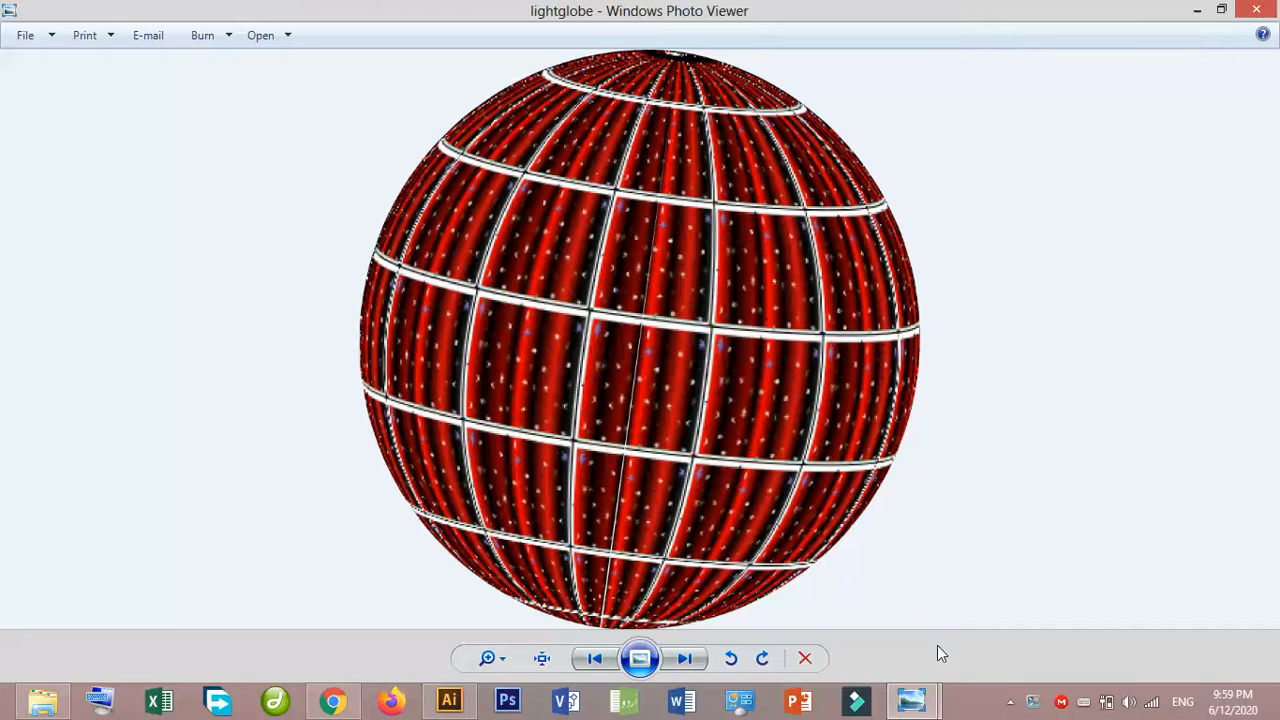
# - Bring up the circlelogo example image in Windows Photo Viewer for viewing
pyautogui.click(910, 700)
pyautogui.click(1034, 606)
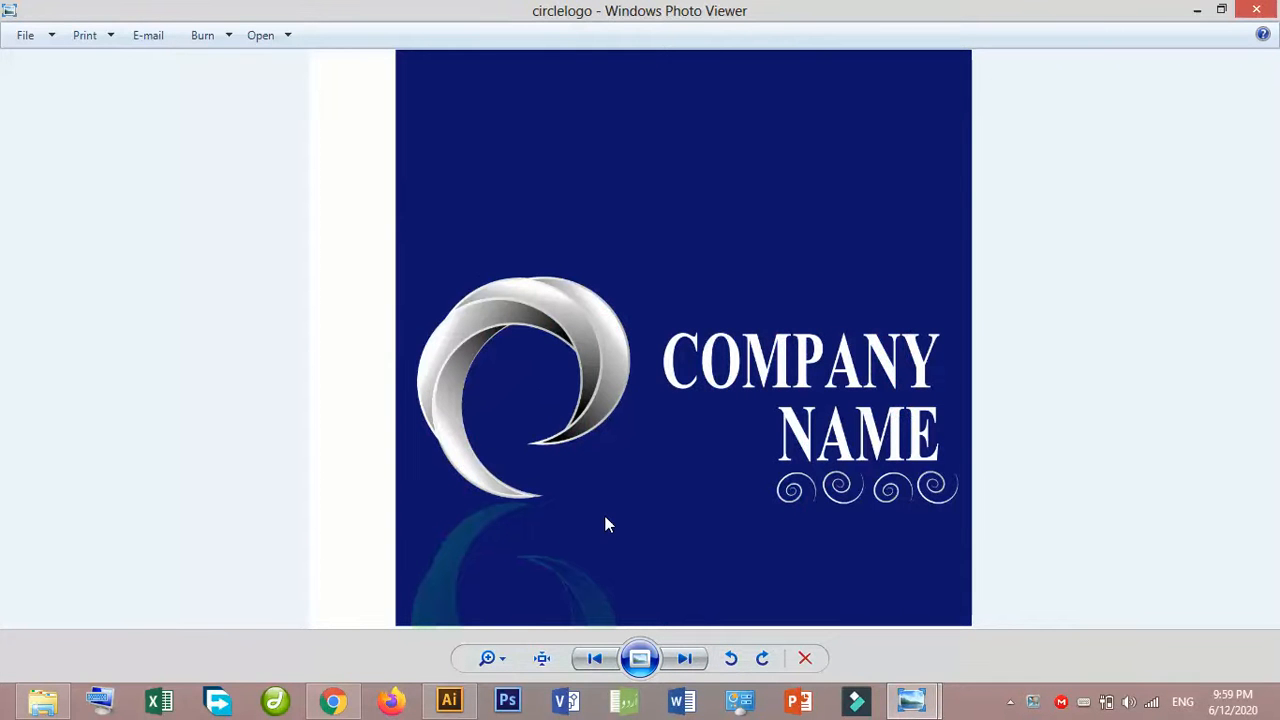
pyautogui.click(440, 702)
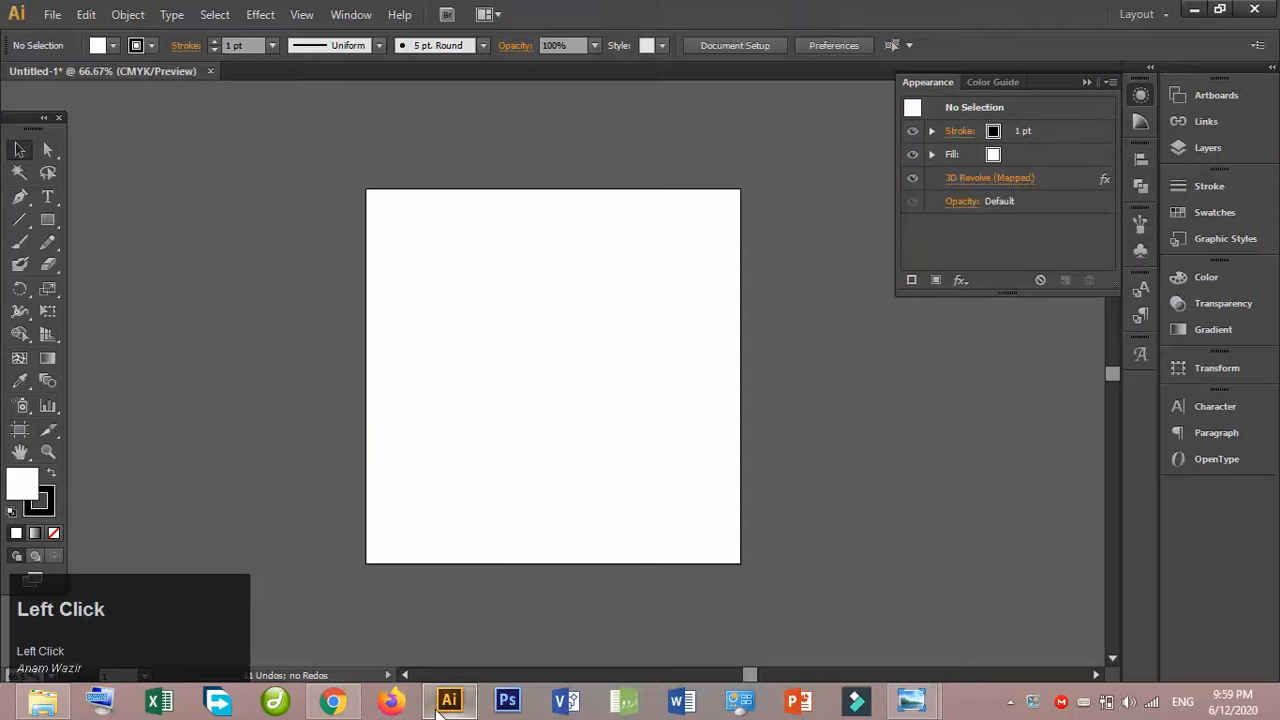
pyautogui.click(912, 700)
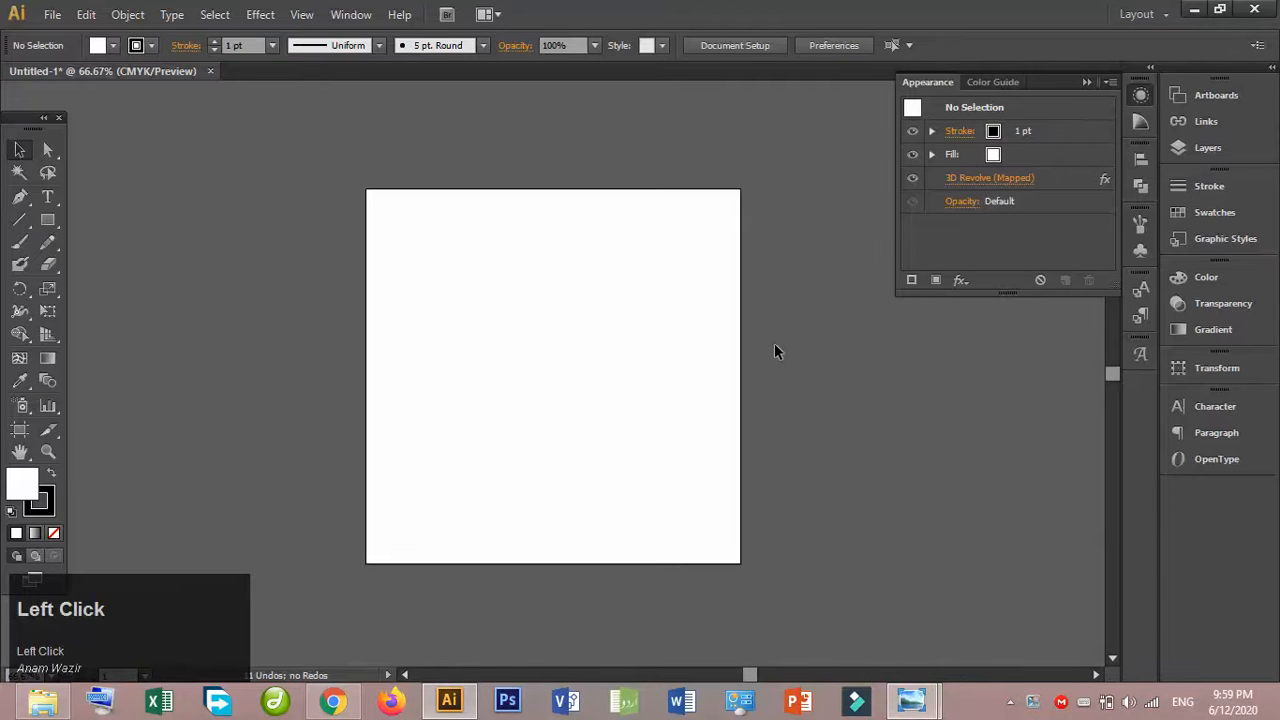
# - Copy the map image from the desktop and paste it into the blank Illustrator document
pyautogui.click(1196, 9)
pyautogui.click(1196, 10)
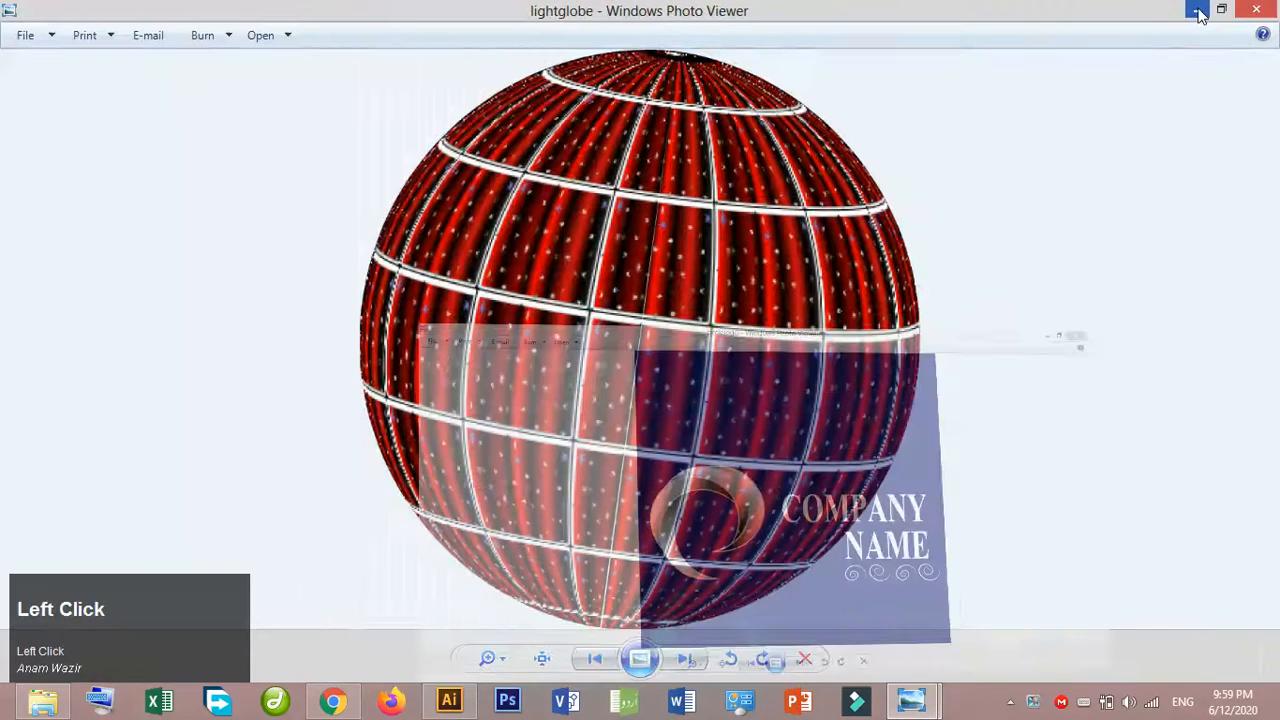
pyautogui.click(1196, 10)
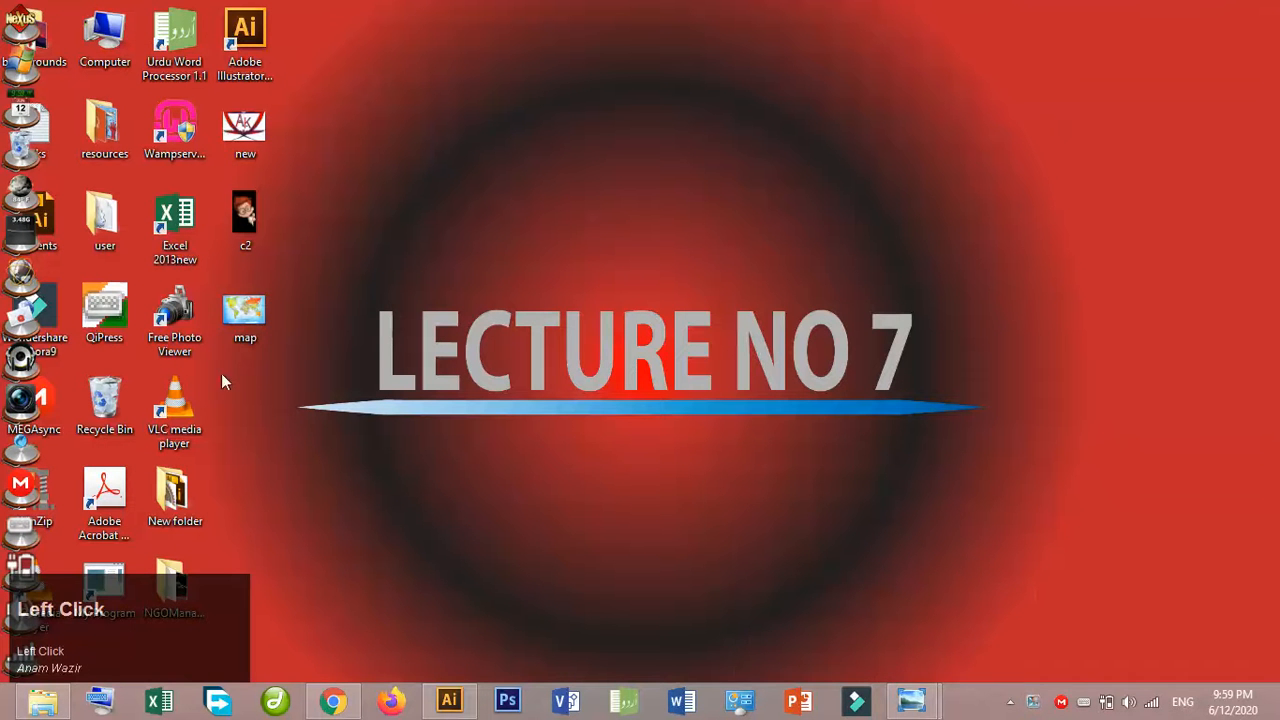
pyautogui.click(254, 315)
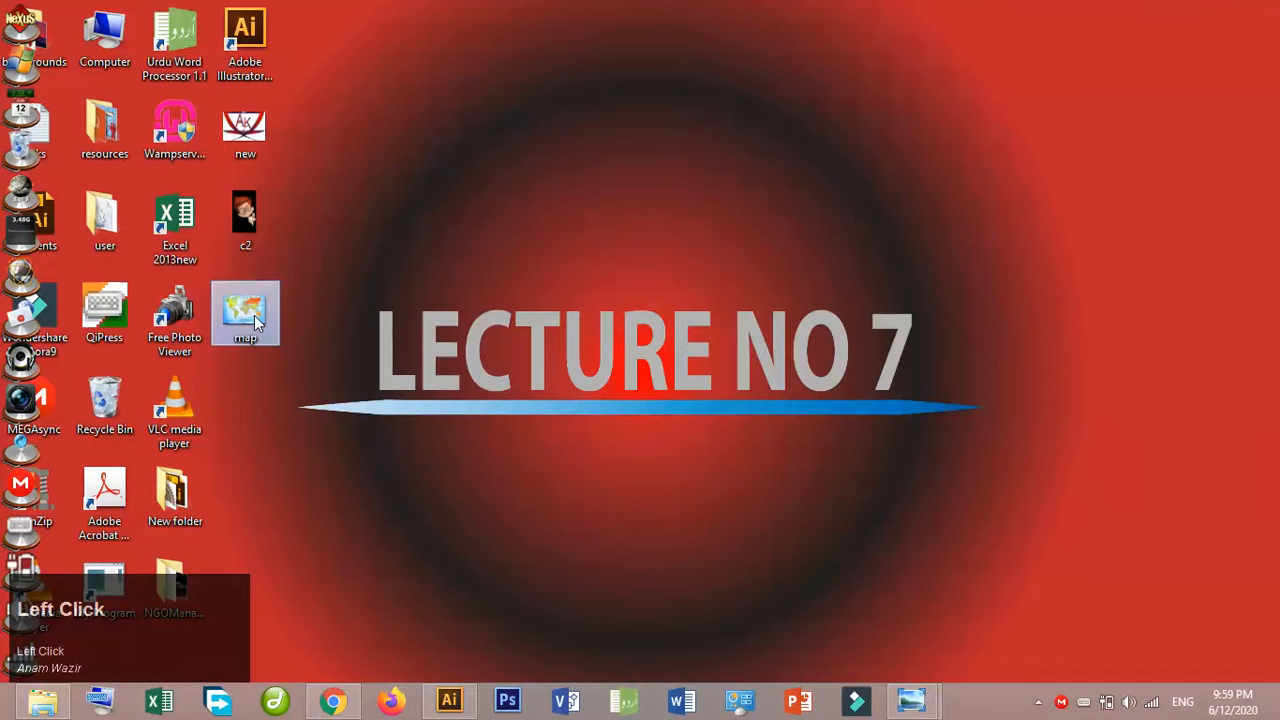
pyautogui.hotkey('ctrl', 'c')
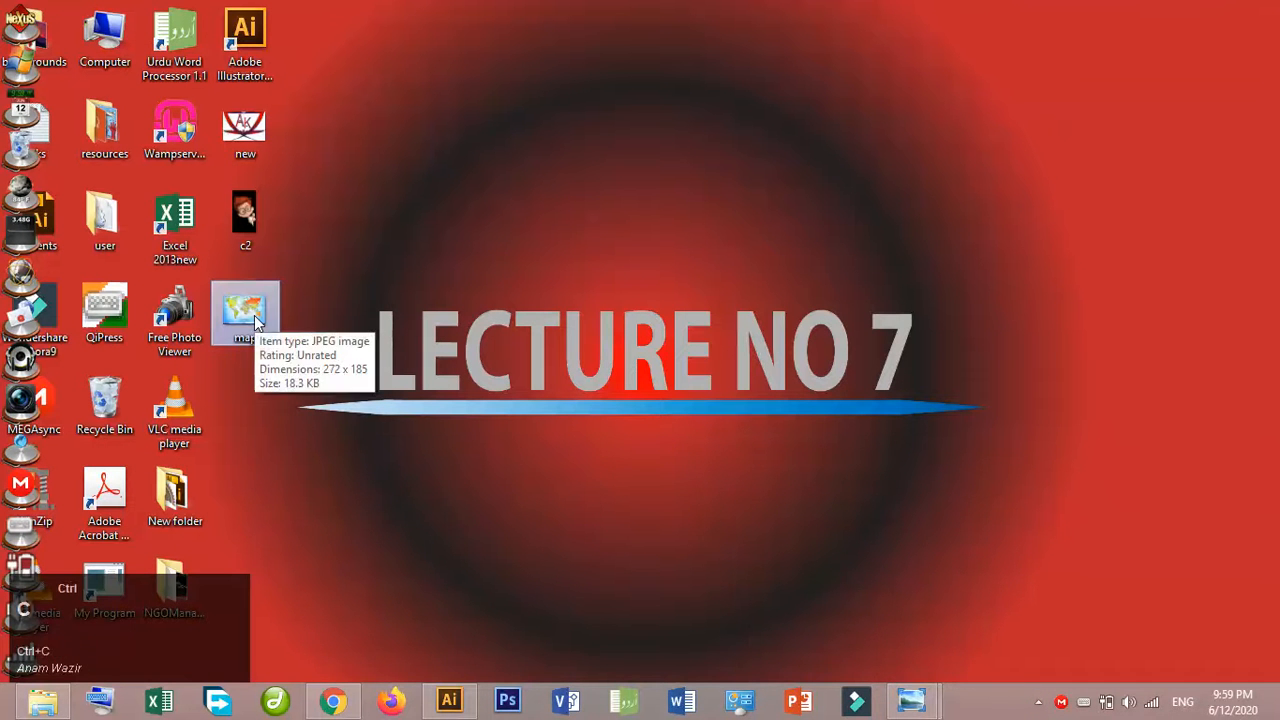
pyautogui.click(447, 690)
pyautogui.hotkey('ctrl', 'v')
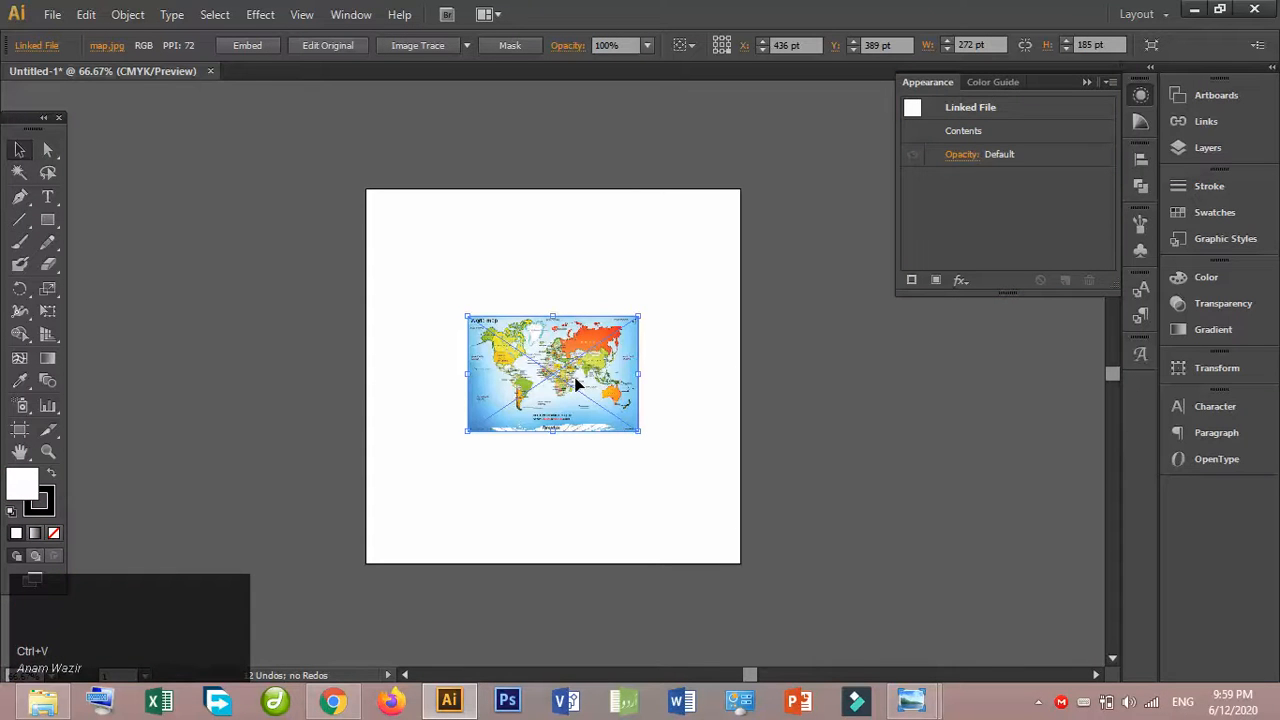
# - Try to define a symbol from the linked map image
pyautogui.click(1140, 250)
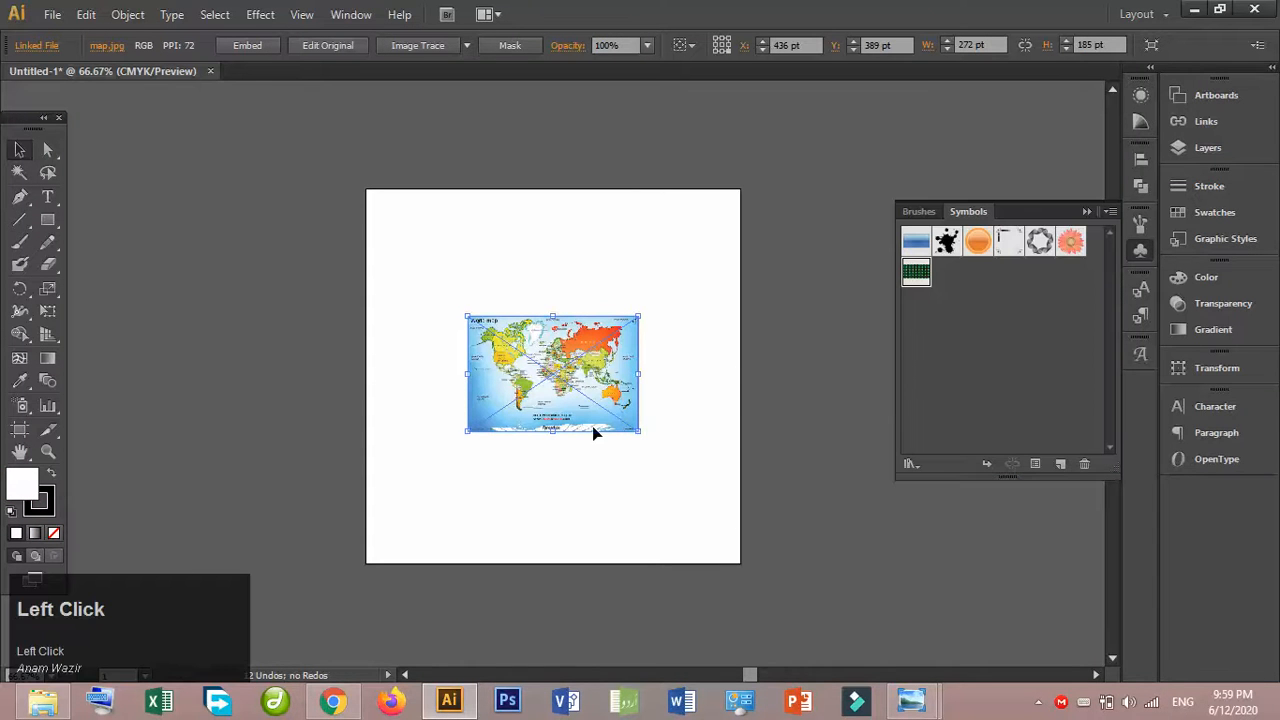
pyautogui.moveTo(581, 382); pyautogui.dragTo(1028, 373)
pyautogui.click(104, 247)
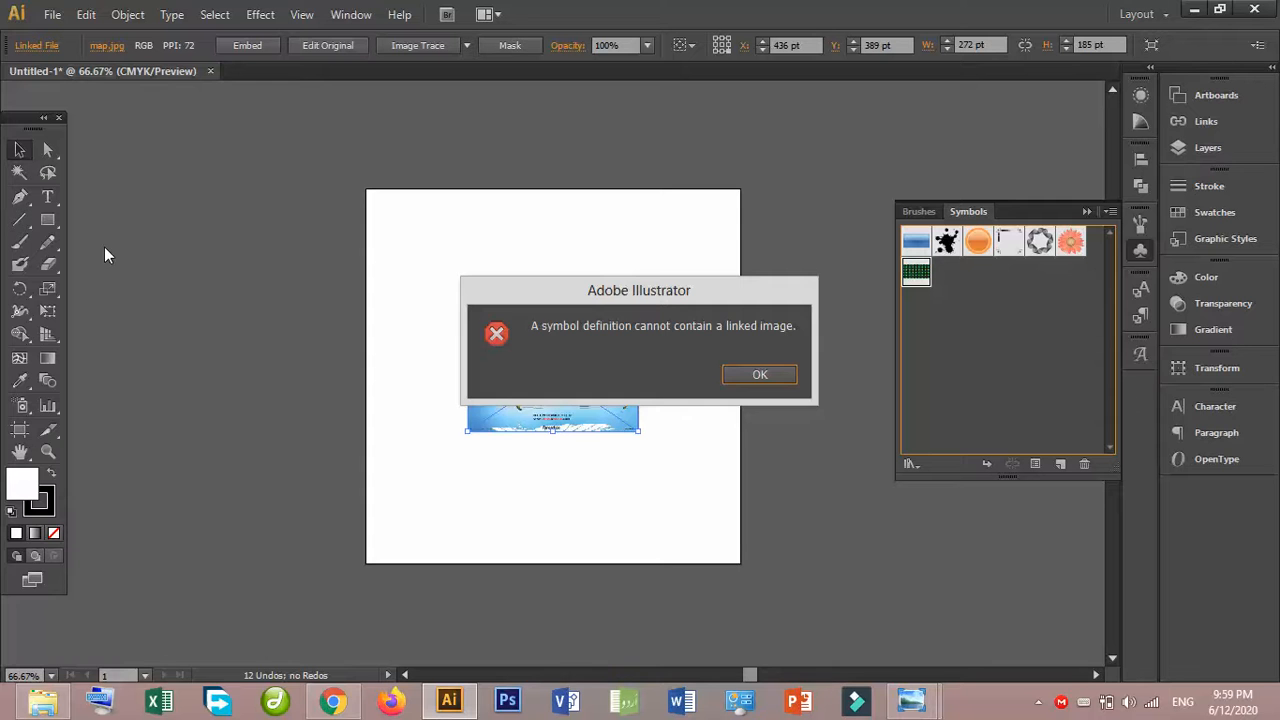
pyautogui.press('Return')
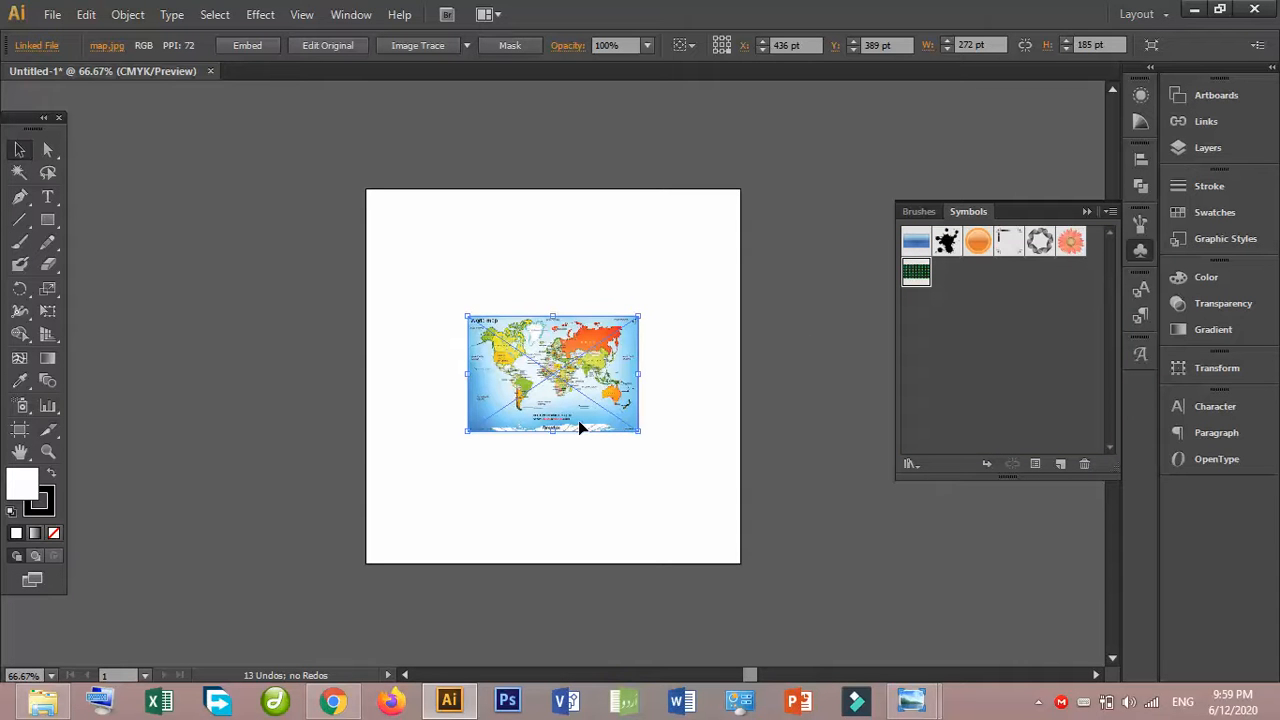
# - Embed the map image as a new symbol and remove its instance from the artboard
pyautogui.click(244, 46)
pyautogui.moveTo(596, 343); pyautogui.dragTo(978, 340)
pyautogui.click(110, 248)
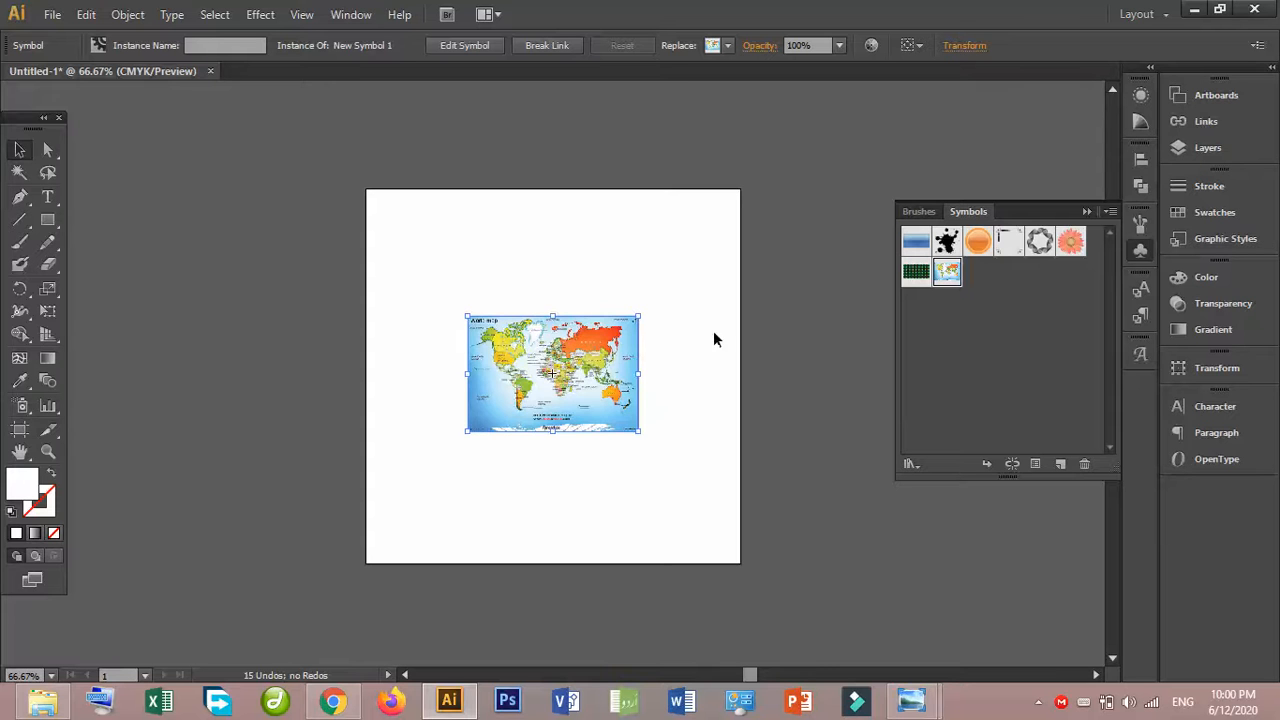
pyautogui.press('Delete')
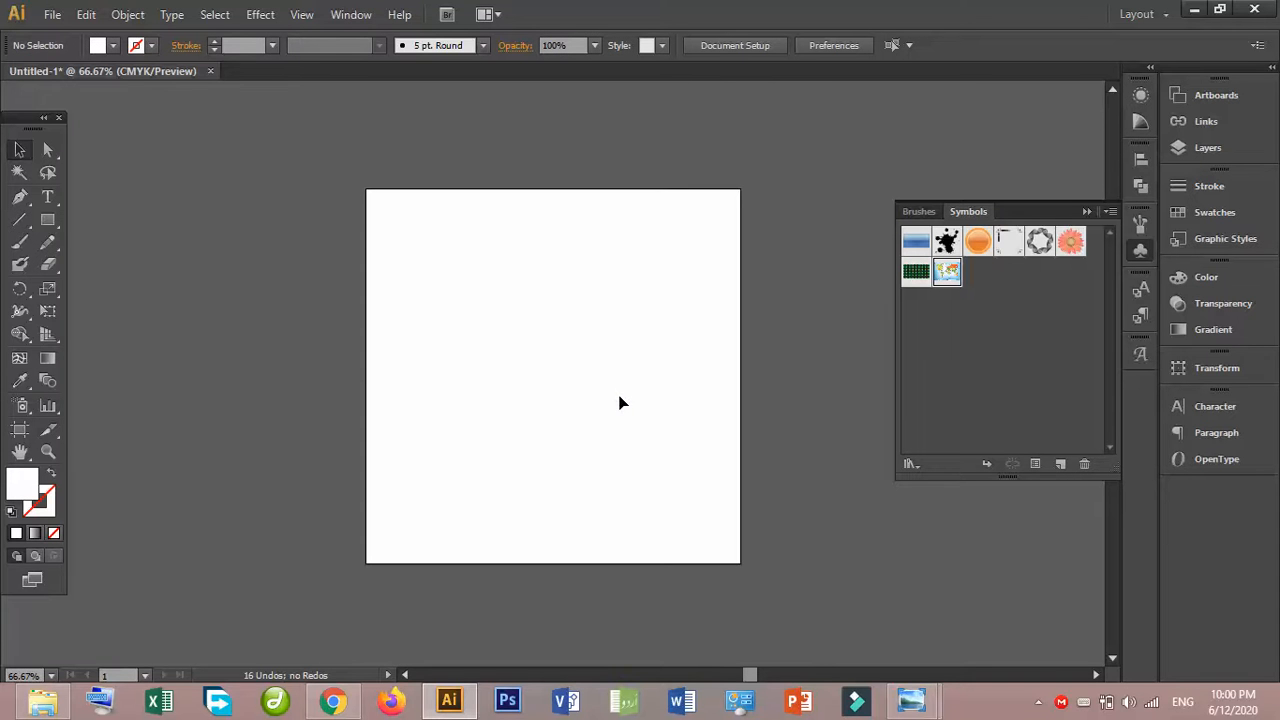
# - Draw a large circle with the Ellipse tool and shift it toward the artboard's upper left
pyautogui.hotkey('ctrl', '=')
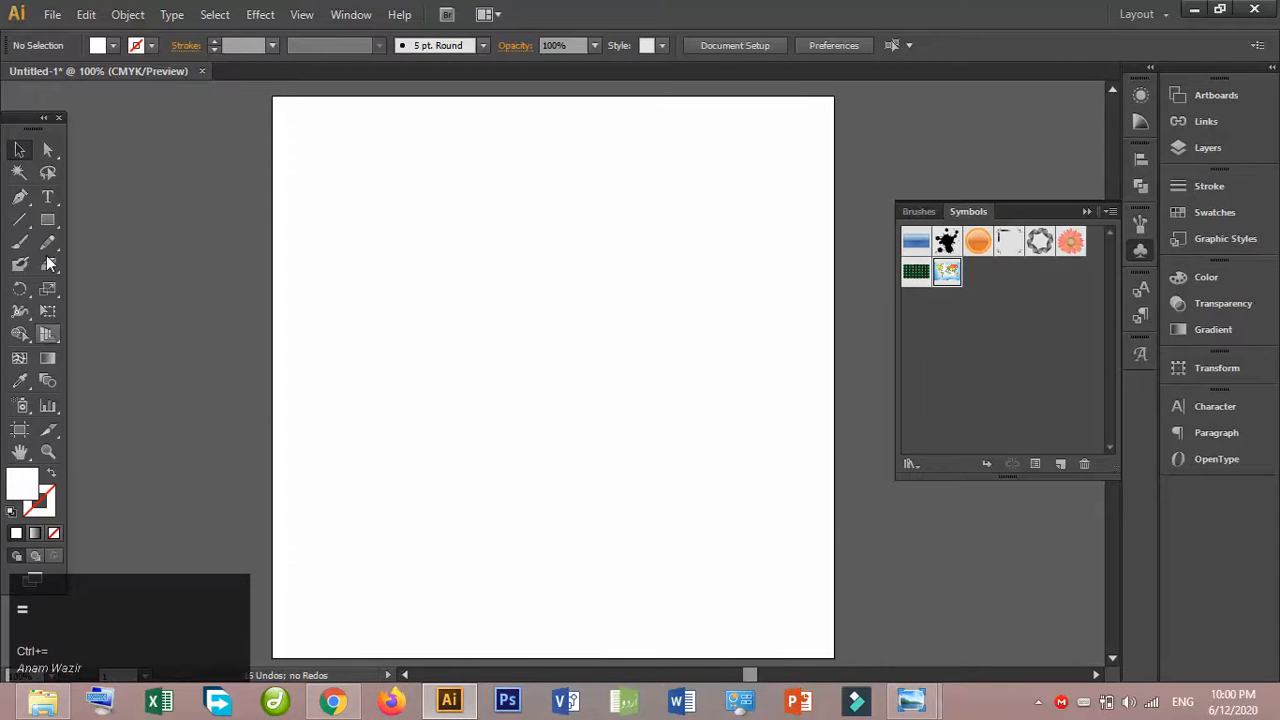
pyautogui.moveTo(47, 219); pyautogui.dragTo(166, 263)
pyautogui.moveTo(409, 203); pyautogui.dragTo(786, 494)
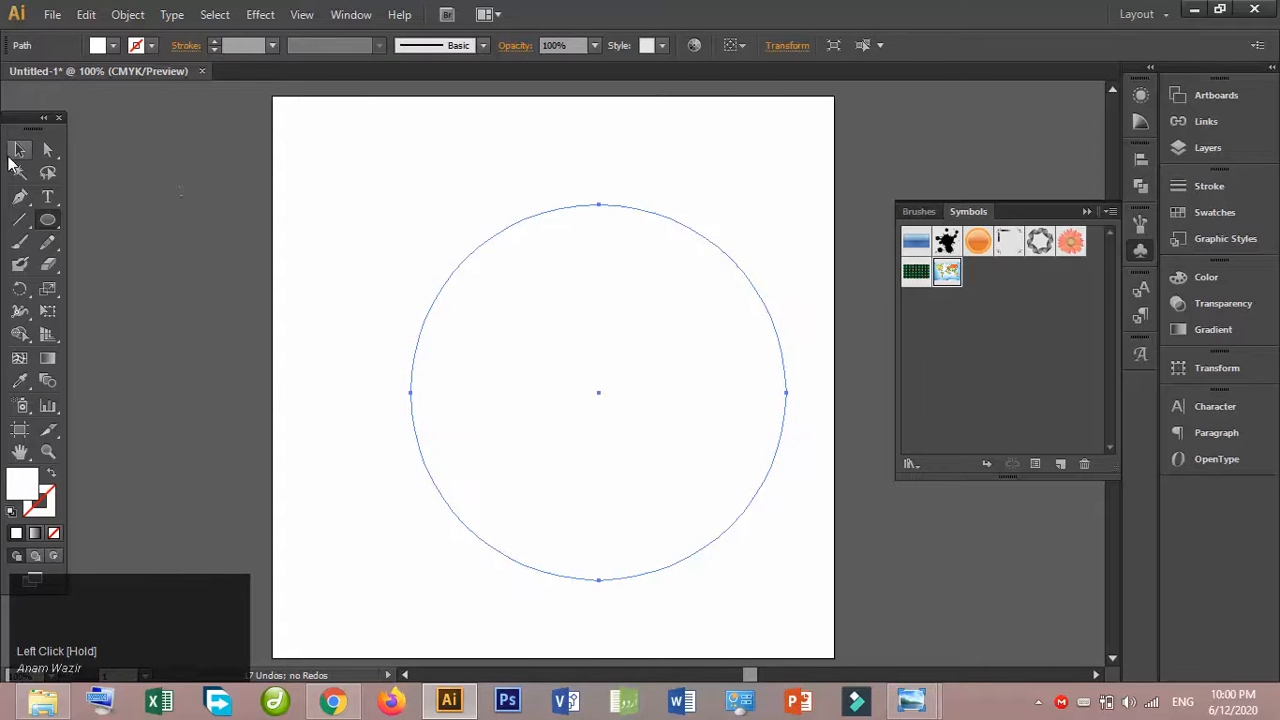
pyautogui.click(14, 155)
pyautogui.moveTo(474, 236); pyautogui.dragTo(392, 209)
# - Draw a rectangle starting at the circle's top anchor so that it covers the circle's right half
pyautogui.moveTo(47, 220); pyautogui.dragTo(124, 221)
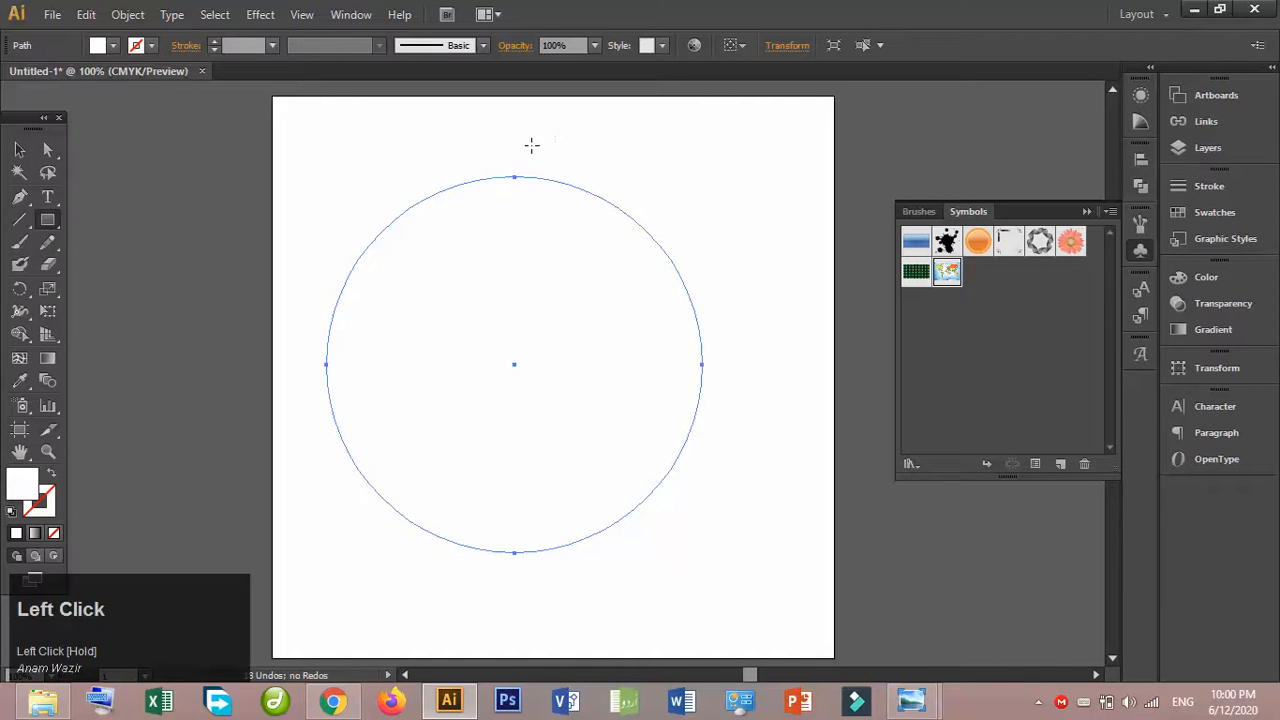
pyautogui.moveTo(514, 176); pyautogui.dragTo(795, 594)
pyautogui.press('v')
# - Give both the circle and the rectangle a 1 pt black stroke
pyautogui.click(474, 250)
pyautogui.click(213, 42)
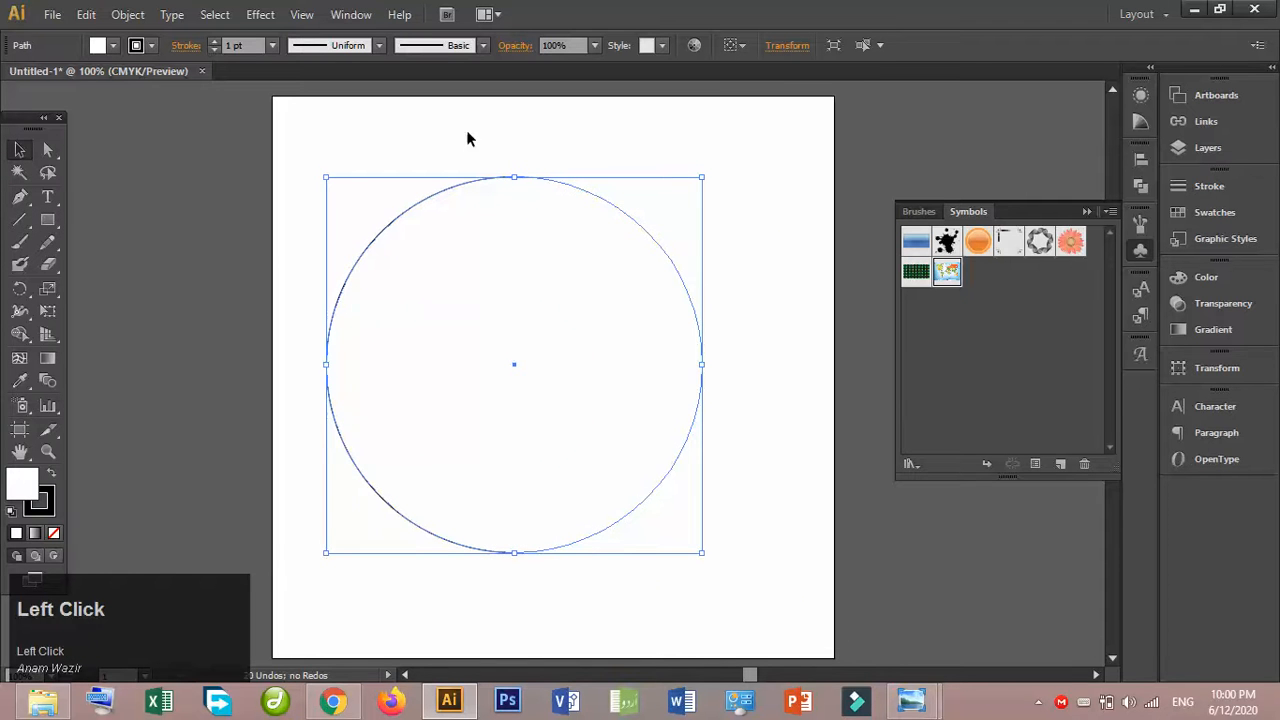
pyautogui.click(670, 211)
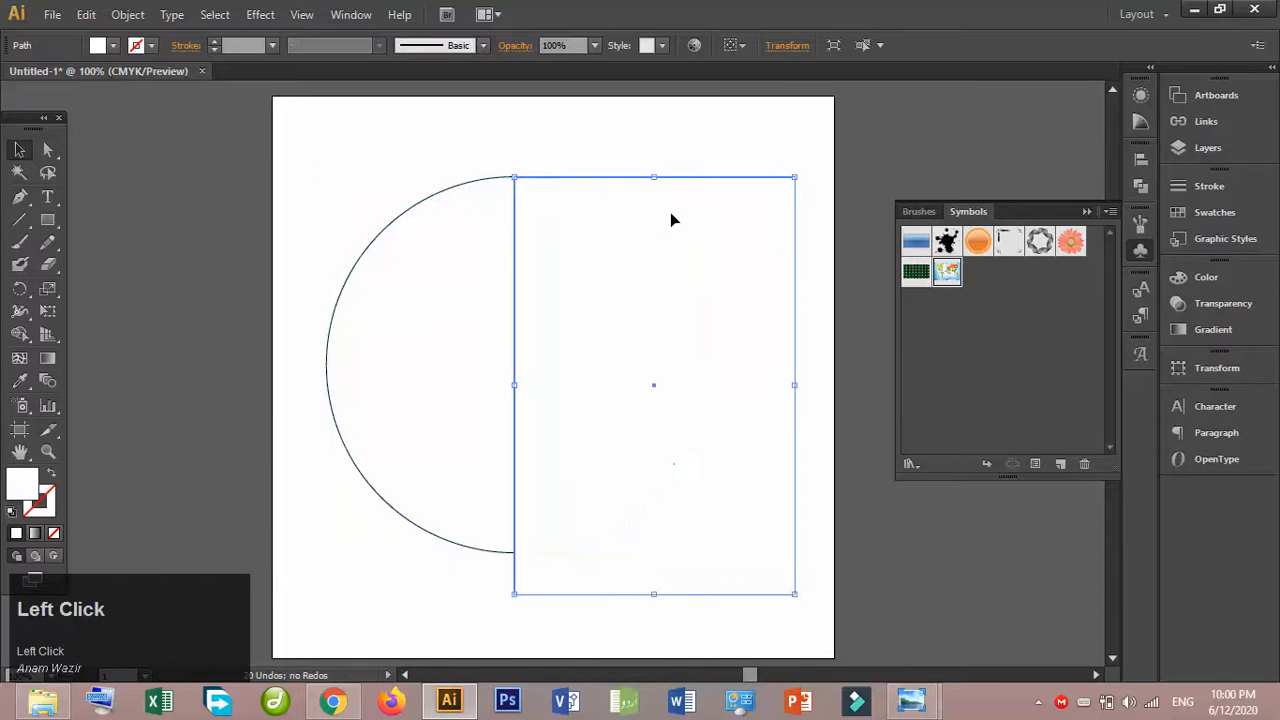
pyautogui.click(213, 41)
pyautogui.click(298, 128)
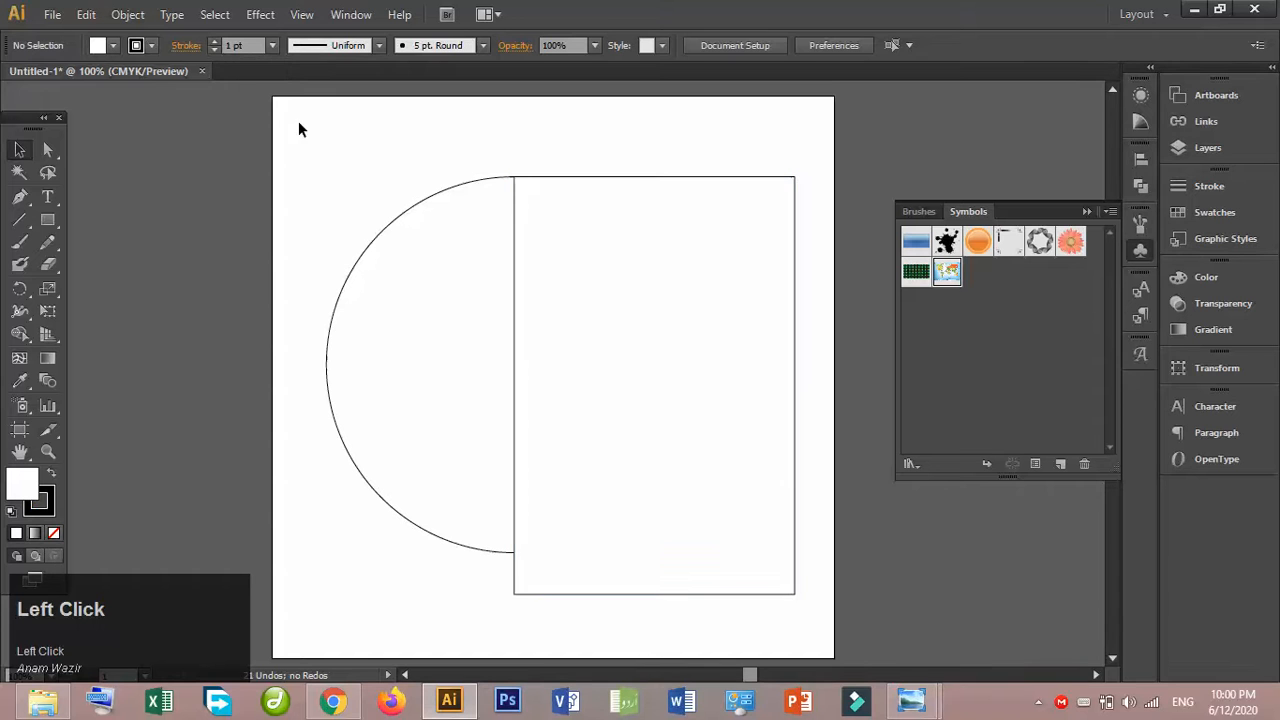
# - Extend the rectangle above the circle's top and subtract it from the circle with Pathfinder's Minus Front
pyautogui.click(669, 172)
pyautogui.moveTo(654, 177); pyautogui.dragTo(654, 148)
pyautogui.moveTo(487, 159); pyautogui.dragTo(582, 211)
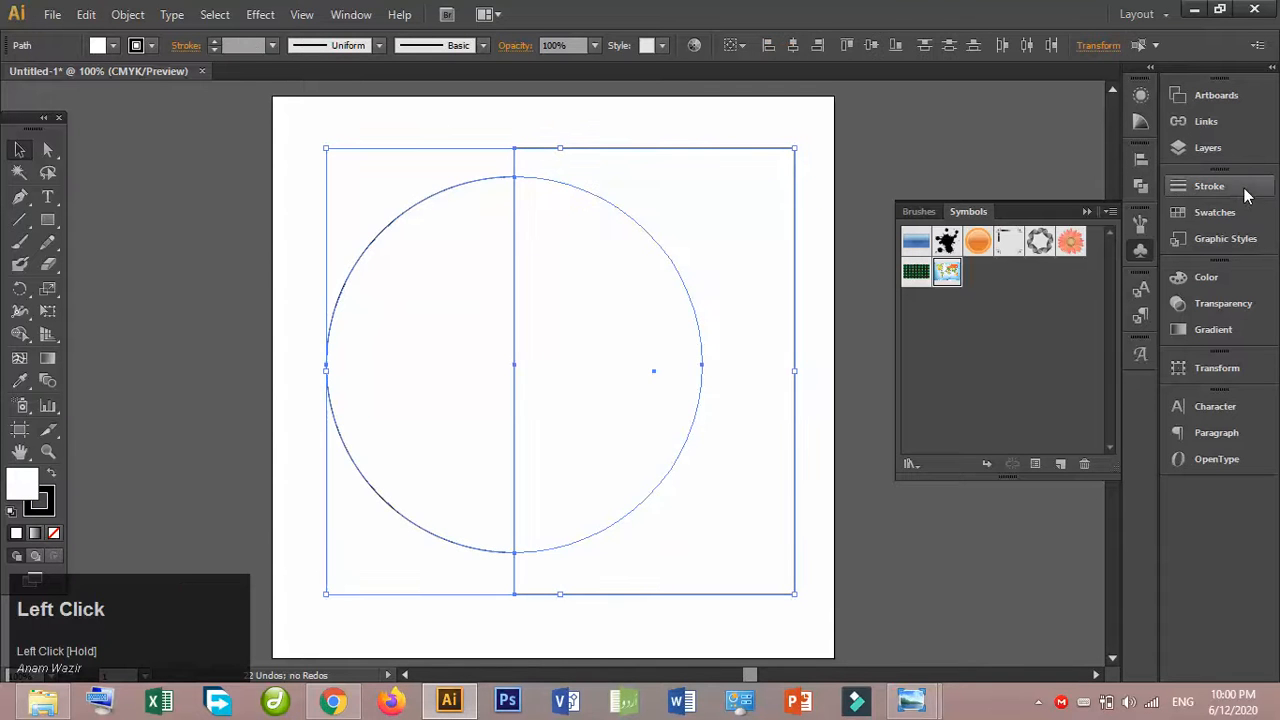
pyautogui.click(1136, 191)
pyautogui.click(954, 192)
pyautogui.click(659, 236)
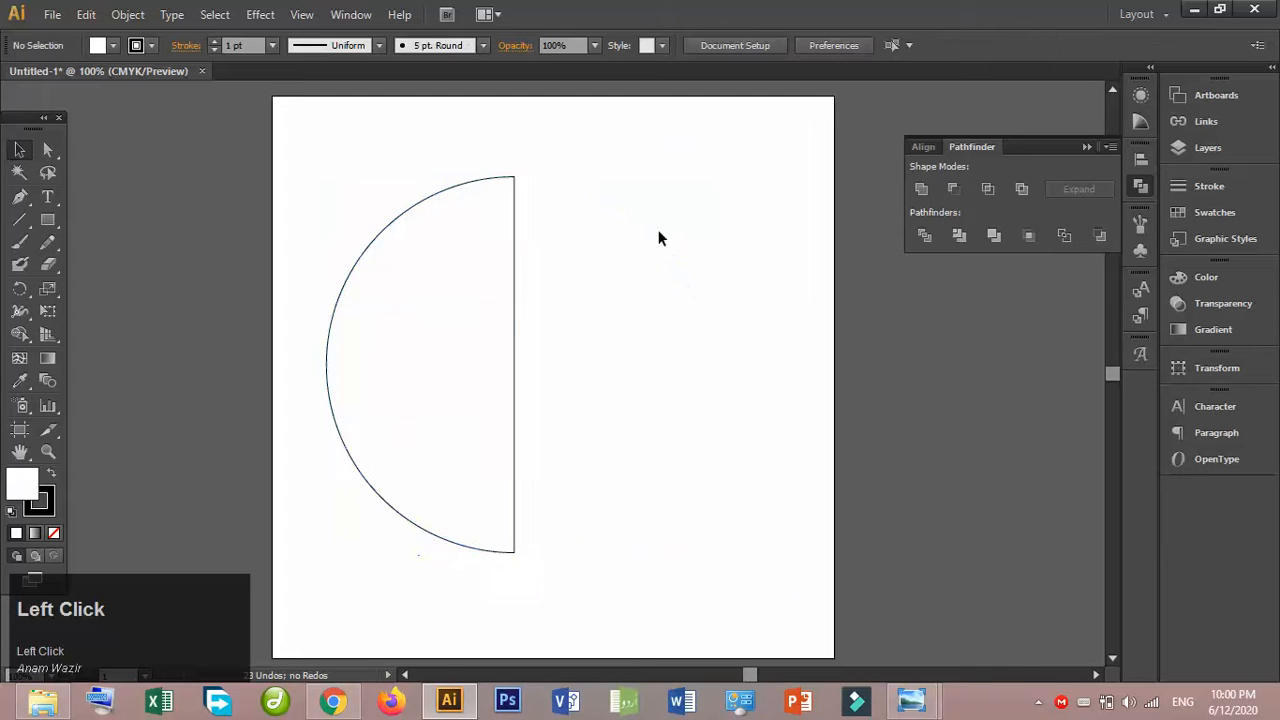
# - Add a 3D Revolve effect to the half circle with the preview enabled
pyautogui.click(470, 179)
pyautogui.click(1140, 94)
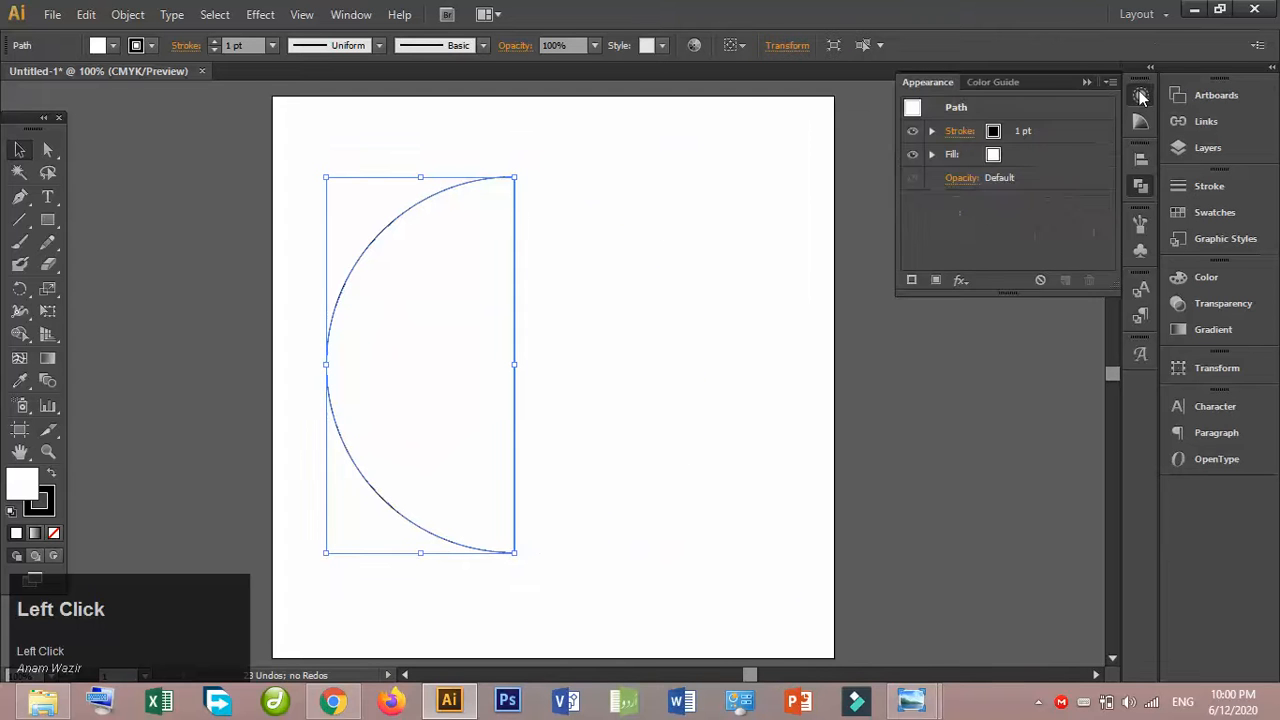
pyautogui.click(951, 283)
pyautogui.moveTo(1040, 250)
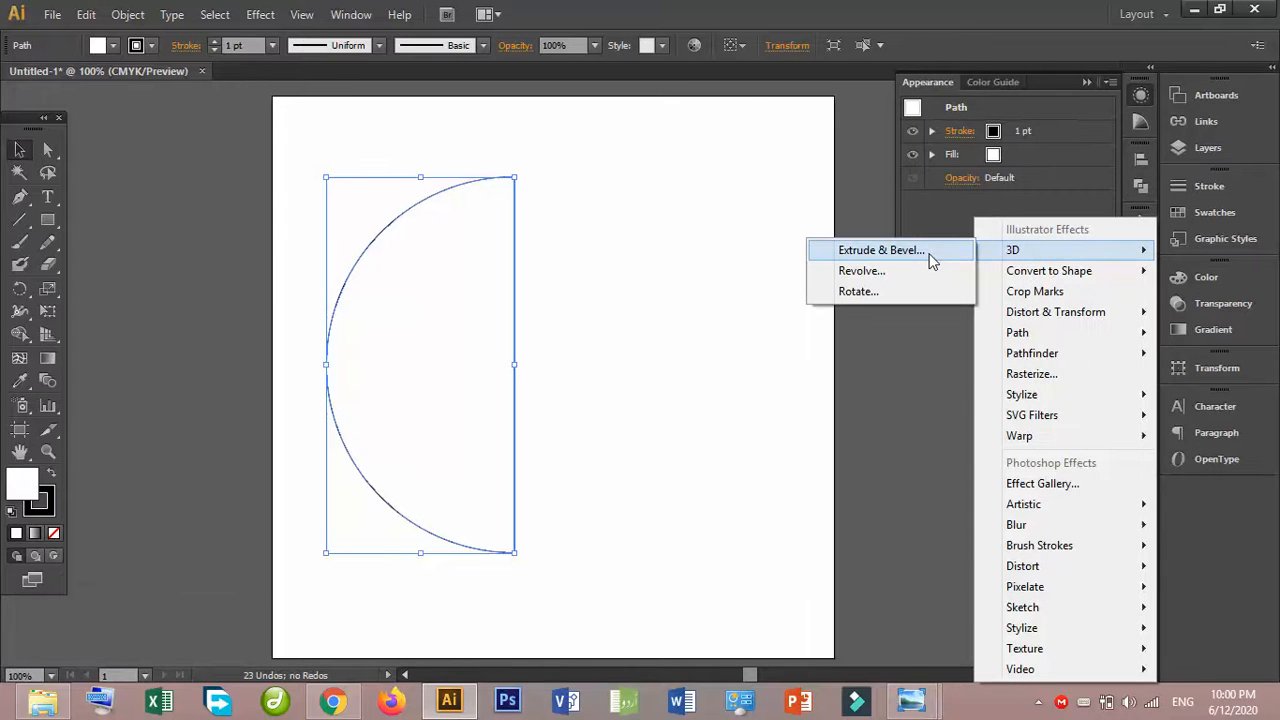
pyautogui.click(897, 272)
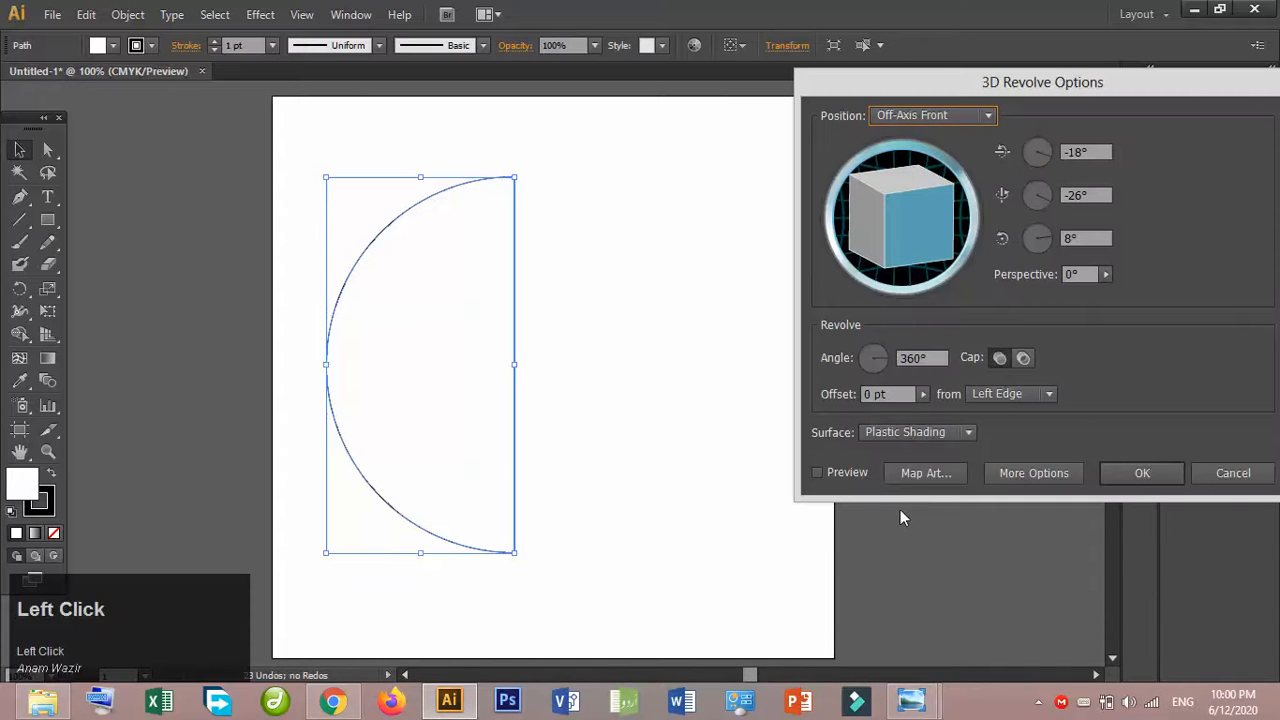
pyautogui.click(860, 472)
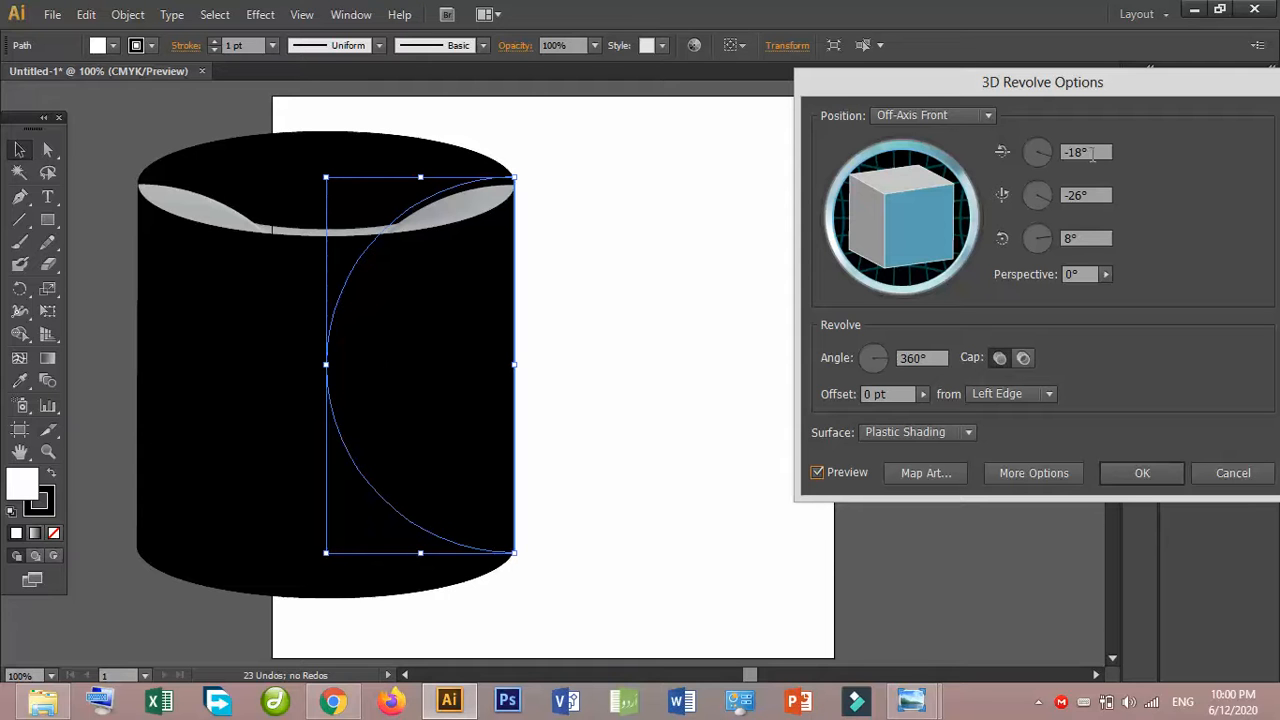
# - Set the revolve rotation around all three axes to 0°
pyautogui.click(1018, 158)
pyautogui.write('0')
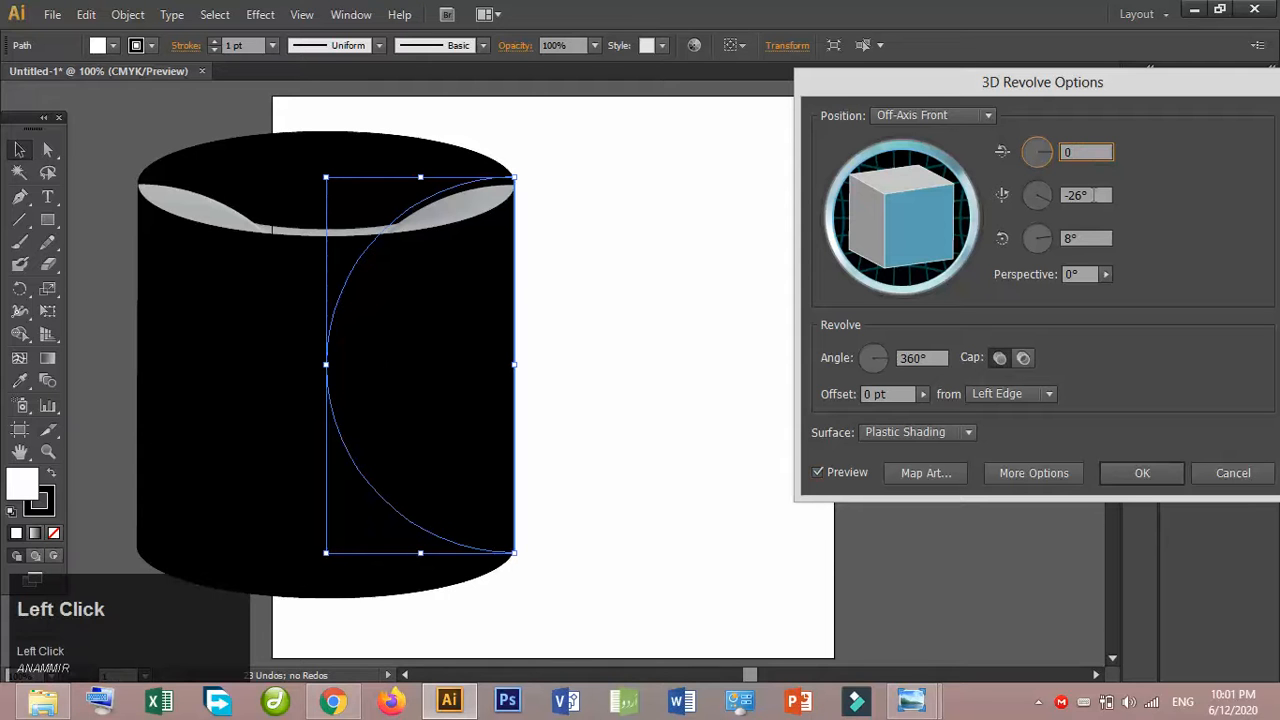
pyautogui.click(1037, 195)
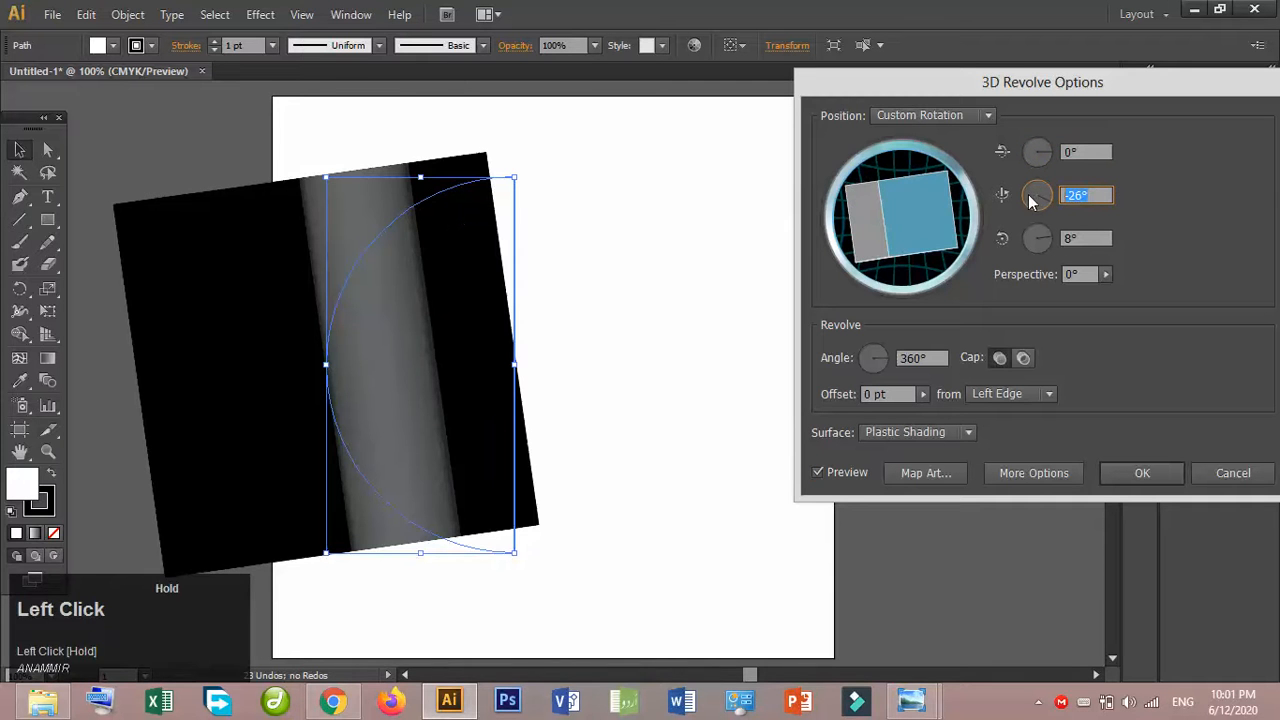
pyautogui.write('0')
pyautogui.click(1087, 240)
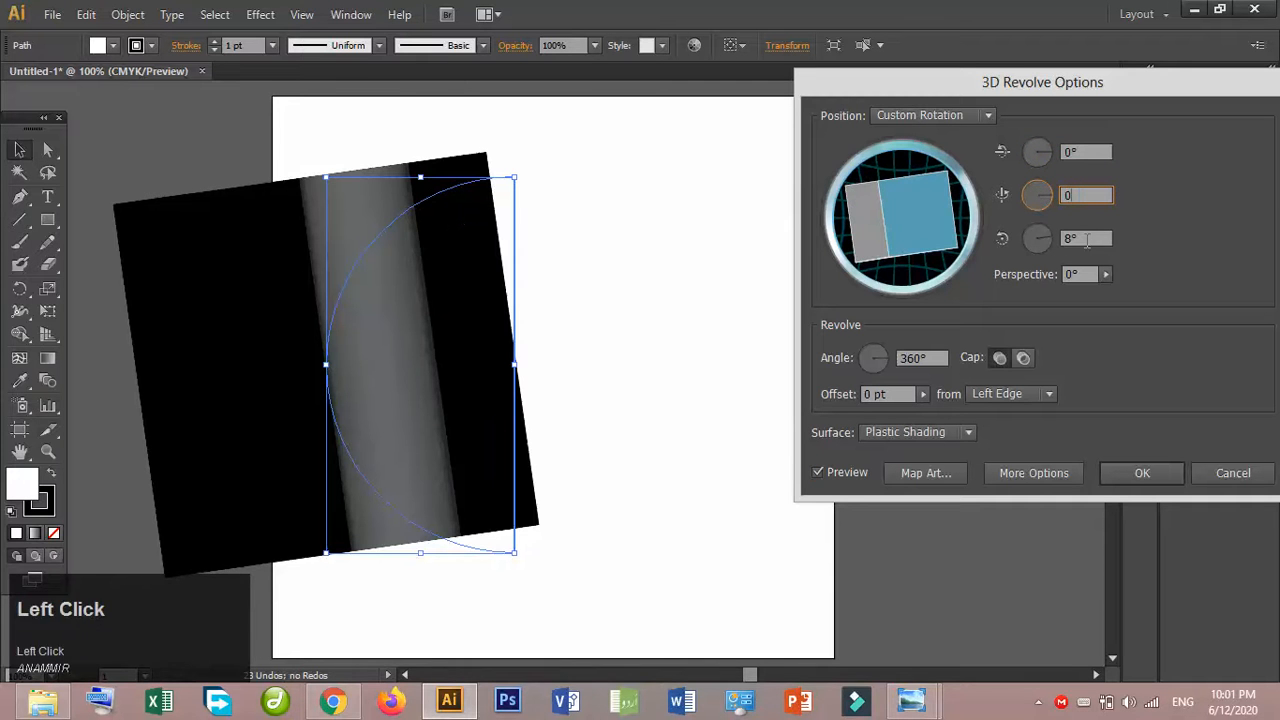
pyautogui.write('0')
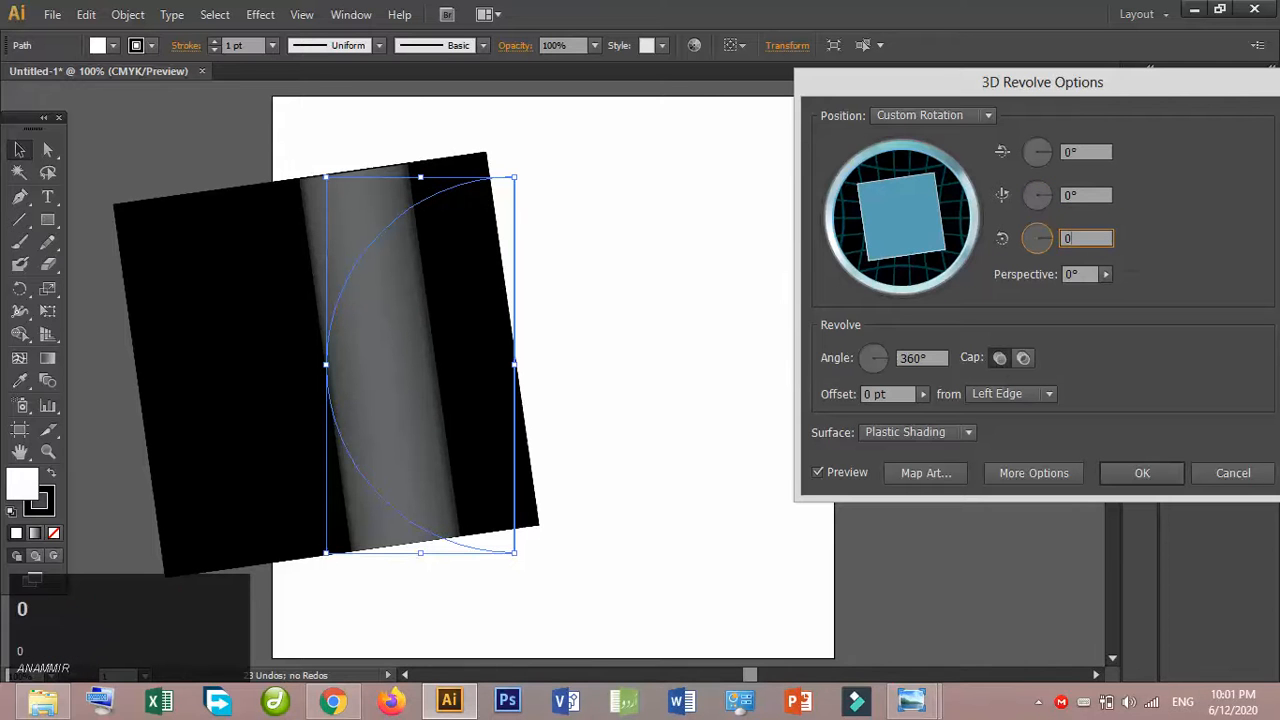
pyautogui.click(1099, 194)
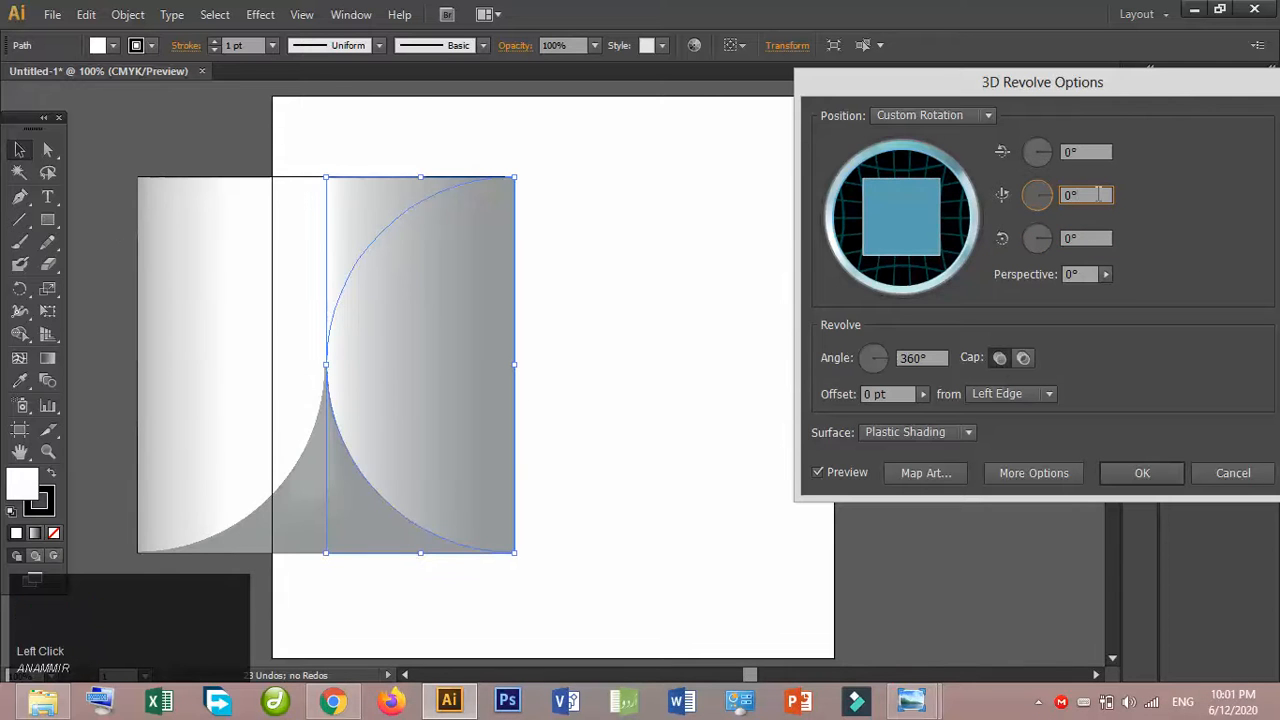
# - Revolve the half circle from its Right Edge and set the surface to Diffuse Shading
pyautogui.click(995, 396)
pyautogui.click(1011, 435)
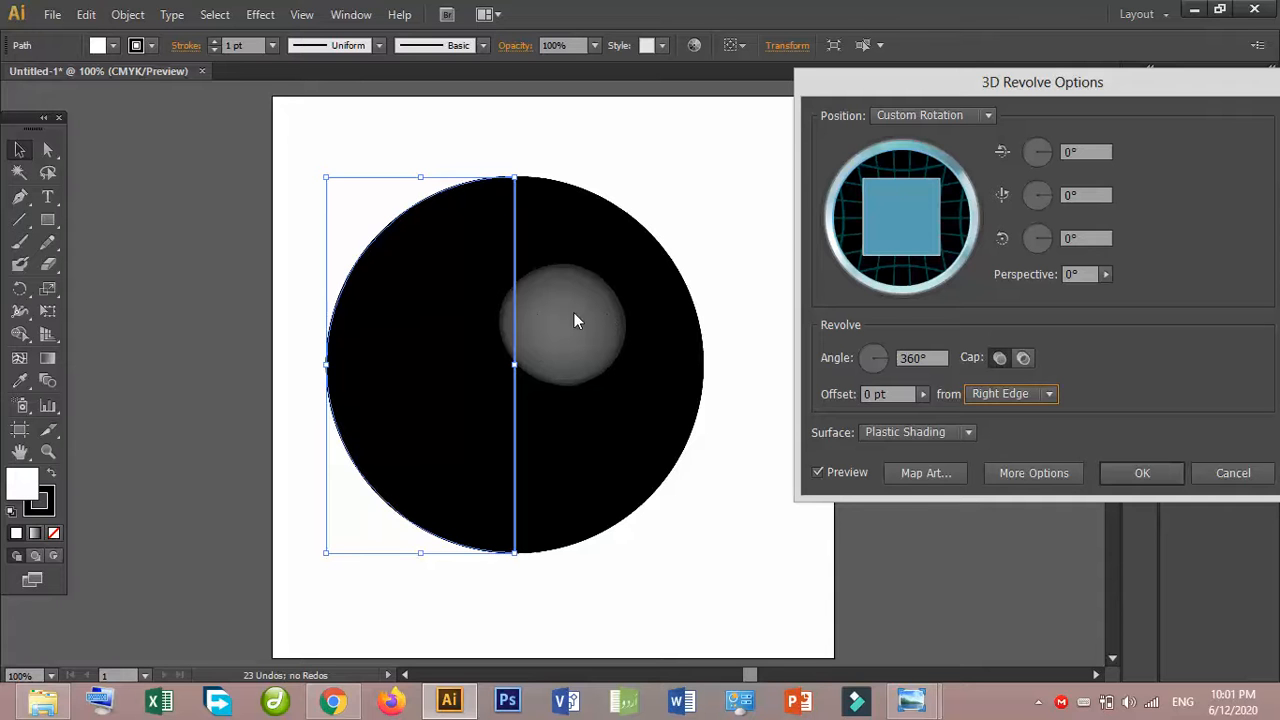
pyautogui.click(903, 431)
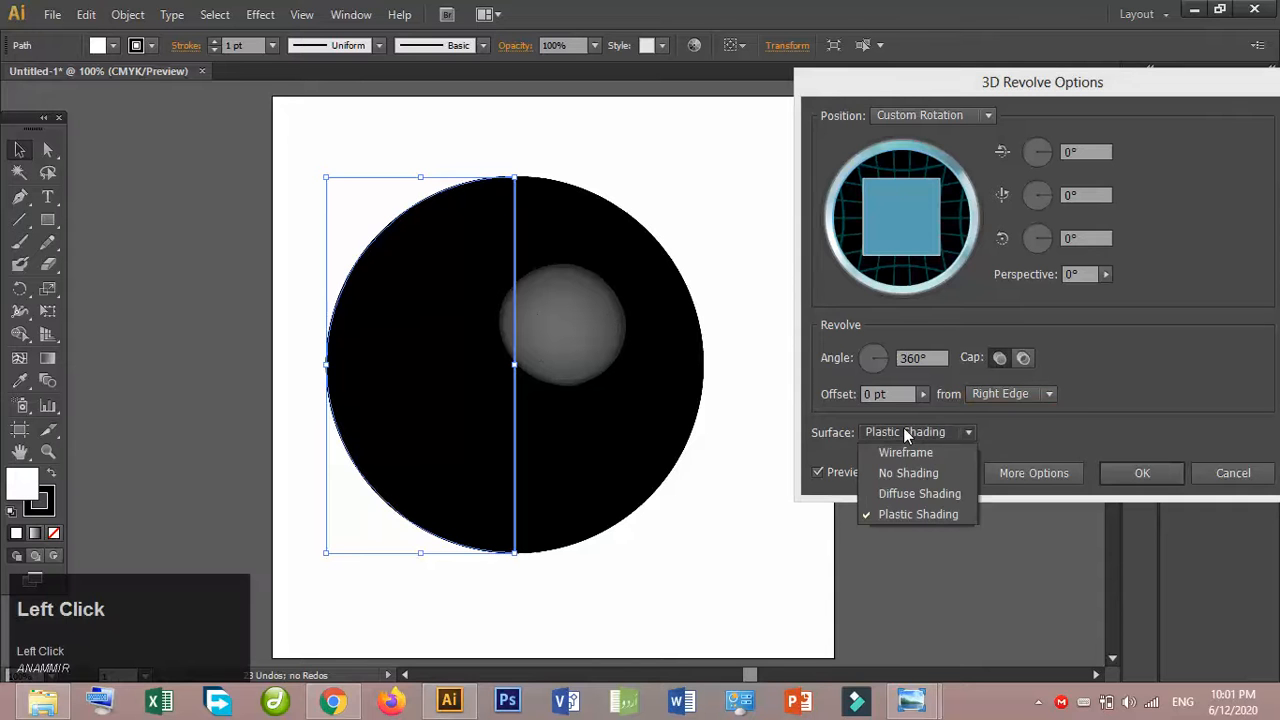
pyautogui.click(926, 487)
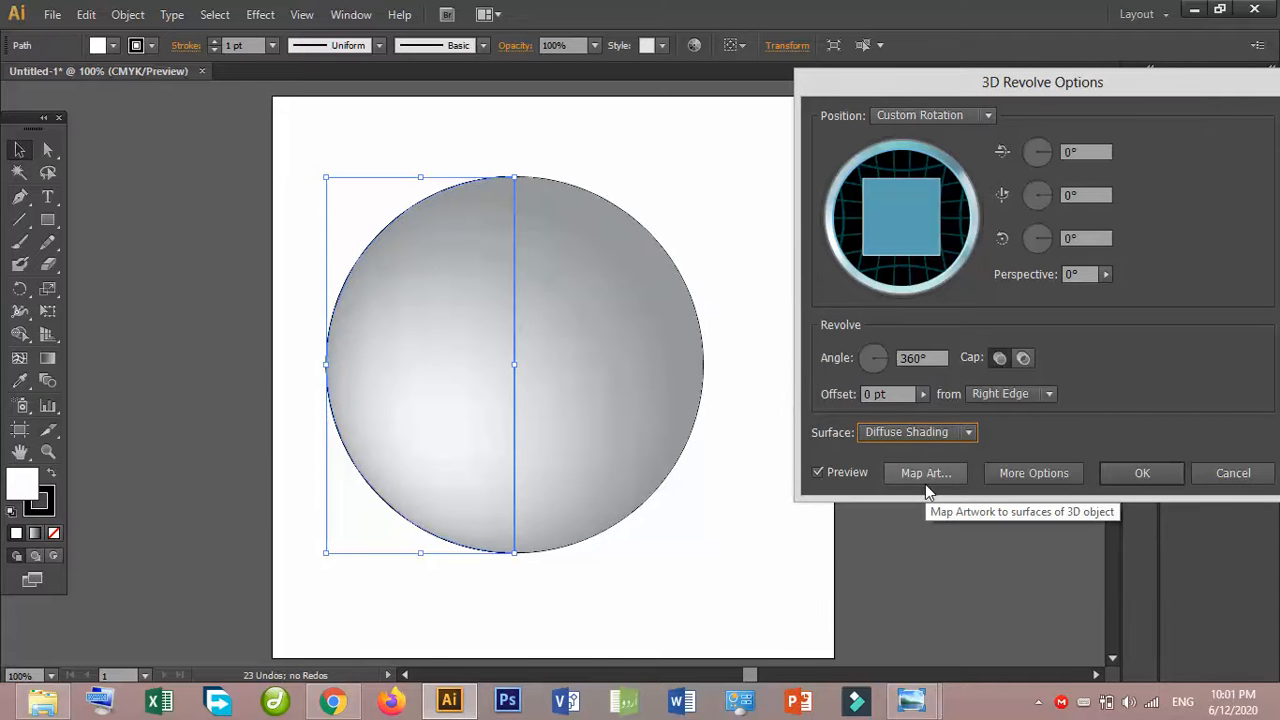
# - Open the artwork mapping for the revolved sphere and assign New Symbol 1 to surface 4 of 6
pyautogui.click(925, 476)
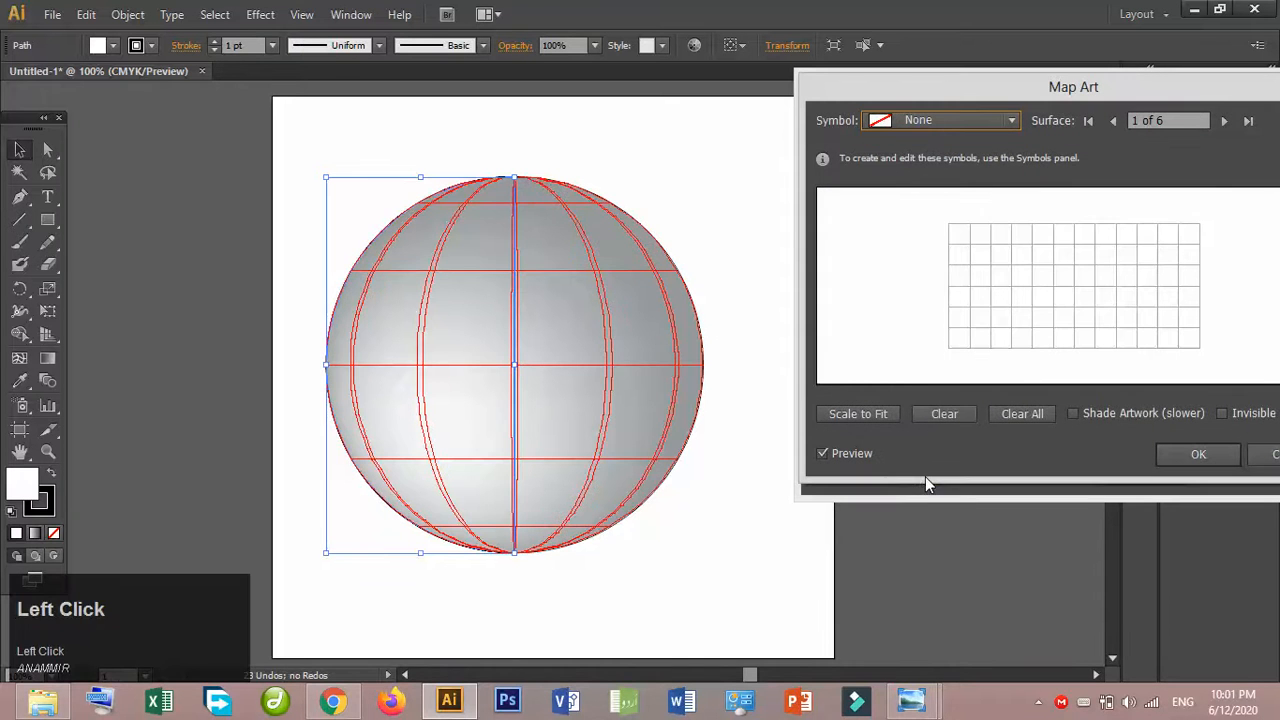
pyautogui.click(1224, 120)
pyautogui.click(1224, 120)
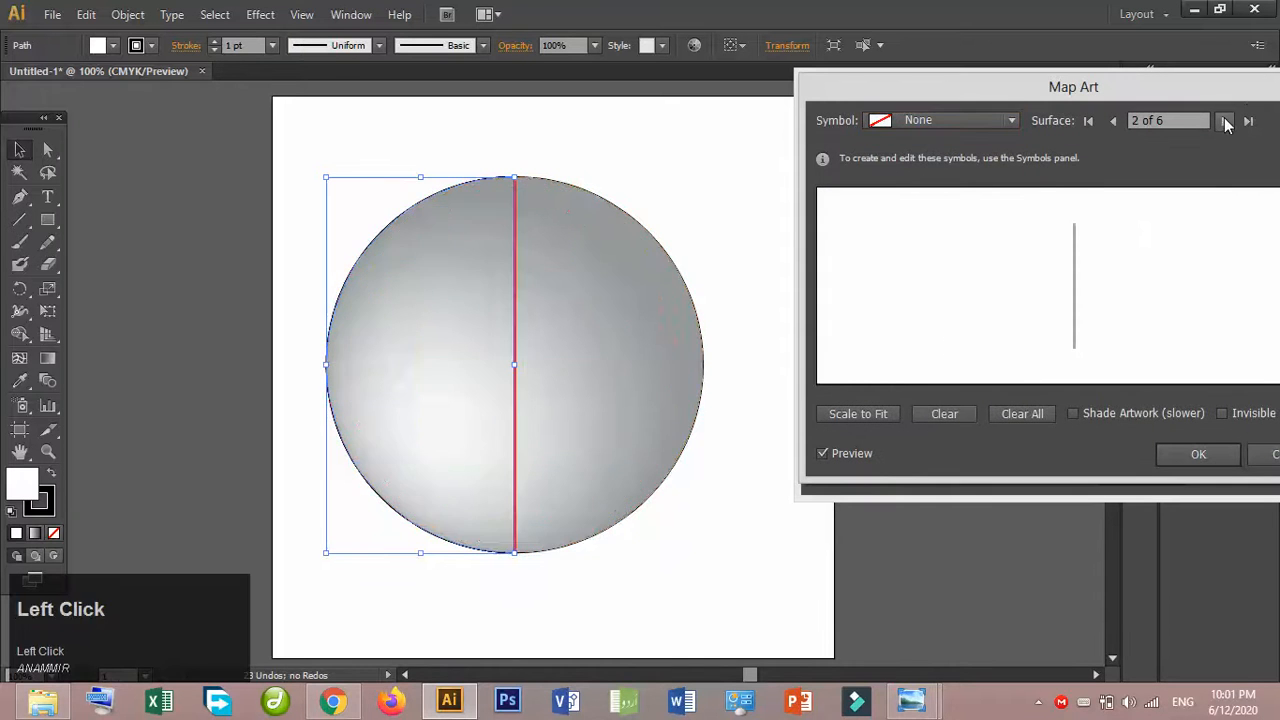
pyautogui.click(1224, 120)
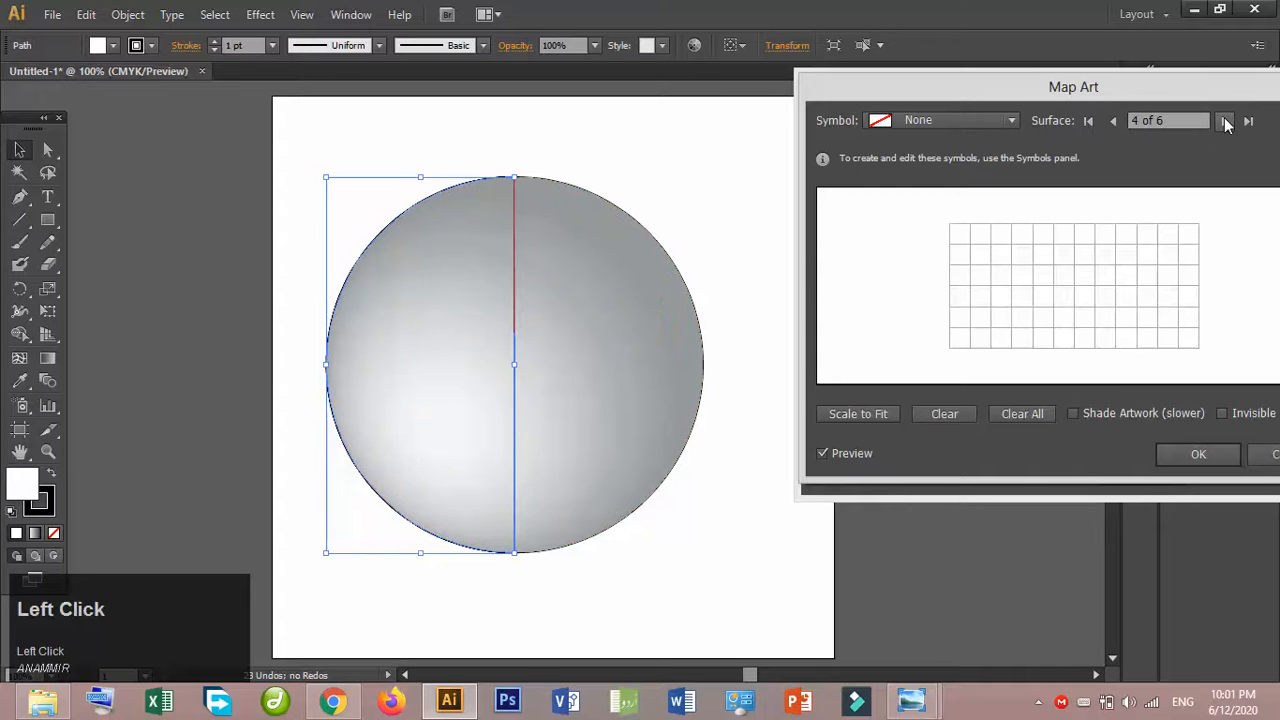
pyautogui.click(945, 120)
pyautogui.click(958, 305)
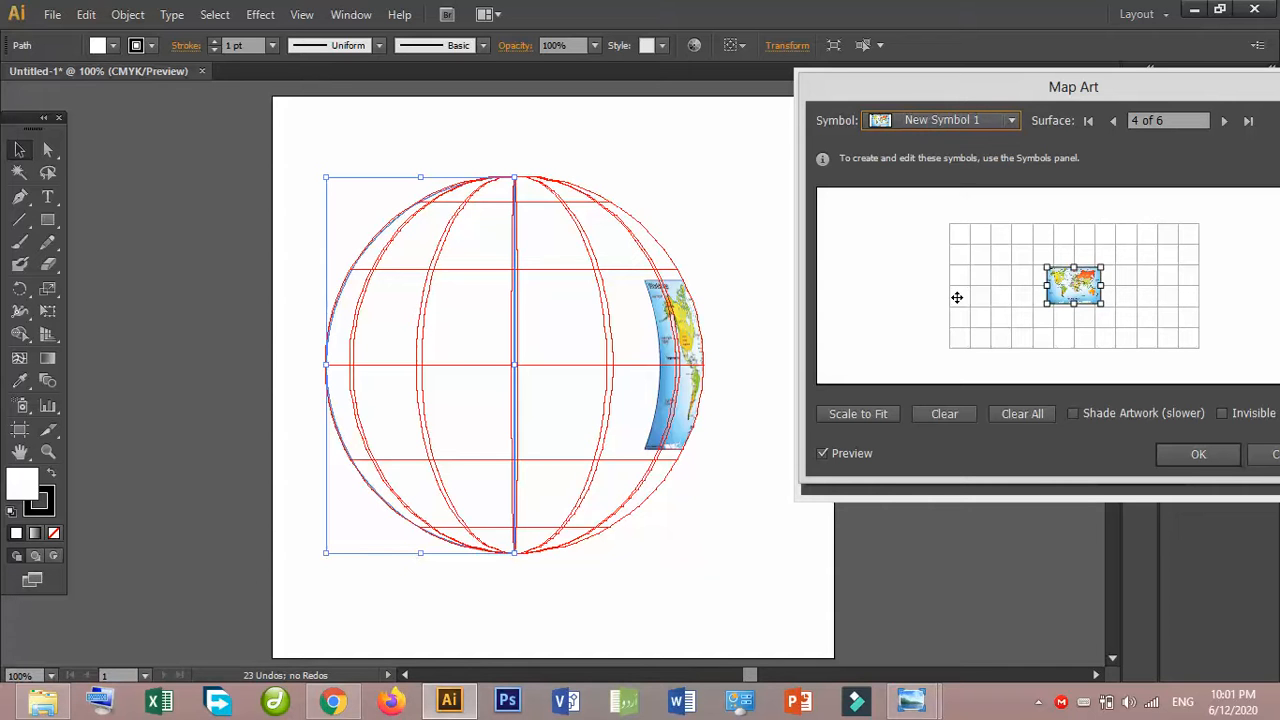
# - Make the sphere's geometry invisible, scale the world map symbol to fit the surface, and accept the mapping
pyautogui.click(1222, 416)
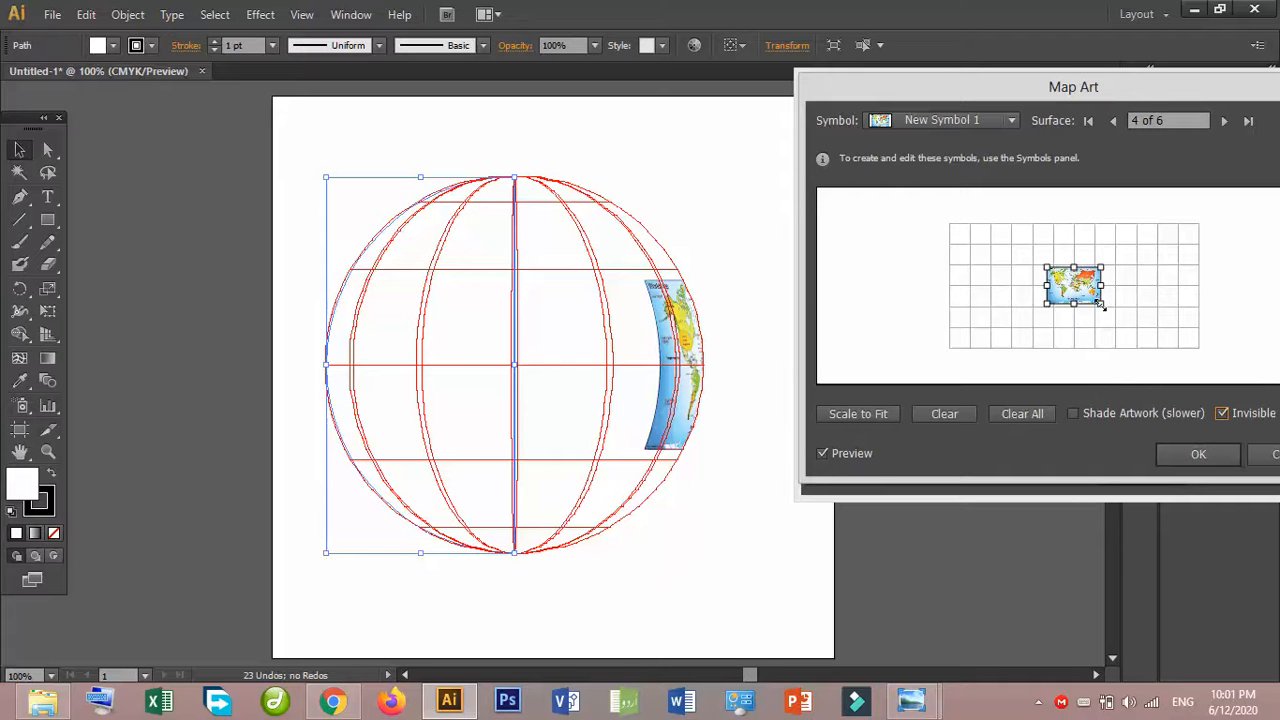
pyautogui.click(866, 412)
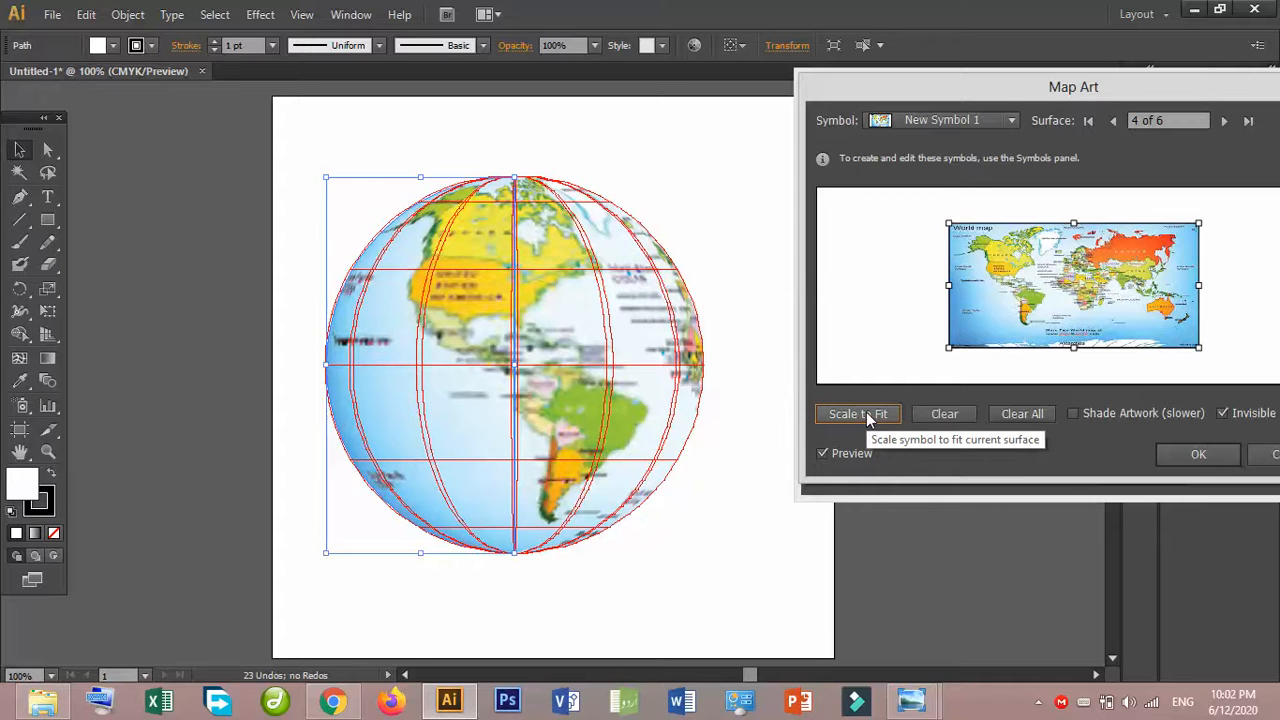
pyautogui.click(1192, 455)
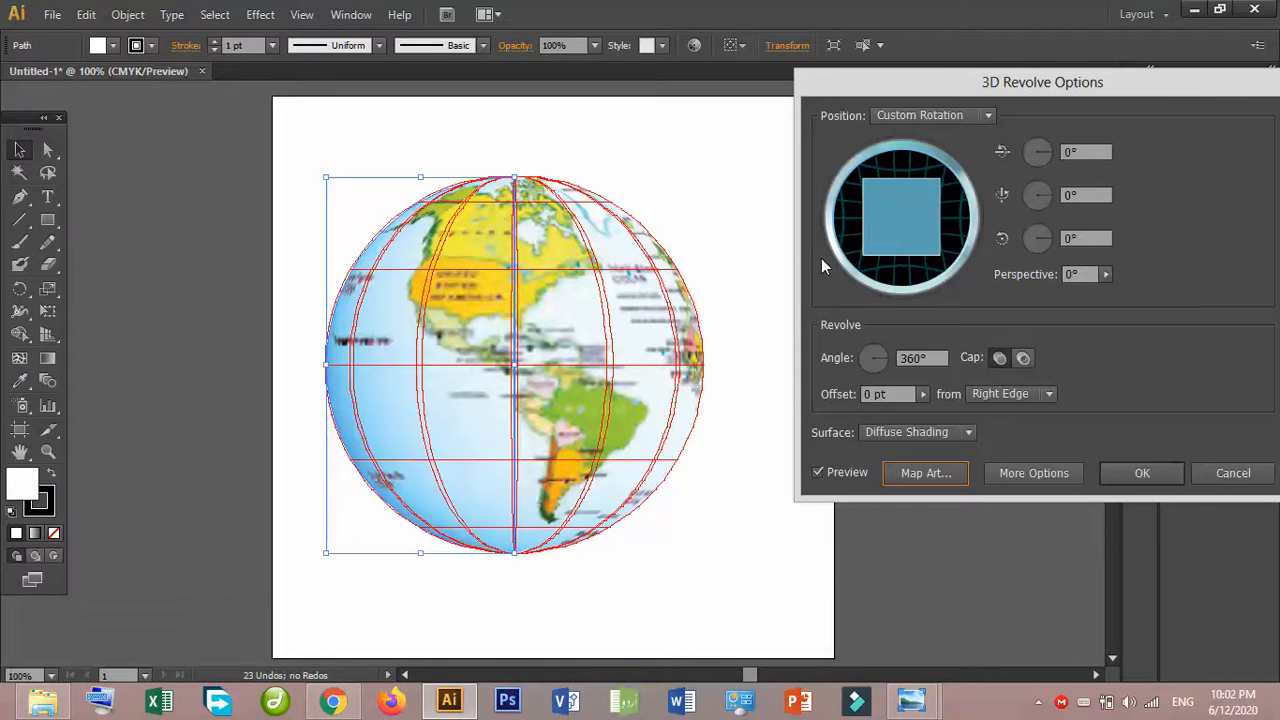
# - Rotate the mapped globe freehand through several views, ending at 173°, 34° and 140°
pyautogui.moveTo(898, 190); pyautogui.dragTo(910, 195)
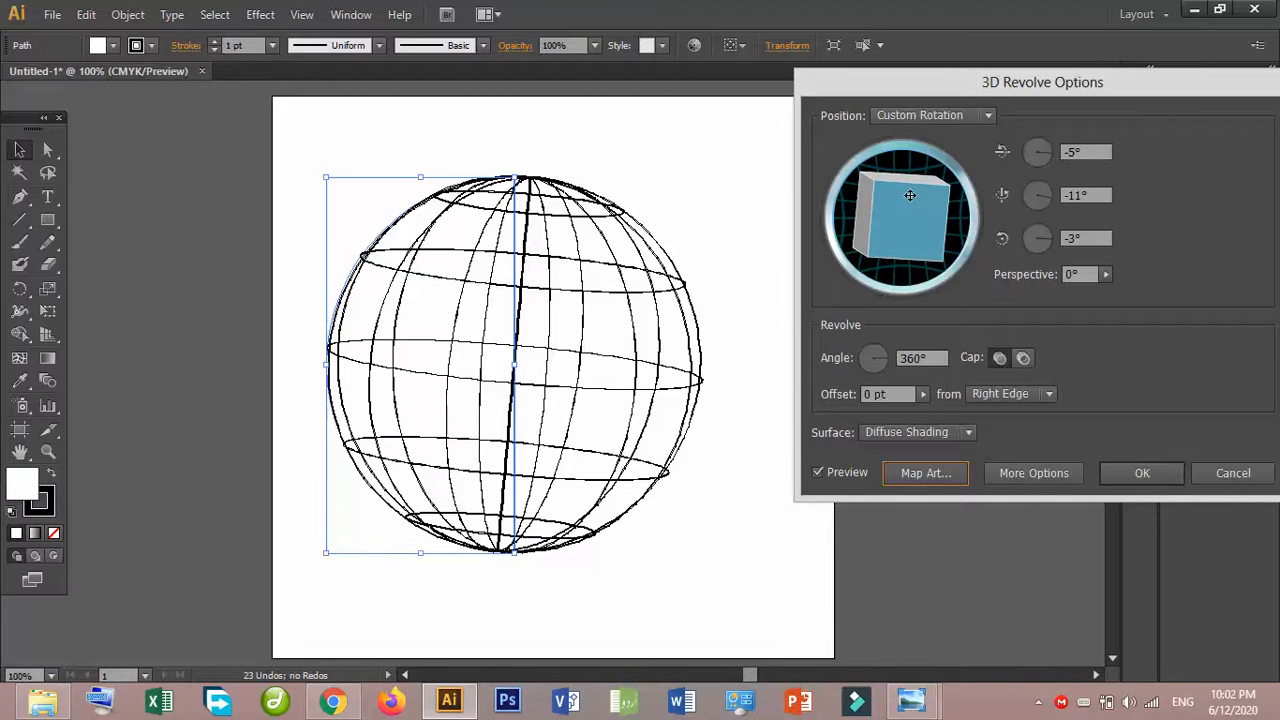
pyautogui.click(910, 195)
pyautogui.moveTo(910, 195); pyautogui.dragTo(621, 266)
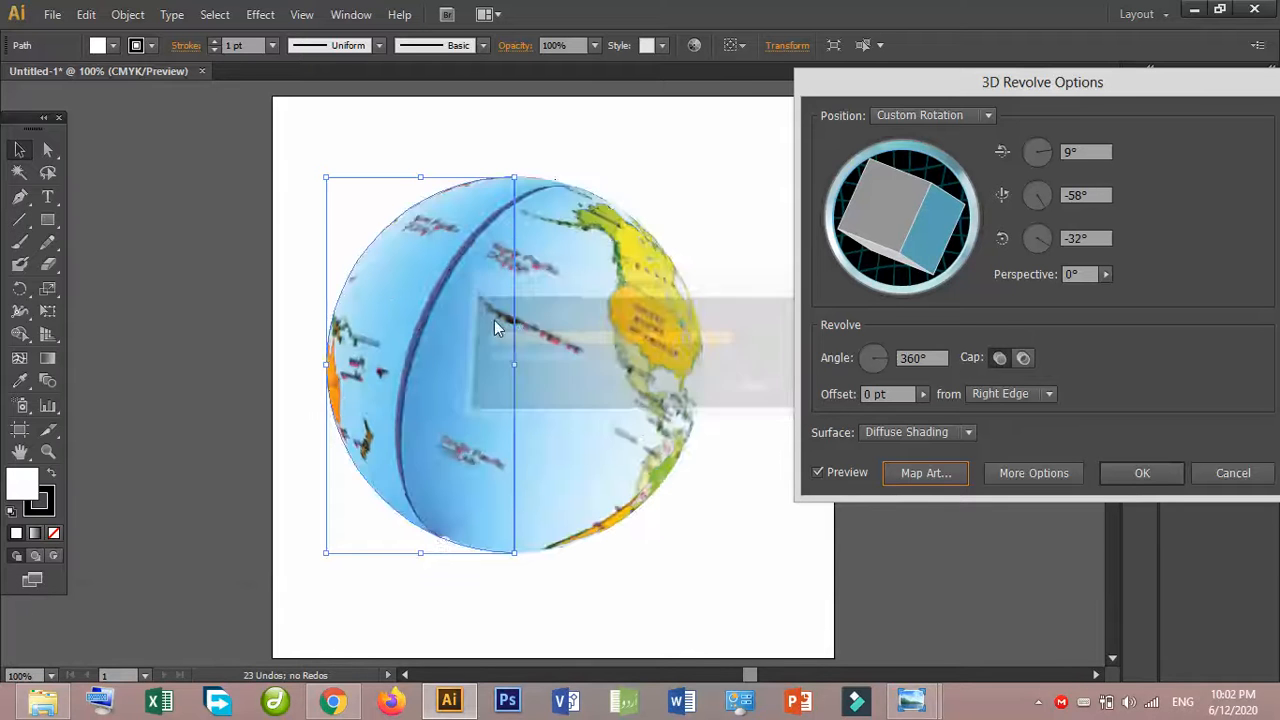
pyautogui.moveTo(889, 192)
pyautogui.mouseDown()
pyautogui.moveTo(928, 211)
pyautogui.moveTo(869, 190)
pyautogui.mouseUp()
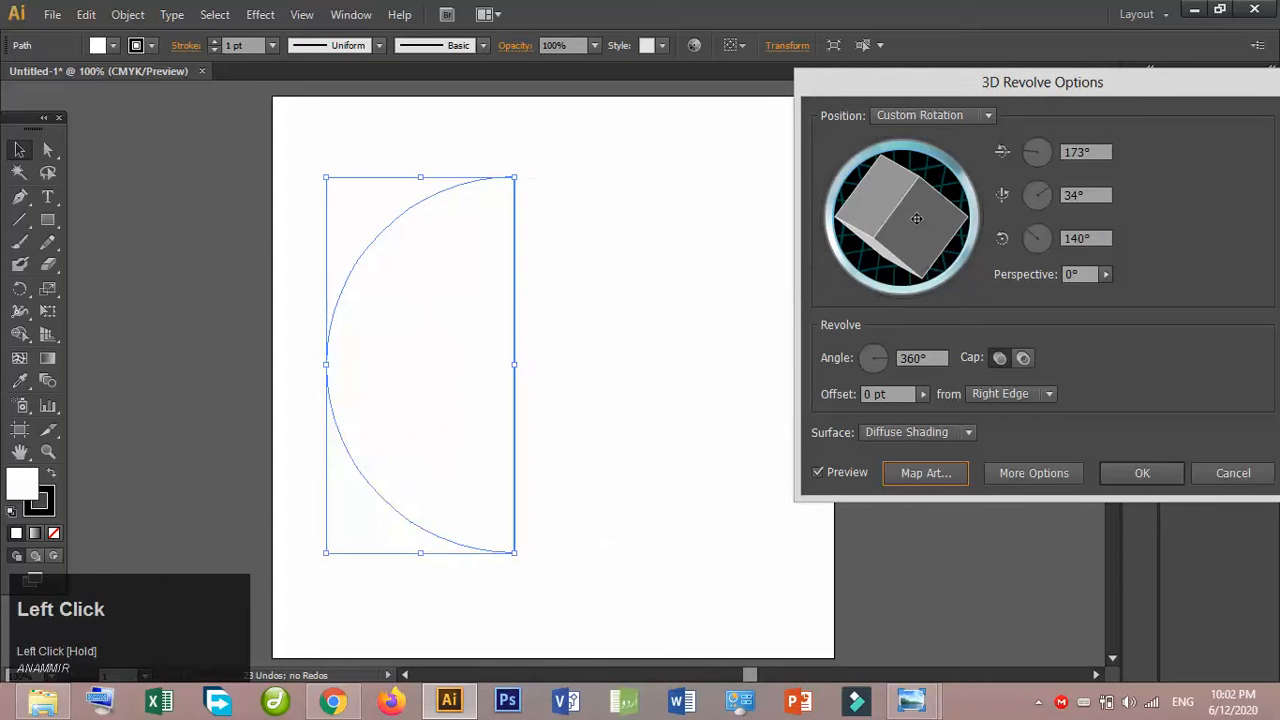
pyautogui.click(916, 218)
# - Reset the globe's rotation around the X, Y and Z axes to 0°
pyautogui.moveTo(1102, 151); pyautogui.dragTo(1064, 151)
pyautogui.write('0')
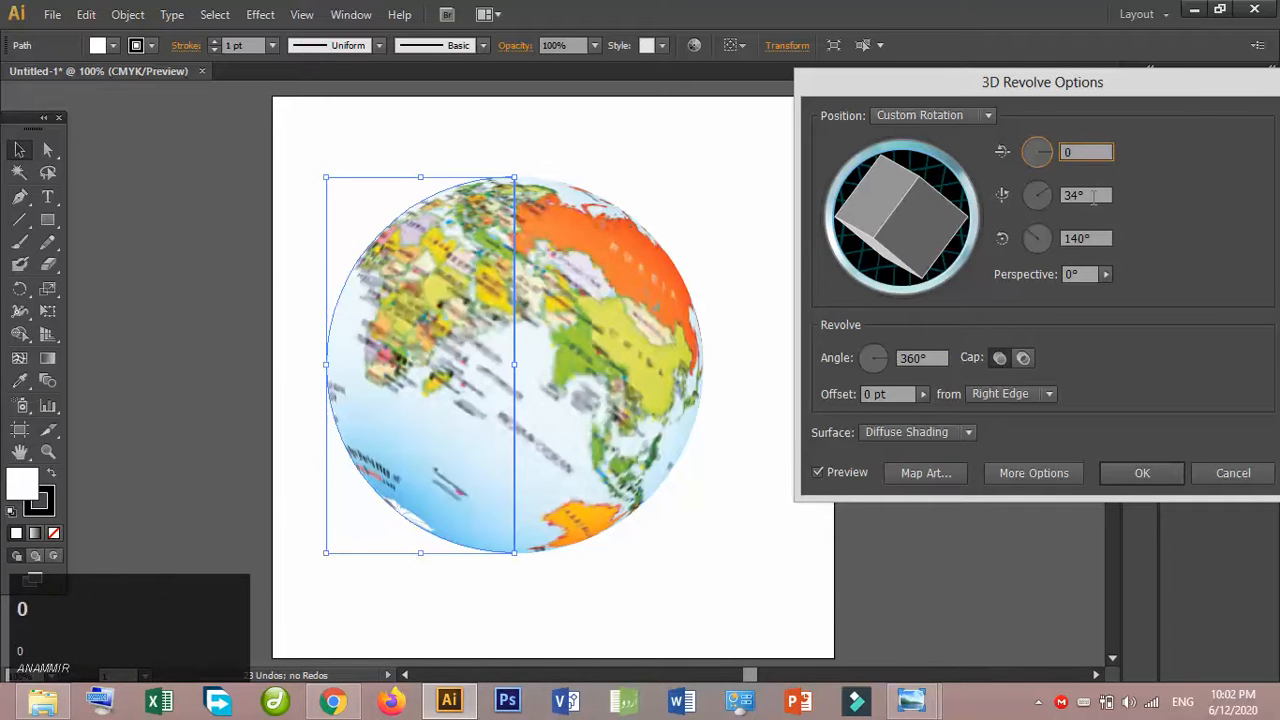
pyautogui.click(1038, 194)
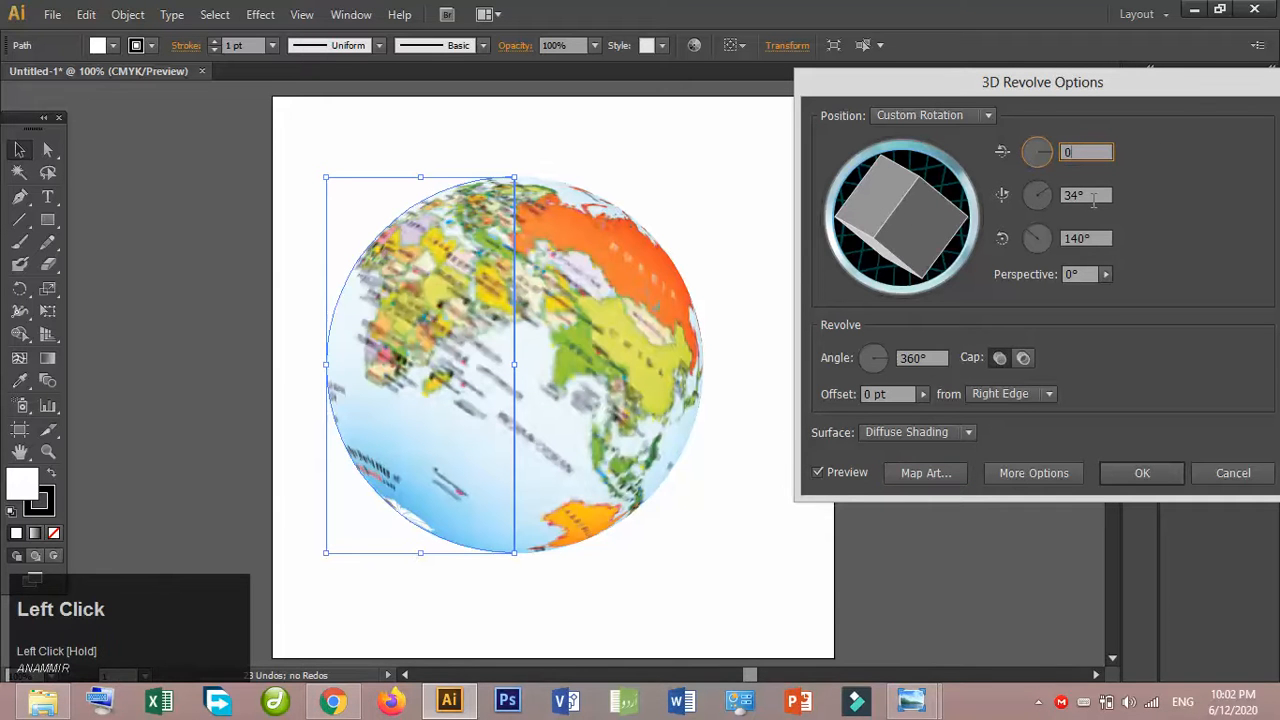
pyautogui.click(1095, 195)
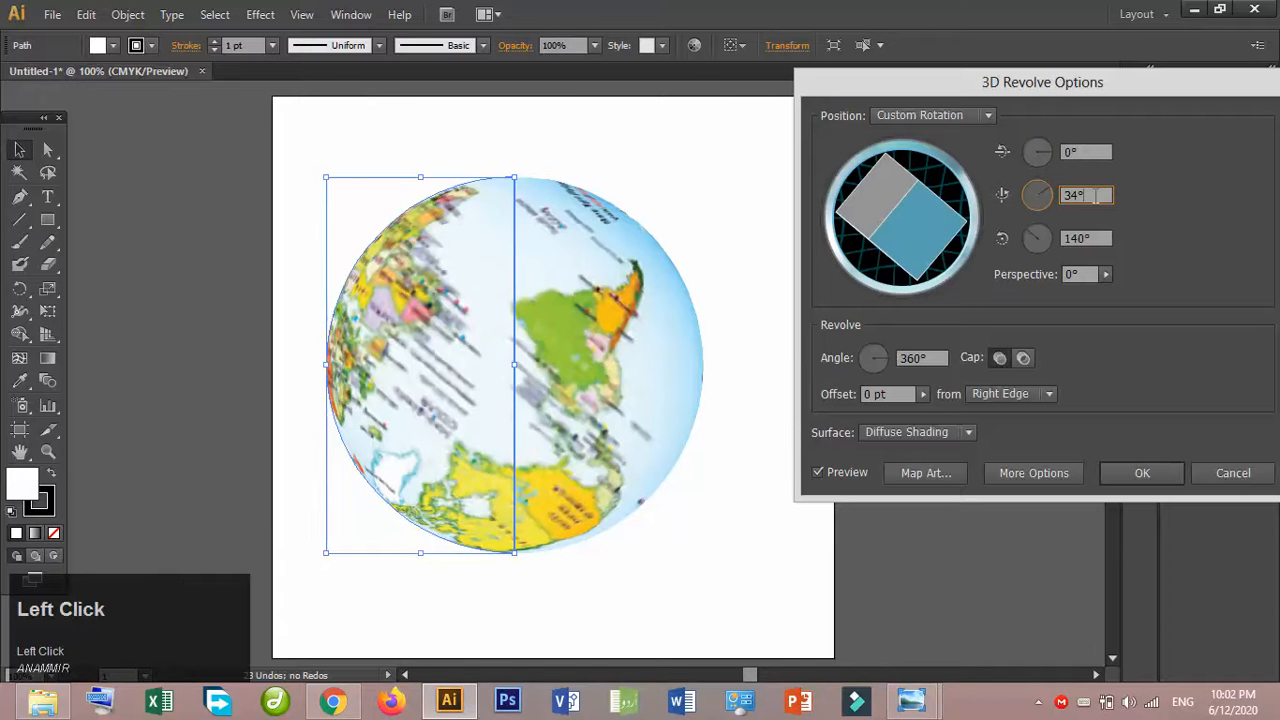
pyautogui.write('0')
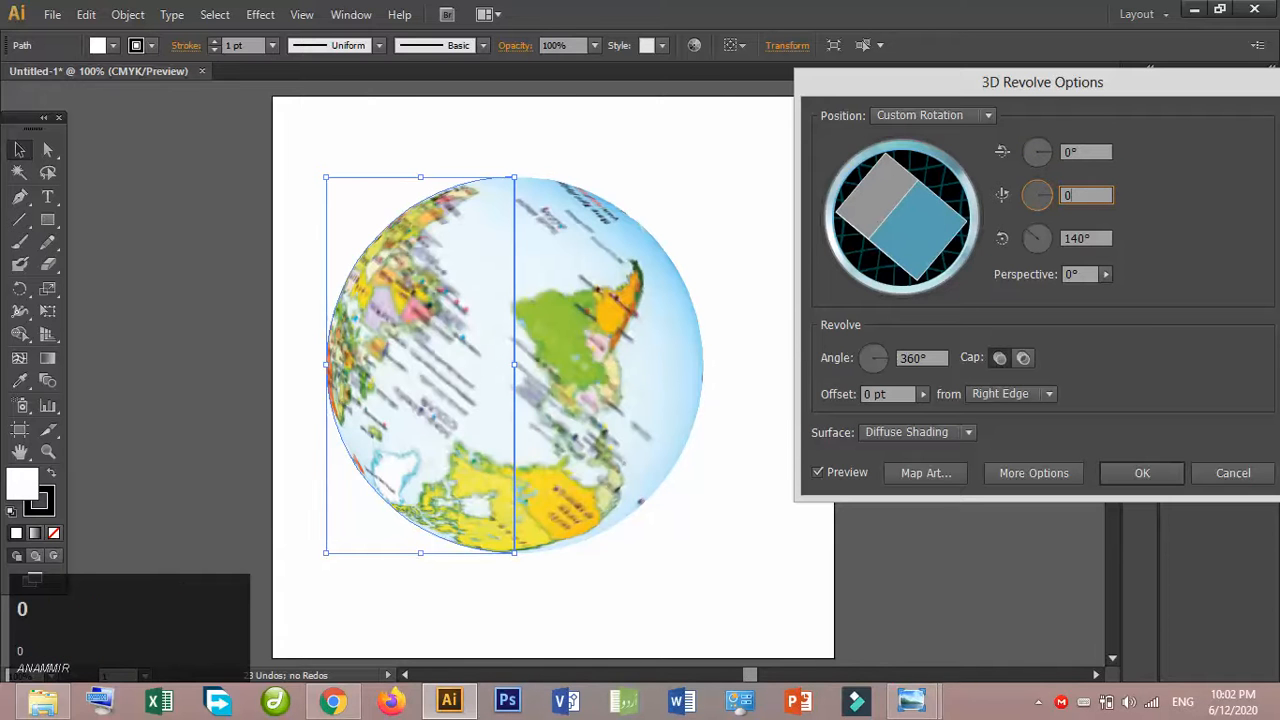
pyautogui.click(1095, 238)
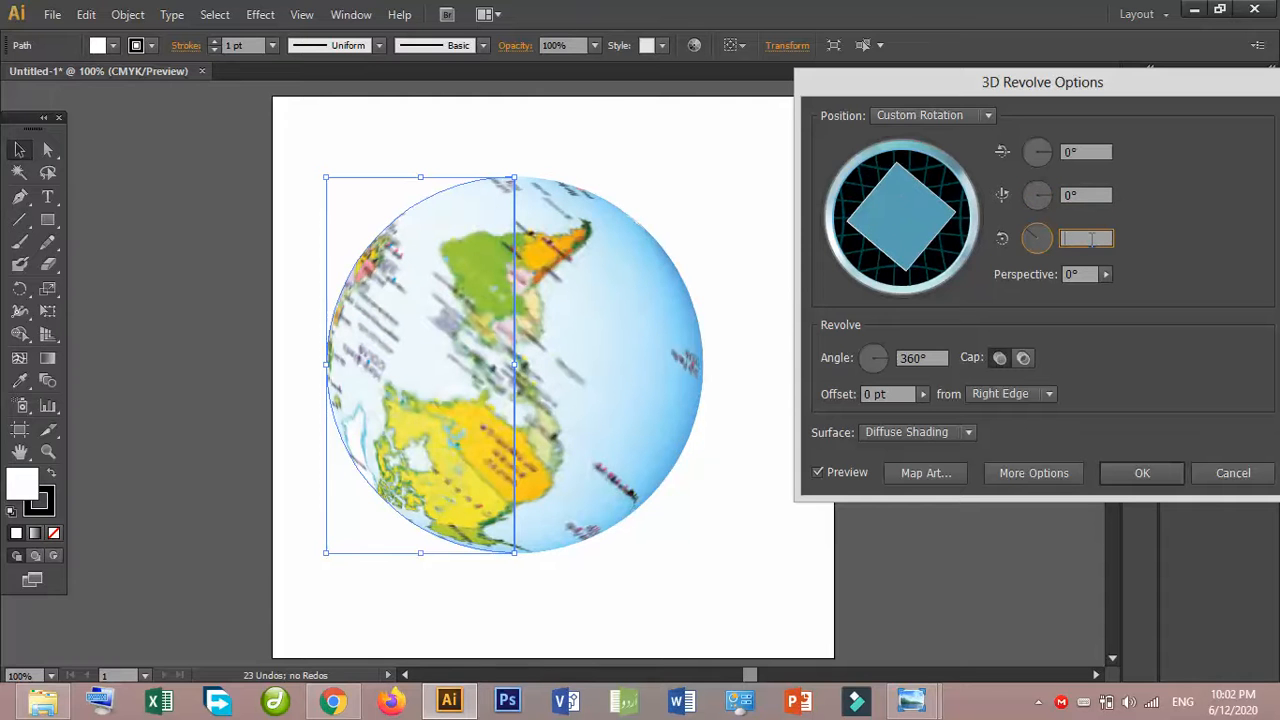
pyautogui.write('0')
pyautogui.click(1090, 195)
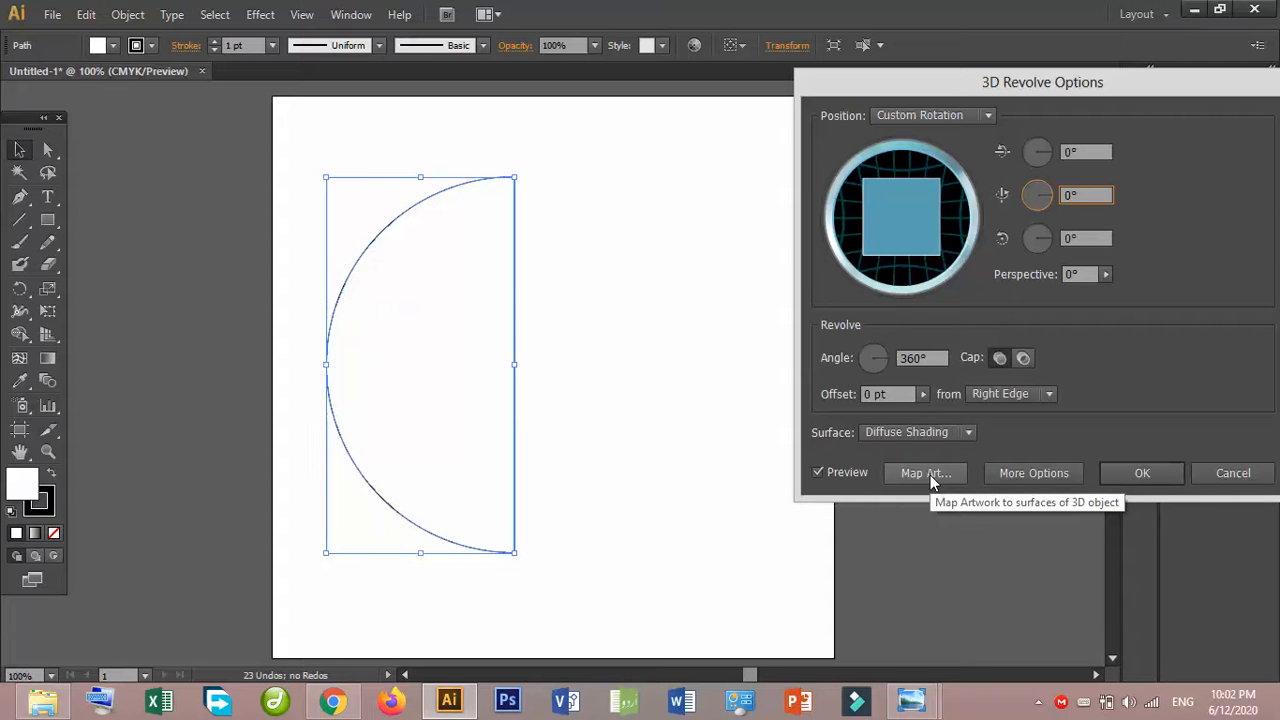
# - Try the map symbol at about half size in the middle of surface 4 of 6 and turn the globe to -6°, -38°, 0°
pyautogui.click(926, 473)
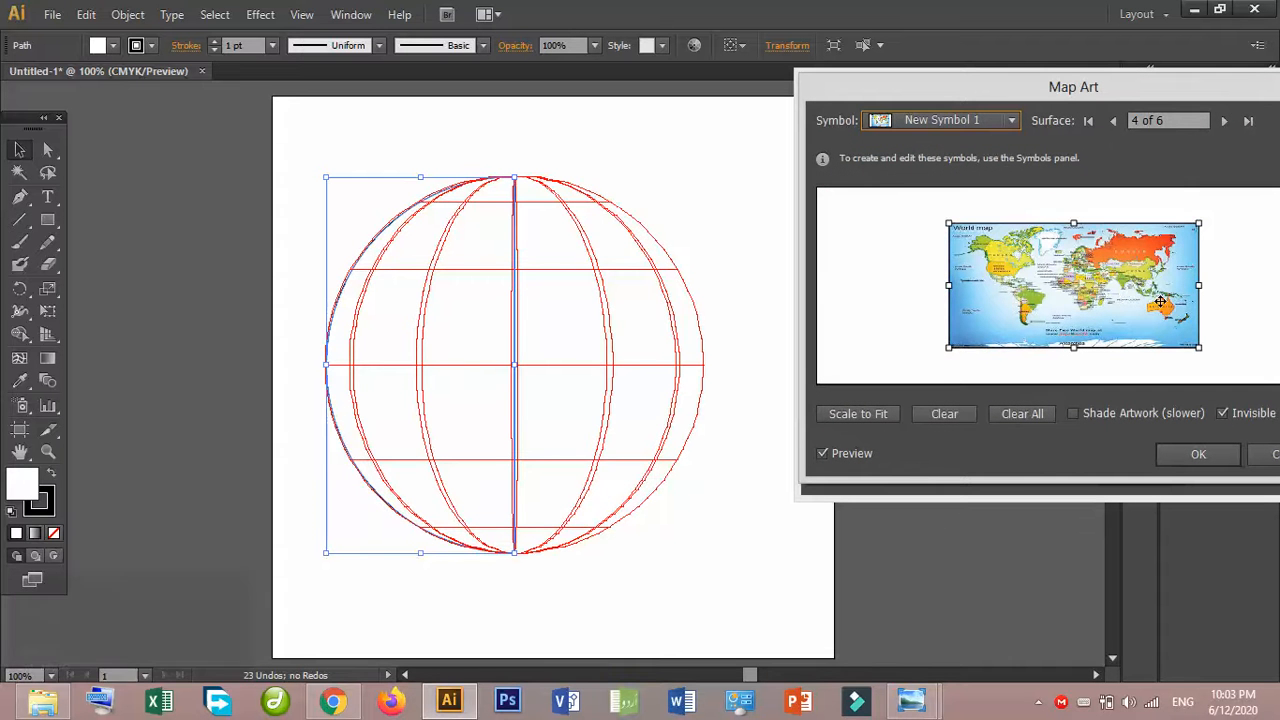
pyautogui.click(1199, 285)
pyautogui.moveTo(1199, 285); pyautogui.dragTo(1070, 266)
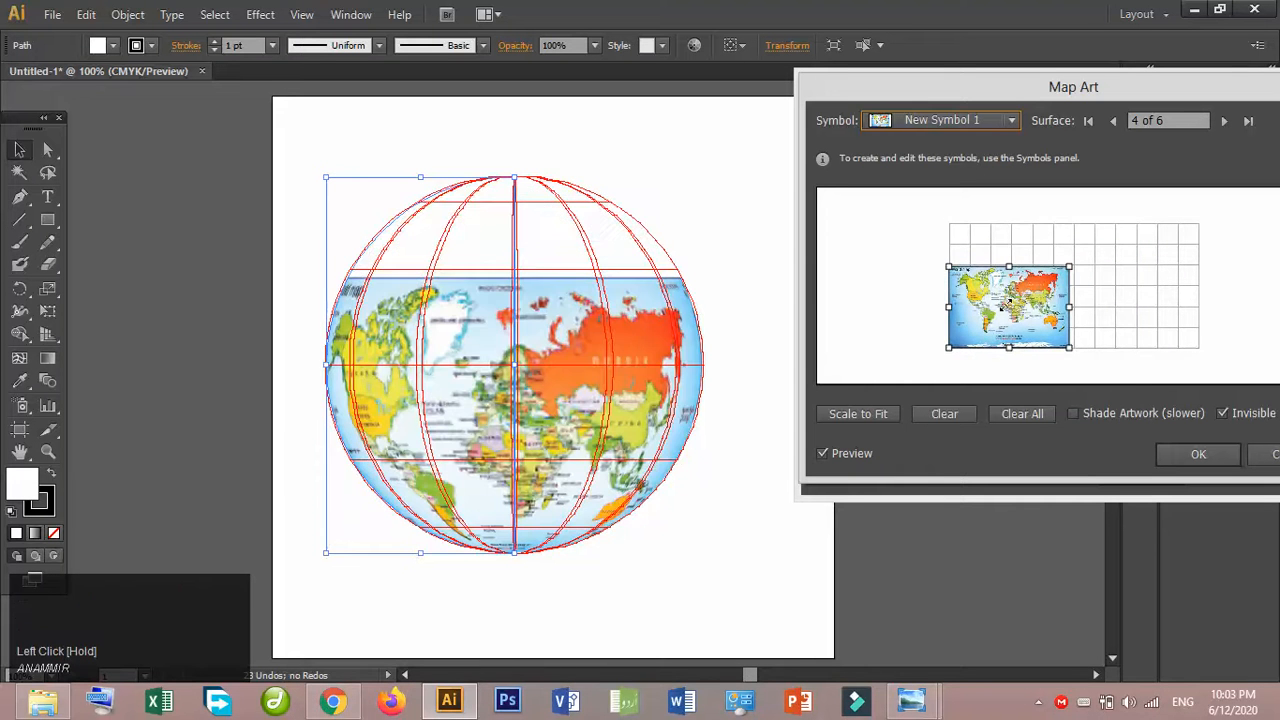
pyautogui.moveTo(1004, 305); pyautogui.dragTo(1054, 283)
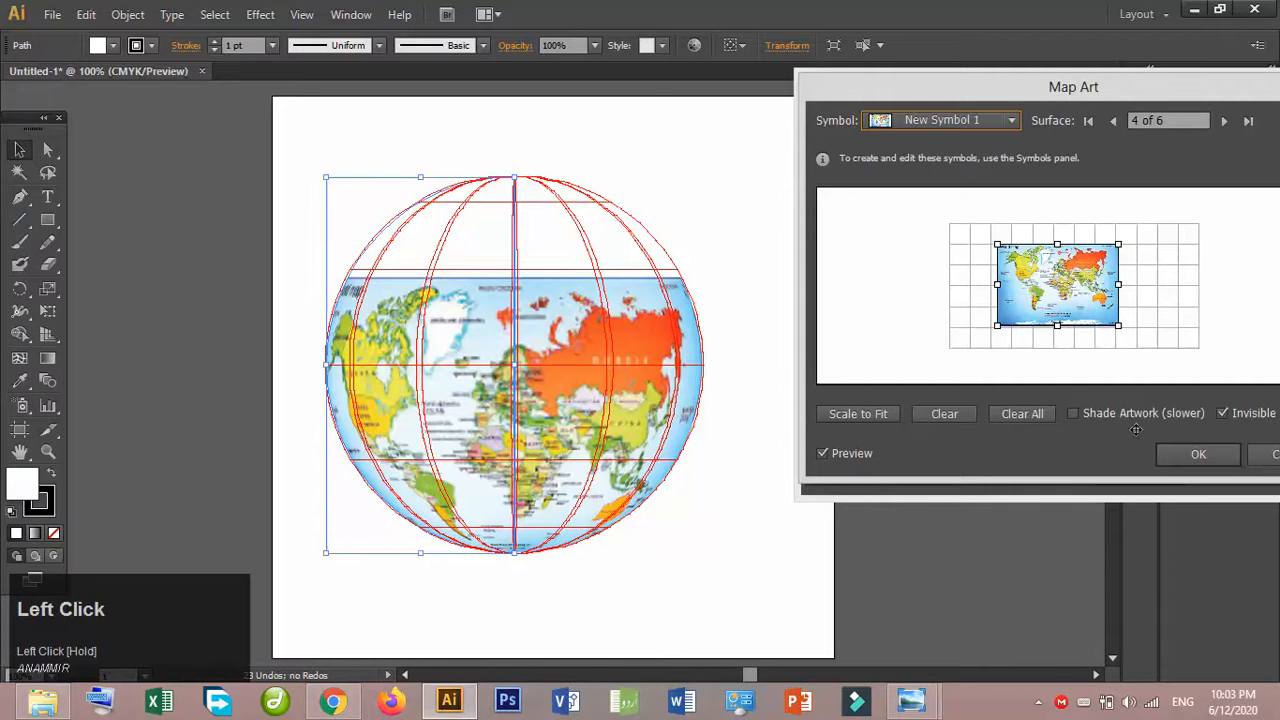
pyautogui.click(1198, 458)
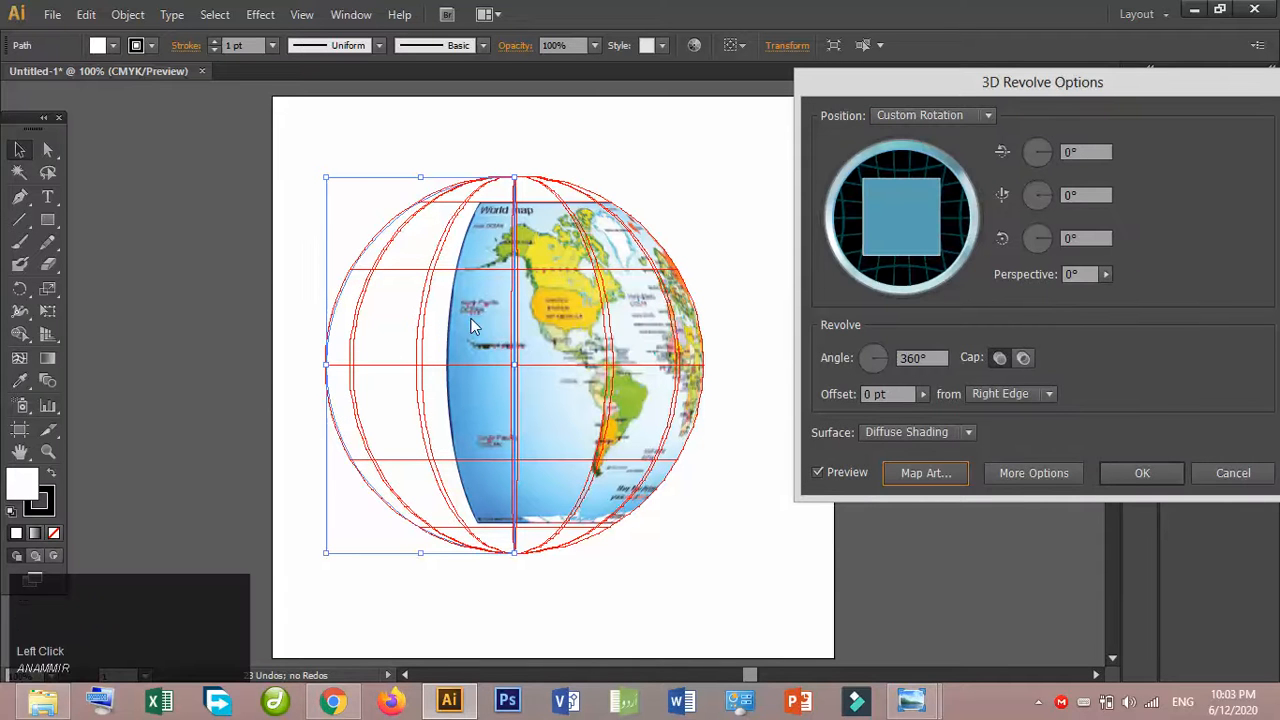
pyautogui.click(912, 213)
pyautogui.moveTo(912, 213); pyautogui.dragTo(878, 207)
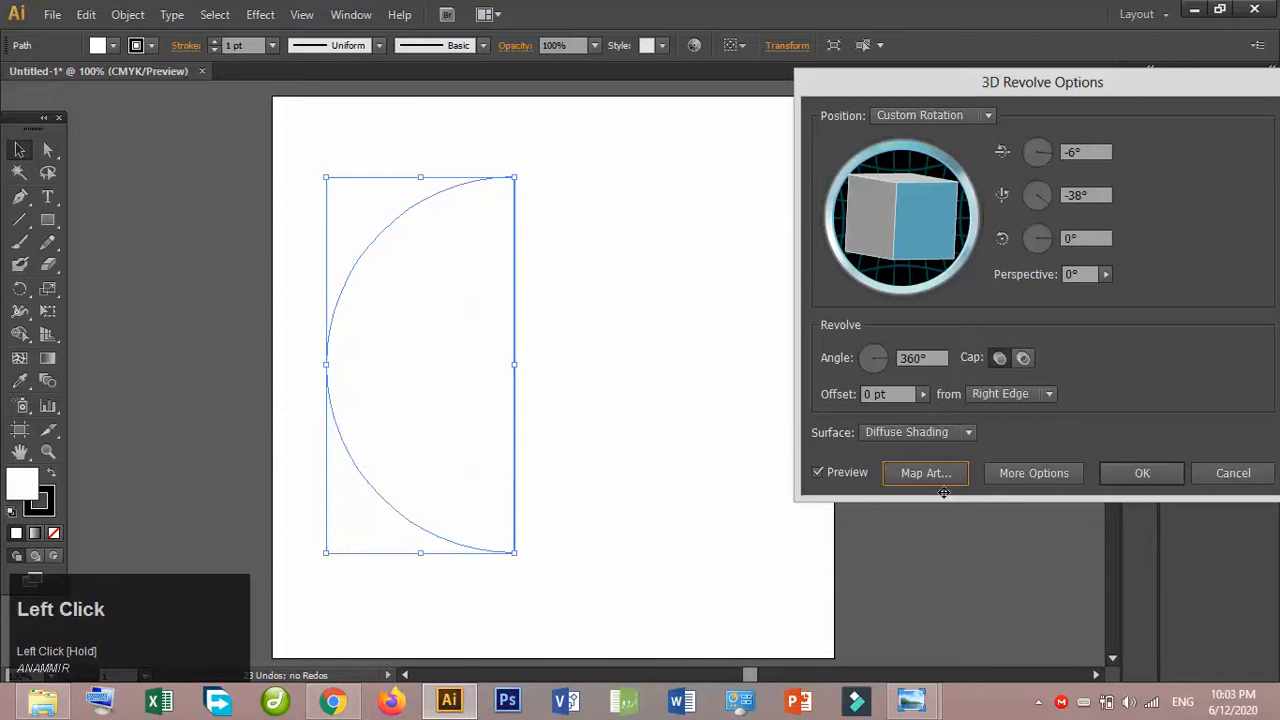
# - Scale the world map symbol to fit surface 4 of 6 again and accept the mapping
pyautogui.click(939, 481)
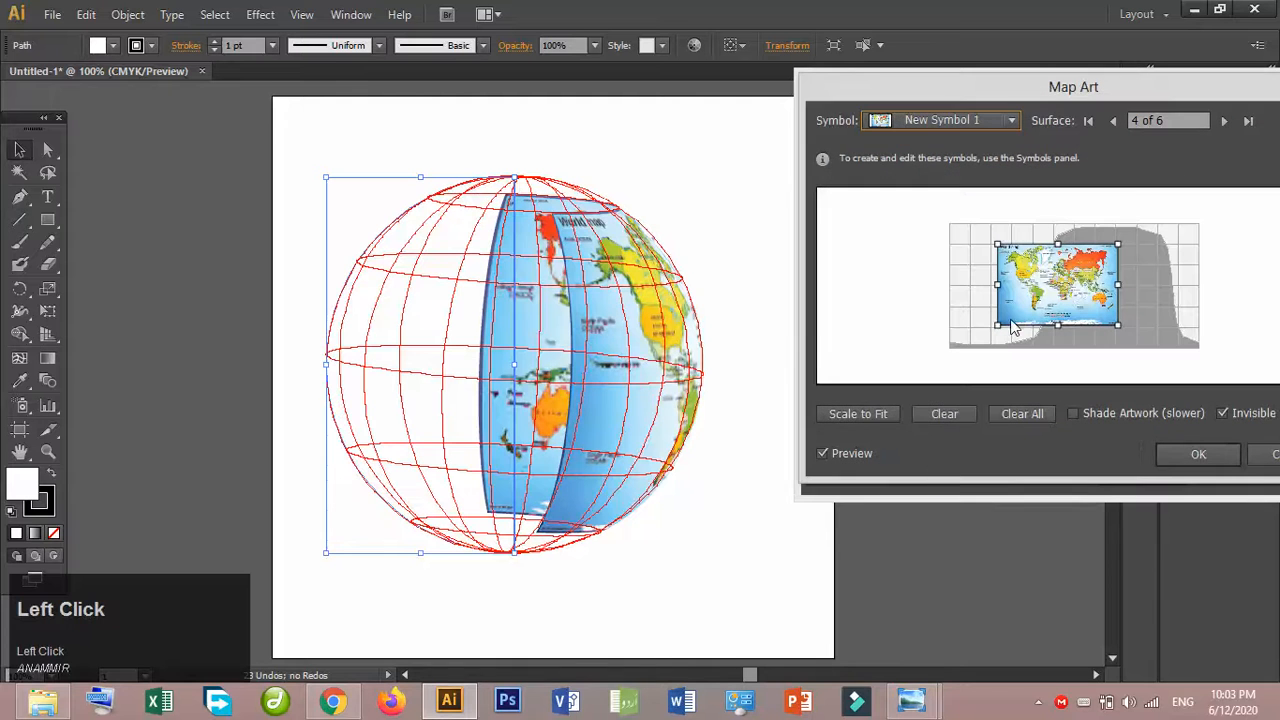
pyautogui.click(888, 414)
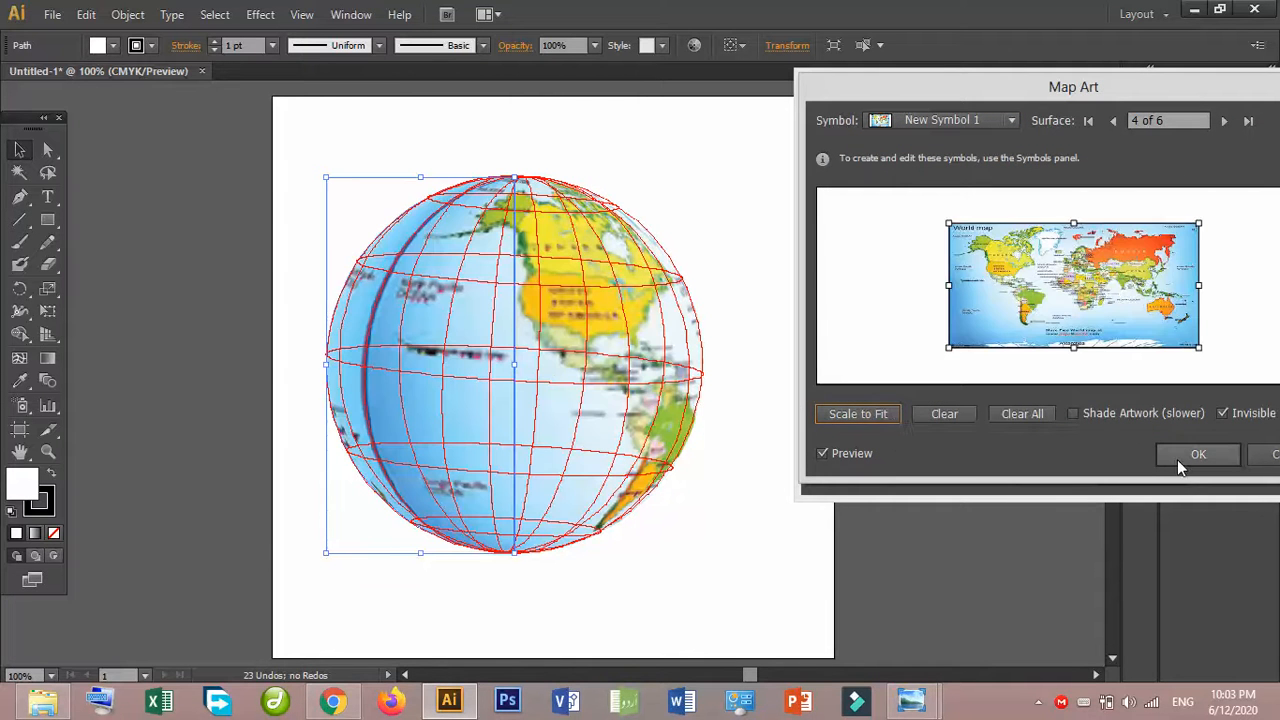
pyautogui.click(1177, 459)
# - Rotate the globe to -1°, 27° and 5°, apply the 3D Revolve effect, and deselect the artwork
pyautogui.moveTo(923, 199); pyautogui.dragTo(950, 196)
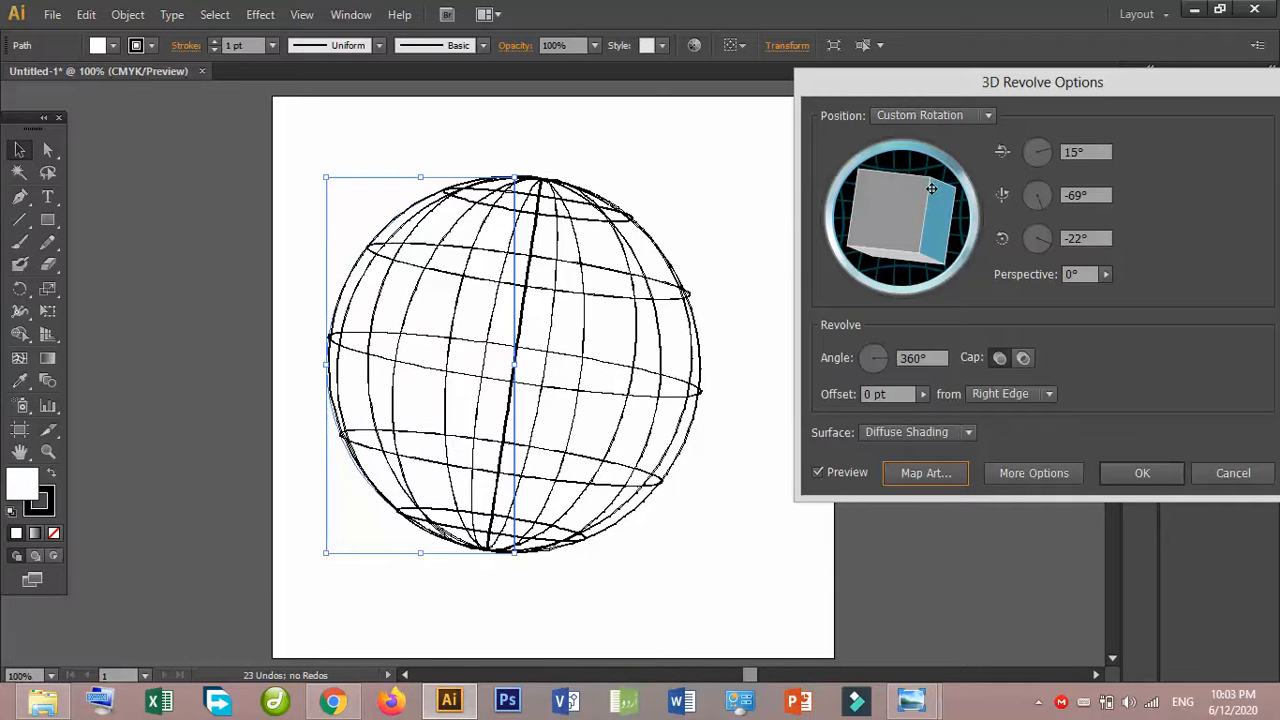
pyautogui.moveTo(931, 189)
pyautogui.mouseDown()
pyautogui.moveTo(902, 207)
pyautogui.moveTo(890, 195)
pyautogui.moveTo(935, 207)
pyautogui.mouseUp()
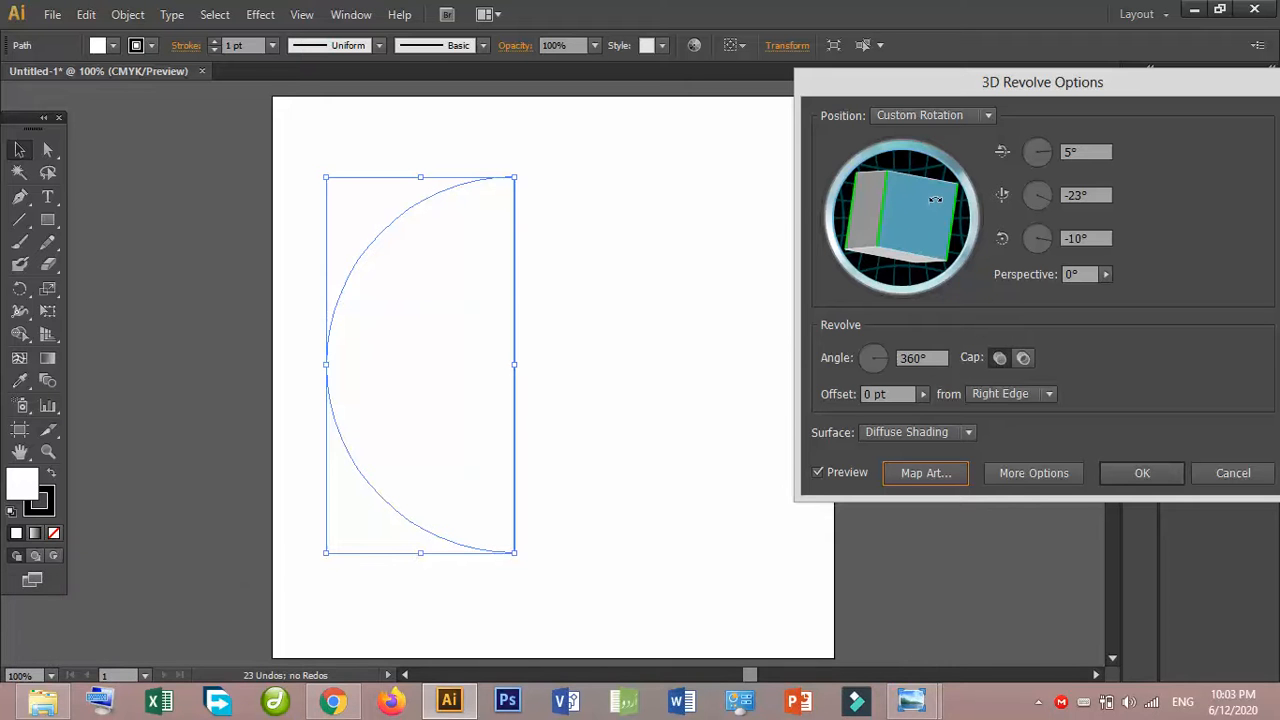
pyautogui.moveTo(935, 198); pyautogui.dragTo(885, 201)
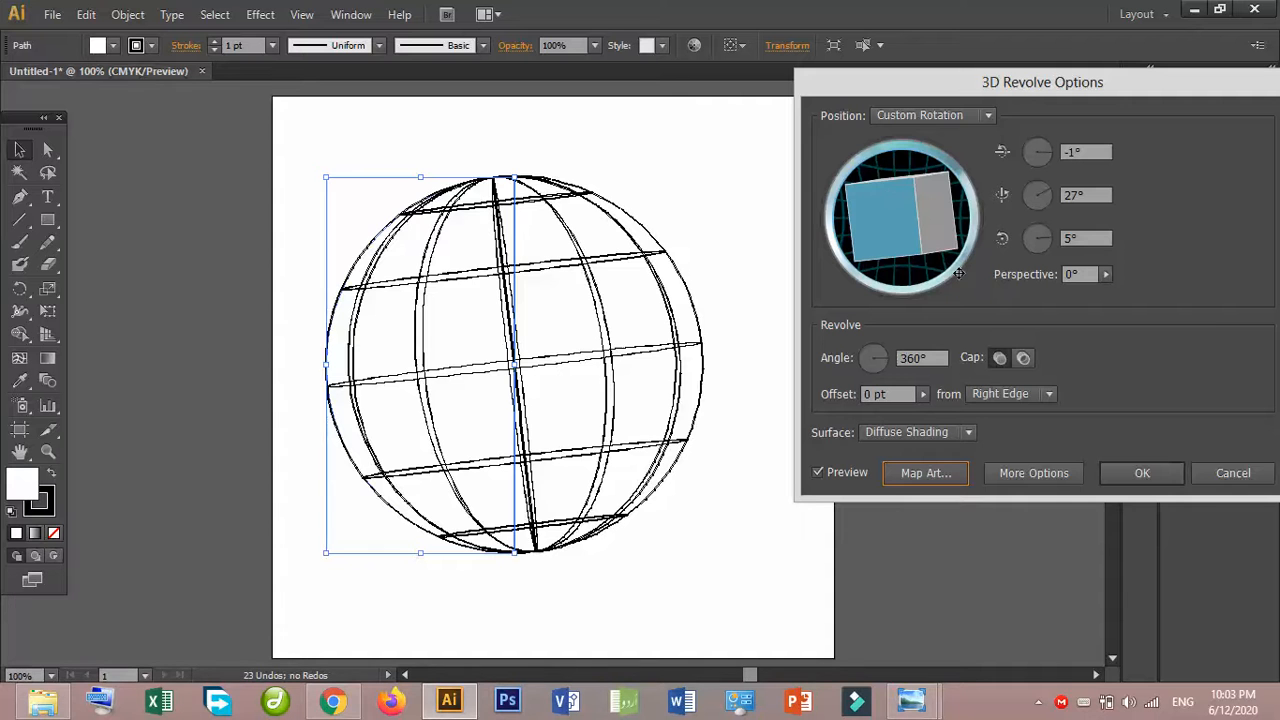
pyautogui.click(1143, 475)
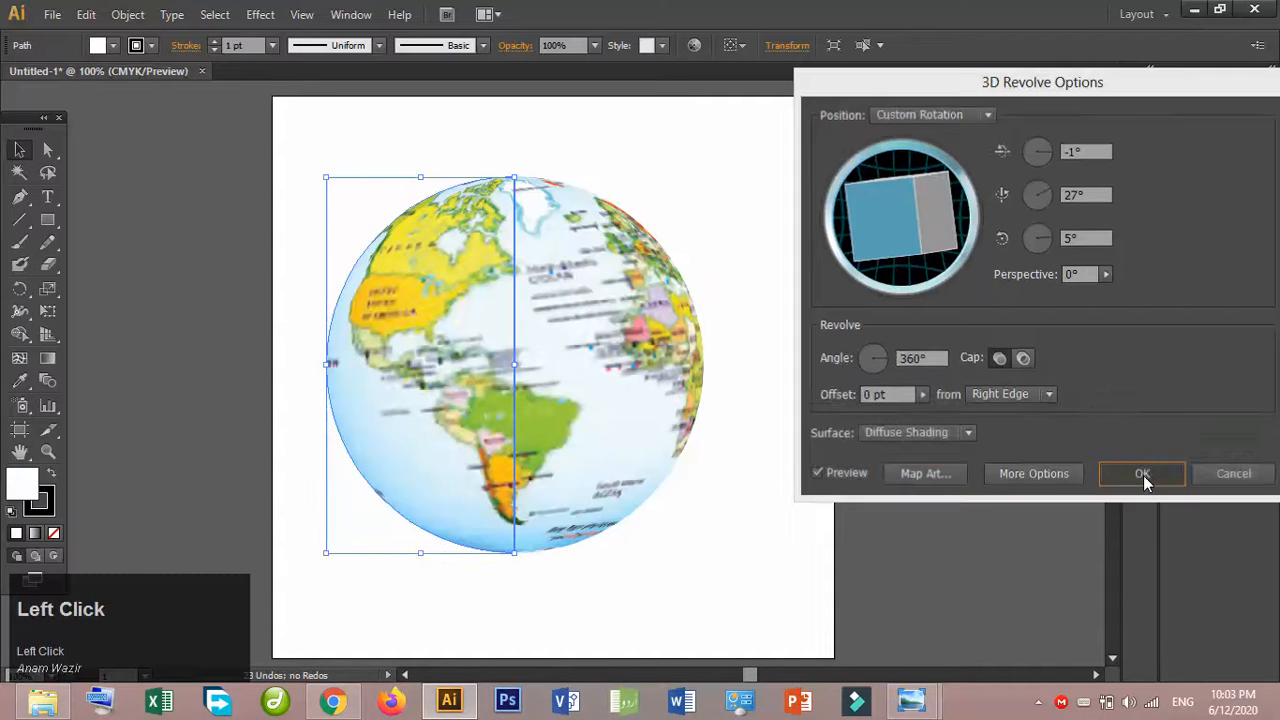
pyautogui.click(783, 400)
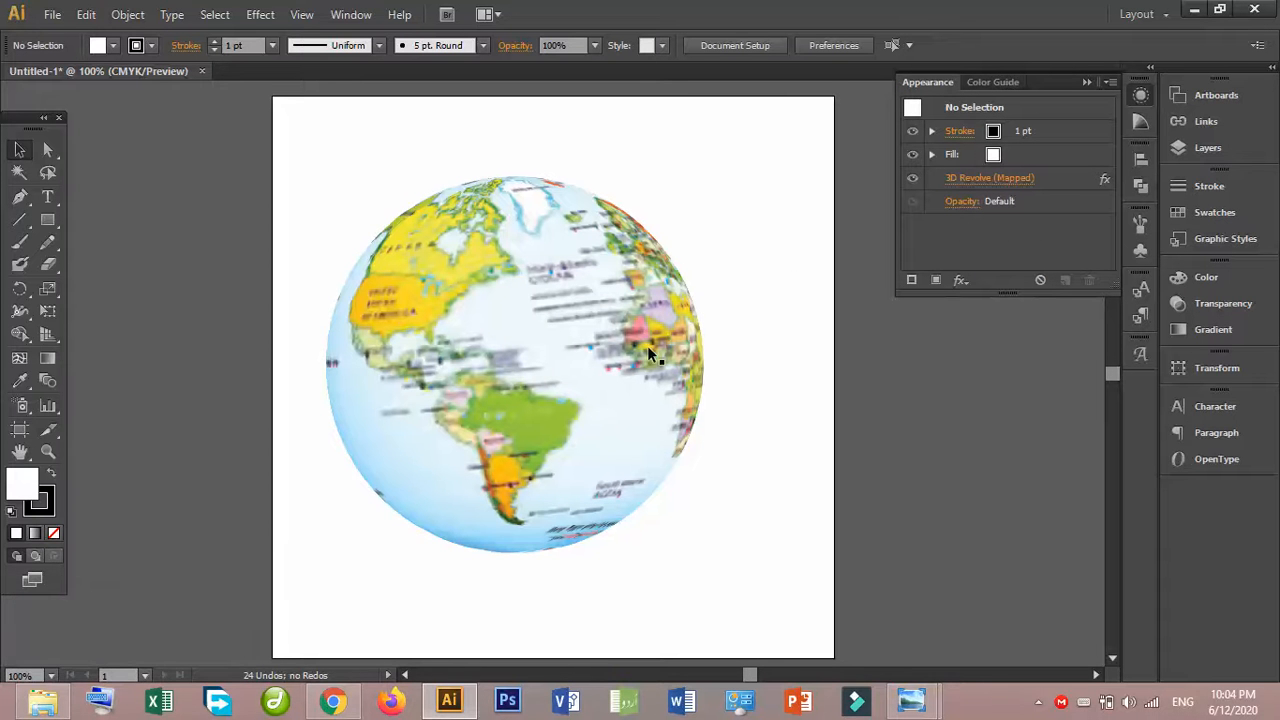
# - Move the globe partly off the artboard's right edge and delete it
pyautogui.moveTo(631, 315); pyautogui.dragTo(900, 358)
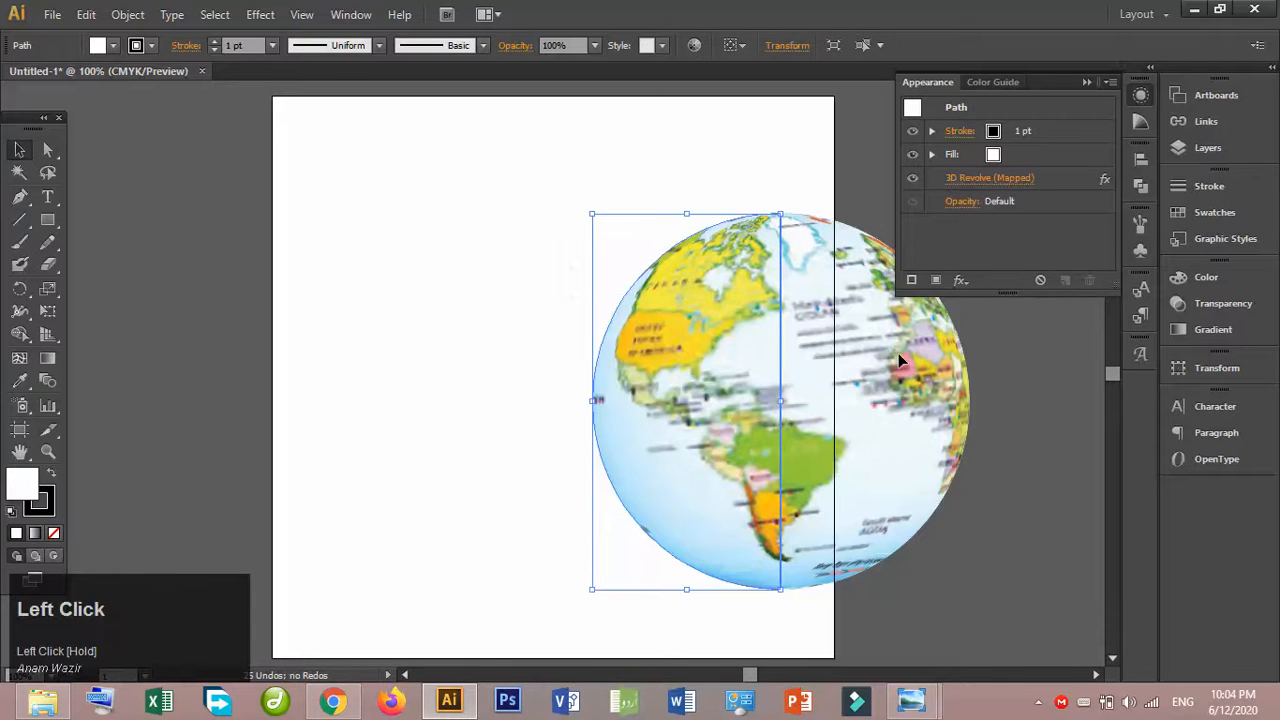
pyautogui.press('Delete')
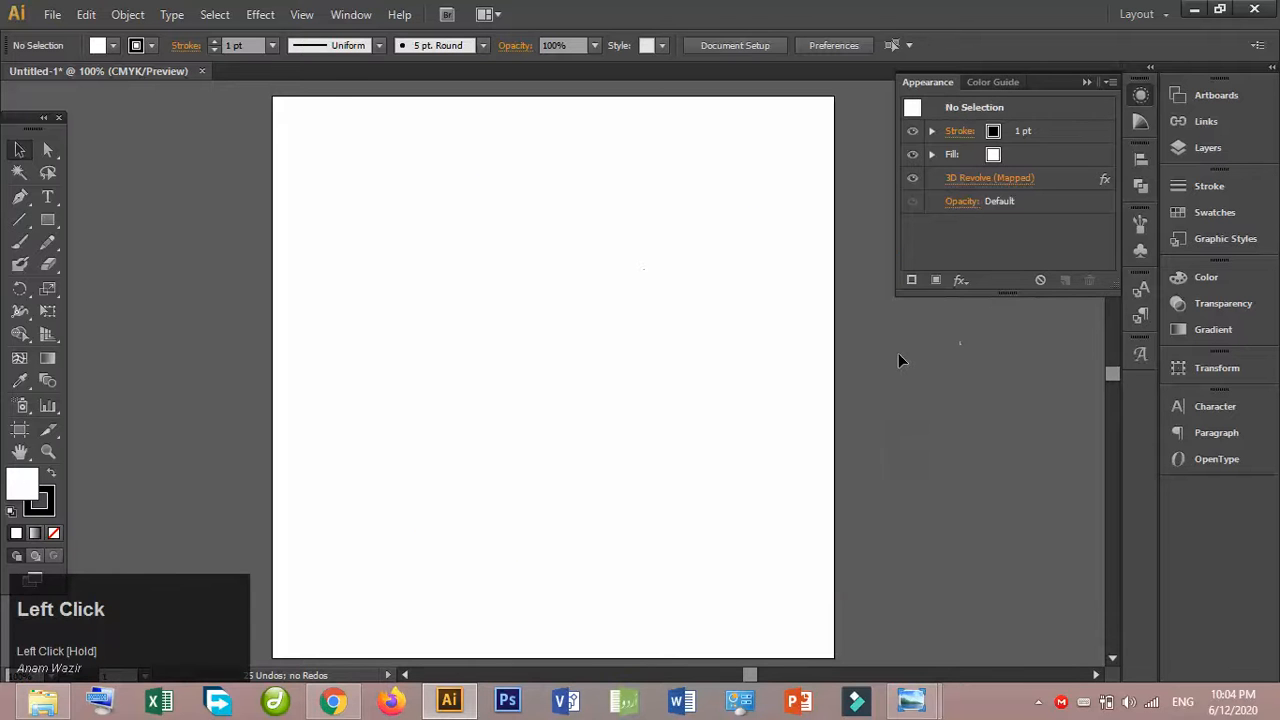
# - Open the existing gradients.ai and ptm.ai files alongside the current document
pyautogui.click(54, 14)
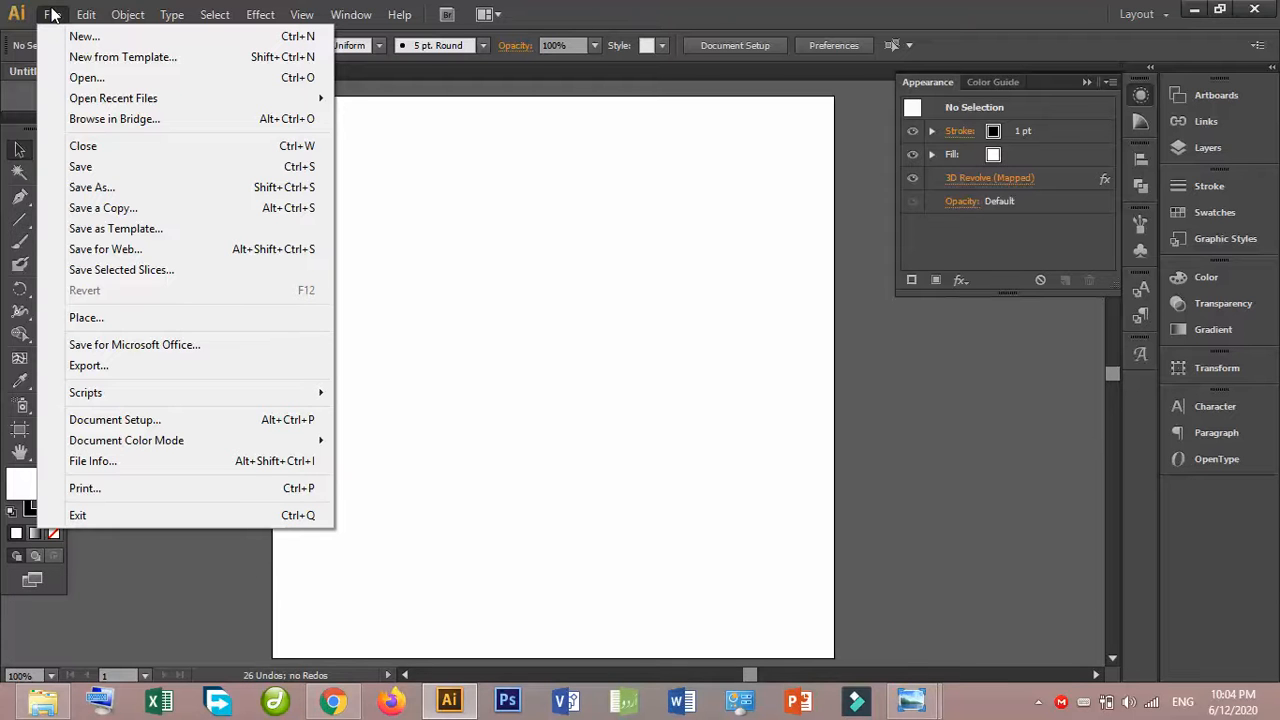
pyautogui.moveTo(220, 107)
pyautogui.click(415, 98)
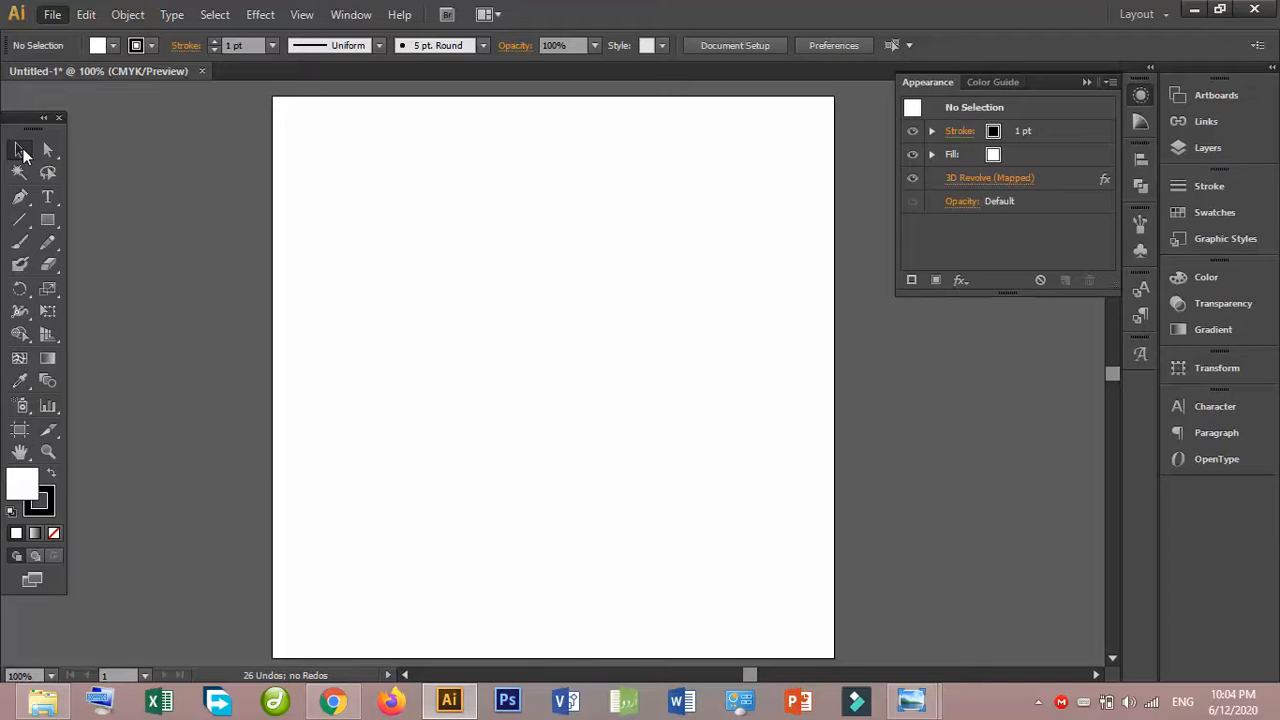
pyautogui.click(1048, 712)
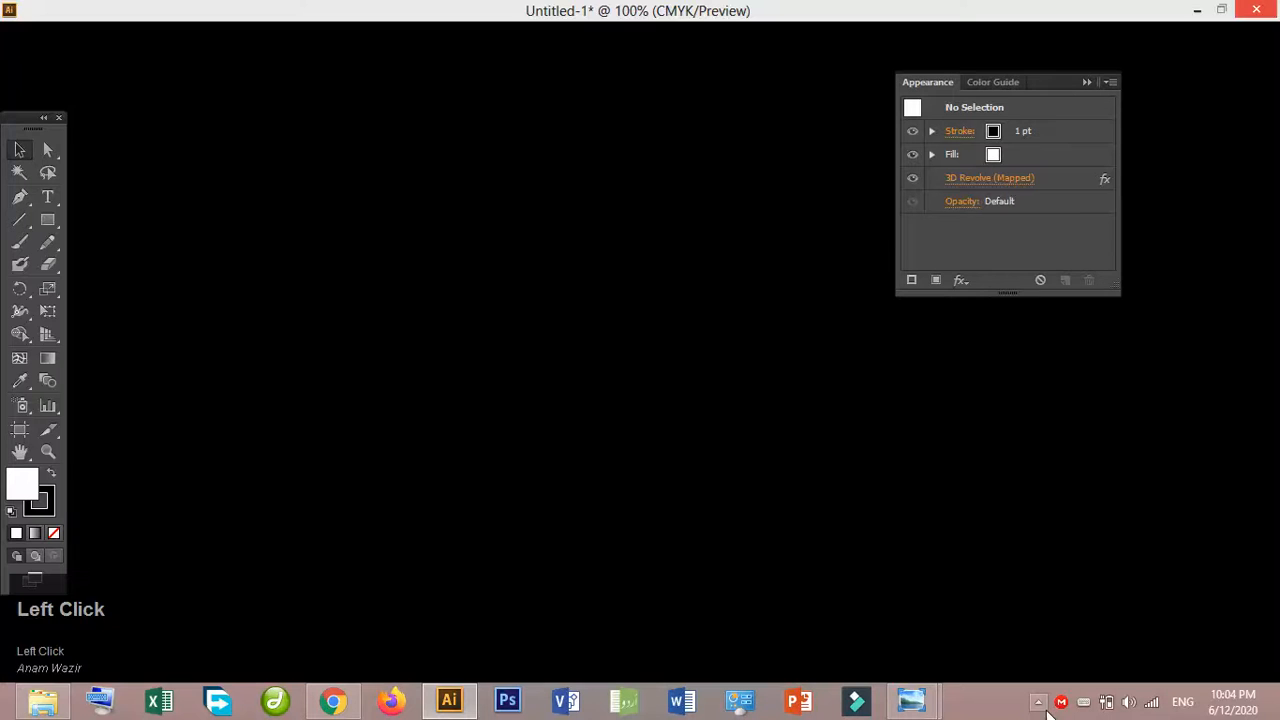
pyautogui.click(1040, 704)
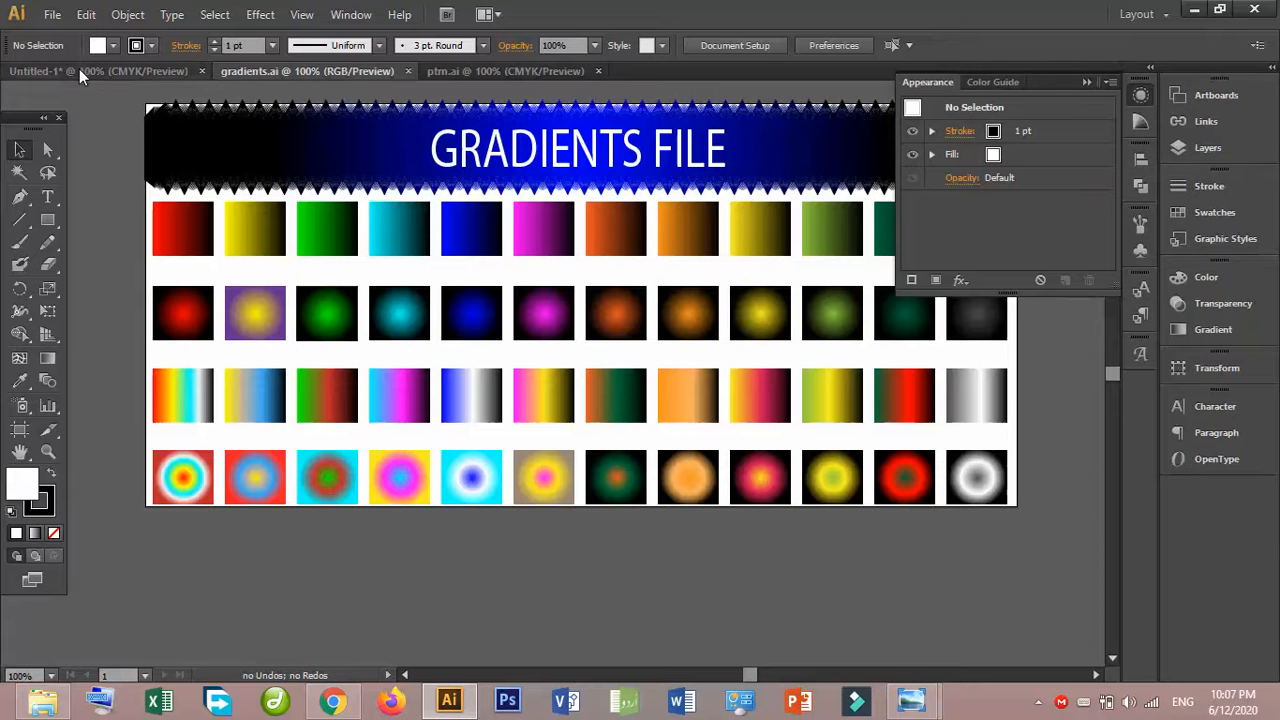
# - In the Untitled-1 document, draw a rectangle spanning the artboard's full width and fill it with the Registration swatch
pyautogui.click(160, 69)
pyautogui.click(48, 220)
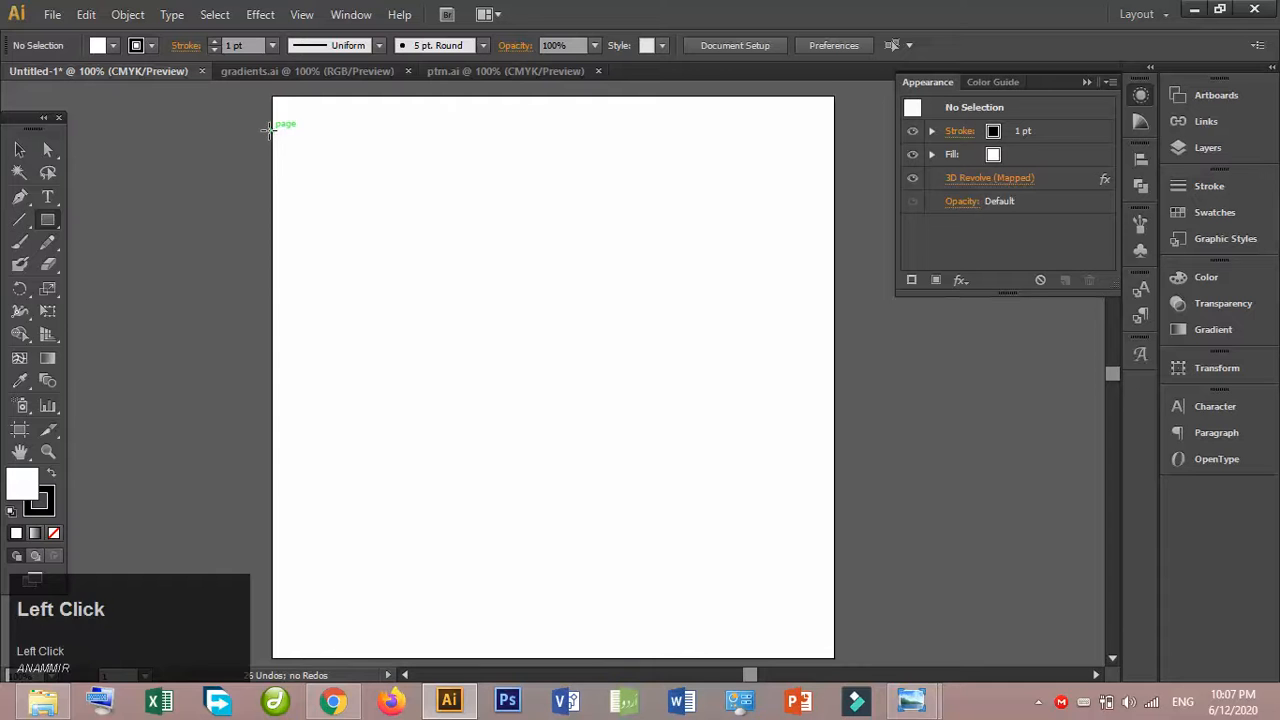
pyautogui.moveTo(272, 130); pyautogui.dragTo(838, 576)
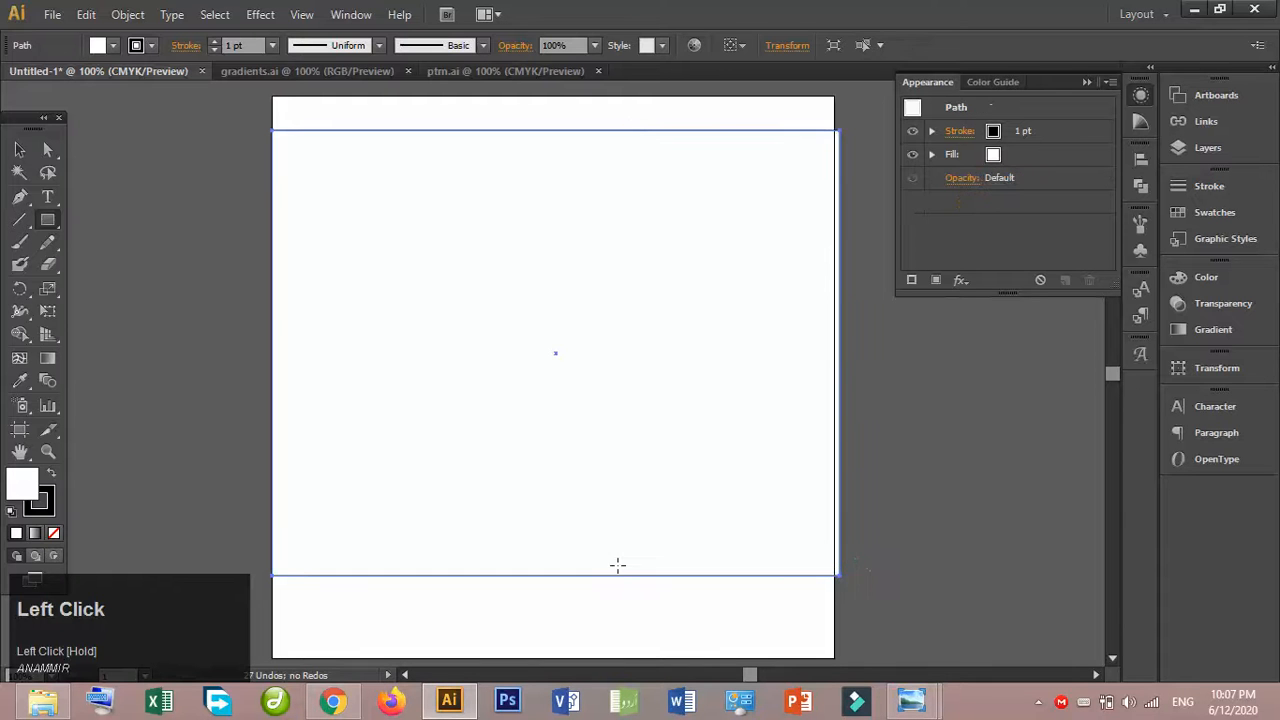
pyautogui.click(116, 45)
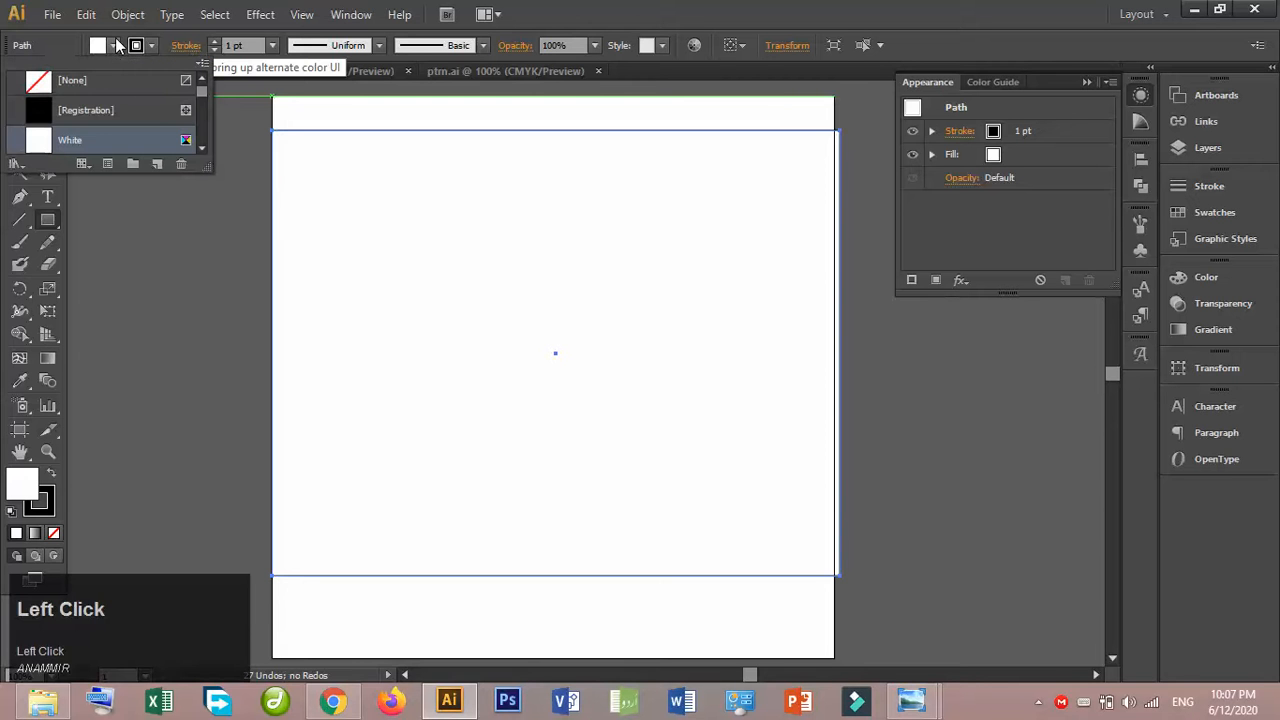
pyautogui.click(86, 110)
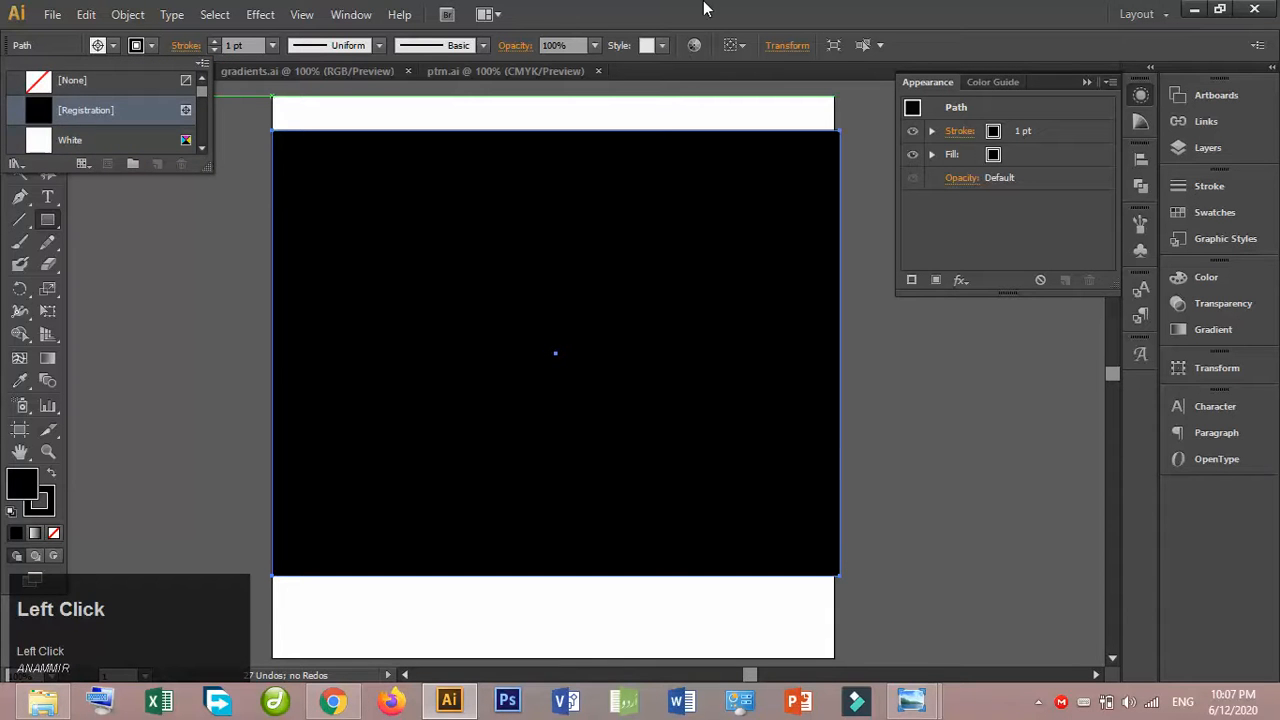
# - Copy all the gradient squares from gradients.ai into Untitled-1 and align them with the black rectangle's upper-left corner
pyautogui.click(376, 77)
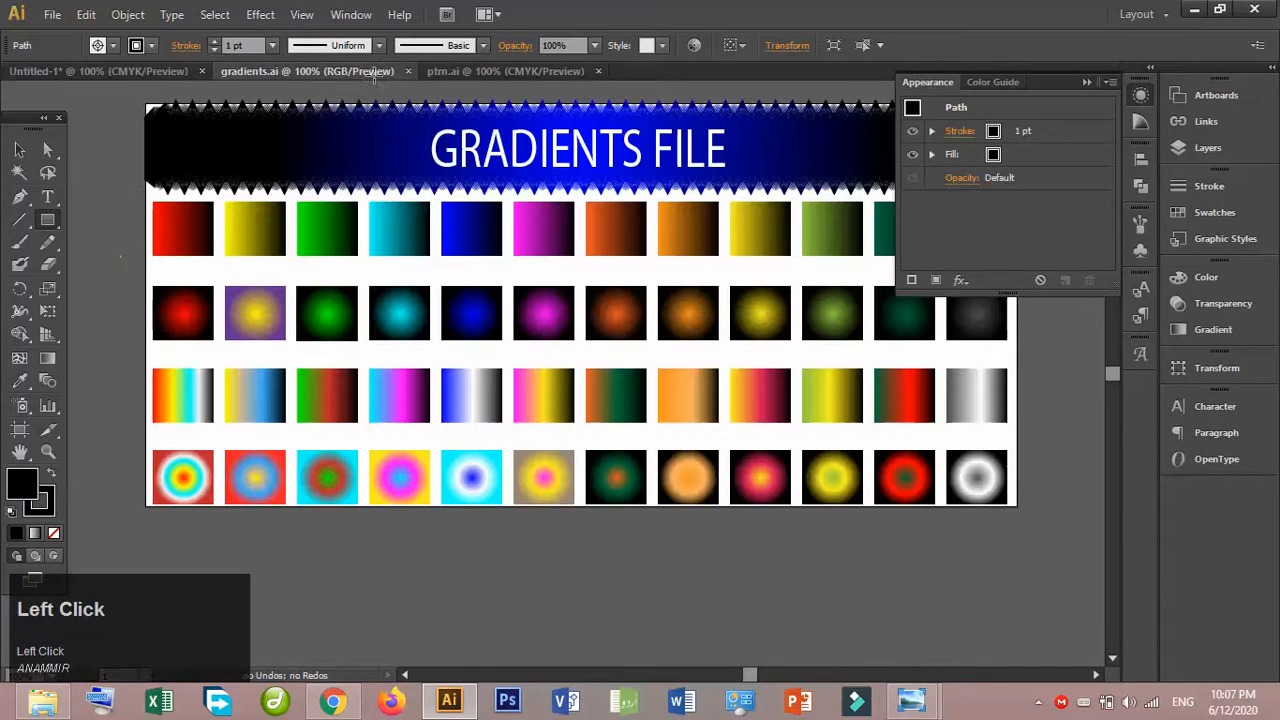
pyautogui.click(18, 152)
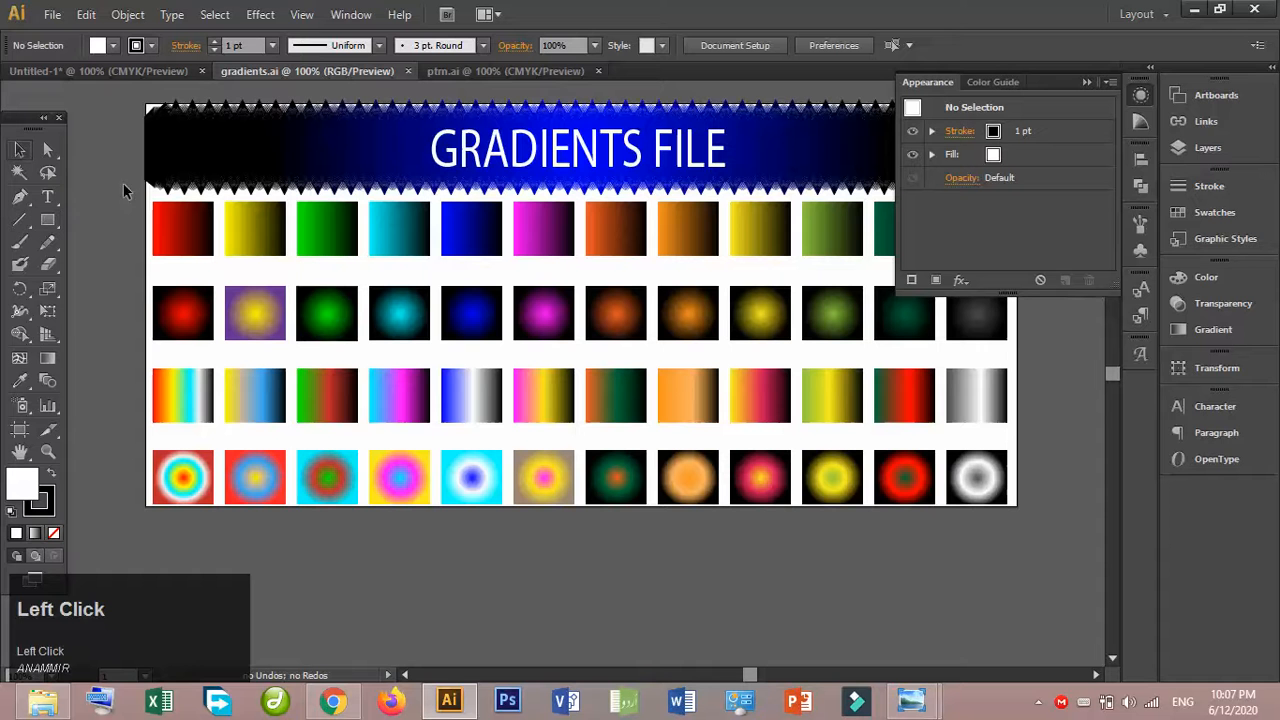
pyautogui.moveTo(130, 211); pyautogui.dragTo(1004, 482)
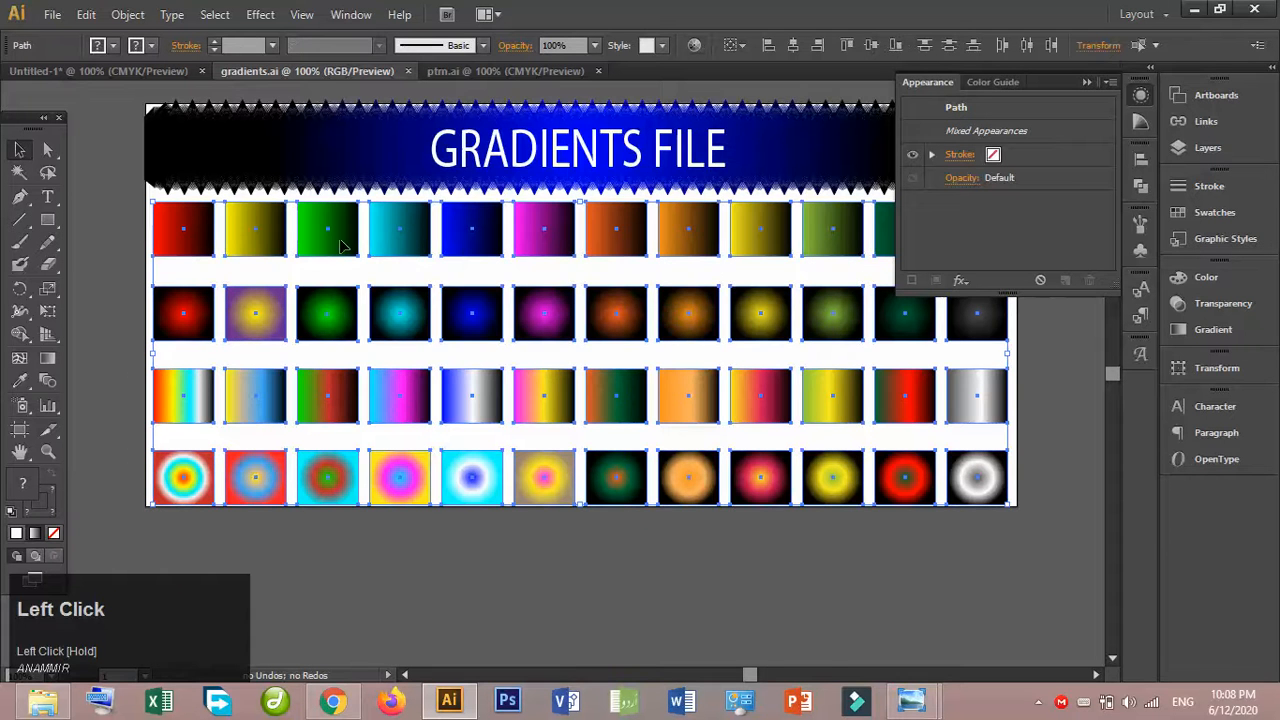
pyautogui.moveTo(335, 241); pyautogui.dragTo(190, 80)
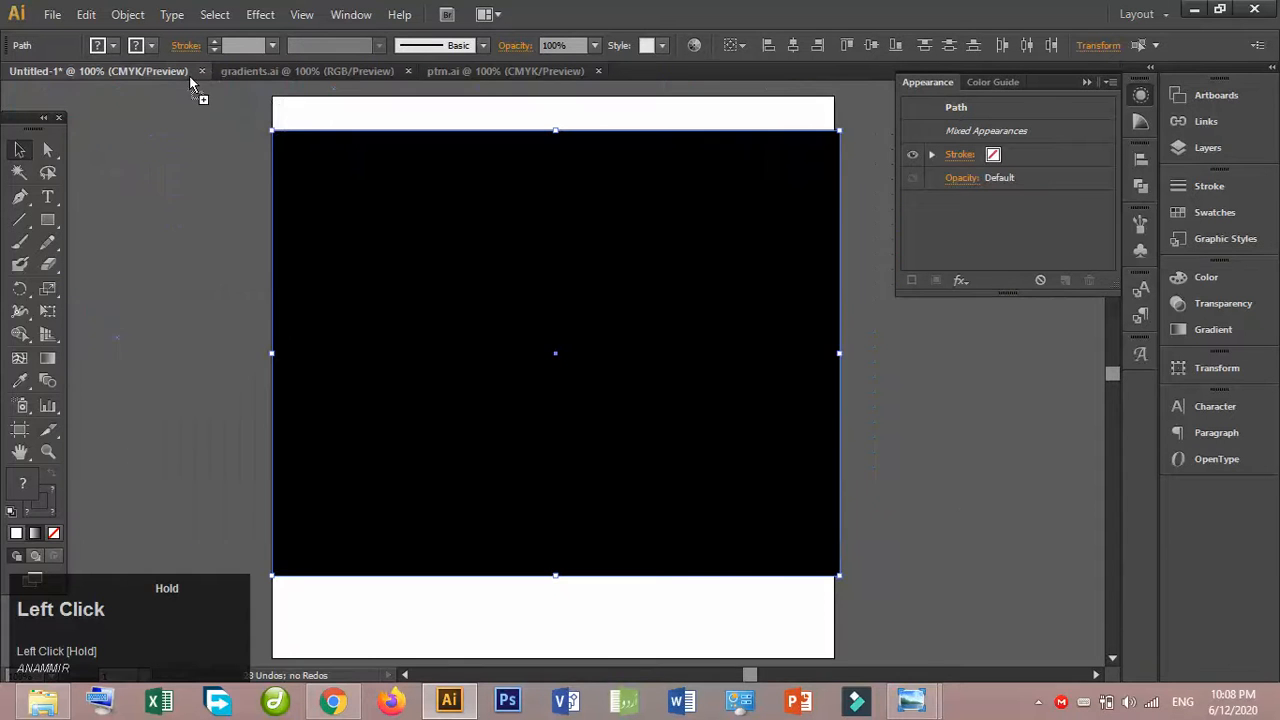
pyautogui.moveTo(650, 256); pyautogui.dragTo(650, 254)
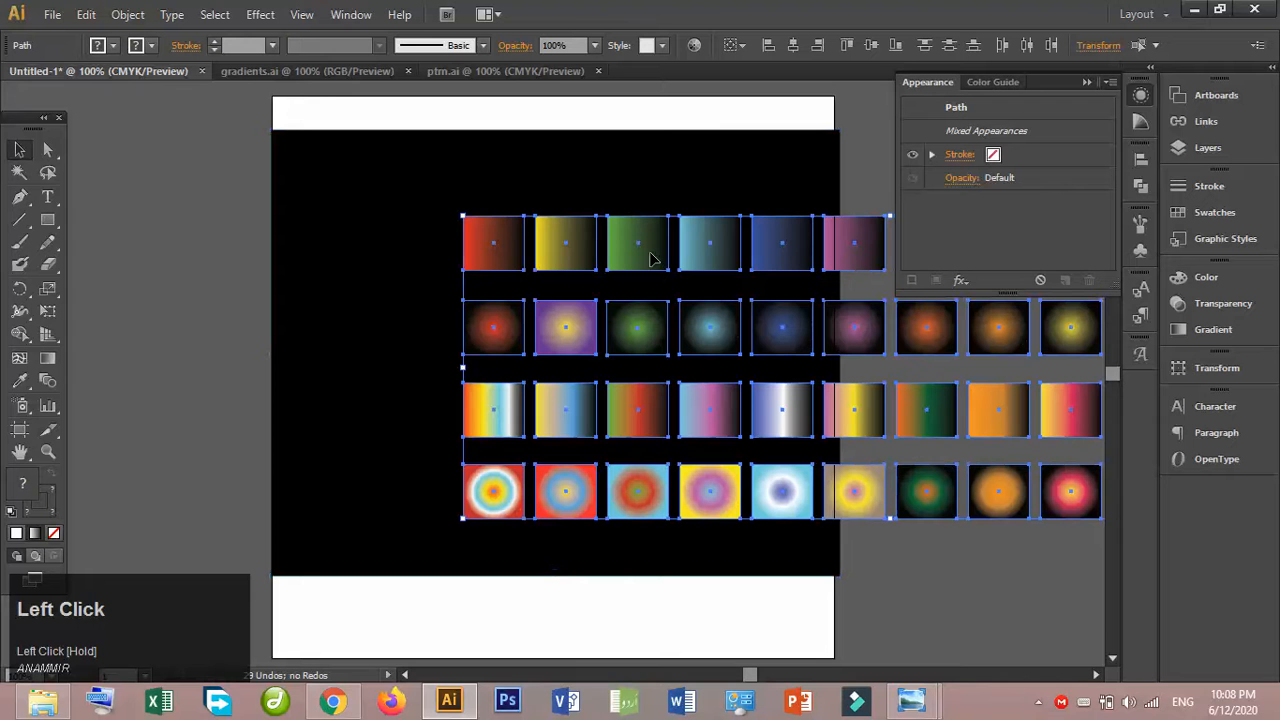
pyautogui.moveTo(718, 323); pyautogui.dragTo(532, 244)
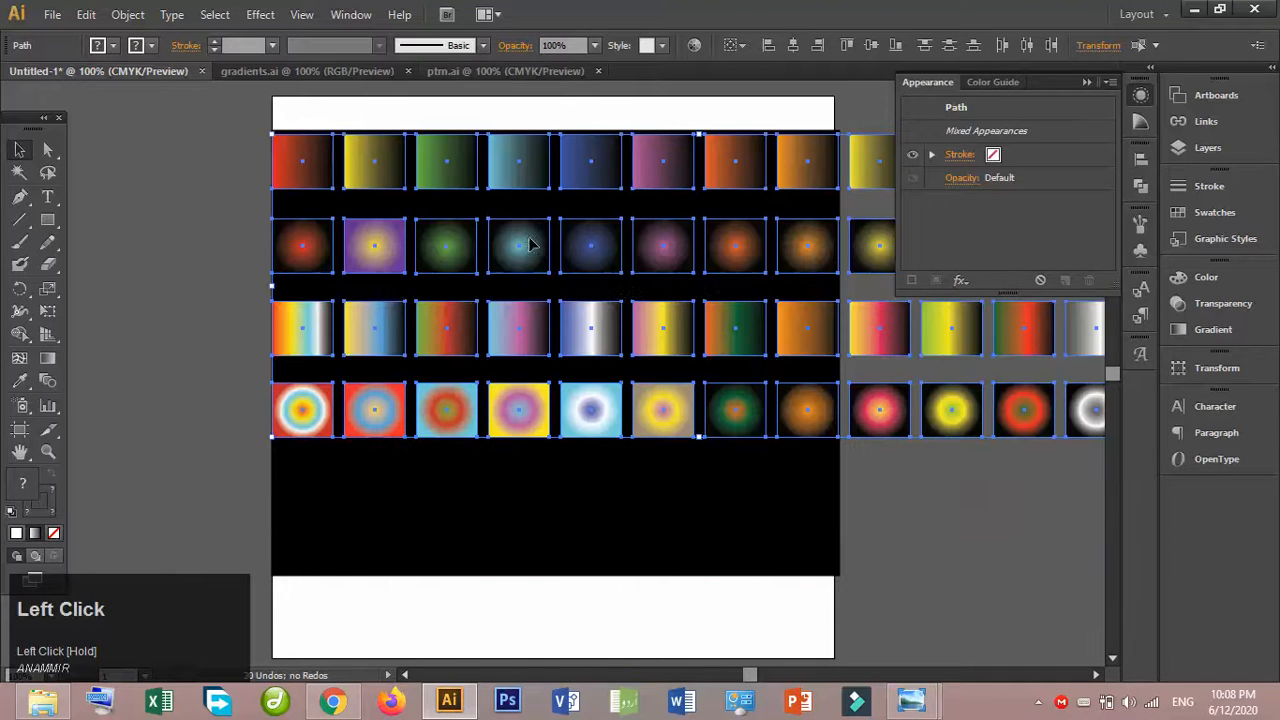
# - Move the four columns of gradient squares that overhang the black rectangle to its lower-left area, below the fourth row
pyautogui.click(1087, 83)
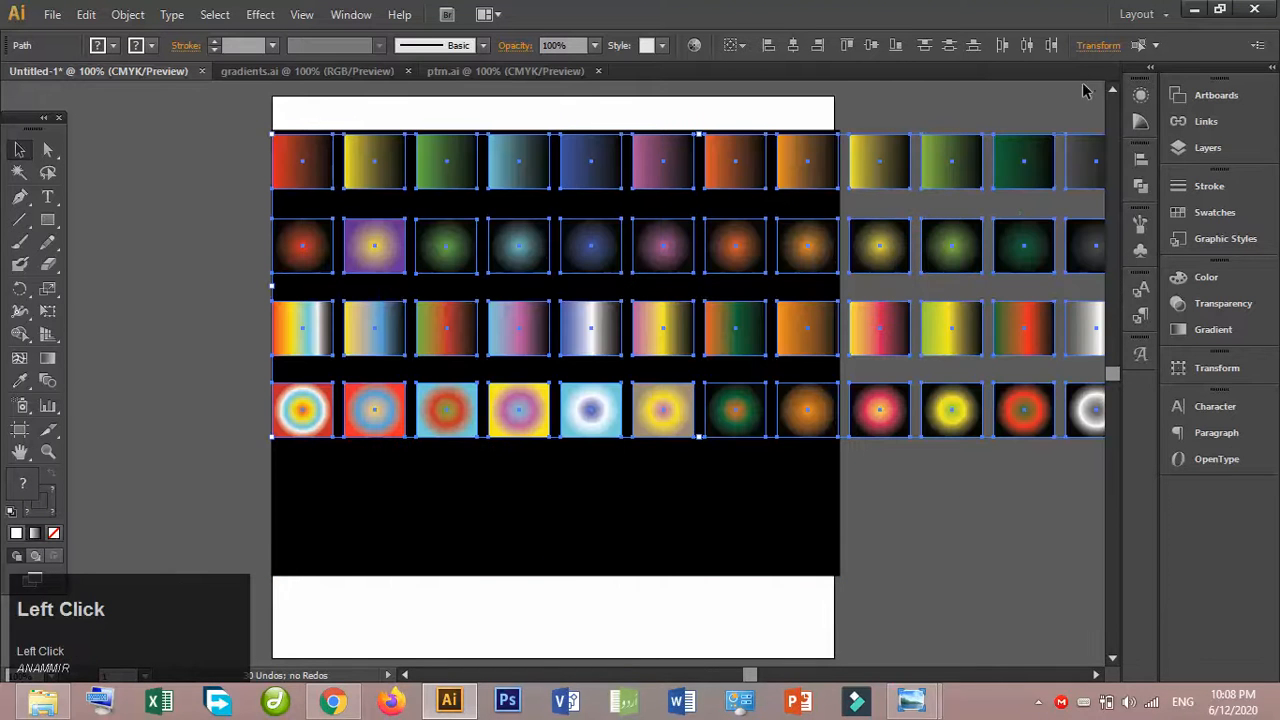
pyautogui.click(1001, 452)
pyautogui.click(894, 168)
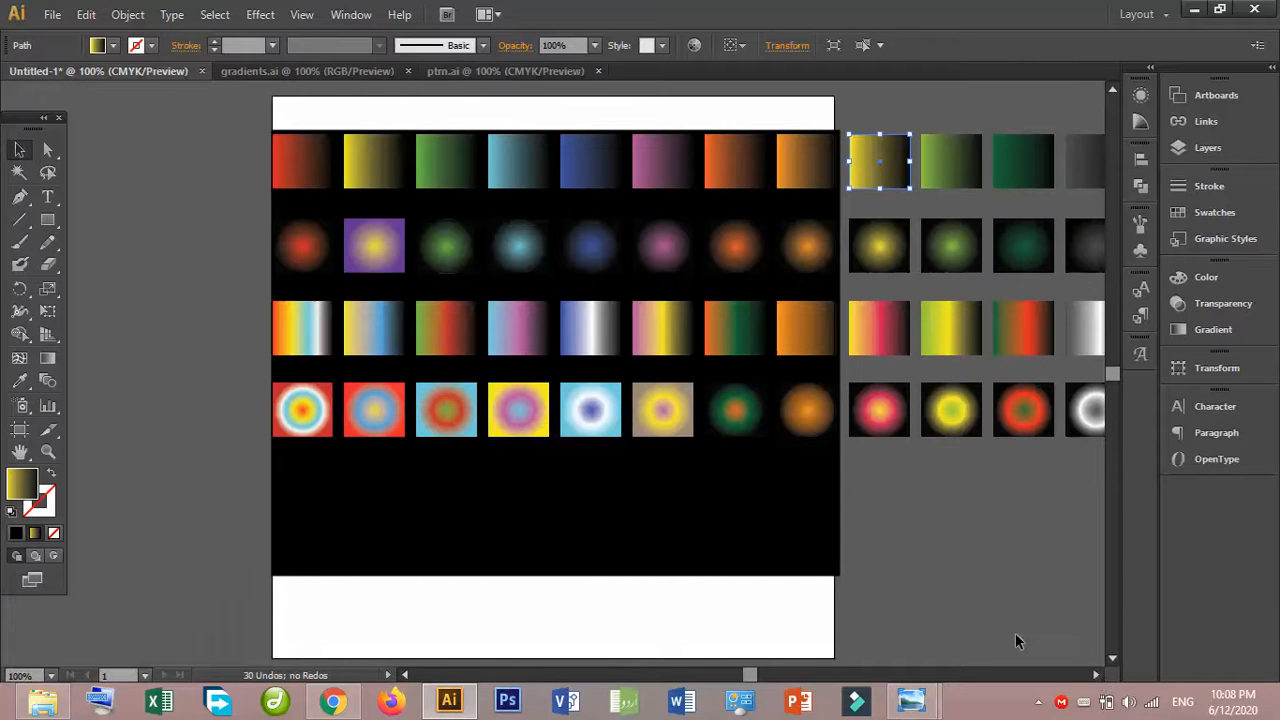
pyautogui.hotkey('ctrl', '-')
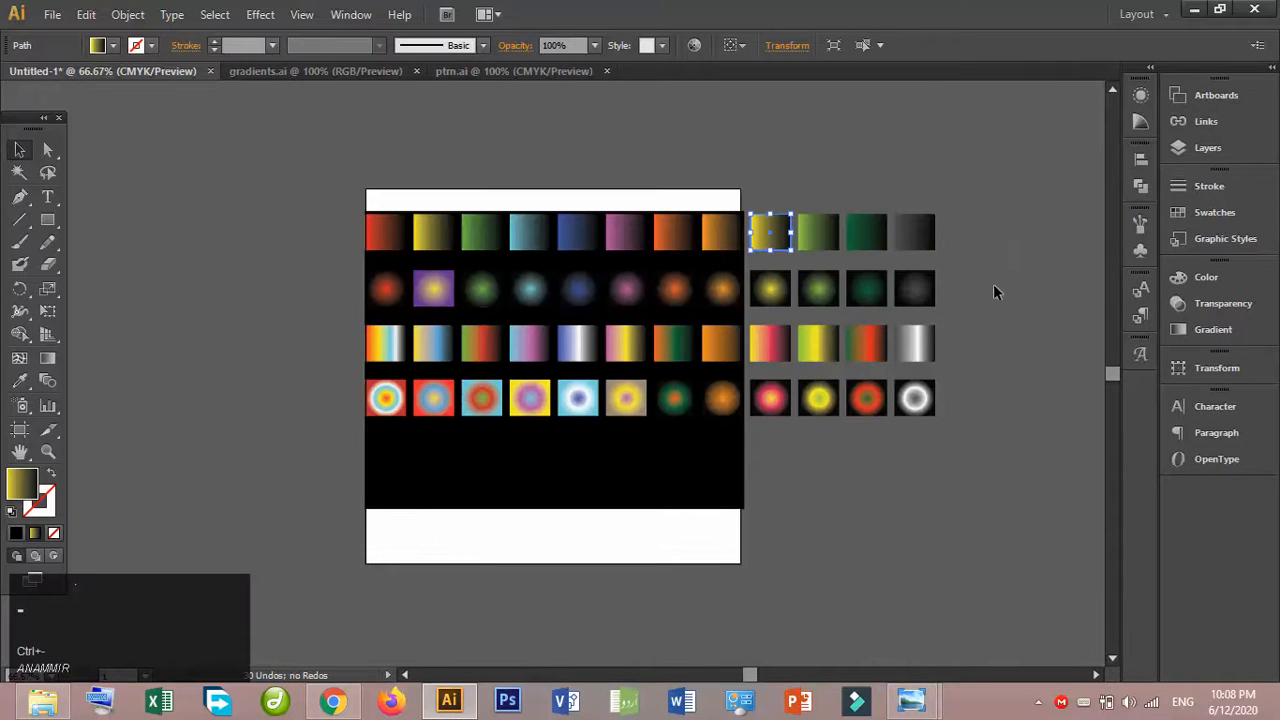
pyautogui.moveTo(994, 285); pyautogui.dragTo(768, 288)
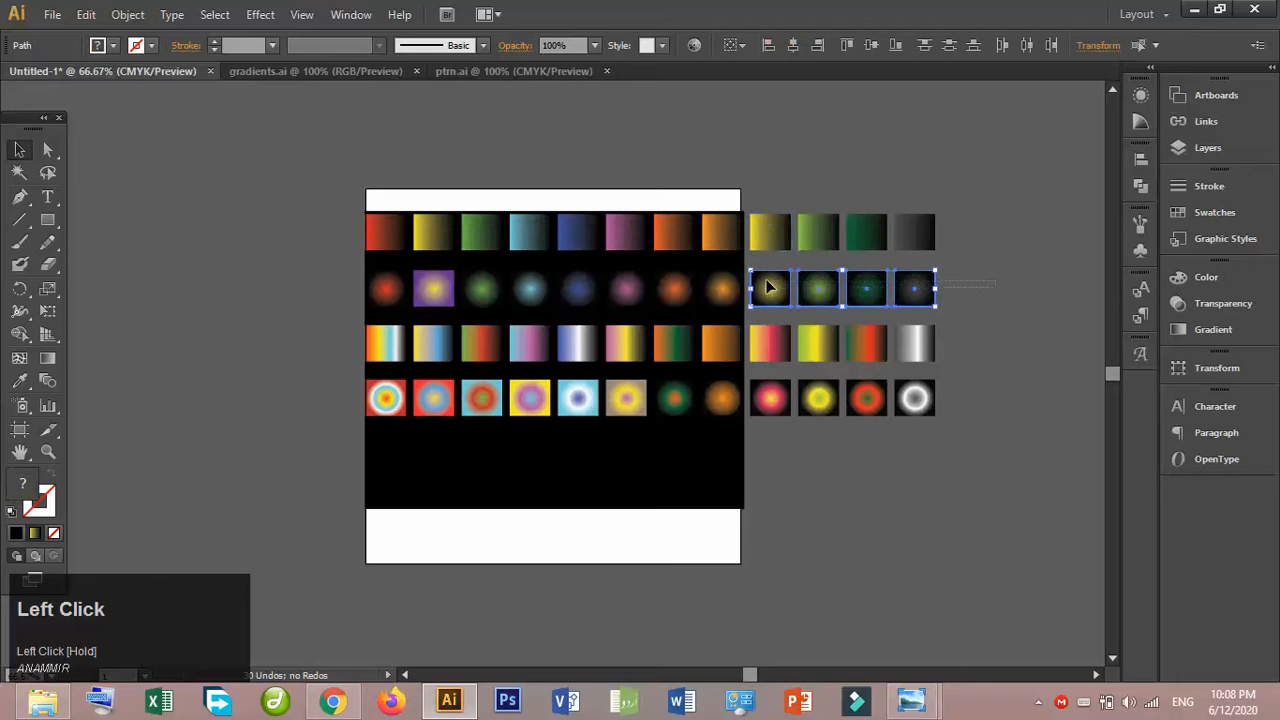
pyautogui.moveTo(950, 440); pyautogui.dragTo(396, 453)
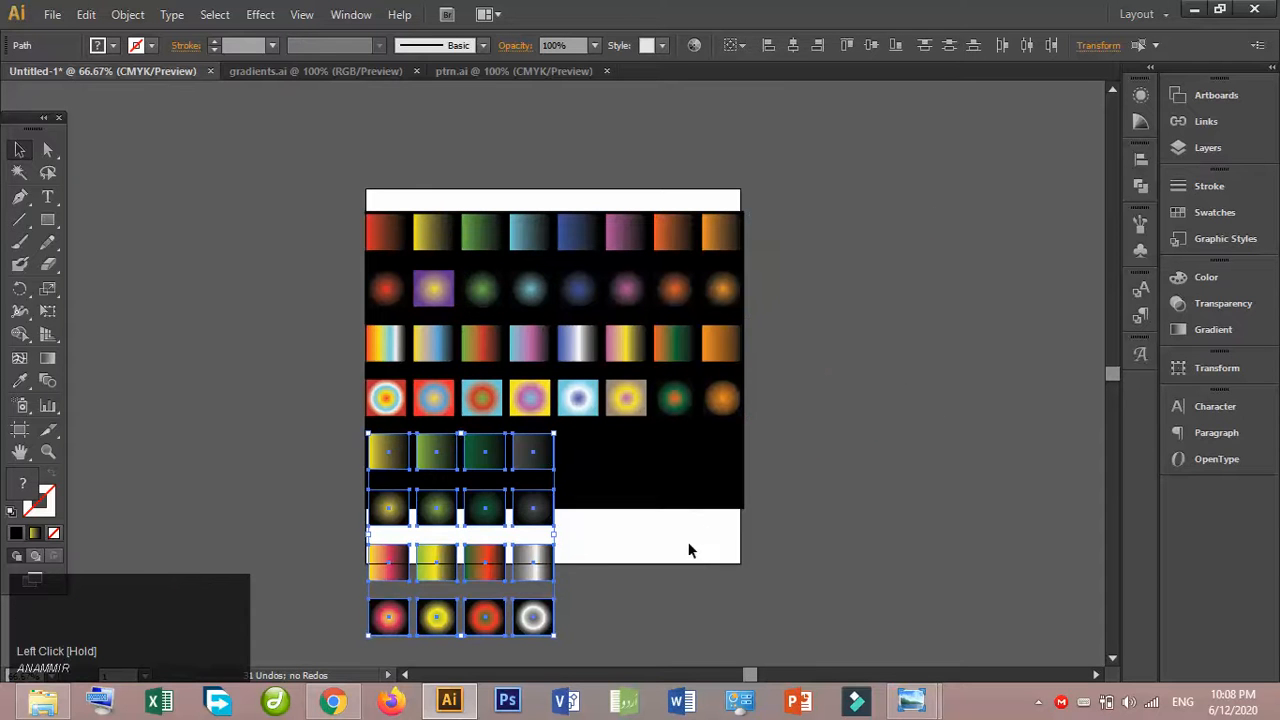
# - Delete the lower three rows of the relocated gradient squares, keeping only their first row
pyautogui.click(606, 552)
pyautogui.moveTo(570, 632); pyautogui.dragTo(383, 624)
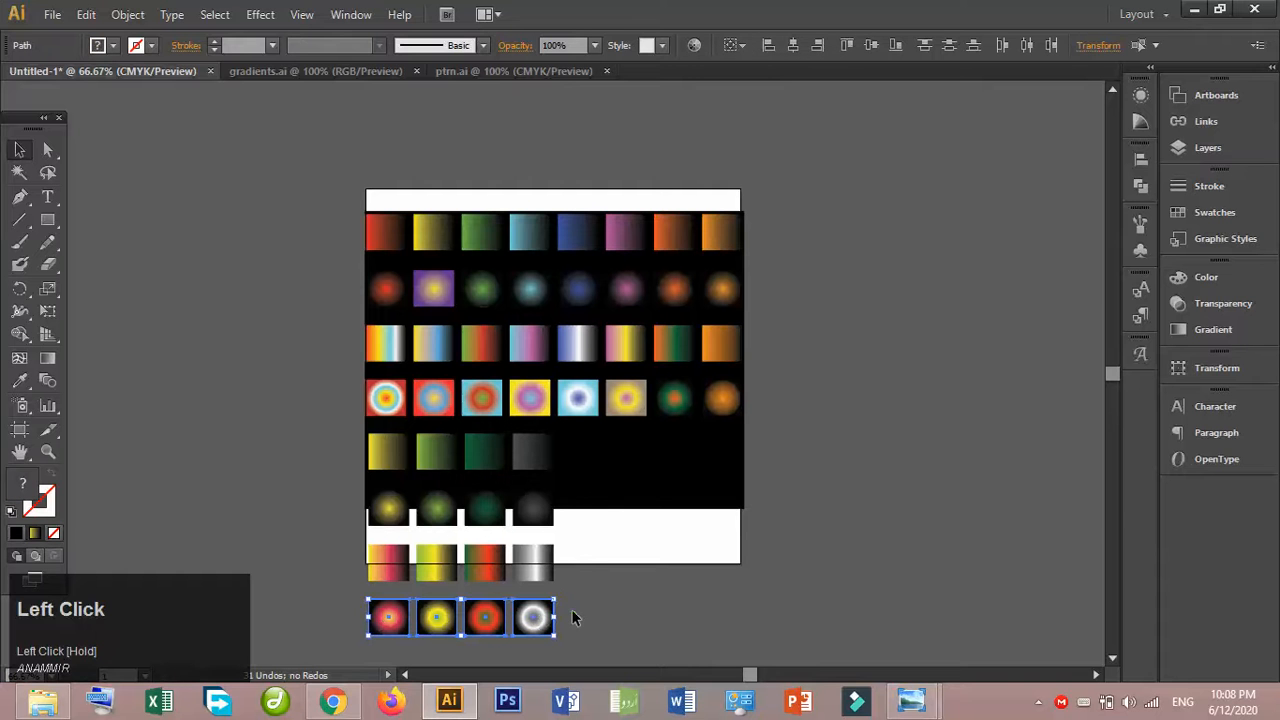
pyautogui.press('Delete')
pyautogui.moveTo(589, 597); pyautogui.dragTo(368, 556)
pyautogui.press('Delete')
pyautogui.moveTo(581, 537); pyautogui.dragTo(372, 517)
pyautogui.press('Delete')
# - Duplicate the dark grey gradient square four times at even spacing to complete the fifth row
pyautogui.click(545, 462)
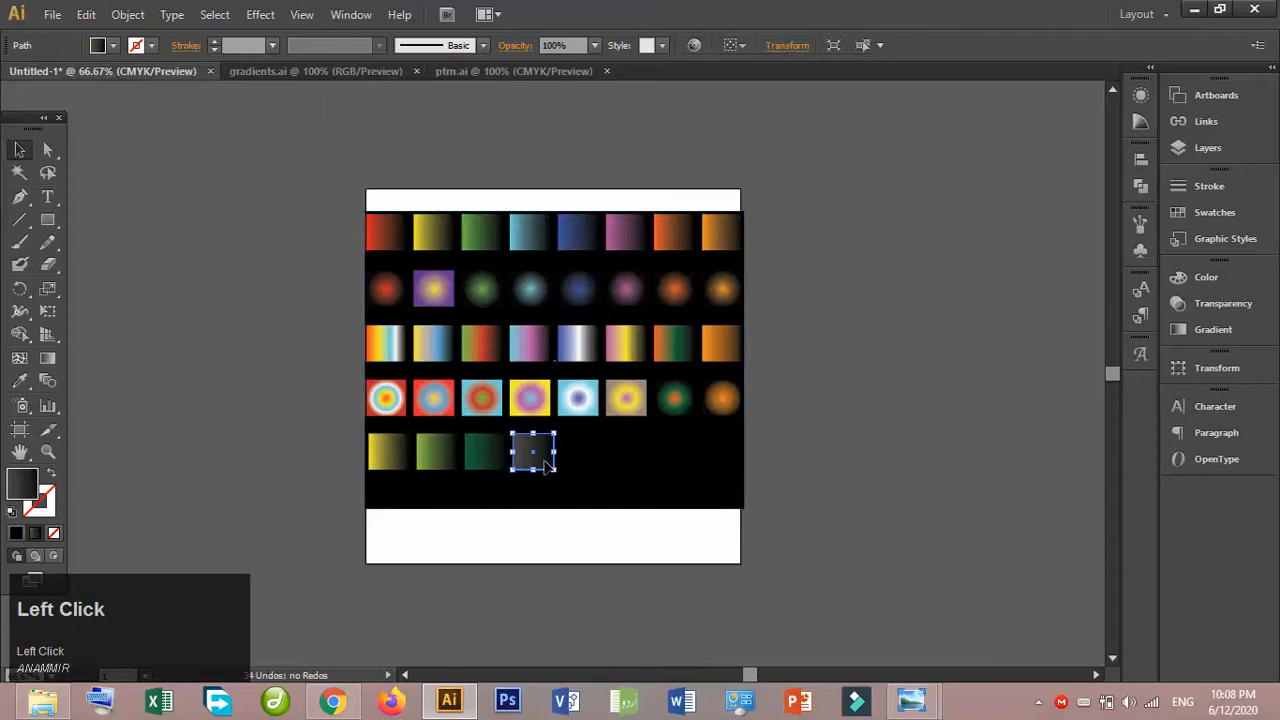
pyautogui.press('alt')
pyautogui.moveTo(548, 465); pyautogui.dragTo(594, 465)
pyautogui.press('shift')
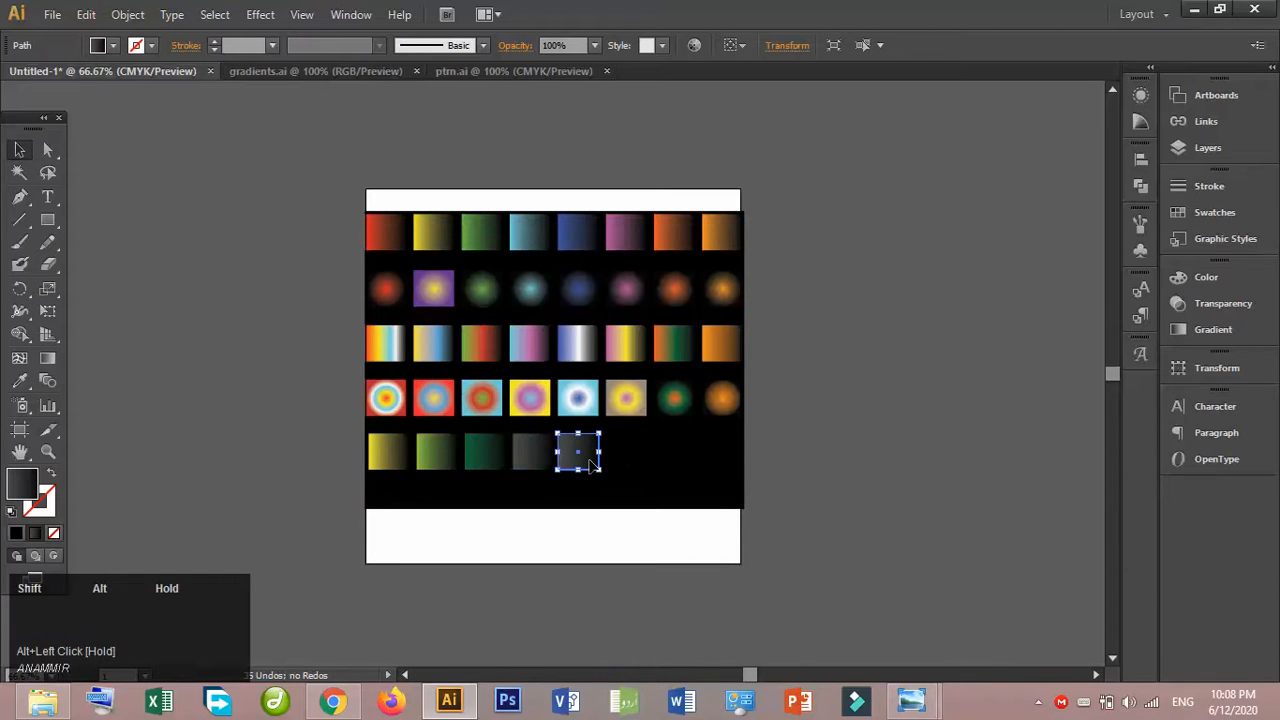
pyautogui.hotkey('ctrl', 'd')
pyautogui.hotkey('ctrl', 'd')
pyautogui.hotkey('ctrl', 'd')
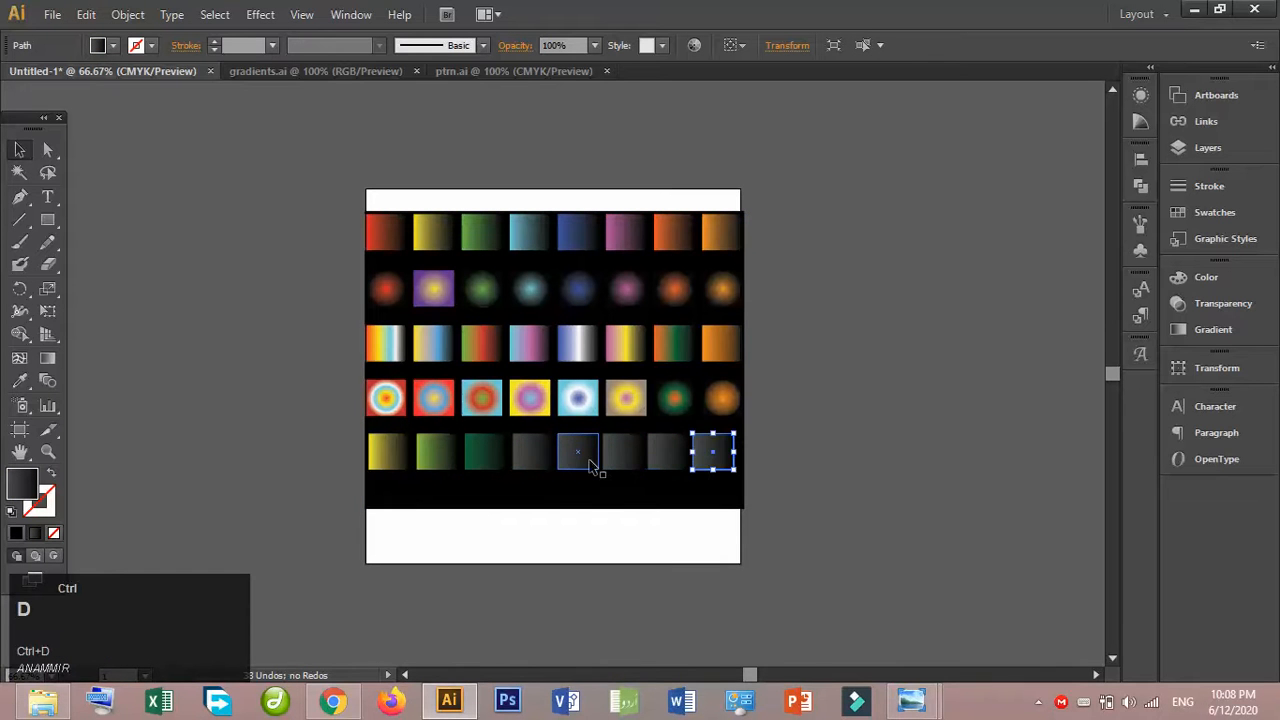
# - Shorten the black background rectangle so its lower edge ends just below the fifth row of gradient squares
pyautogui.click(19, 149)
pyautogui.click(543, 491)
pyautogui.moveTo(555, 507); pyautogui.dragTo(556, 482)
pyautogui.click(839, 404)
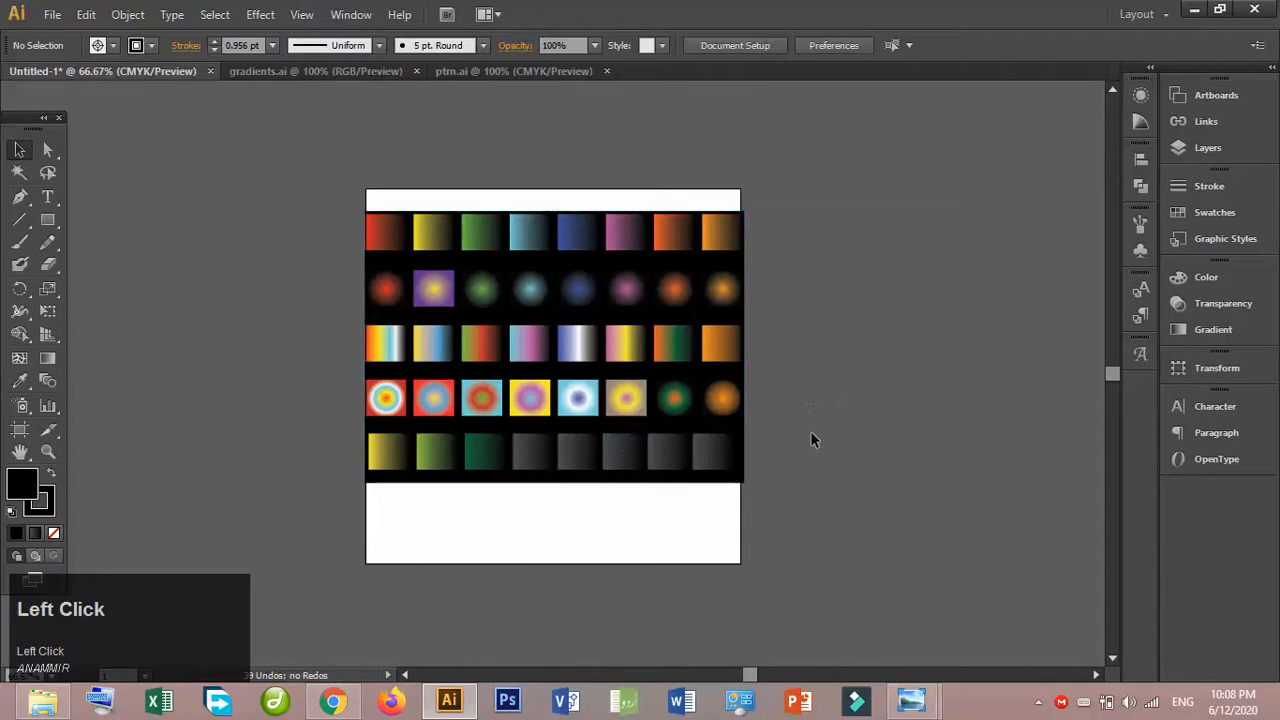
# - Group the rectangle with all gradient squares, save the group as a Movie Clip symbol, and delete the artwork from the artboard
pyautogui.moveTo(796, 465); pyautogui.dragTo(335, 206)
pyautogui.hotkey('ctrl', 'g')
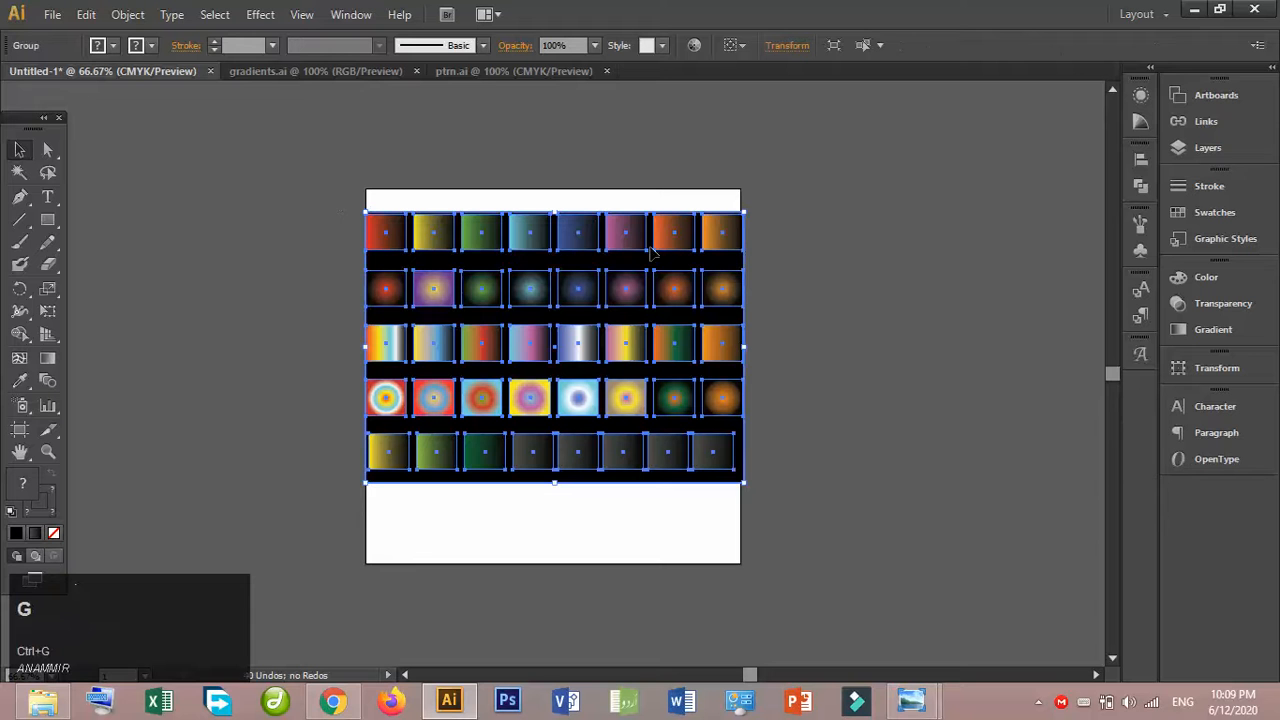
pyautogui.click(1145, 258)
pyautogui.moveTo(717, 276); pyautogui.dragTo(1025, 345)
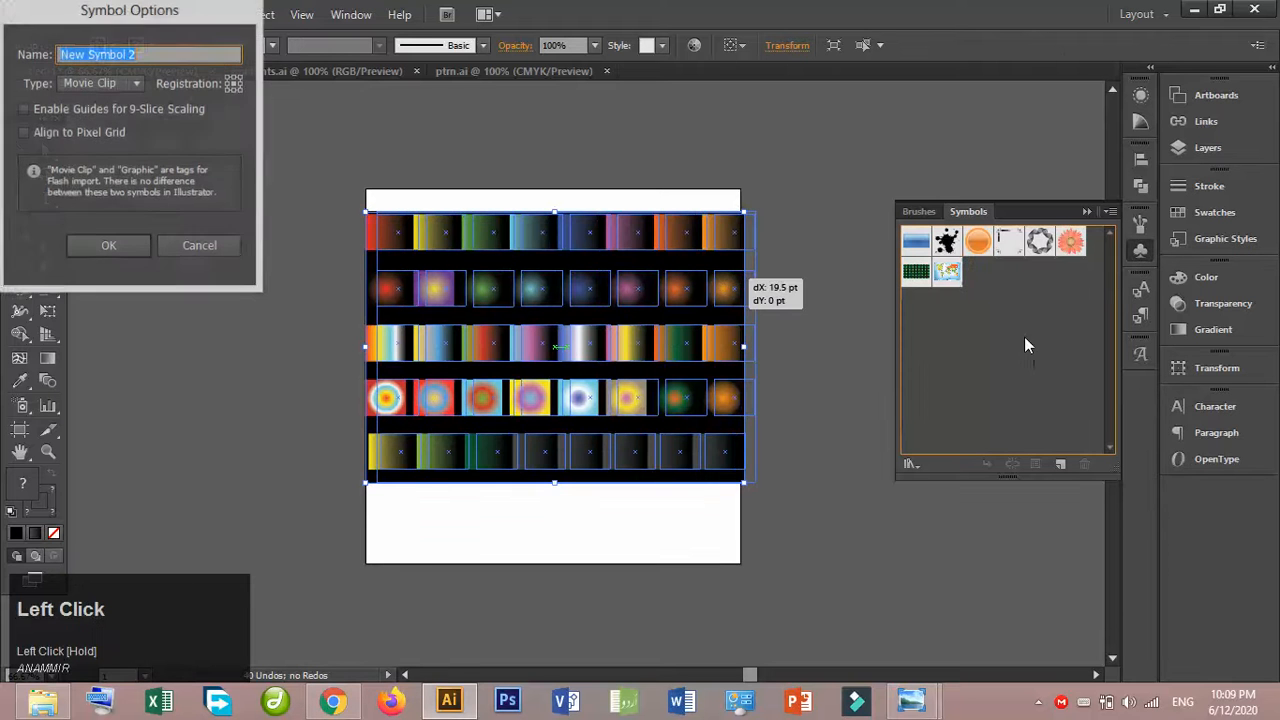
pyautogui.click(127, 247)
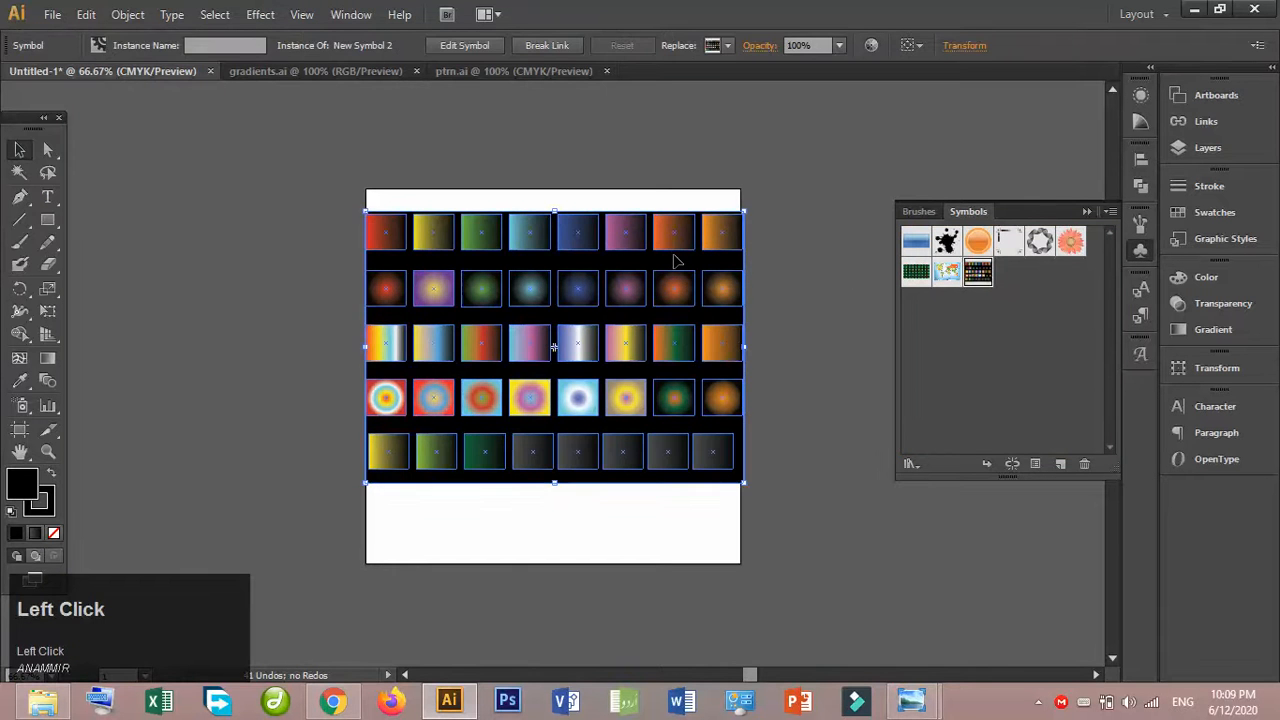
pyautogui.press('Delete')
# - Create a 20-point star with radii of 25 pt and 50 pt beside the artboard's upper-left corner
pyautogui.moveTo(53, 217); pyautogui.dragTo(166, 309)
pyautogui.click(263, 243)
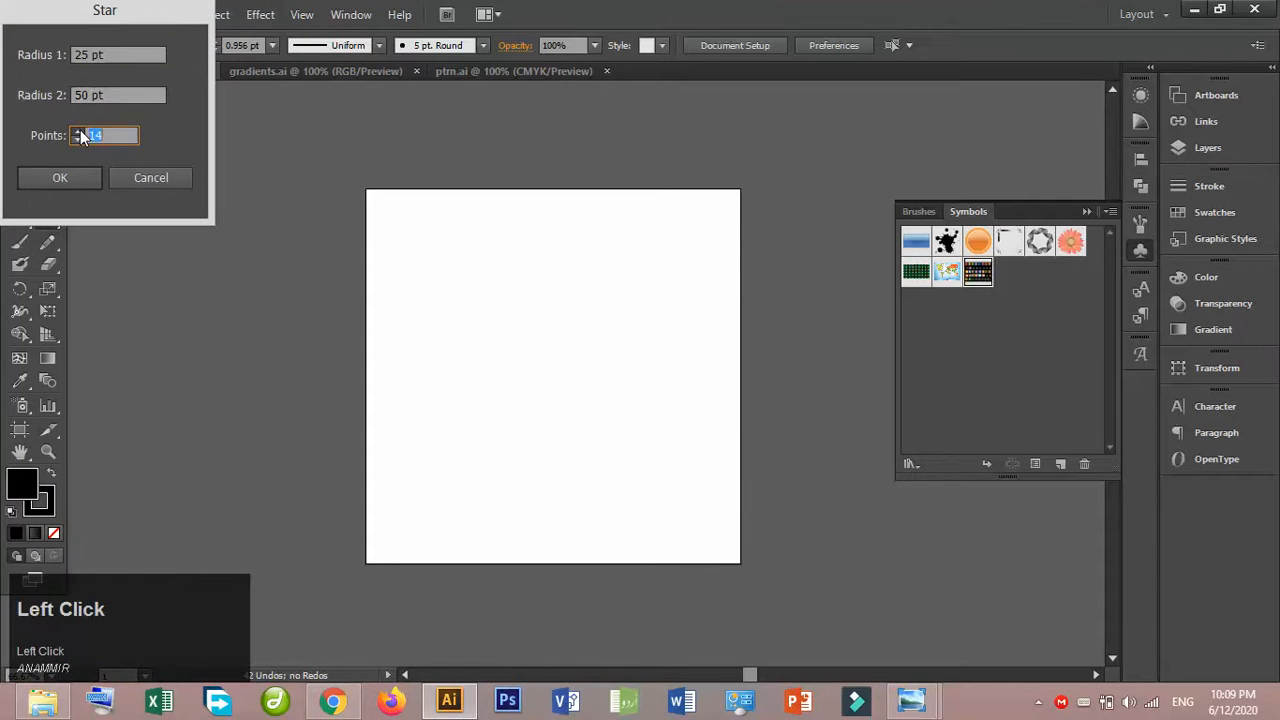
pyautogui.write('20')
pyautogui.click(60, 177)
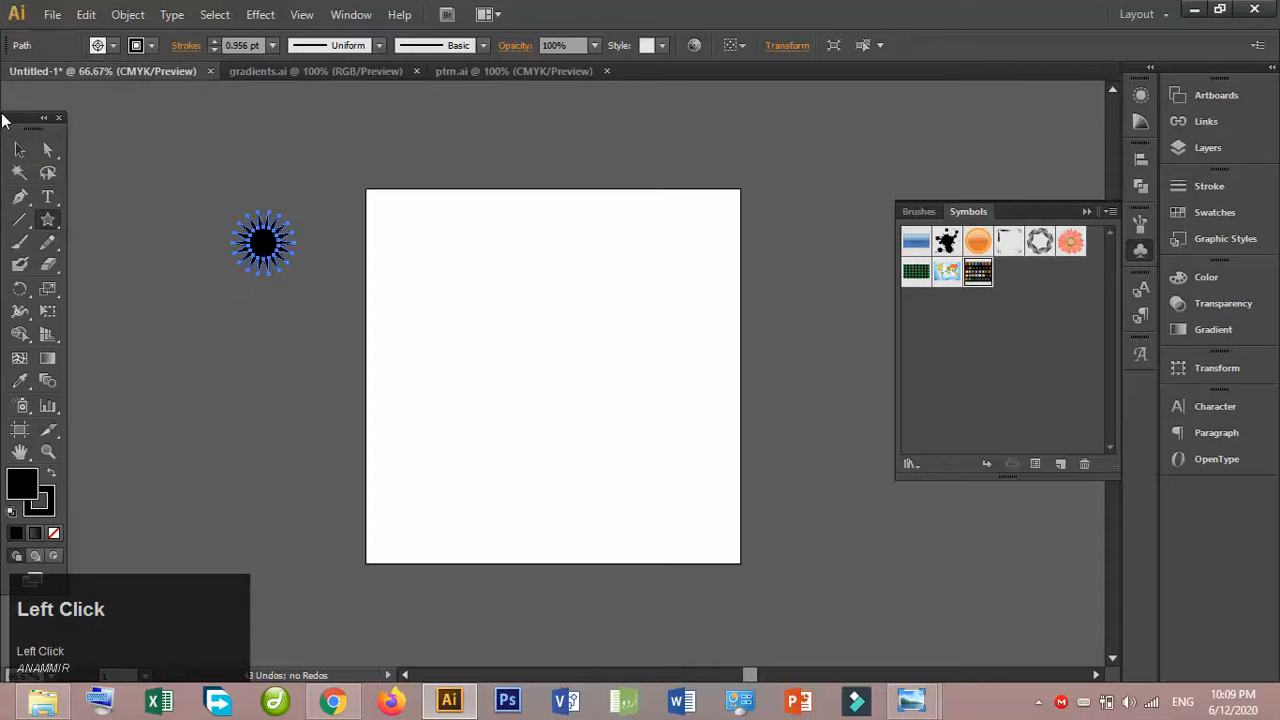
pyautogui.click(19, 149)
pyautogui.click(193, 147)
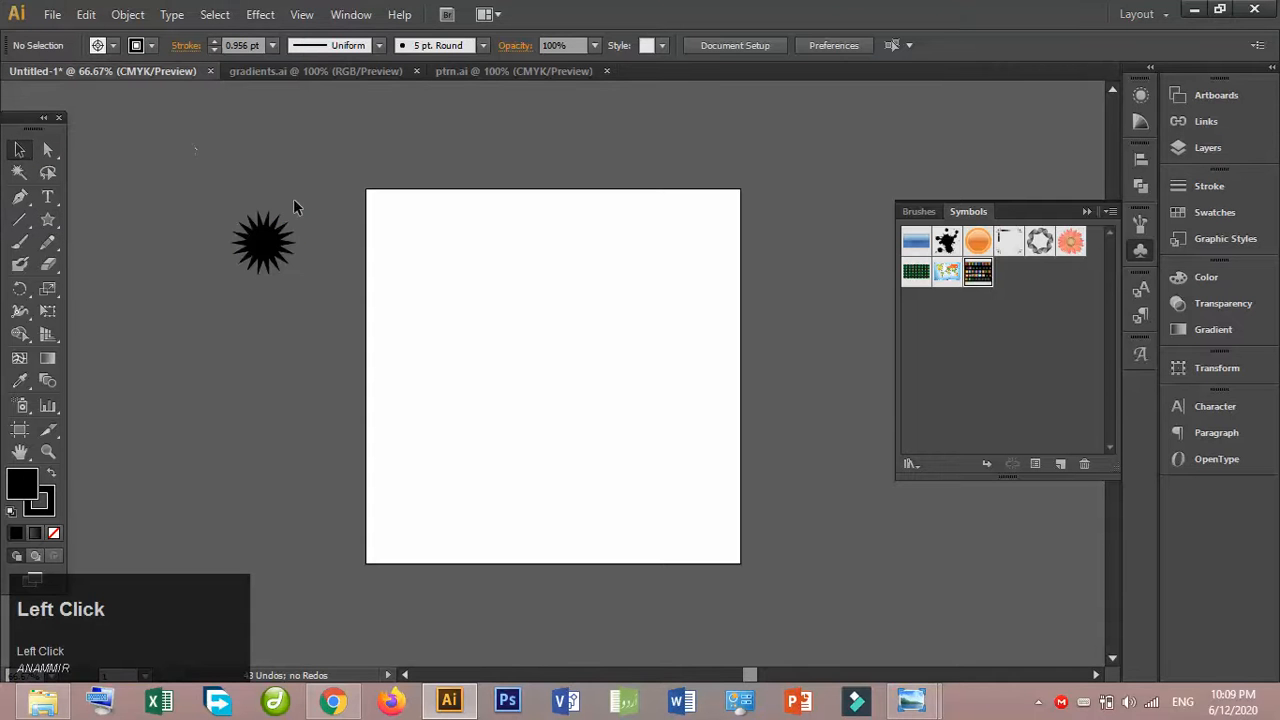
# - Copy the green radial gradient square from gradients.ai into Untitled-1, placing it off the artboard near the star
pyautogui.click(315, 72)
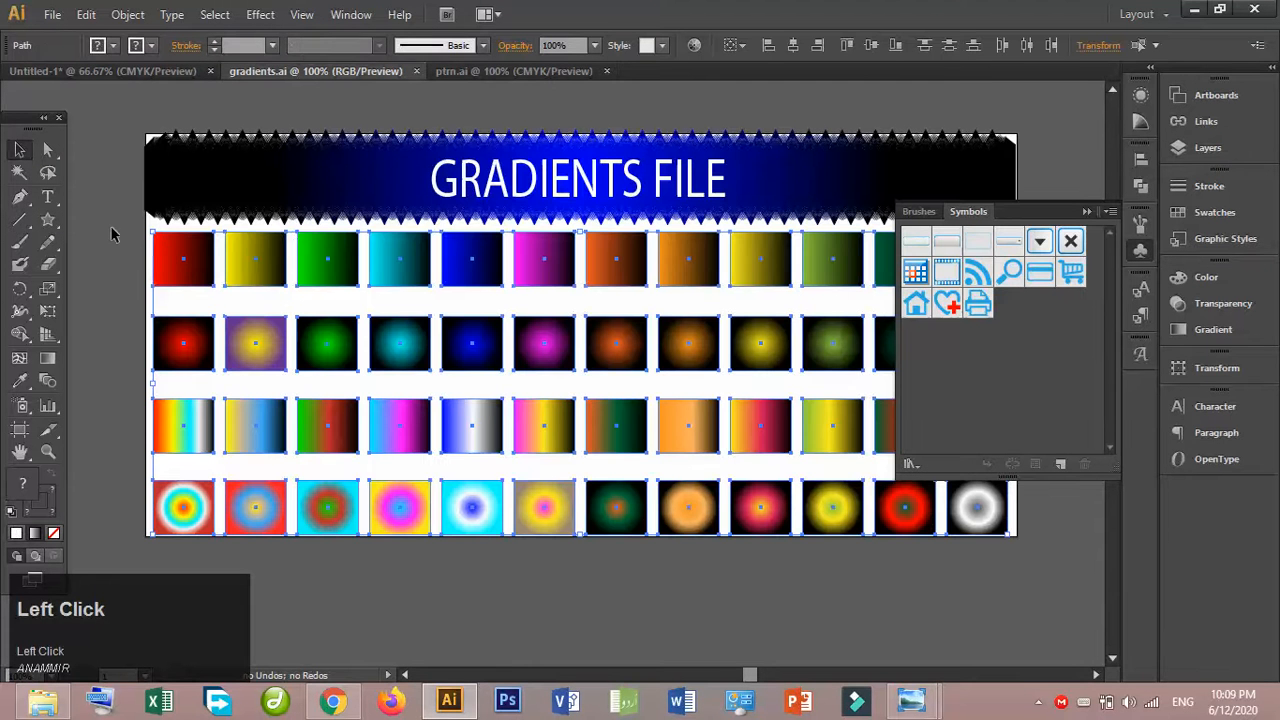
pyautogui.click(111, 234)
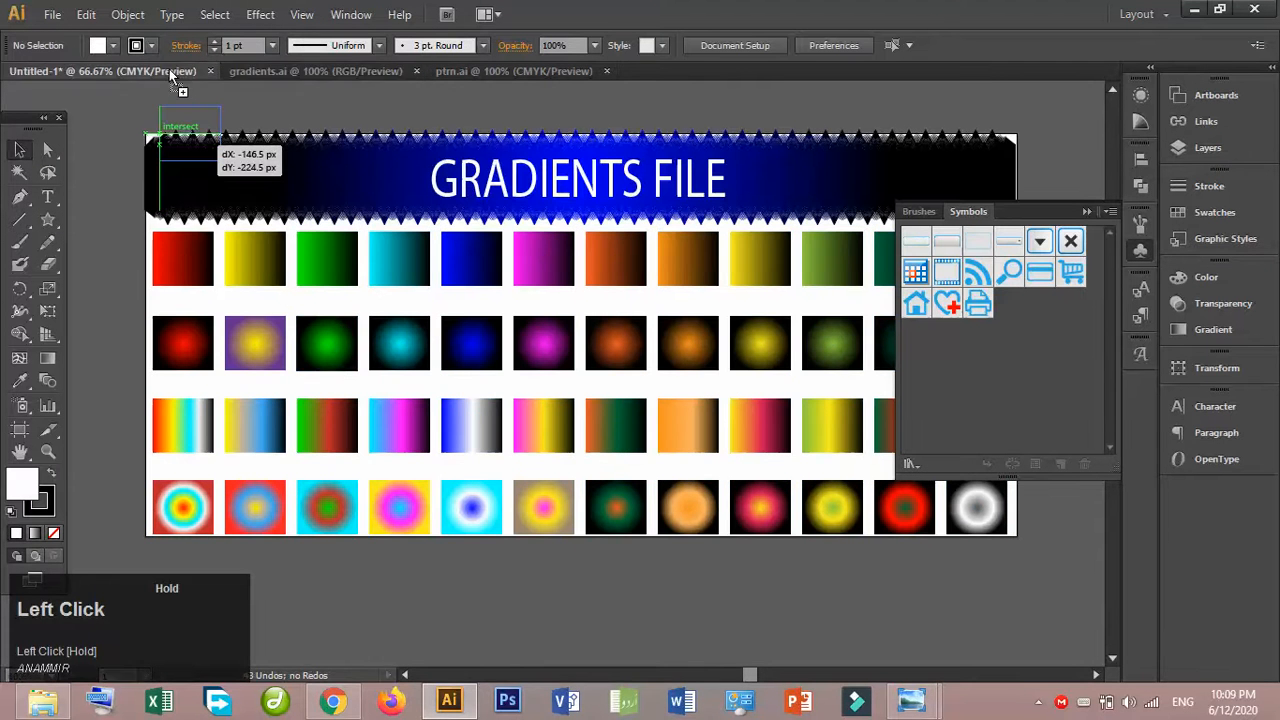
pyautogui.click(169, 70)
pyautogui.moveTo(156, 167); pyautogui.dragTo(155, 166)
# - Apply the green radial gradient square's appearance to the star with the Eyedropper and deselect it
pyautogui.click(263, 246)
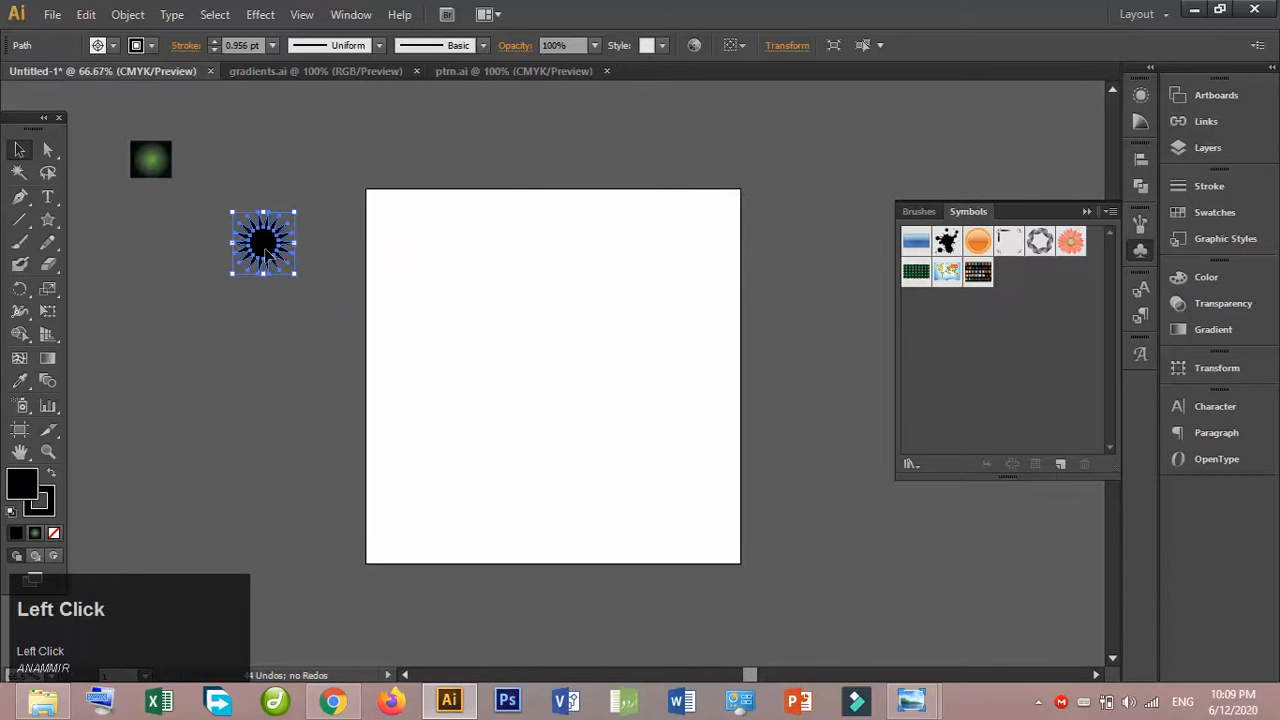
pyautogui.click(18, 385)
pyautogui.click(151, 162)
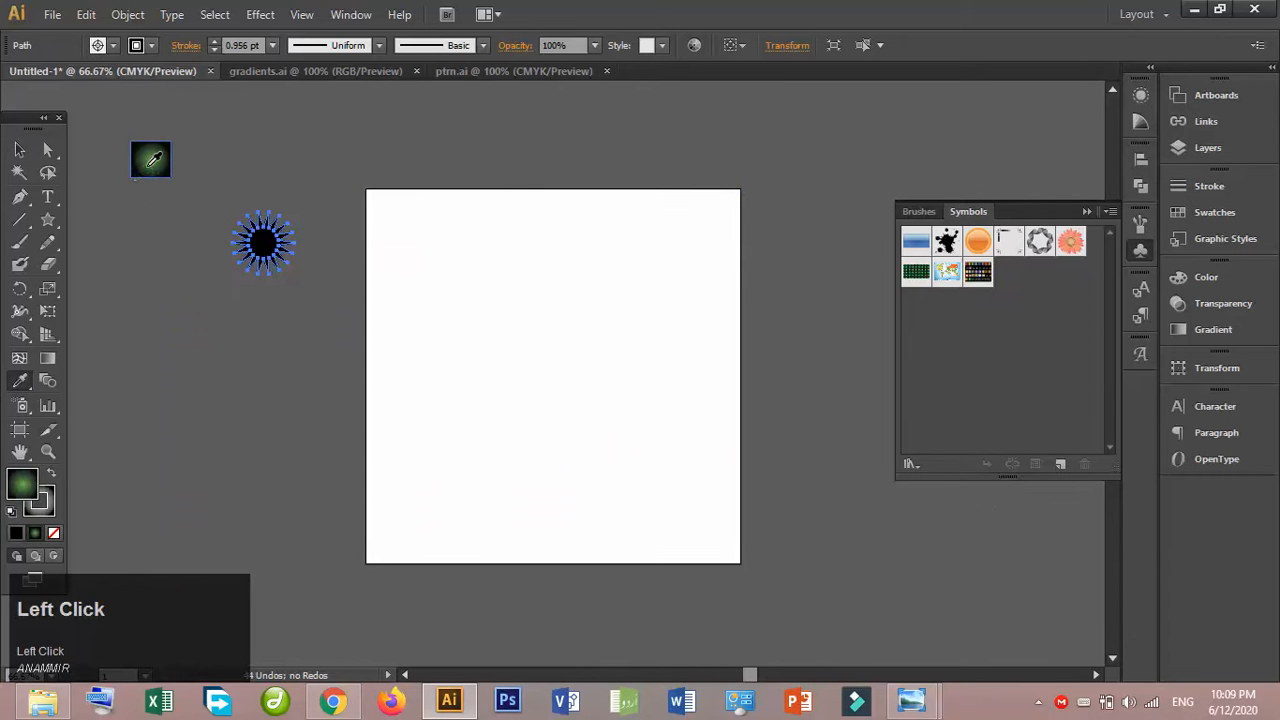
pyautogui.click(22, 150)
pyautogui.click(256, 143)
# - Move the green star onto the artboard, scale it down, and place it in the artboard's upper-left corner
pyautogui.click(277, 214)
pyautogui.moveTo(268, 265); pyautogui.dragTo(418, 244)
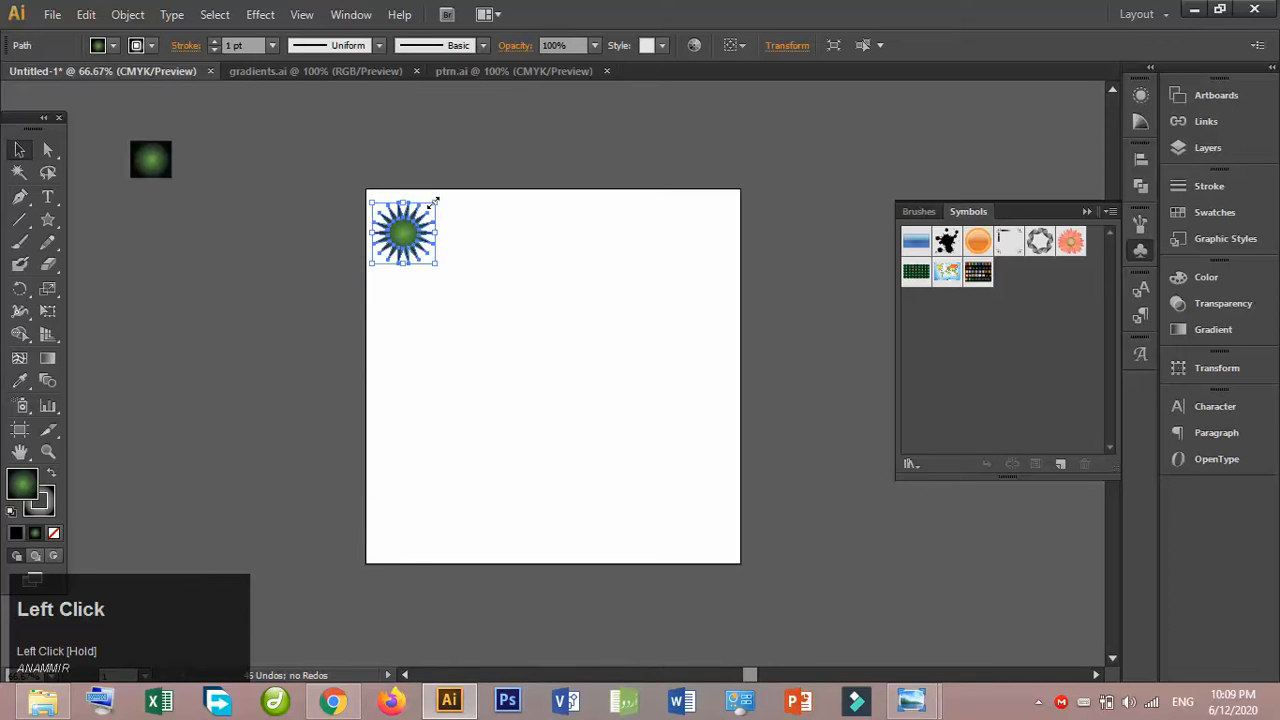
pyautogui.moveTo(435, 201); pyautogui.dragTo(401, 247)
pyautogui.hotkey('ctrl', '=')
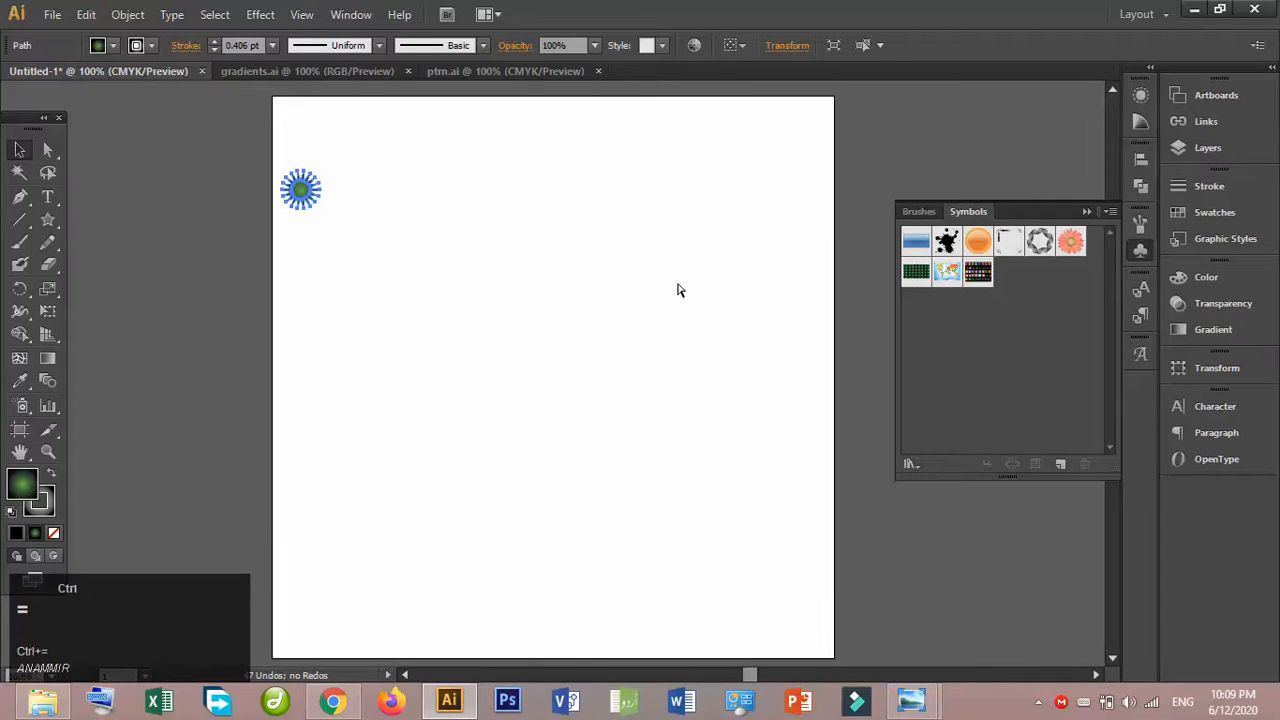
pyautogui.click(911, 149)
pyautogui.moveTo(311, 199); pyautogui.dragTo(301, 131)
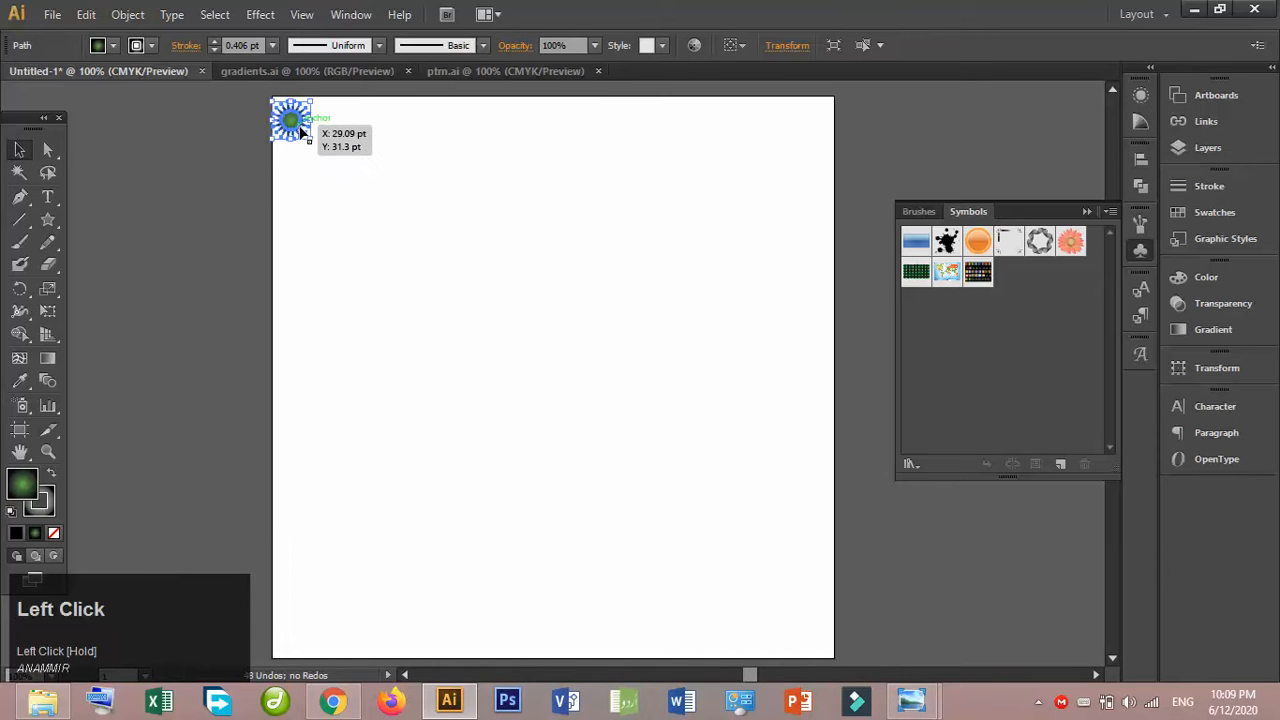
pyautogui.click(164, 114)
# - Duplicate the small star sideways and repeat the copy to form a row across the artboard's full upper edge
pyautogui.click(304, 133)
pyautogui.moveTo(303, 120); pyautogui.dragTo(337, 121)
pyautogui.hotkey('ctrl', 'd')
pyautogui.hotkey('ctrl', 'd')
pyautogui.hotkey('ctrl', 'd')
pyautogui.hotkey('ctrl', 'd')
pyautogui.hotkey('ctrl', 'd')
pyautogui.hotkey('ctrl', 'd')
pyautogui.hotkey('ctrl', 'd')
pyautogui.hotkey('ctrl', 'd')
pyautogui.hotkey('ctrl', 'd')
pyautogui.hotkey('ctrl', 'd')
pyautogui.hotkey('ctrl', 'd')
pyautogui.hotkey('ctrl', 'd')
pyautogui.hotkey('ctrl', 'd')
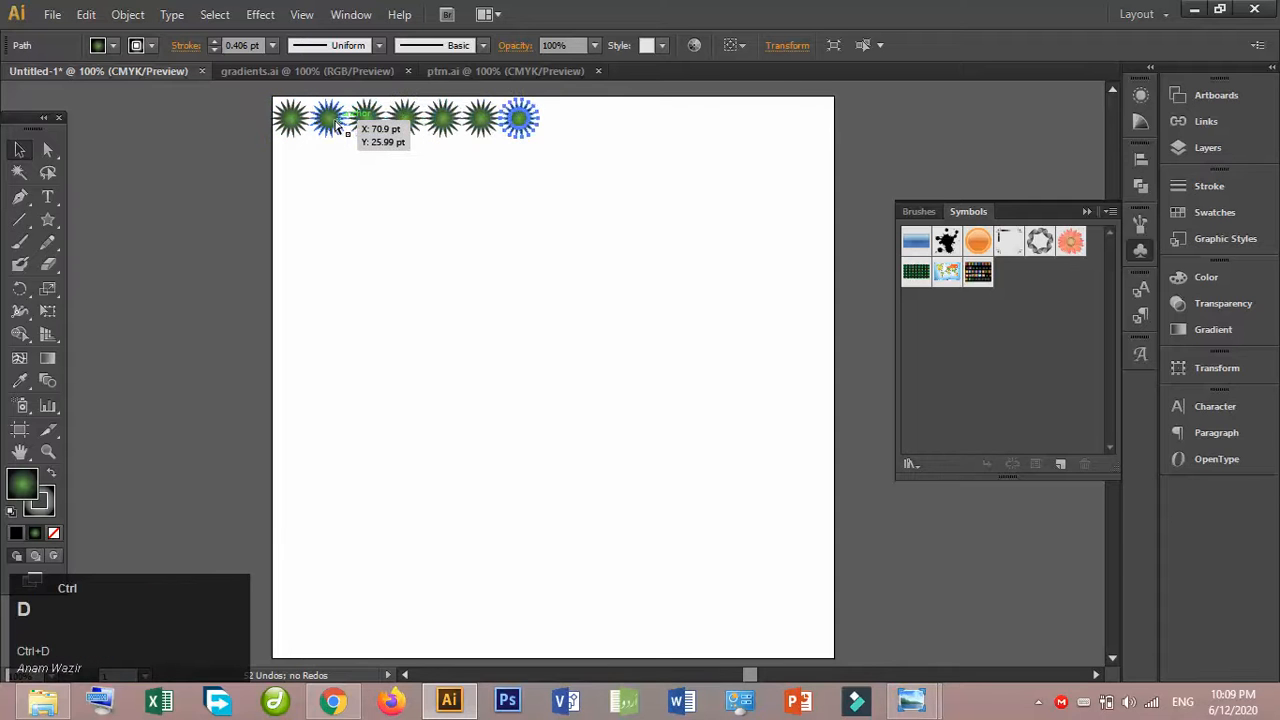
pyautogui.hotkey('ctrl', 'd')
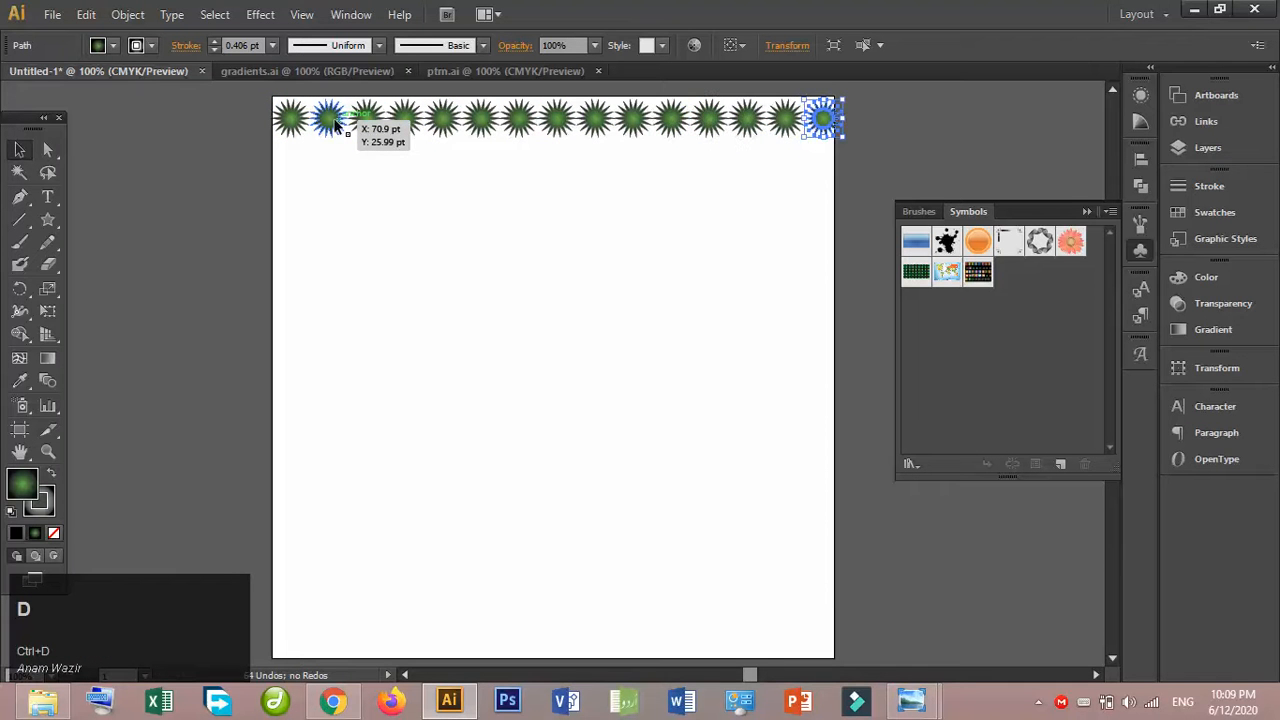
pyautogui.moveTo(4, 140)
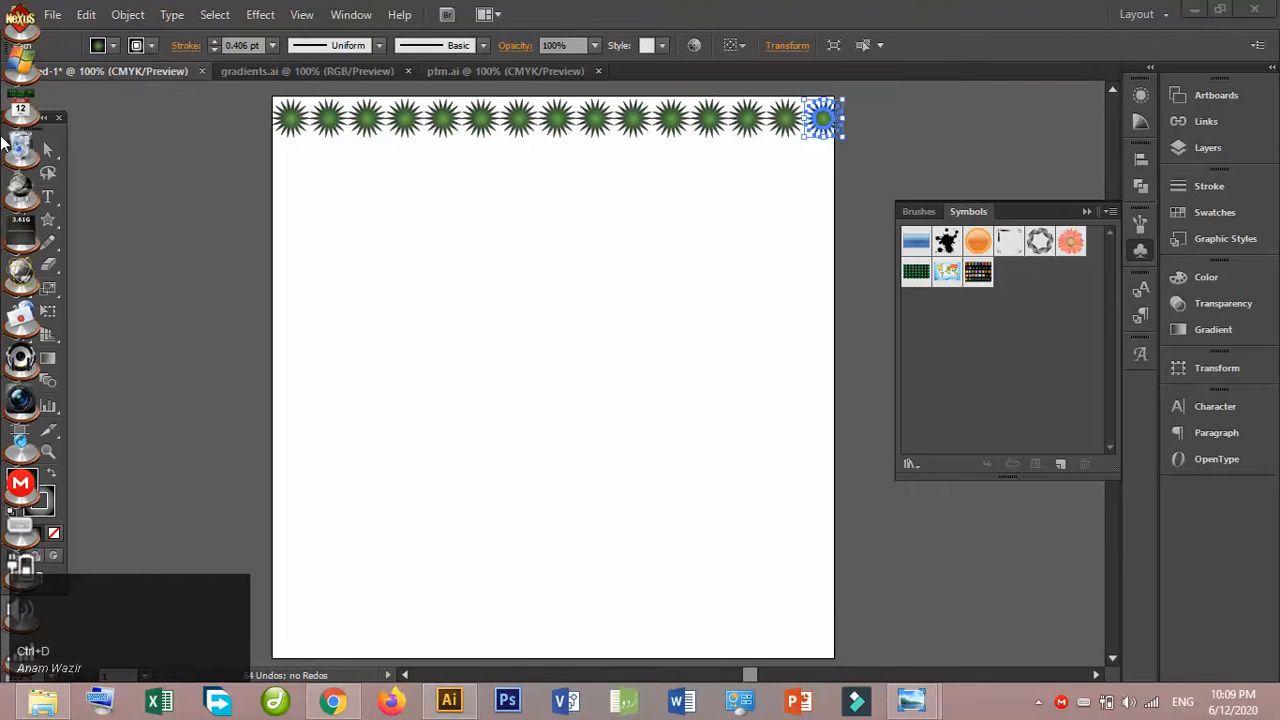
pyautogui.click(24, 41)
pyautogui.click(241, 114)
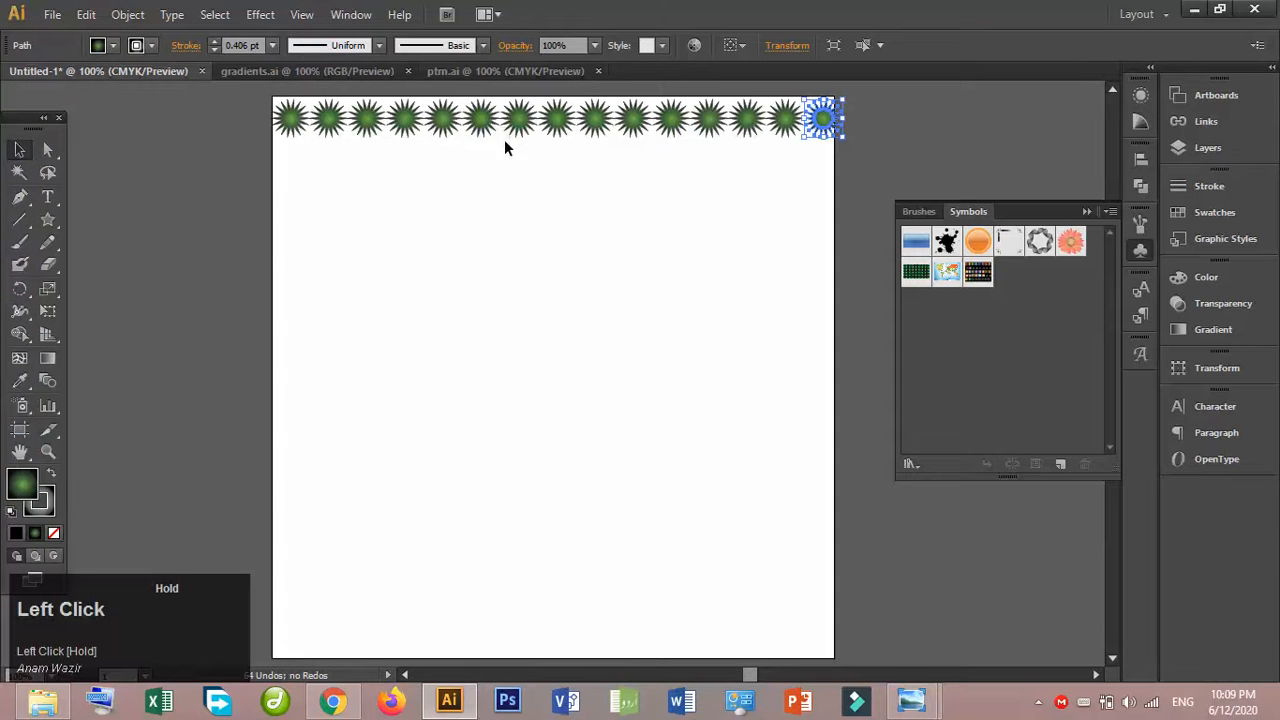
# - Select the whole row of green stars, narrow it to fit the artboard's width, and group it
pyautogui.moveTo(855, 137); pyautogui.dragTo(584, 122)
pyautogui.moveTo(391, 130); pyautogui.dragTo(283, 115)
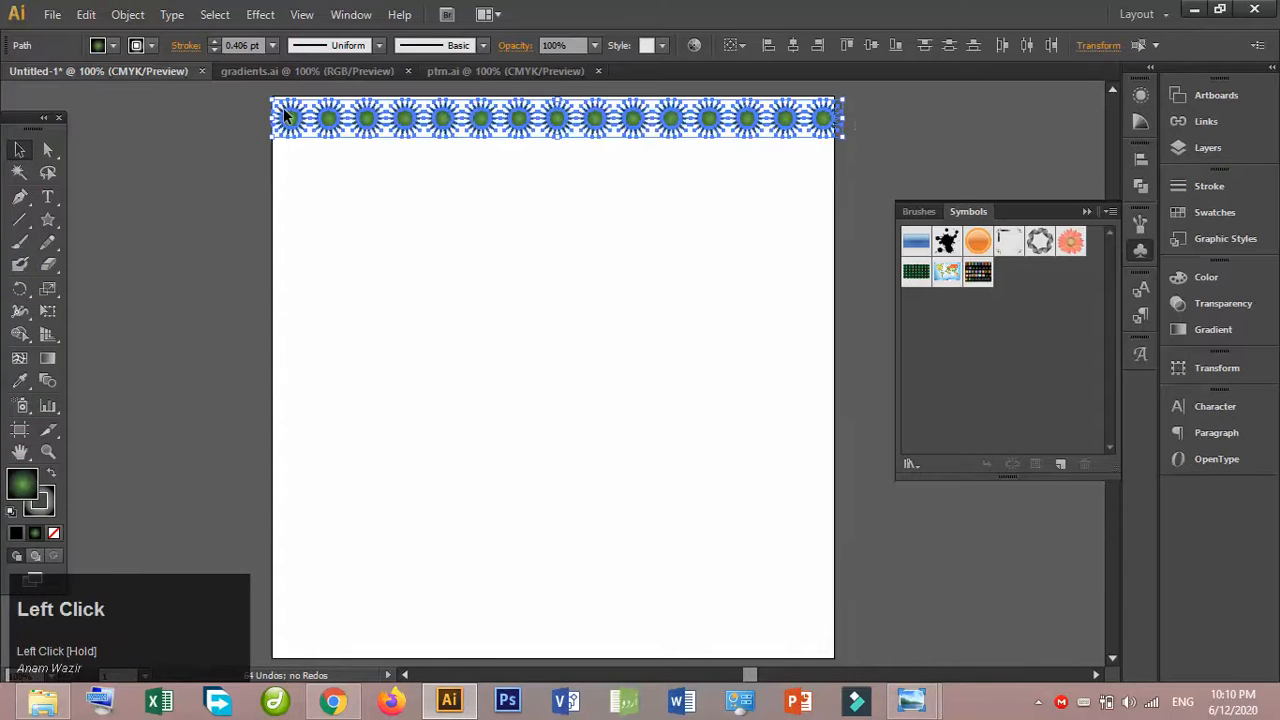
pyautogui.moveTo(843, 117); pyautogui.dragTo(822, 121)
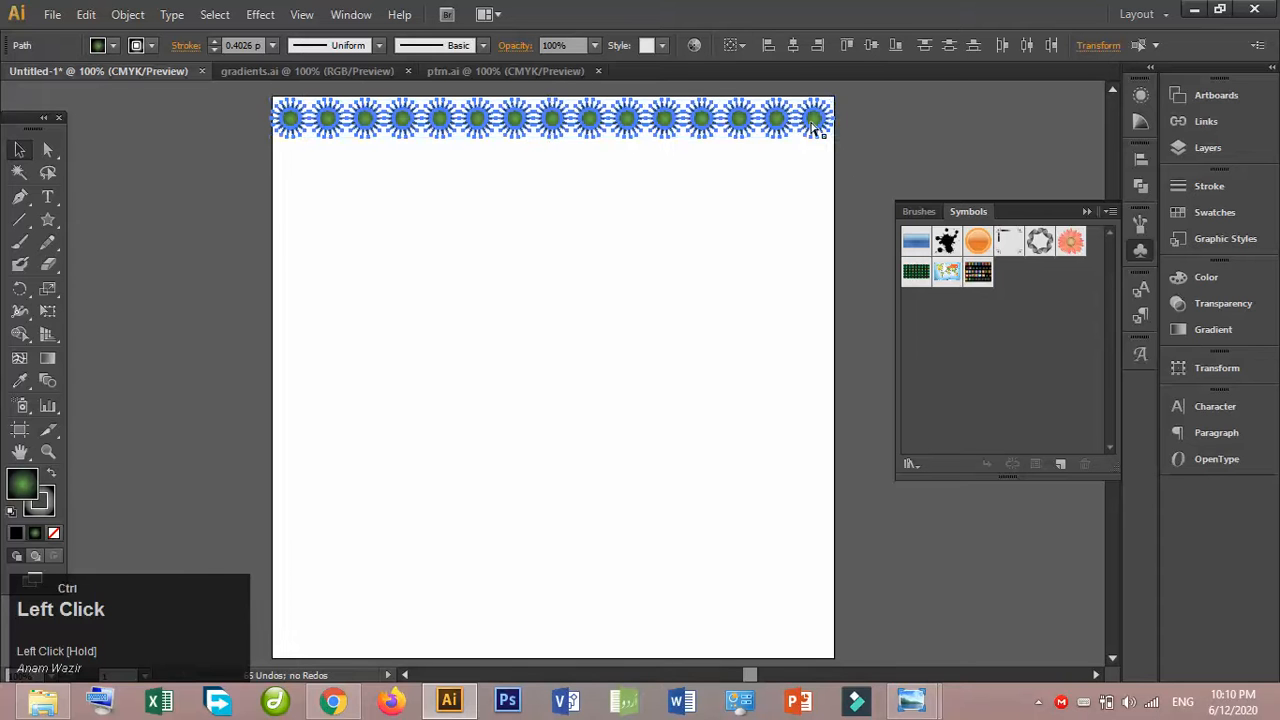
pyautogui.hotkey('ctrl', 'g')
# - Duplicate the star row group just below itself and repeat the copy down the artboard to make twelve rows
pyautogui.moveTo(812, 124); pyautogui.dragTo(810, 168)
pyautogui.hotkey('ctrl', 'd')
pyautogui.hotkey('ctrl', 'd')
pyautogui.hotkey('ctrl', 'd')
pyautogui.hotkey('ctrl', 'd')
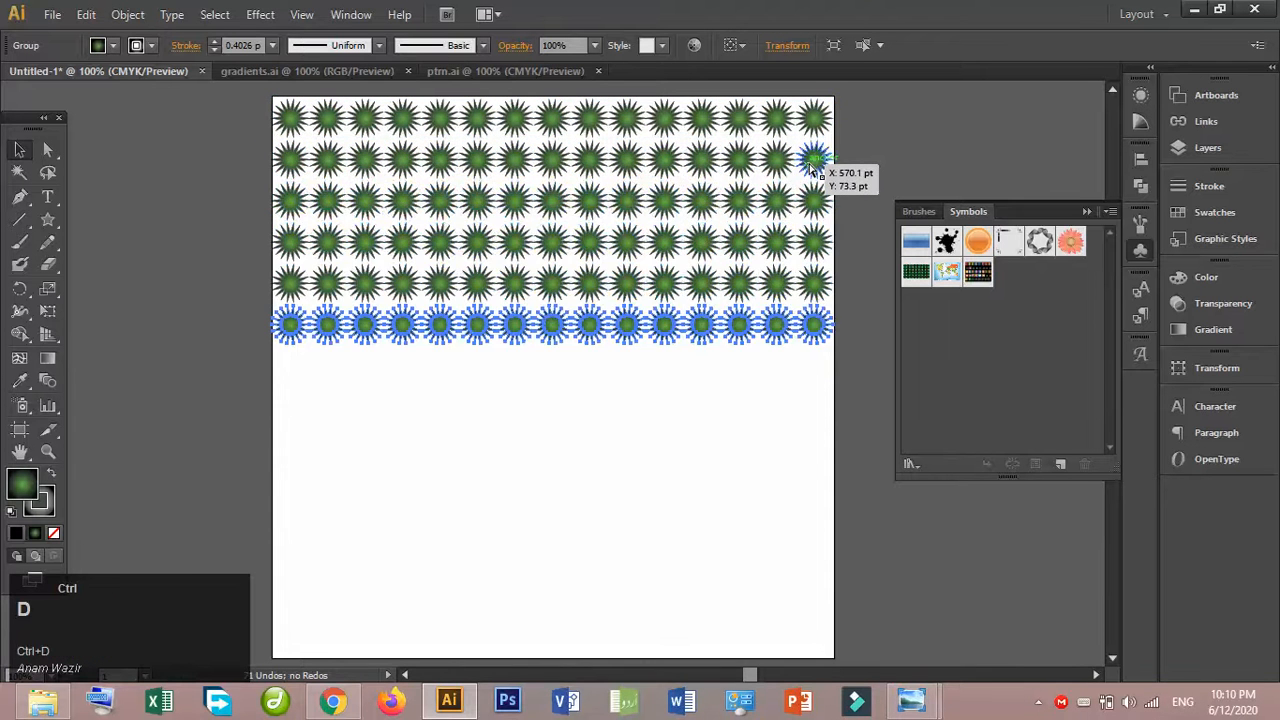
pyautogui.hotkey('ctrl', 'd')
pyautogui.hotkey('ctrl', 'd')
pyautogui.hotkey('ctrl', 'd')
pyautogui.hotkey('ctrl', 'd')
pyautogui.hotkey('ctrl', 'd')
pyautogui.hotkey('ctrl', 'd')
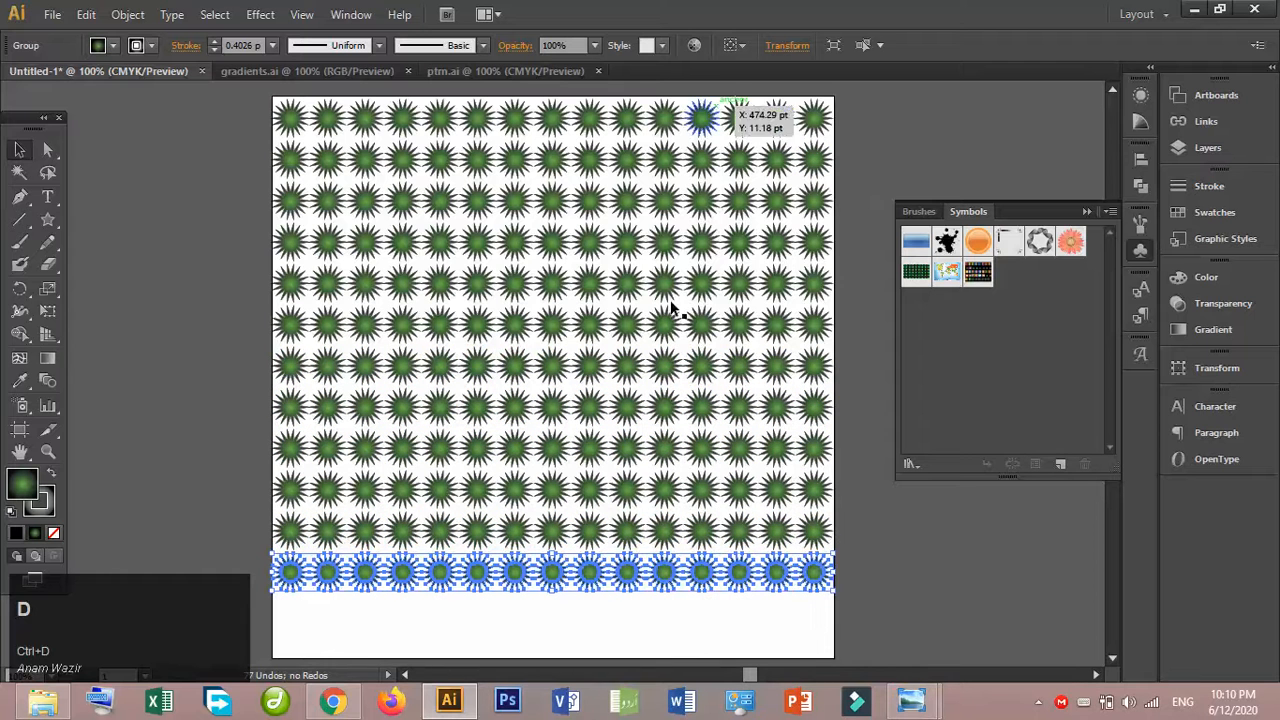
# - Draw a rectangle covering the star rows from the artboard's upper-left corner across its full width
pyautogui.click(17, 158)
pyautogui.moveTo(55, 230); pyautogui.dragTo(78, 216)
pyautogui.moveTo(272, 96); pyautogui.dragTo(830, 588)
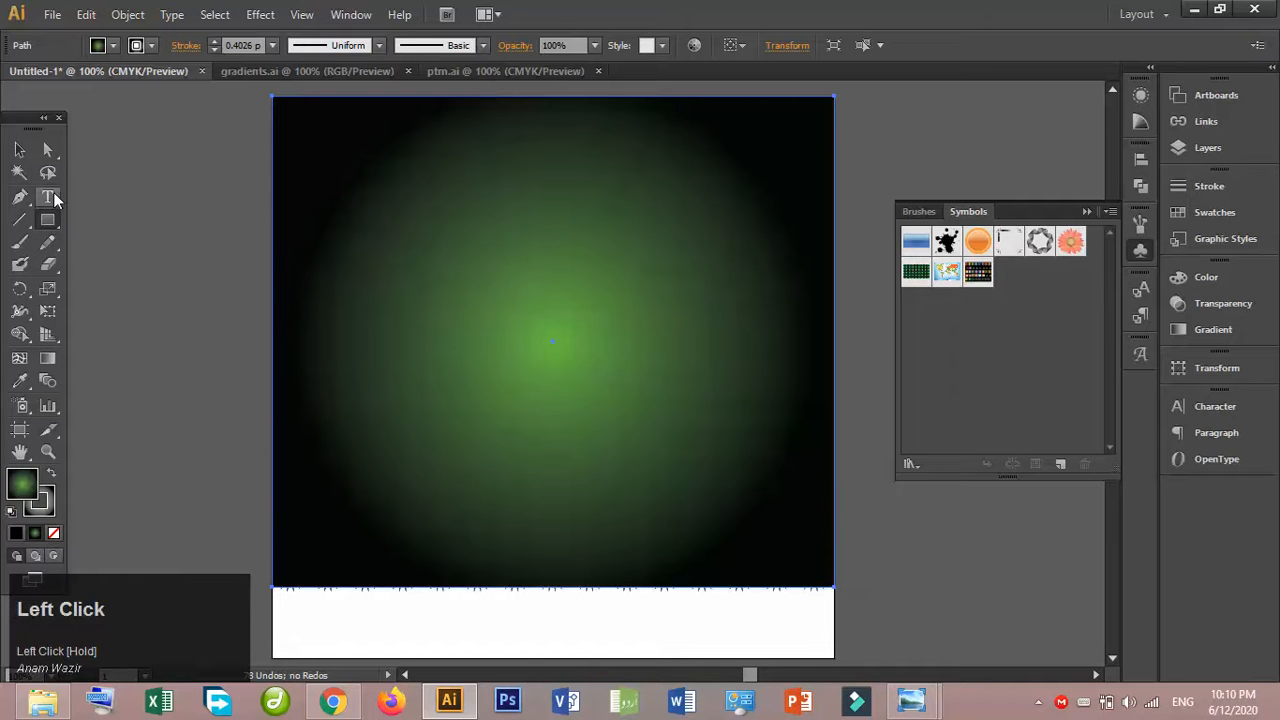
pyautogui.click(19, 149)
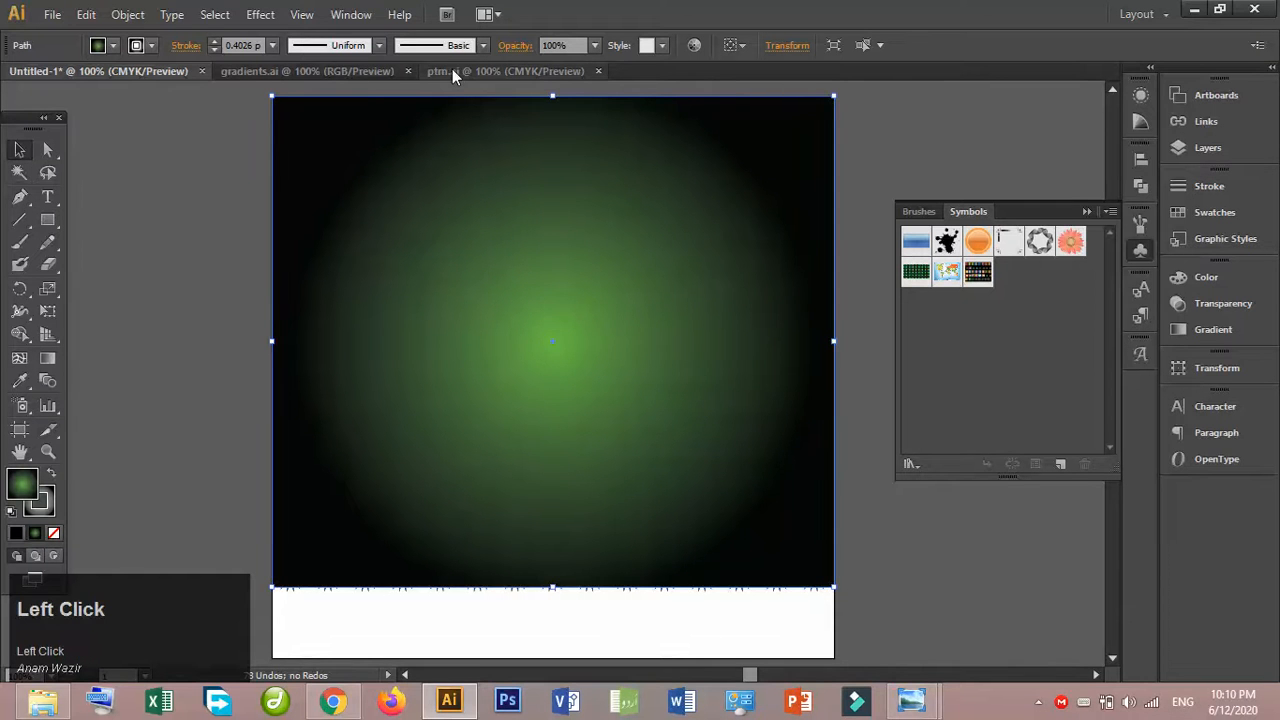
# - Copy the red radial gradient square from gradients.ai beside the Untitled-1 artboard and apply its appearance to the large rectangle with the Eyedropper
pyautogui.click(347, 70)
pyautogui.moveTo(240, 344); pyautogui.dragTo(176, 147)
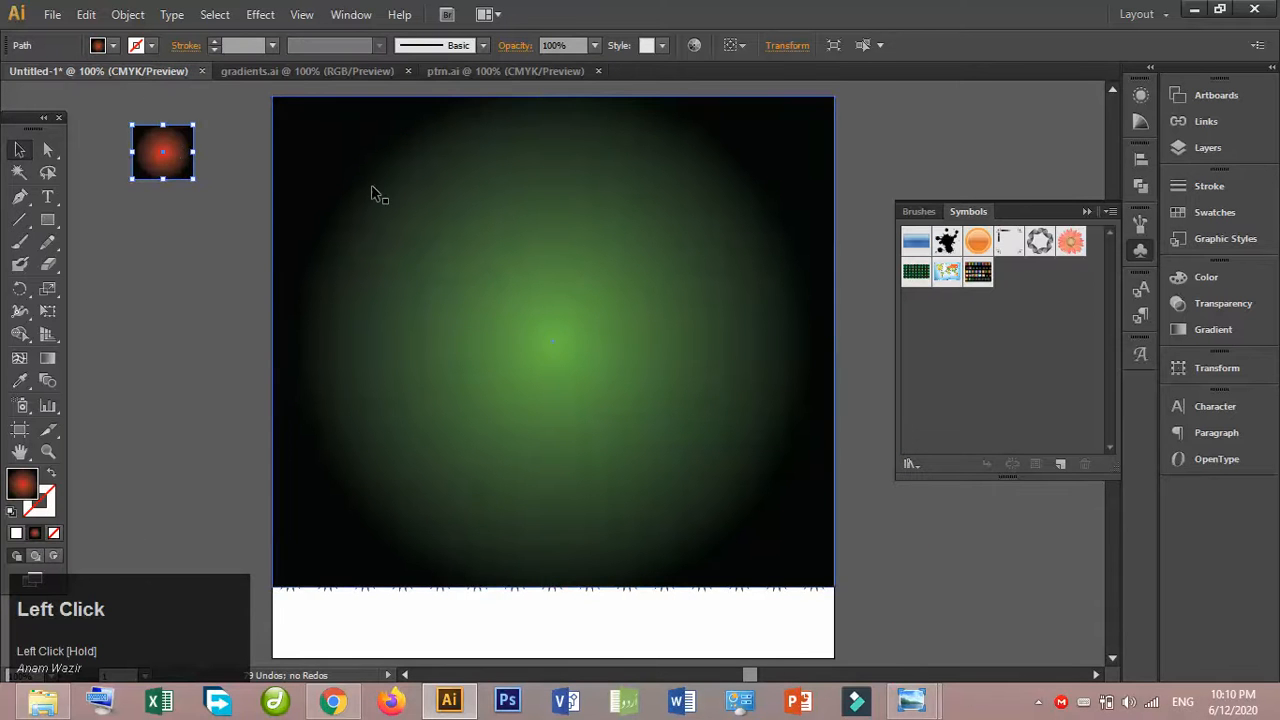
pyautogui.click(357, 190)
pyautogui.click(19, 380)
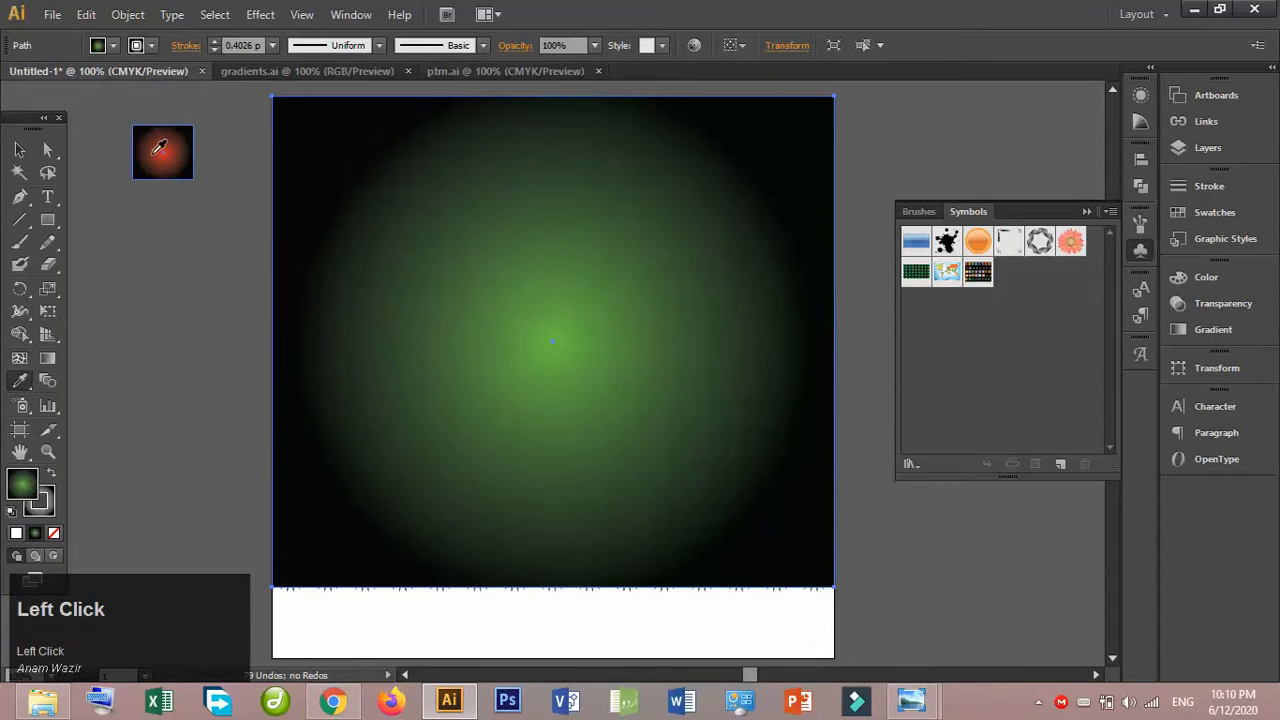
pyautogui.click(154, 151)
pyautogui.click(16, 150)
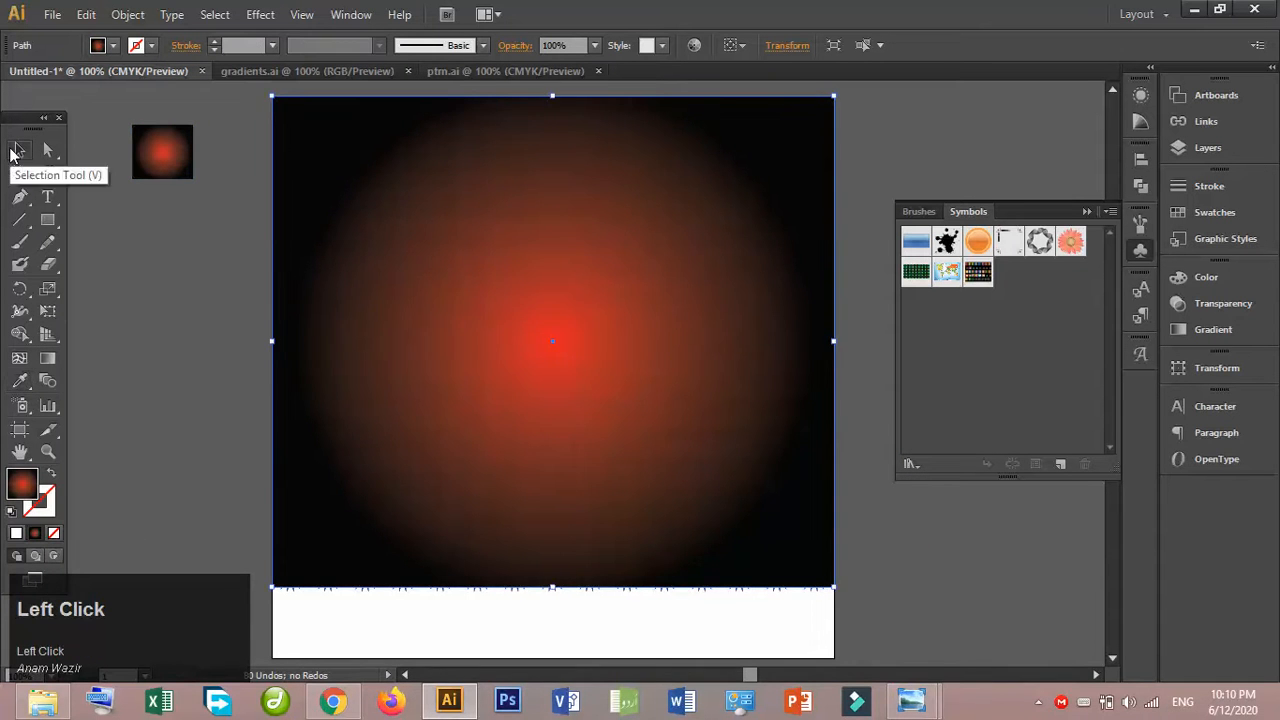
# - Change the large rectangle's red-to-black gradient type to Linear
pyautogui.doubleClick(50, 358)
pyautogui.click(1108, 293)
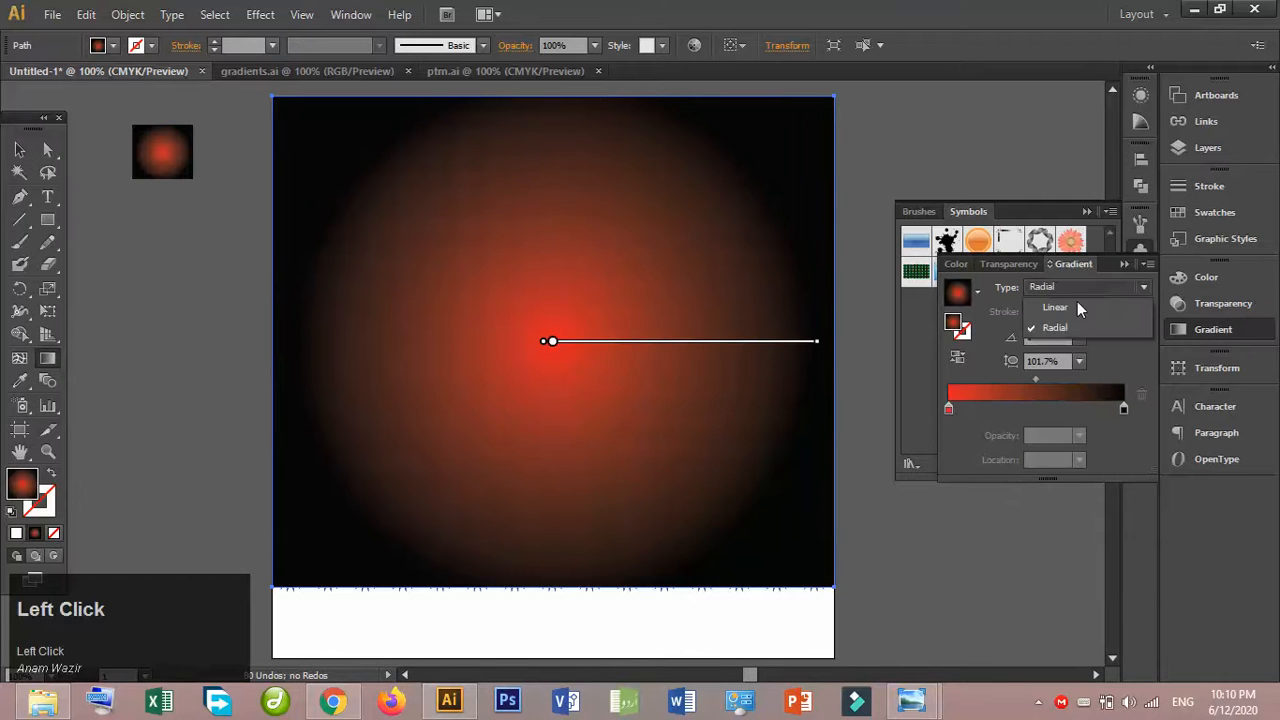
pyautogui.click(1057, 310)
pyautogui.click(21, 151)
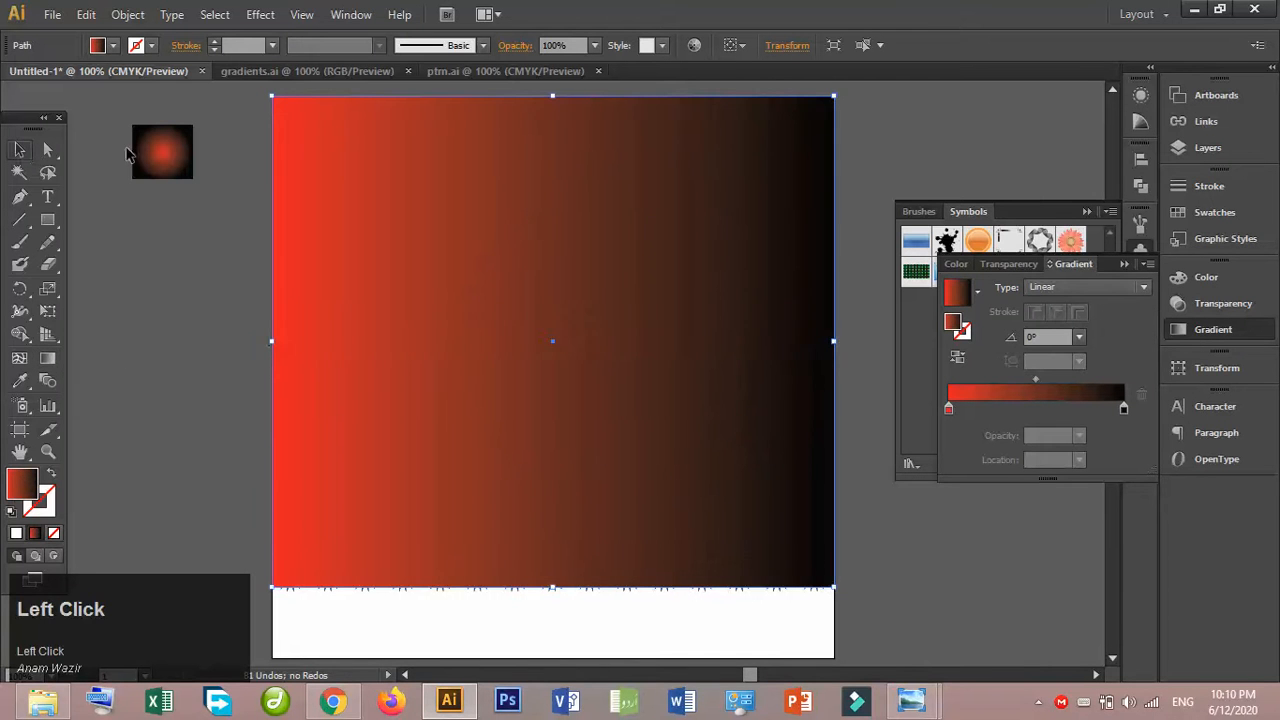
# - Send the red gradient rectangle to the back behind the stars and delete the small sample gradient square
pyautogui.rightClick(494, 188)
pyautogui.moveTo(640, 453)
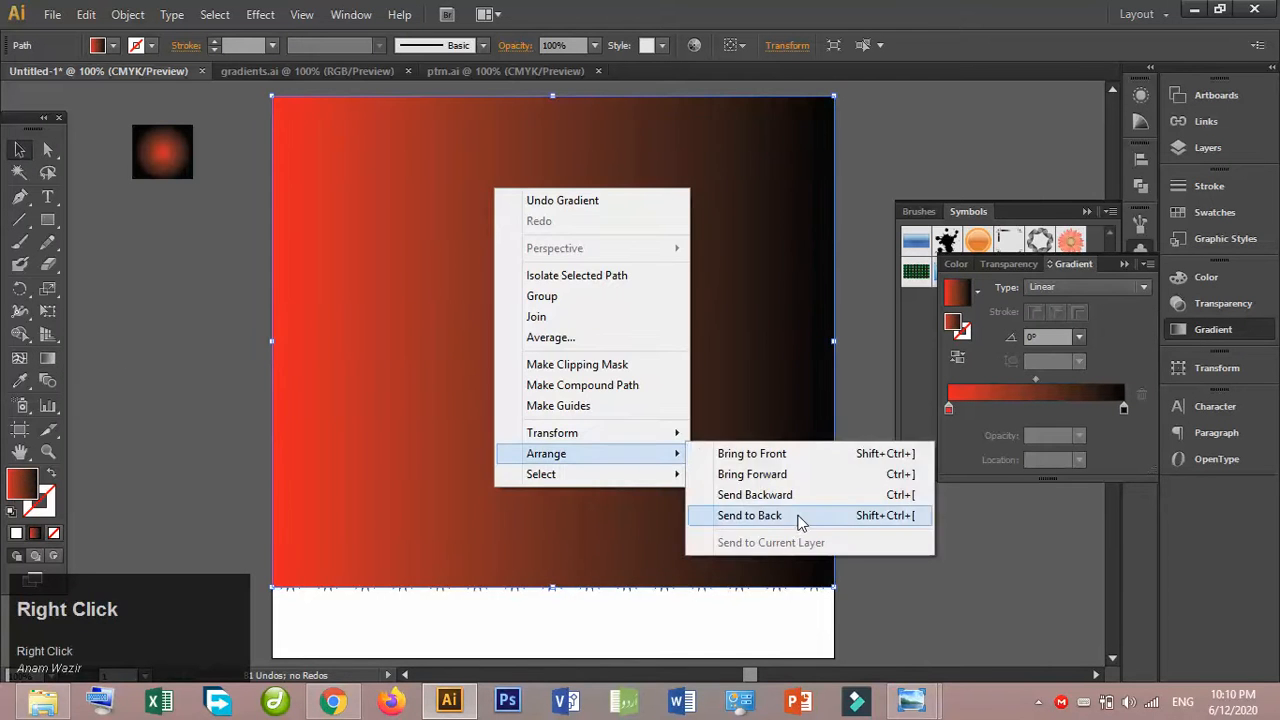
pyautogui.click(757, 514)
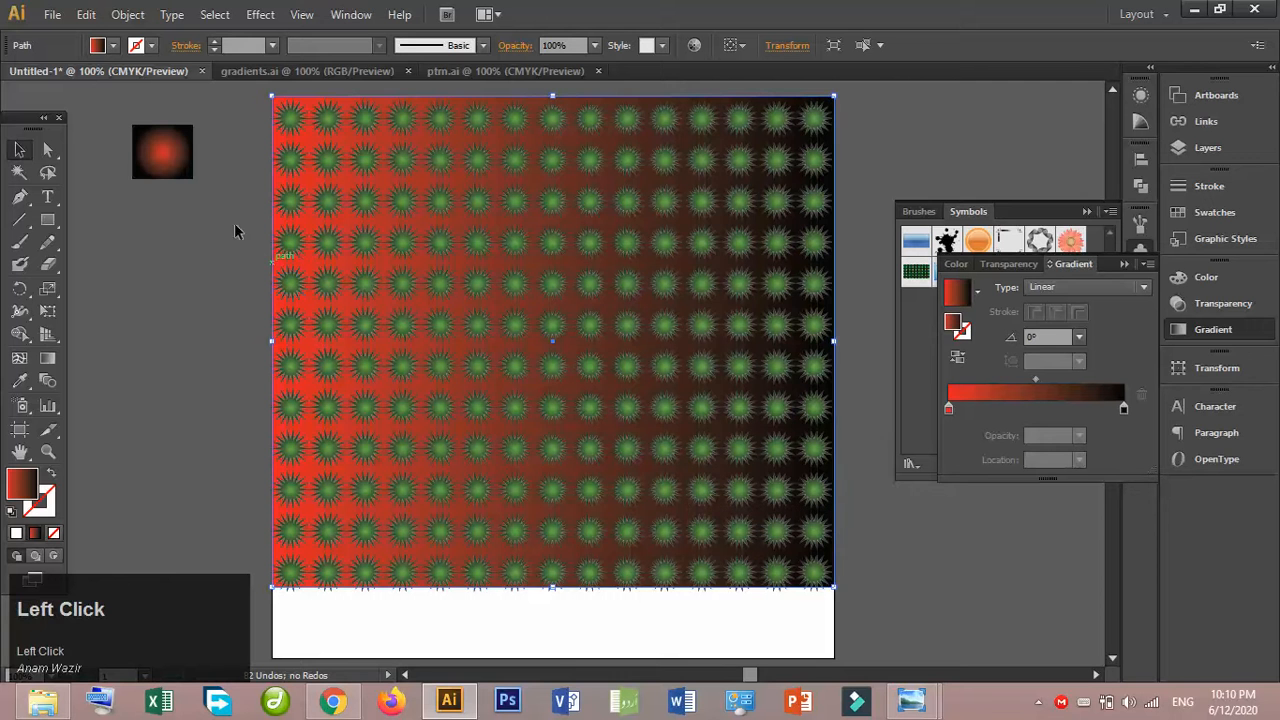
pyautogui.click(152, 148)
pyautogui.press('Delete')
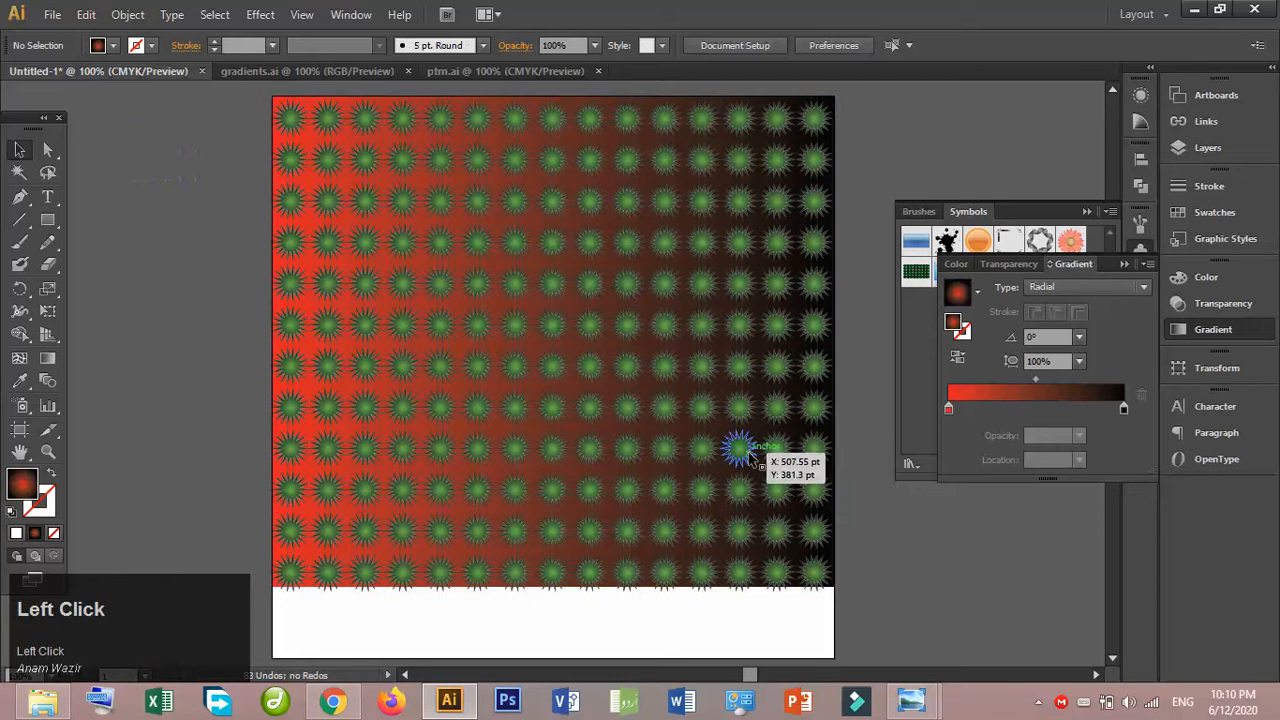
# - Group the stars with their gradient background, save the group as a new Movie Clip symbol, and delete the artwork from the artboard
pyautogui.moveTo(878, 600); pyautogui.dragTo(243, 148)
pyautogui.hotkey('ctrl', 'g')
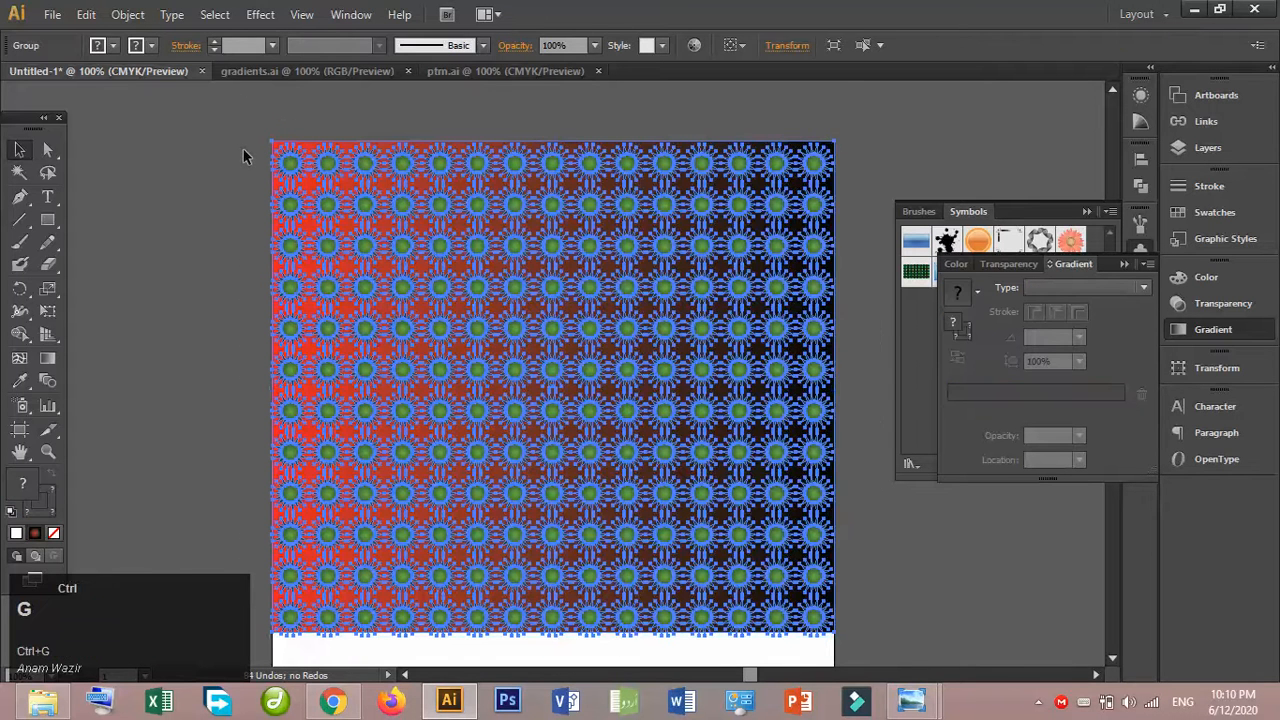
pyautogui.click(743, 306)
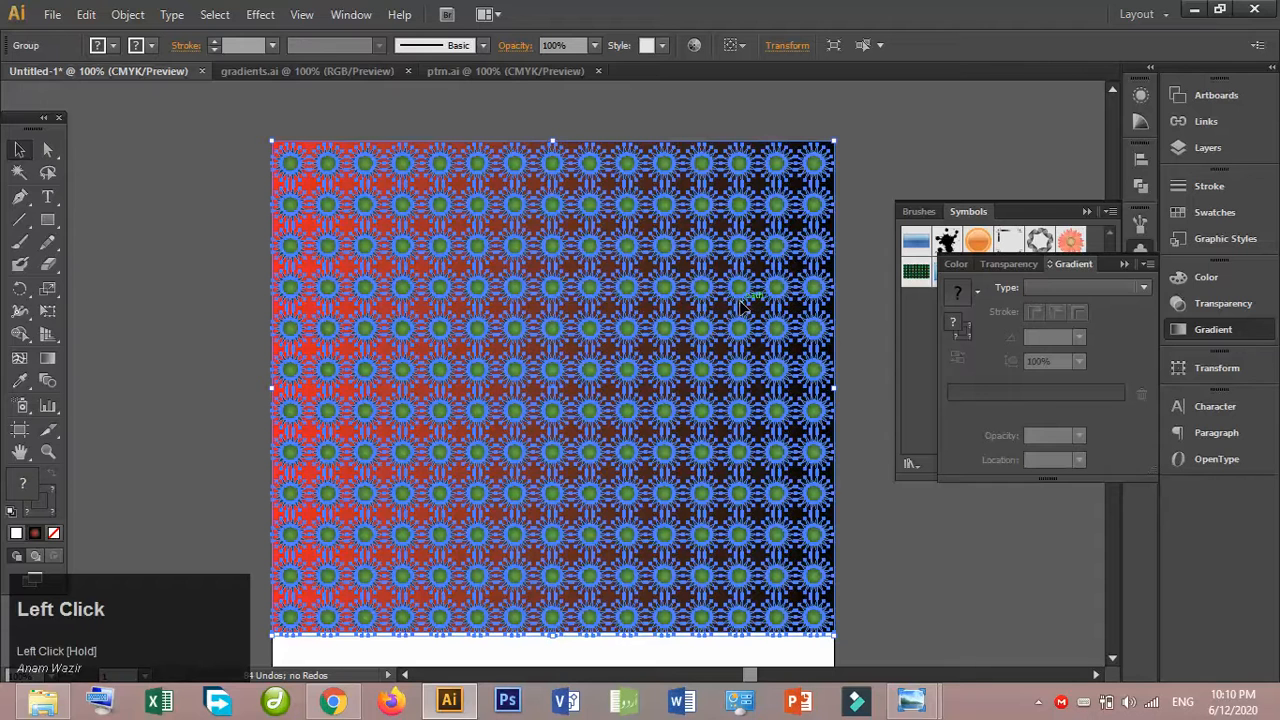
pyautogui.moveTo(786, 256); pyautogui.dragTo(997, 341)
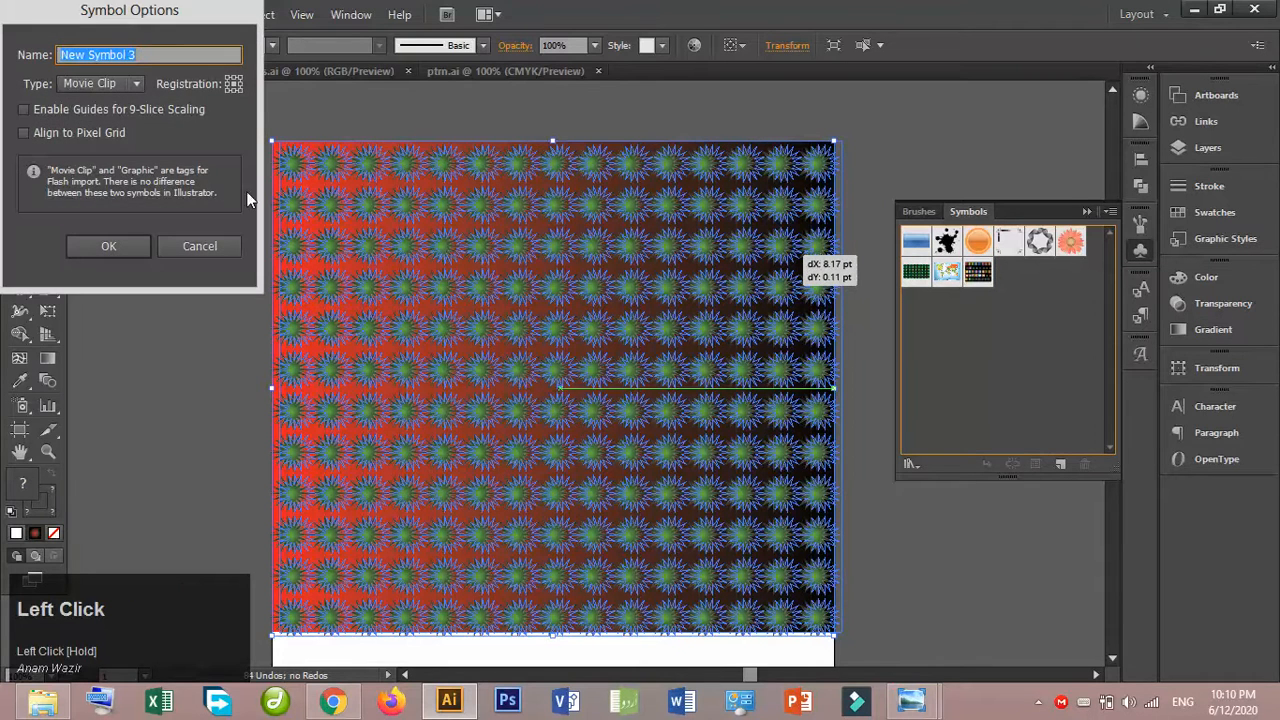
pyautogui.click(80, 254)
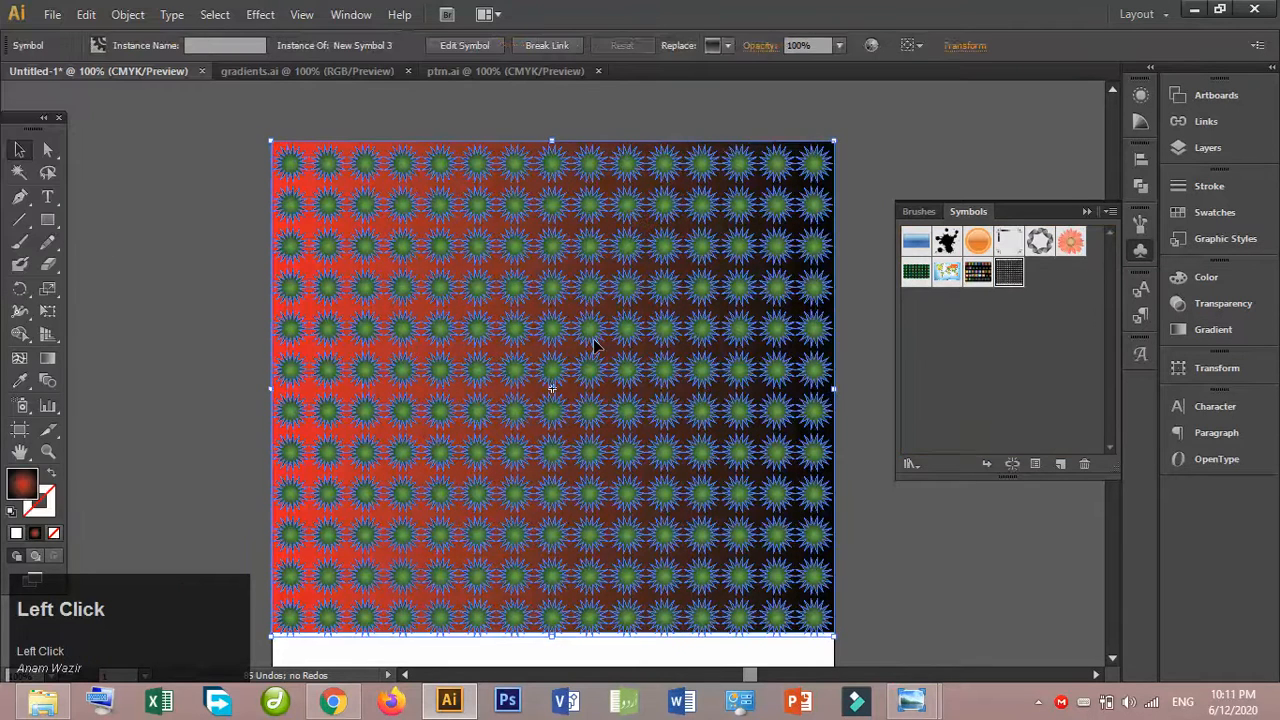
pyautogui.press('Delete')
# - Draw a large circle with the Ellipse tool, move it near the artboard's center, and set its fill to none
pyautogui.moveTo(47, 219); pyautogui.dragTo(163, 268)
pyautogui.moveTo(402, 230); pyautogui.dragTo(823, 591)
pyautogui.click(19, 150)
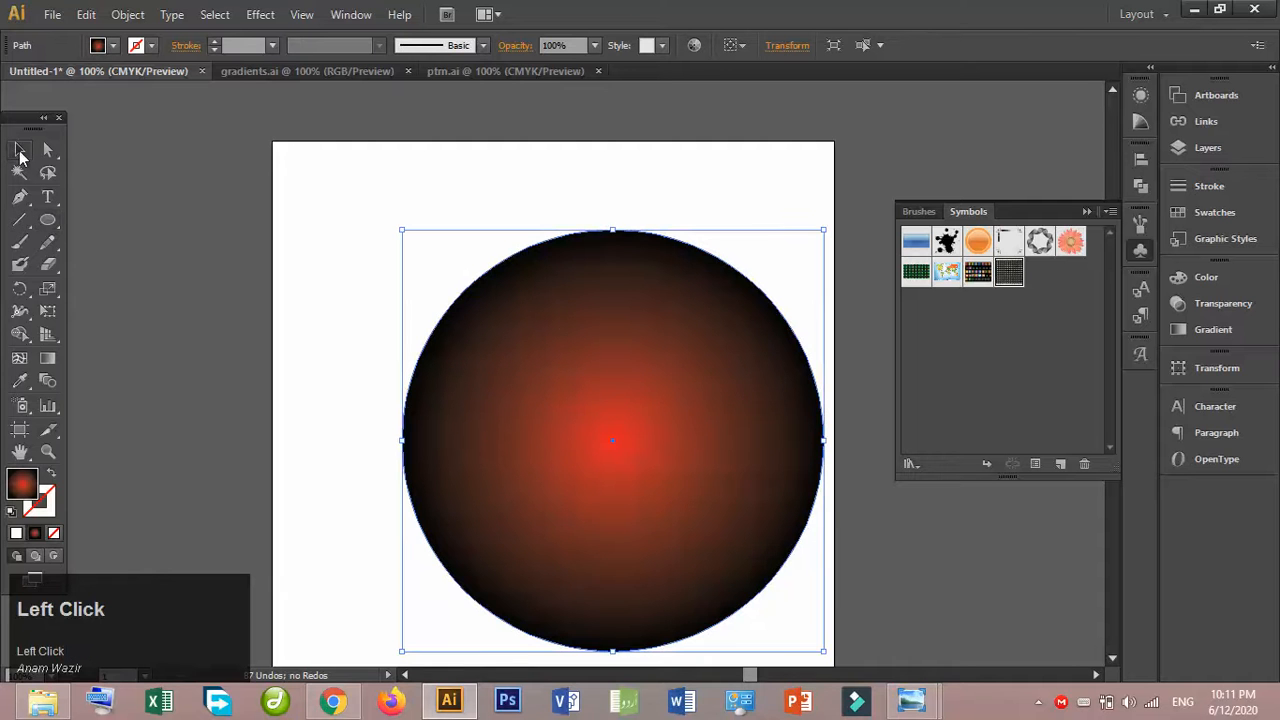
pyautogui.moveTo(607, 337); pyautogui.dragTo(528, 282)
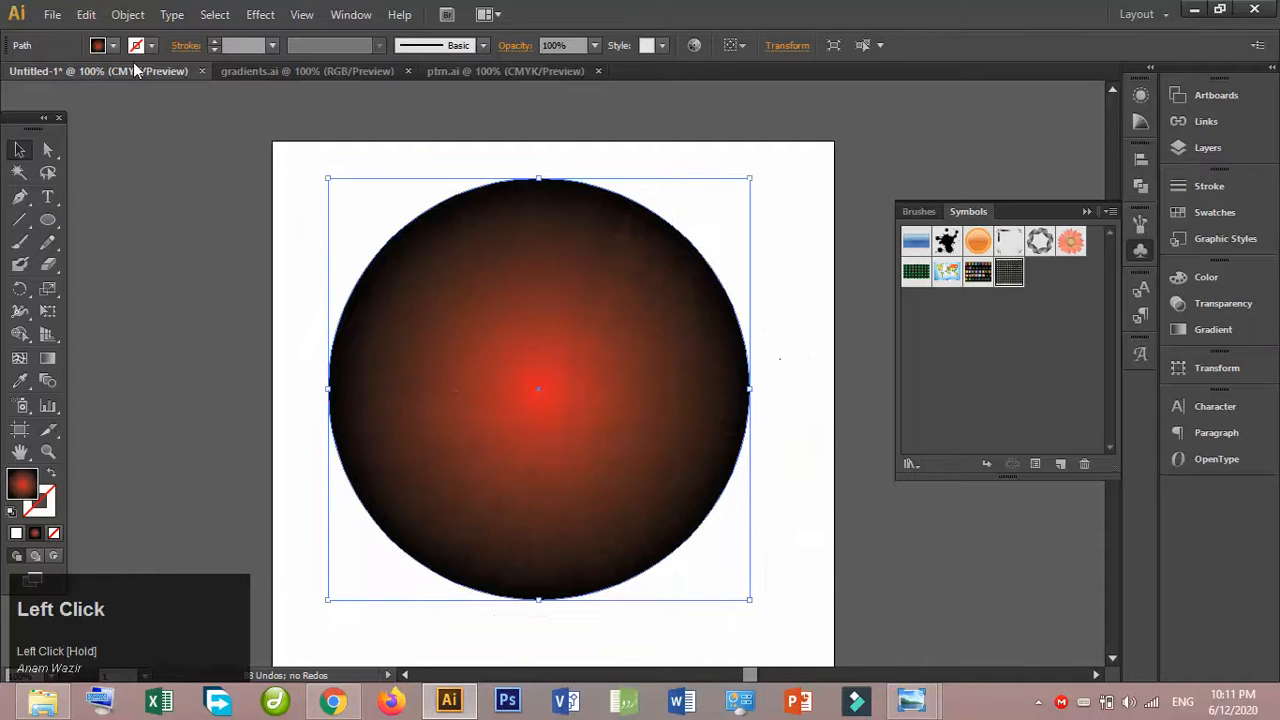
pyautogui.click(113, 46)
pyautogui.click(114, 86)
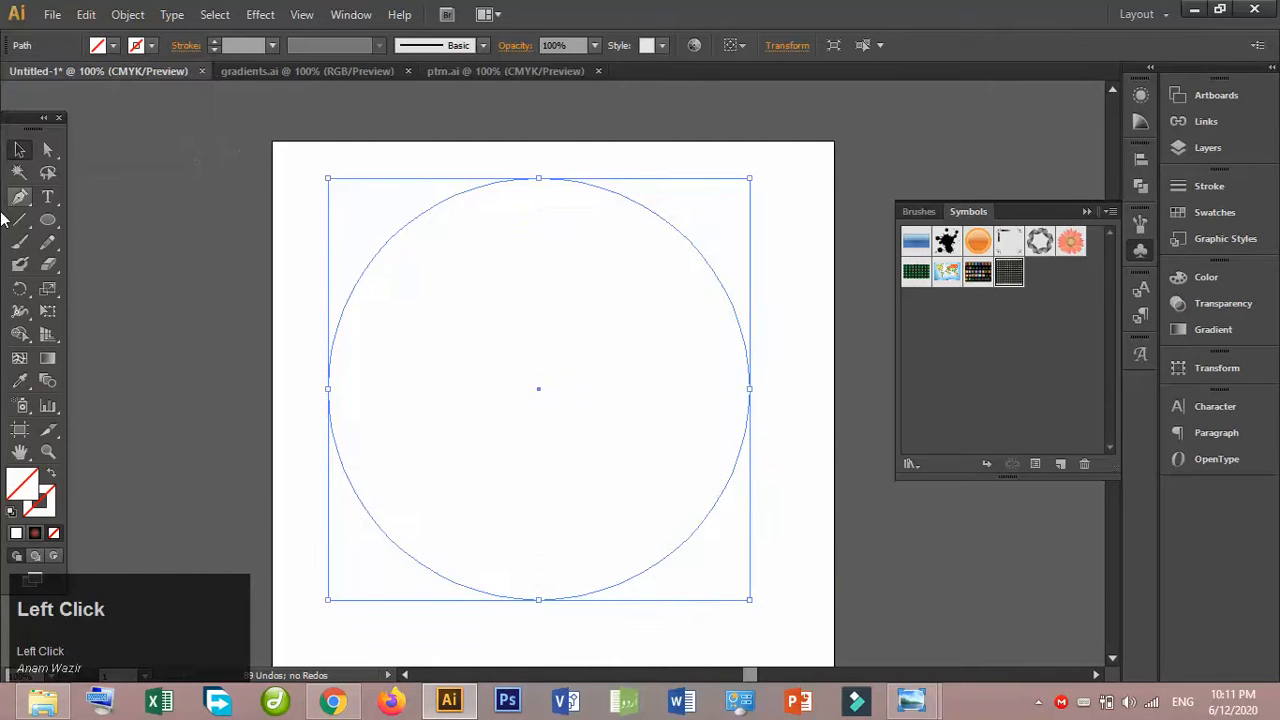
# - Draw a rectangle over the circle's right half and subtract it with Minus Front to leave a left half circle
pyautogui.moveTo(48, 220); pyautogui.dragTo(91, 217)
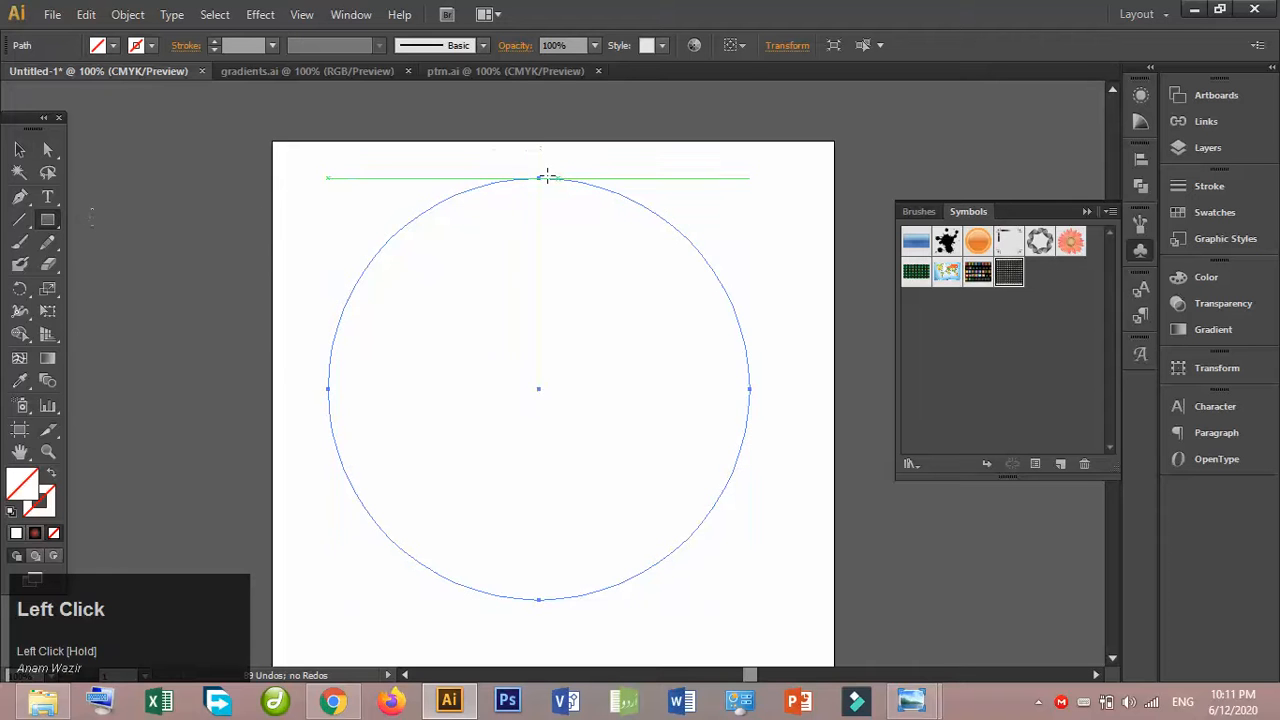
pyautogui.moveTo(539, 177); pyautogui.dragTo(820, 640)
pyautogui.click(19, 149)
pyautogui.moveTo(423, 153); pyautogui.dragTo(670, 302)
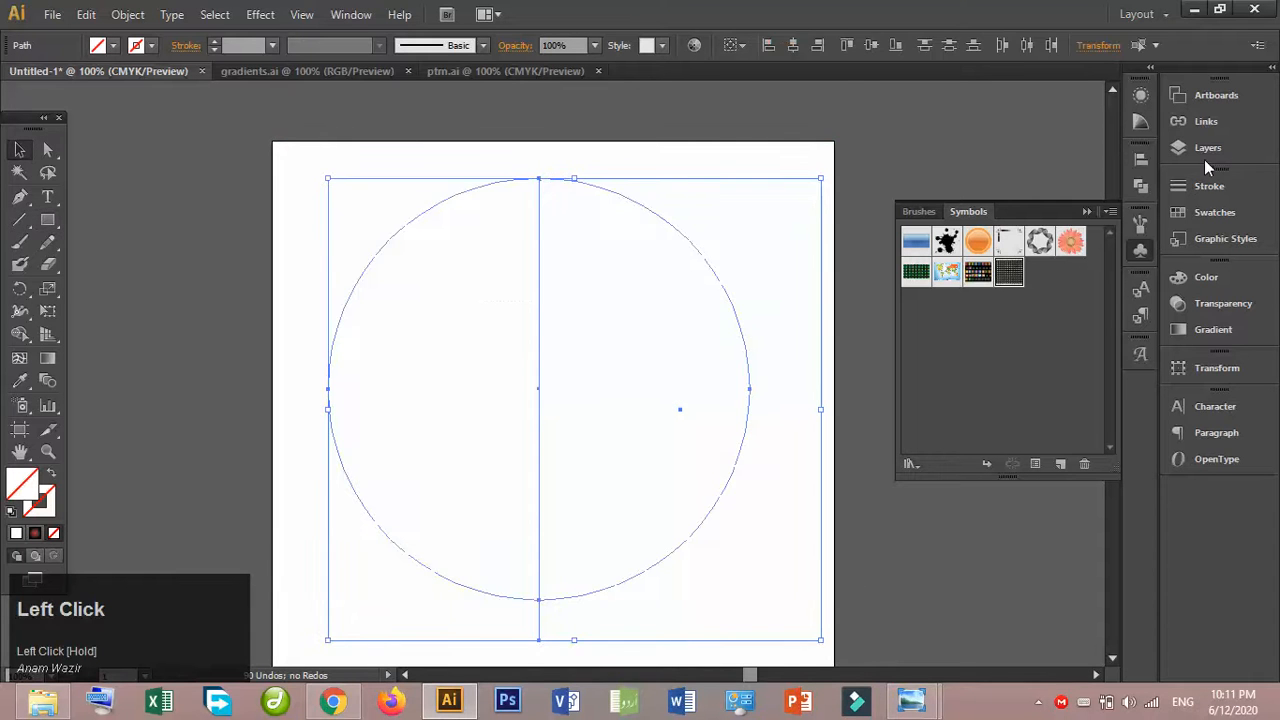
pyautogui.click(1141, 189)
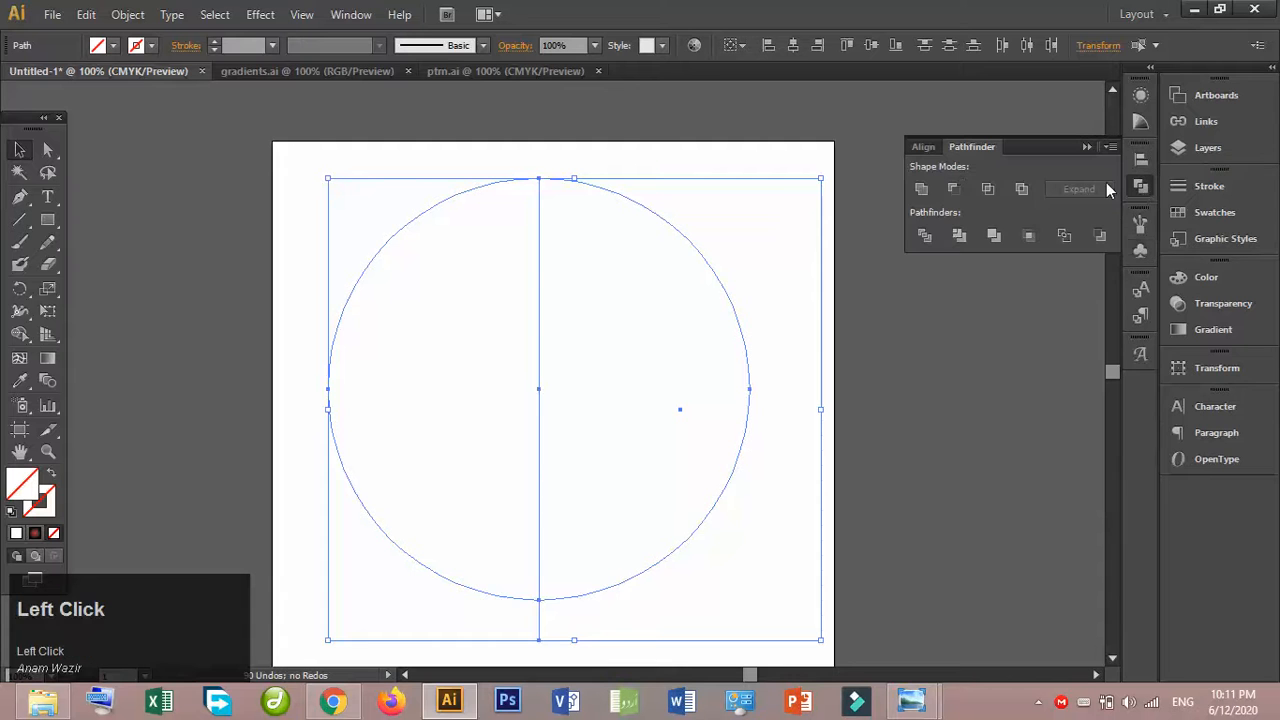
pyautogui.click(955, 189)
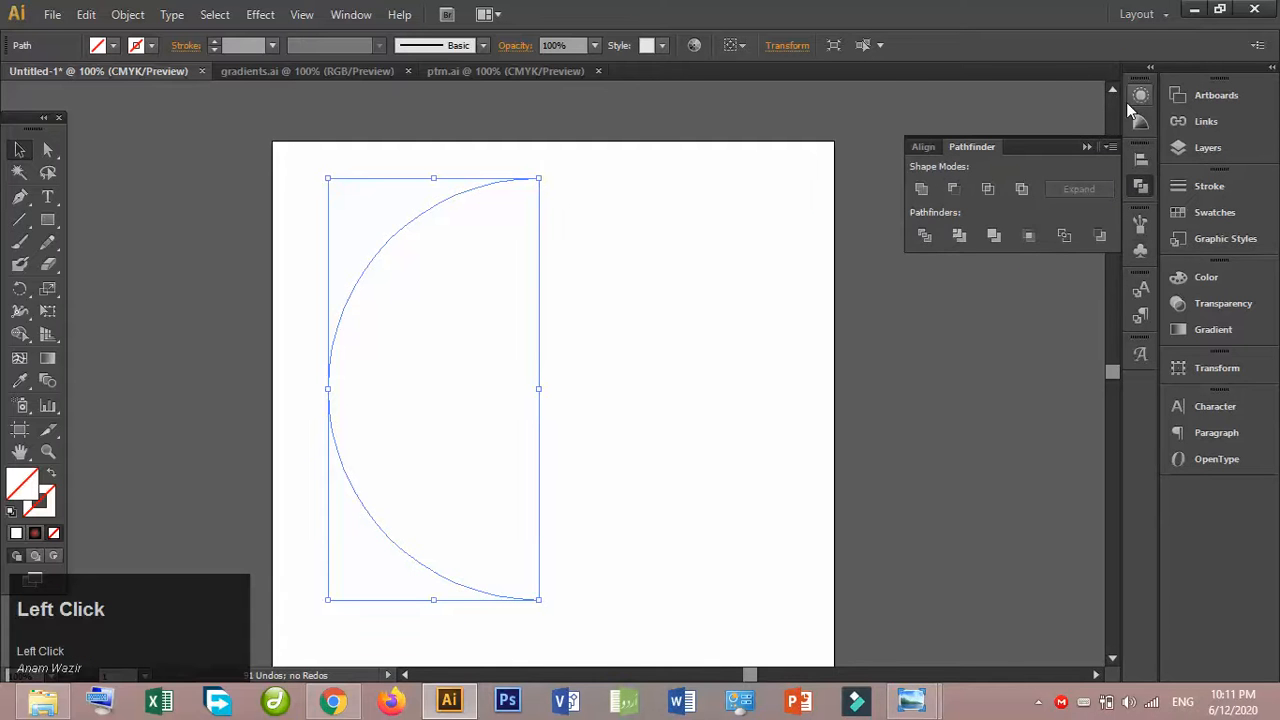
# - Start a 3D Revolve effect on the half circle with Preview turned on
pyautogui.click(1128, 100)
pyautogui.click(960, 277)
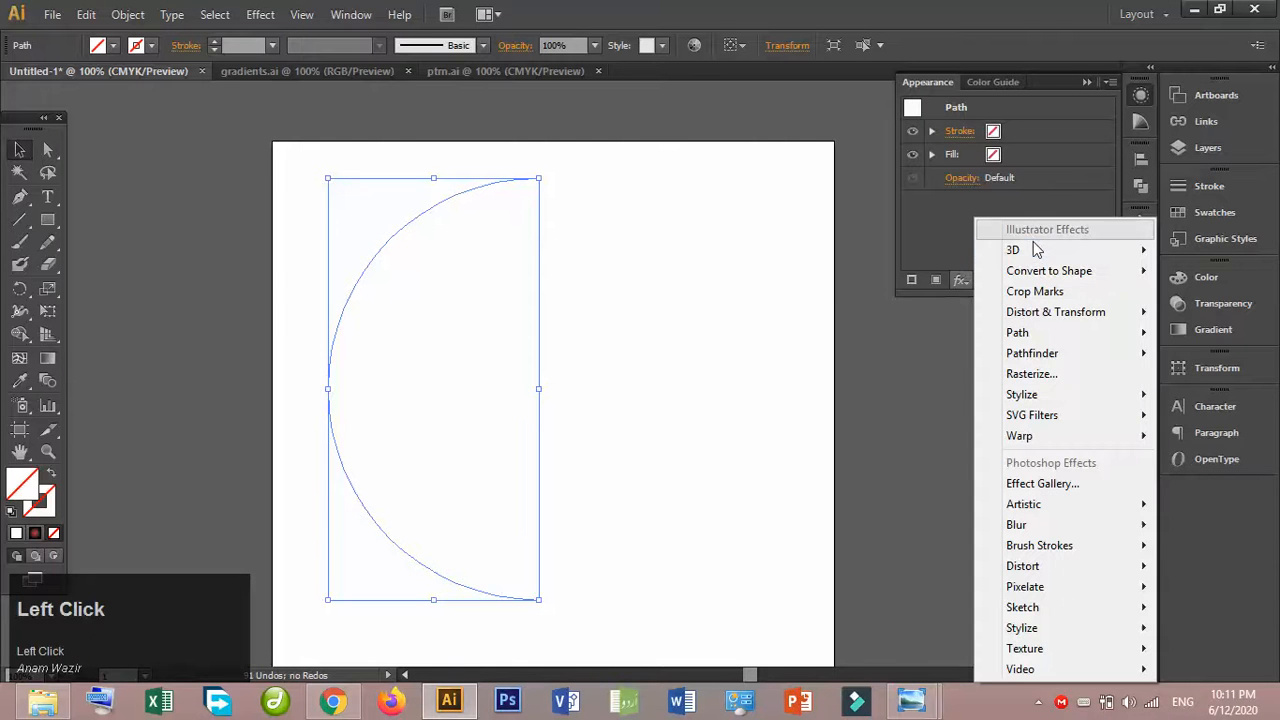
pyautogui.moveTo(1000, 250)
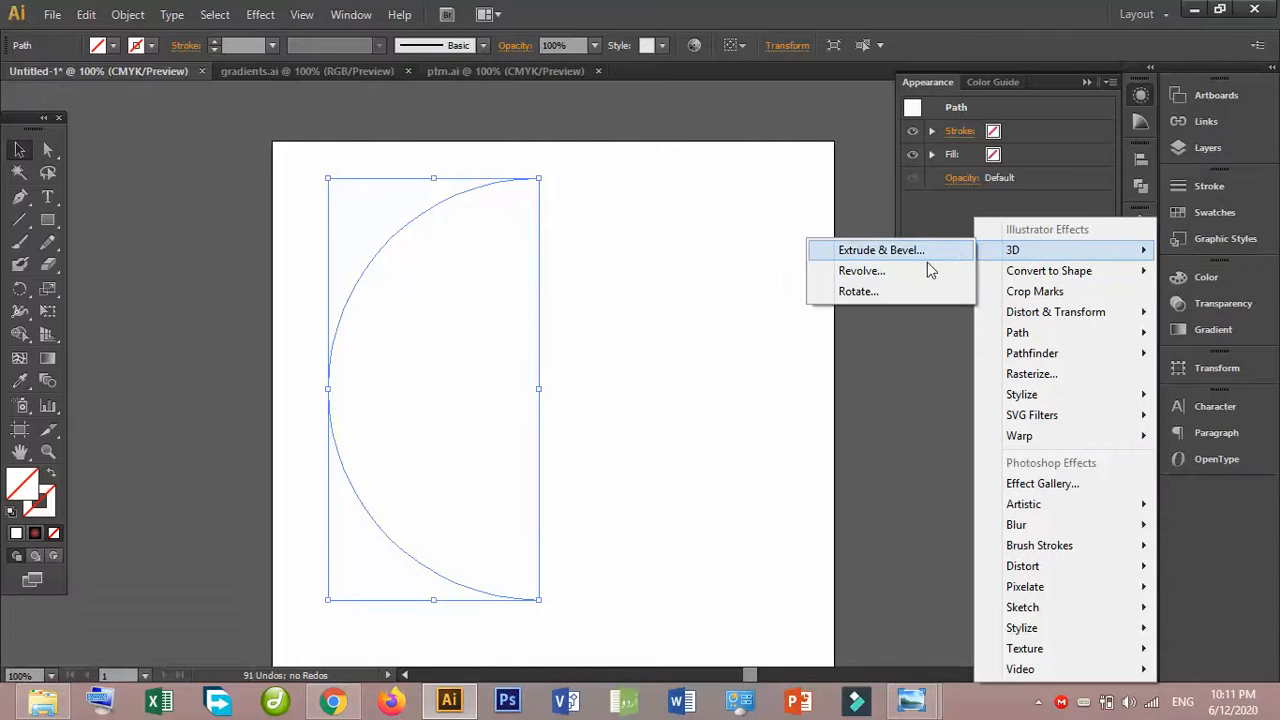
pyautogui.click(910, 268)
pyautogui.click(850, 474)
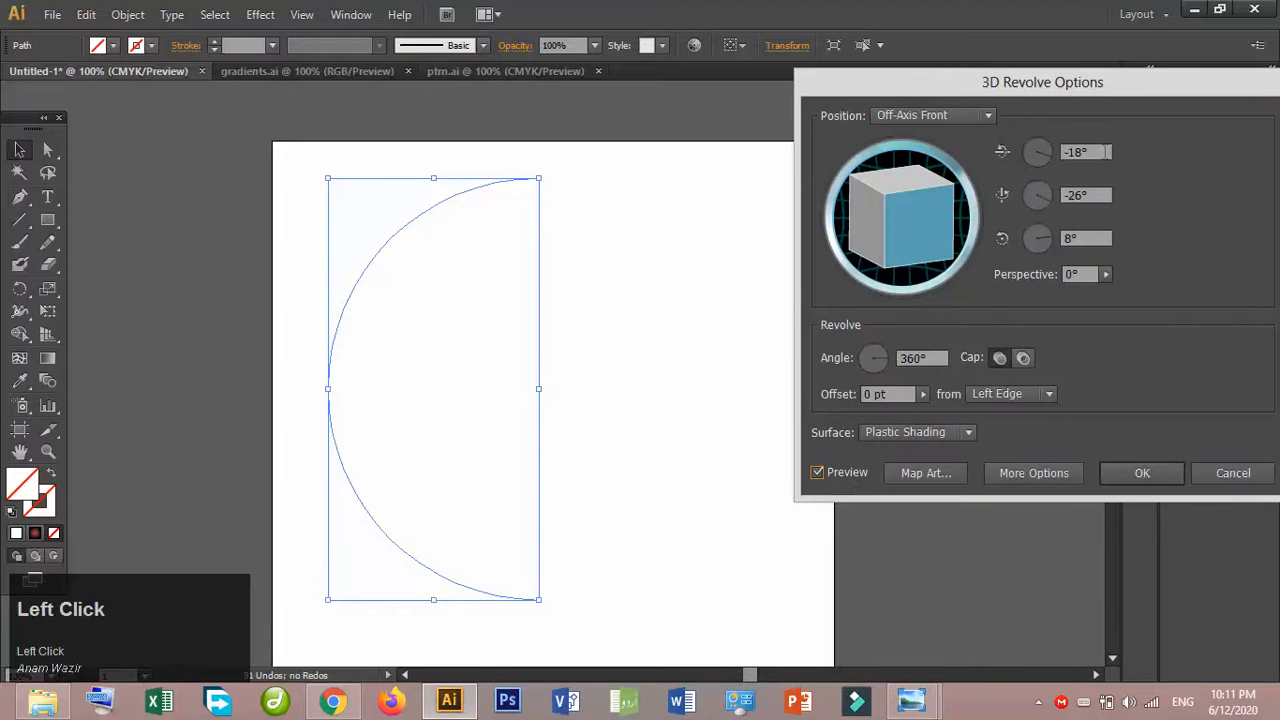
# - Set the revolve's X, Y and Z rotations to 0° and its offset to be measured from the Right Edge
pyautogui.moveTo(1106, 152); pyautogui.dragTo(1062, 152)
pyautogui.write('0')
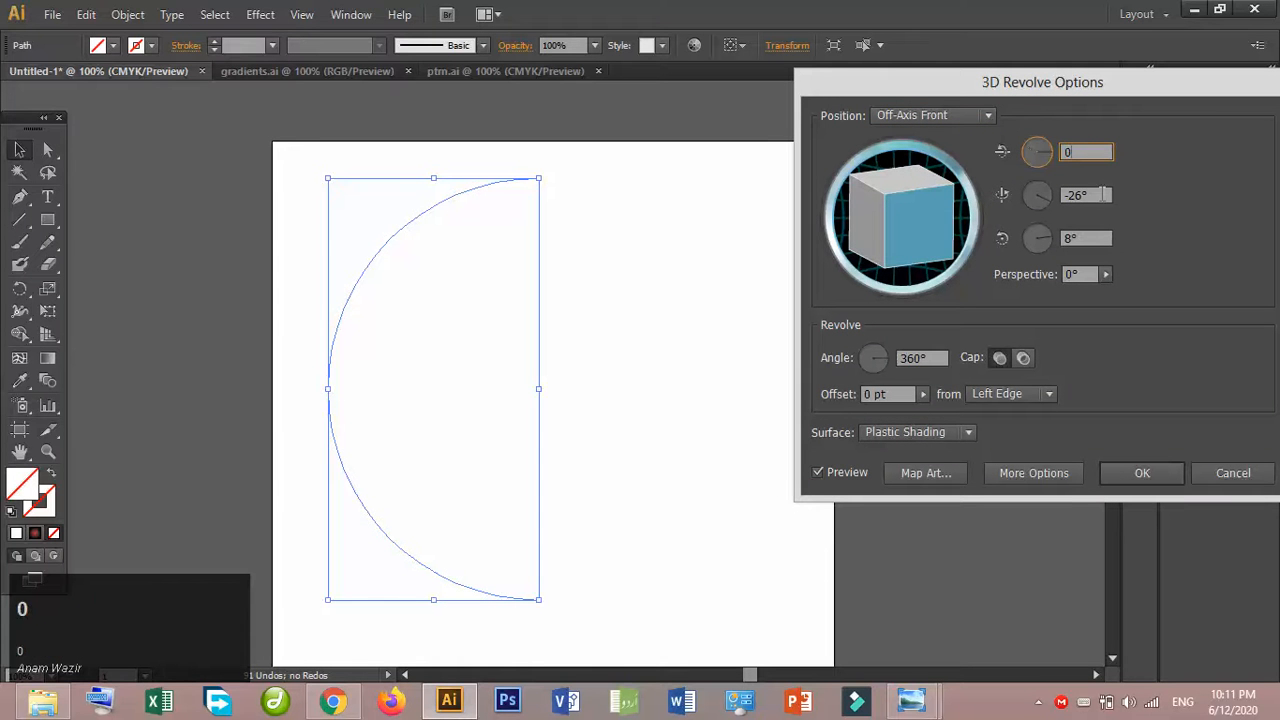
pyautogui.click(1103, 195)
pyautogui.moveTo(1103, 195); pyautogui.dragTo(1024, 201)
pyautogui.write('0')
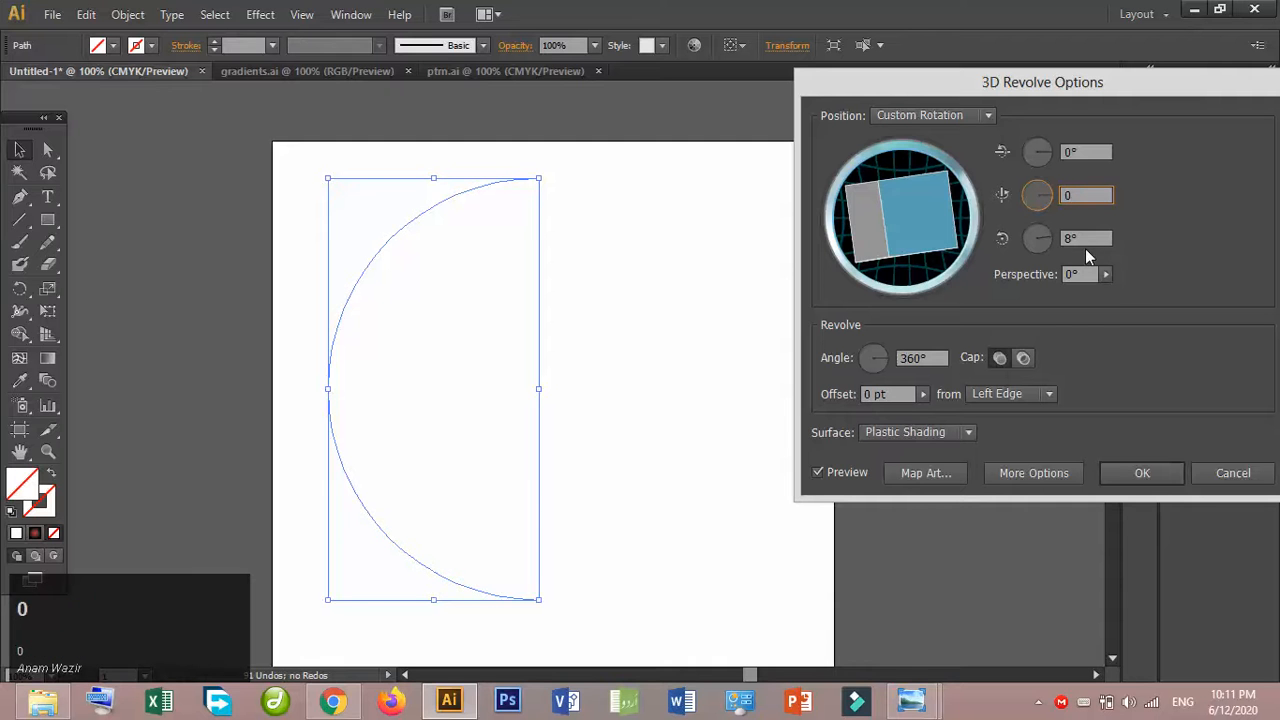
pyautogui.moveTo(1100, 238); pyautogui.dragTo(1035, 240)
pyautogui.write('0')
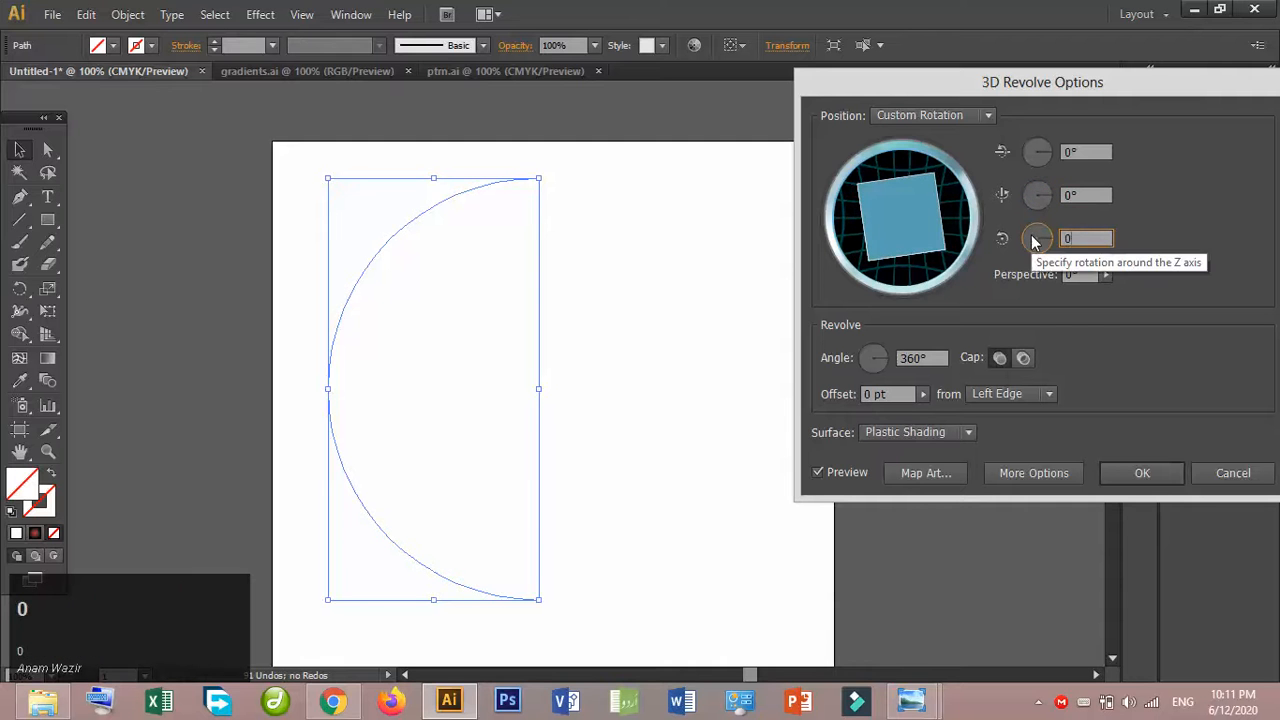
pyautogui.click(1075, 196)
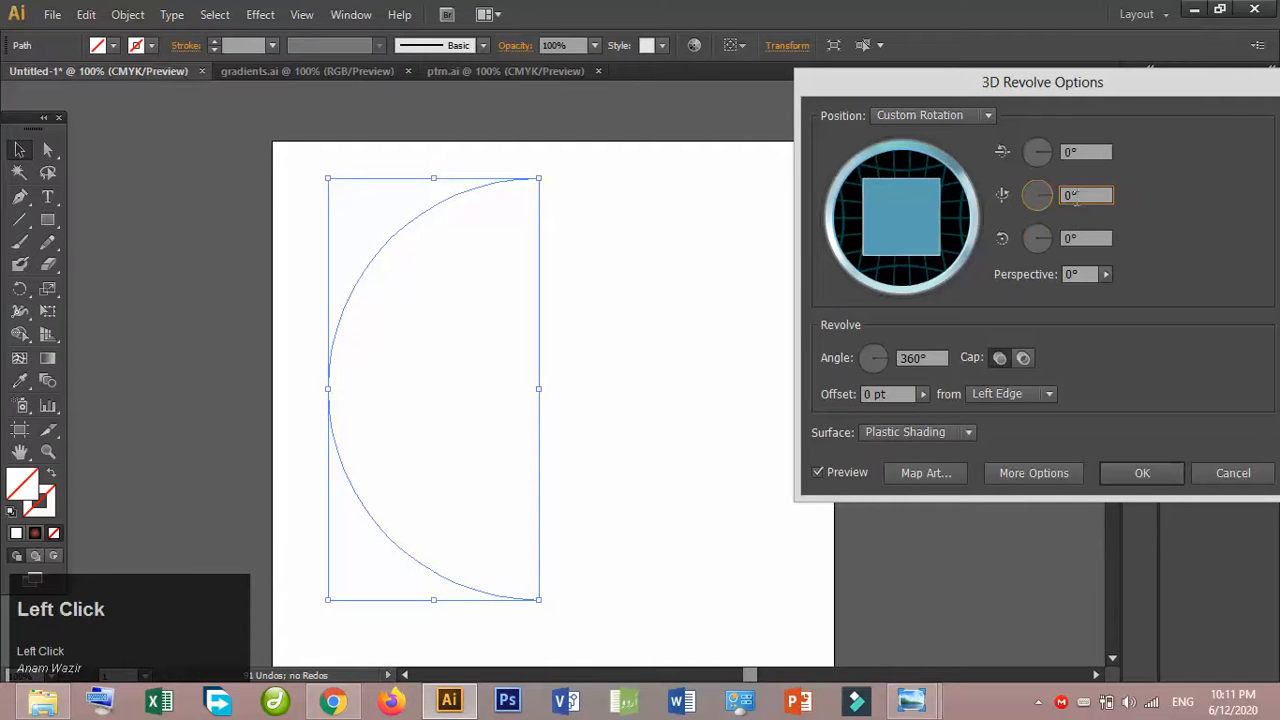
pyautogui.click(1010, 395)
pyautogui.click(1003, 435)
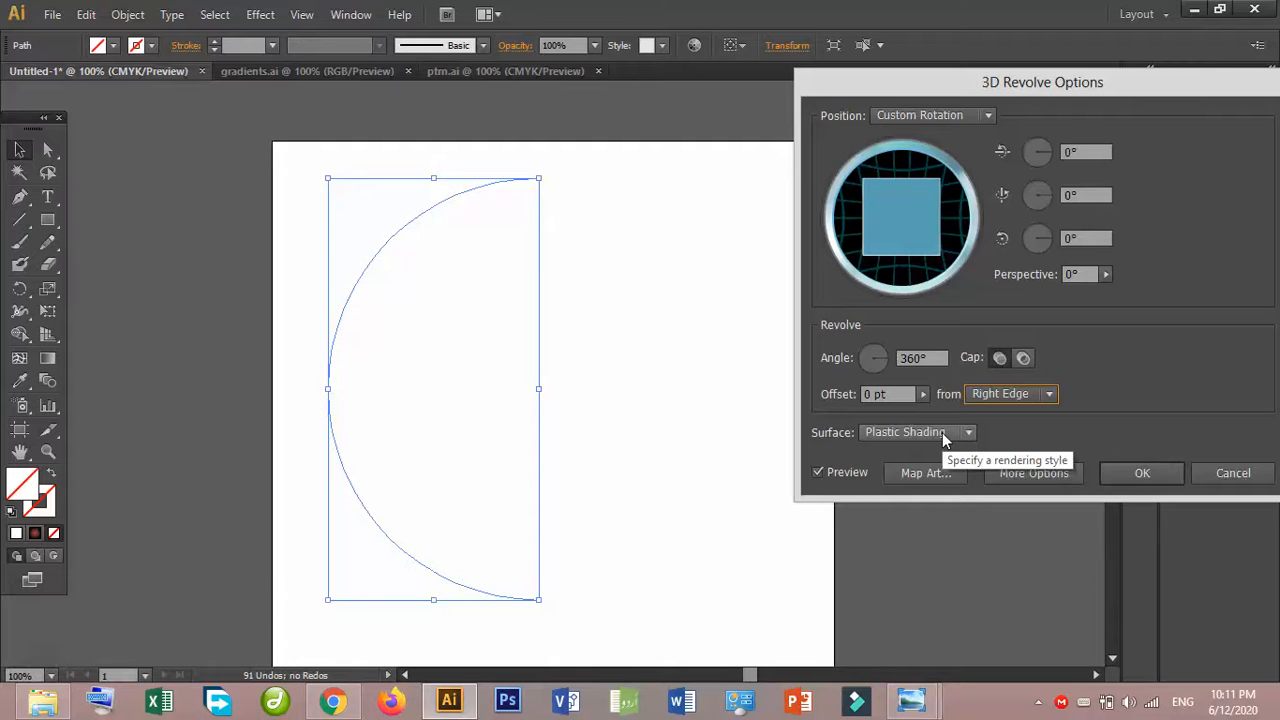
pyautogui.click(903, 433)
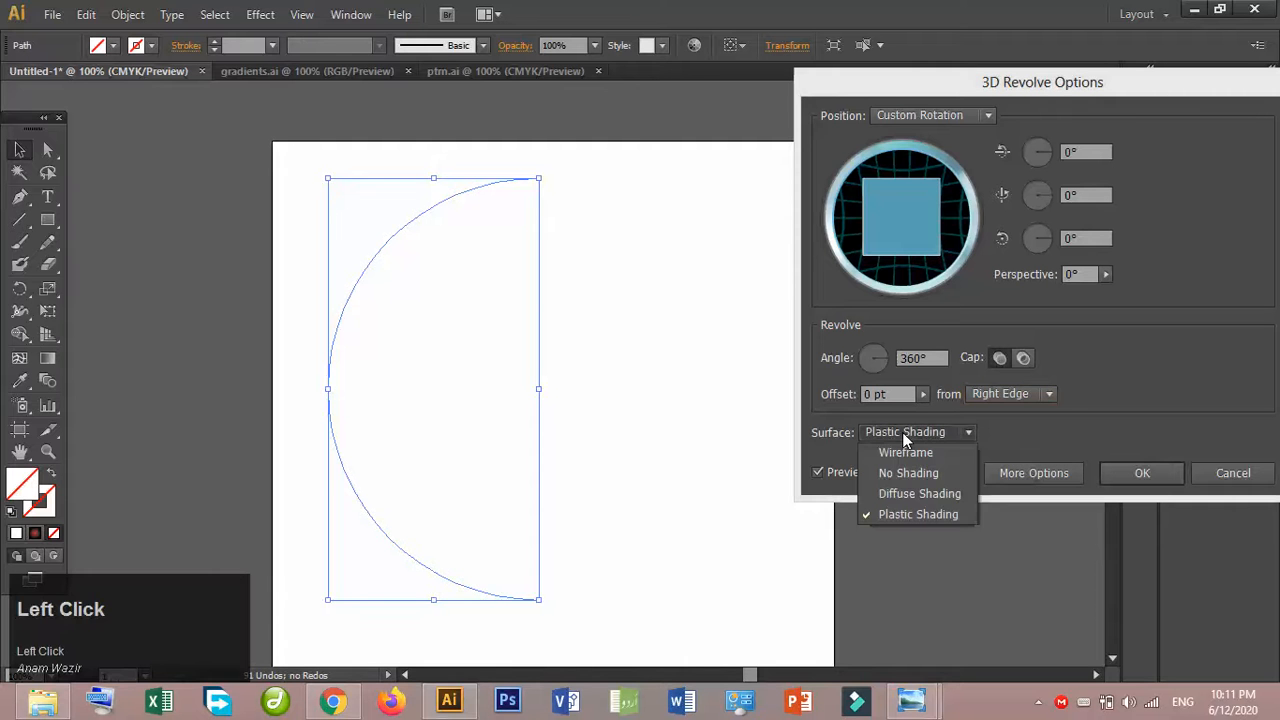
pyautogui.click(911, 492)
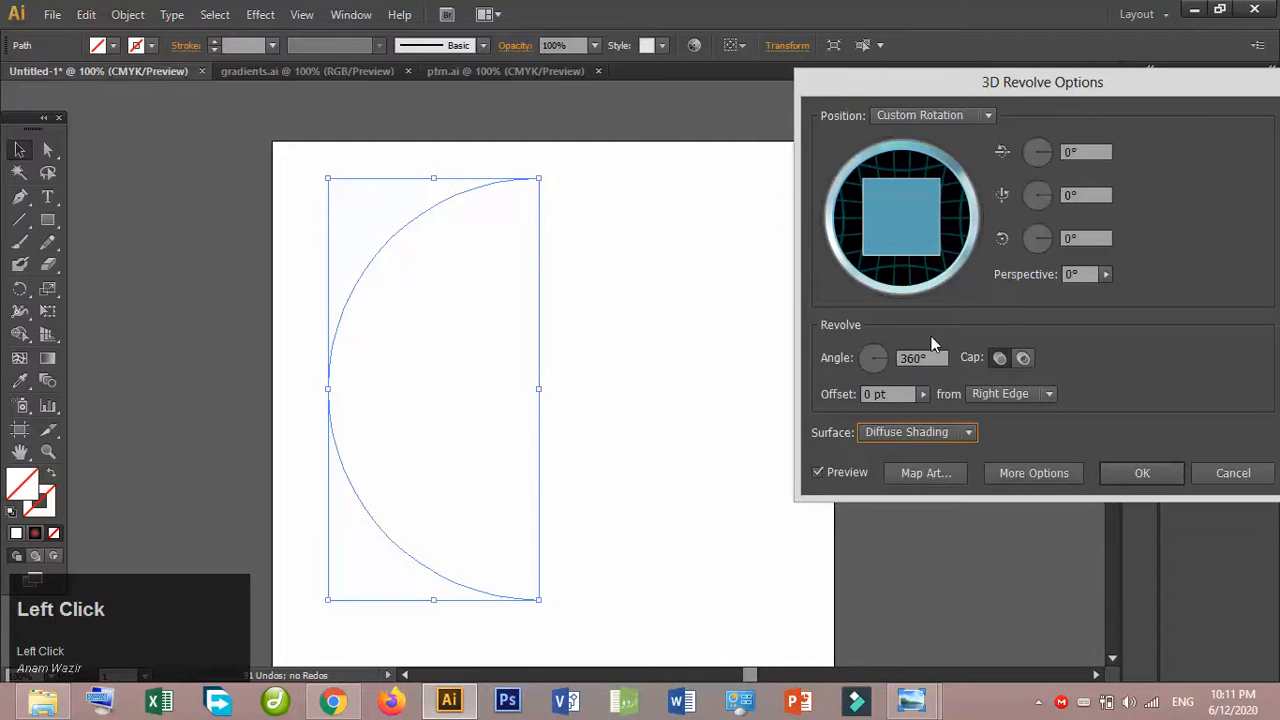
pyautogui.click(947, 473)
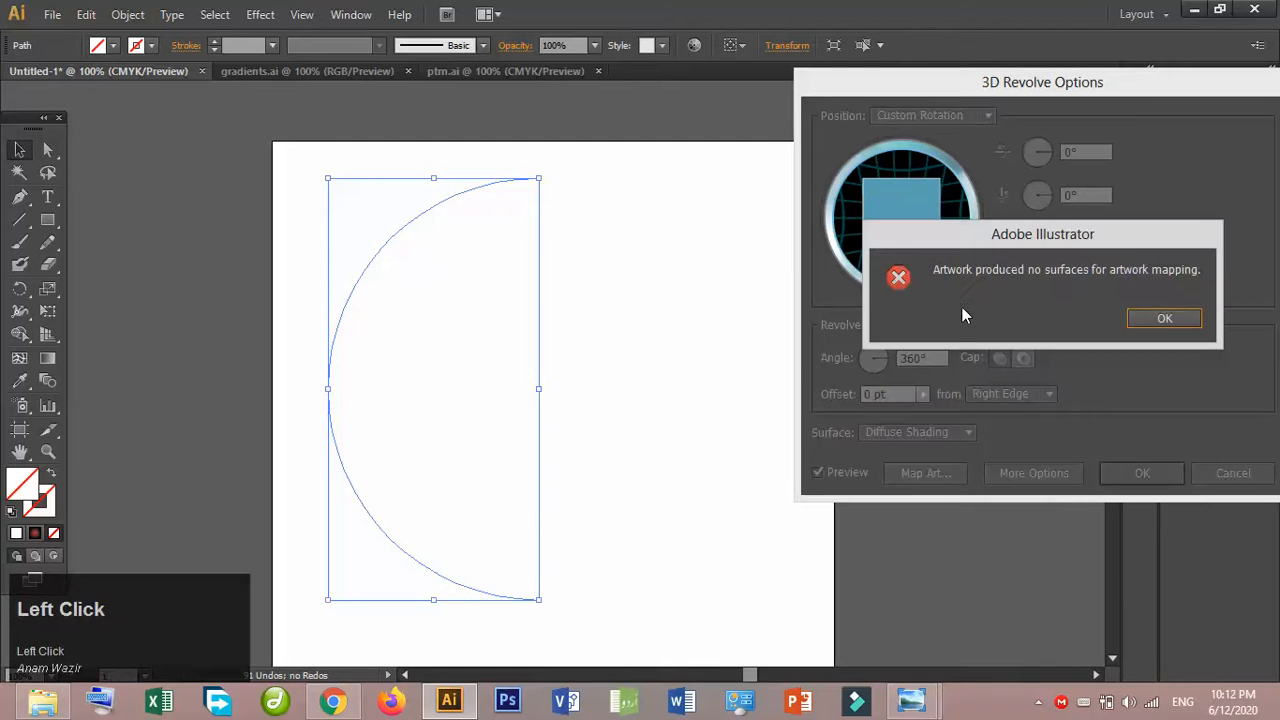
pyautogui.click(1168, 316)
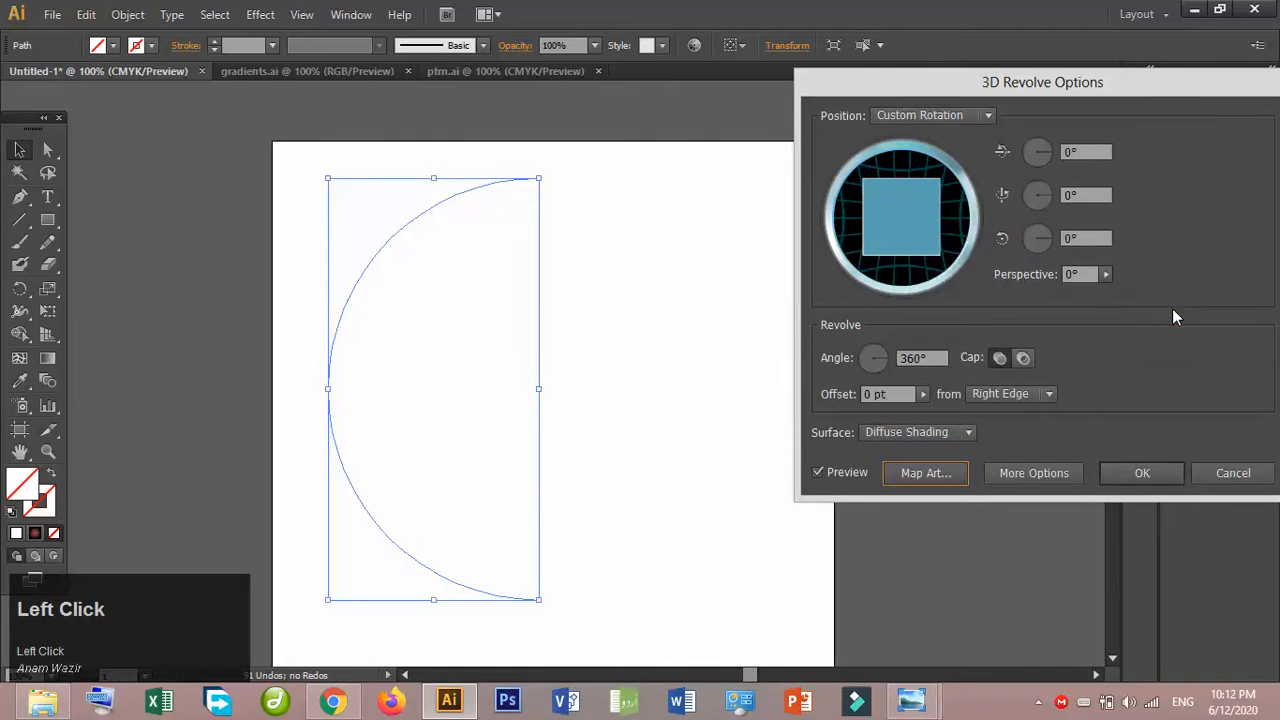
pyautogui.click(1209, 476)
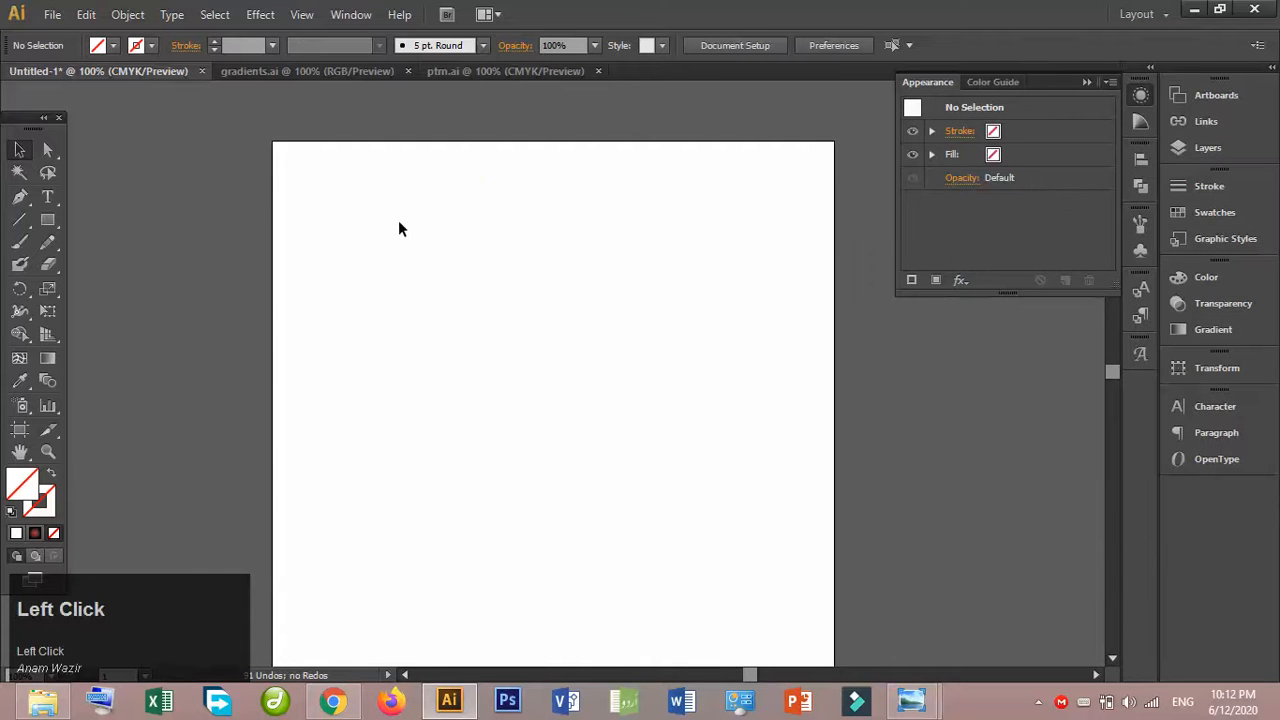
# - Select the left half circle and give it a 1 pt stroke
pyautogui.moveTo(346, 166); pyautogui.dragTo(483, 289)
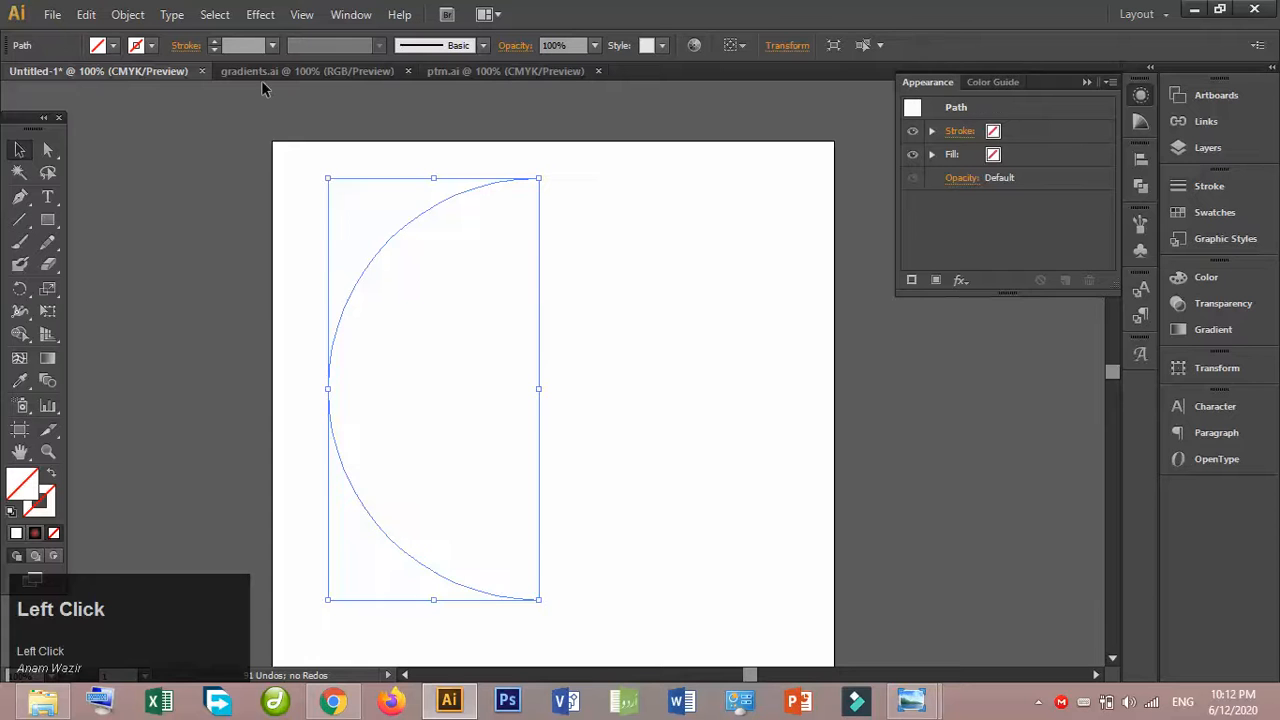
pyautogui.click(214, 41)
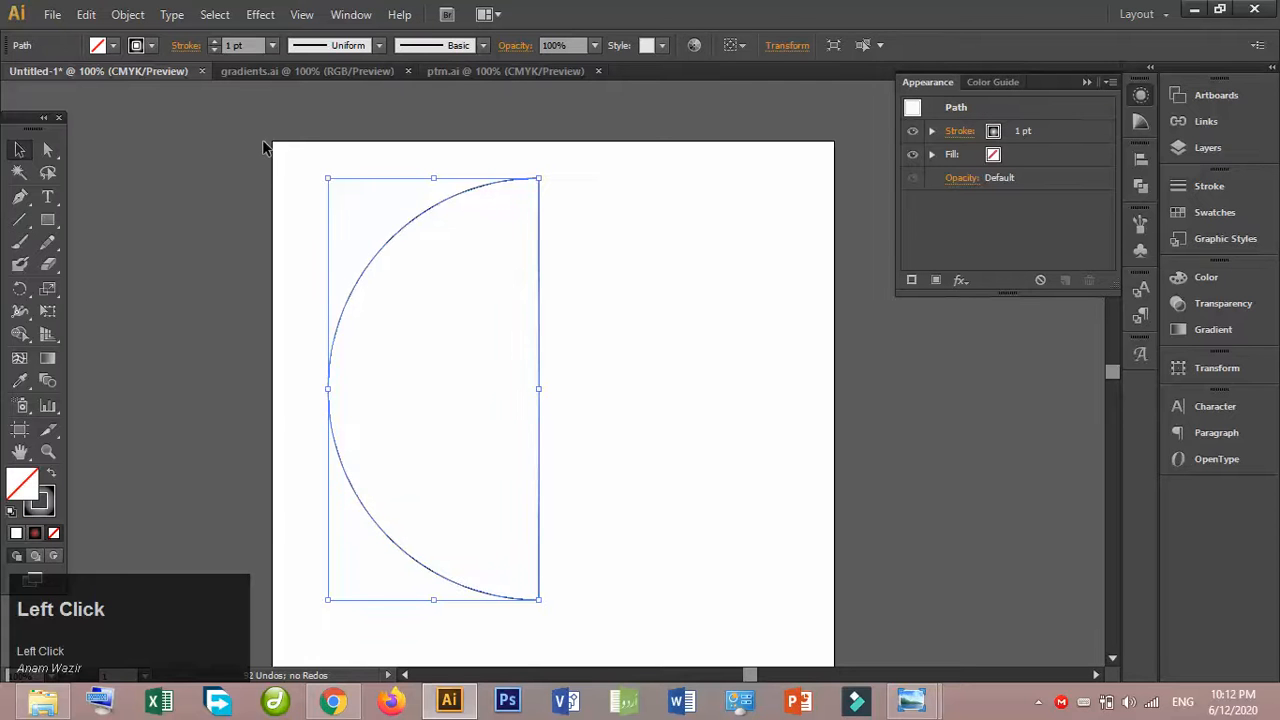
pyautogui.click(268, 145)
pyautogui.click(436, 216)
# - Apply a 3D Revolve effect to the stroked half circle with Preview turned on
pyautogui.click(968, 277)
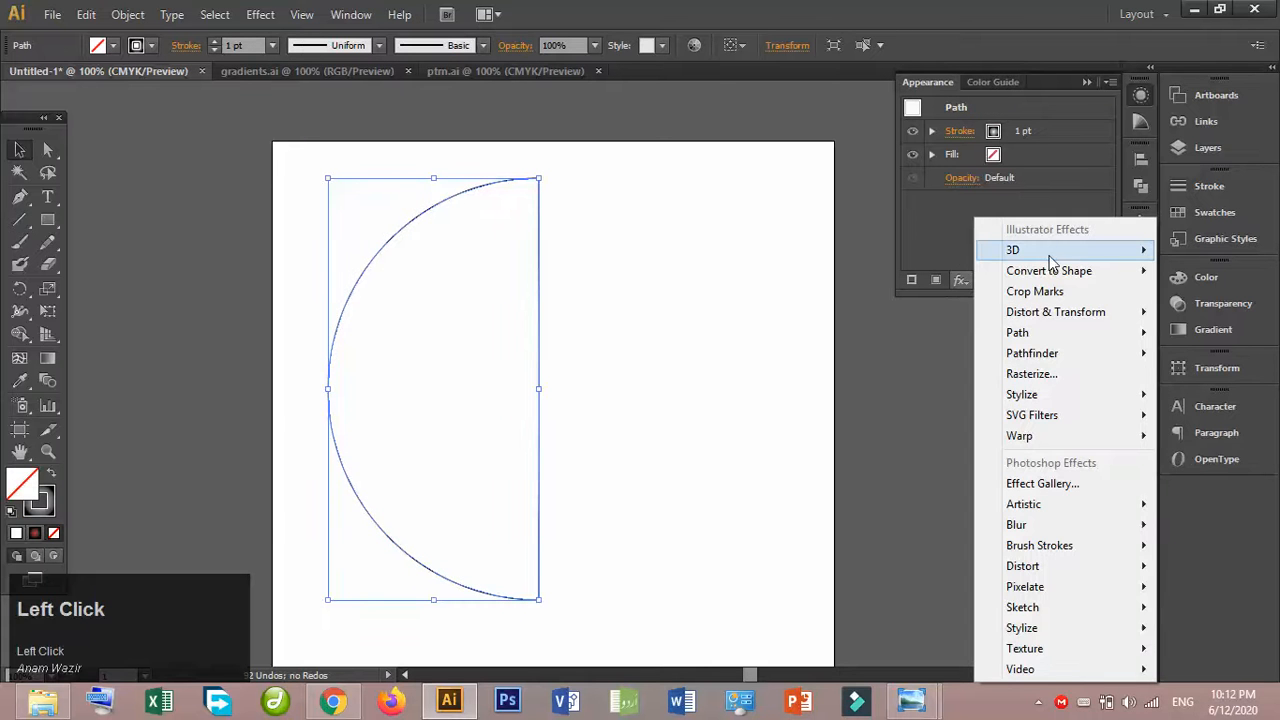
pyautogui.click(957, 279)
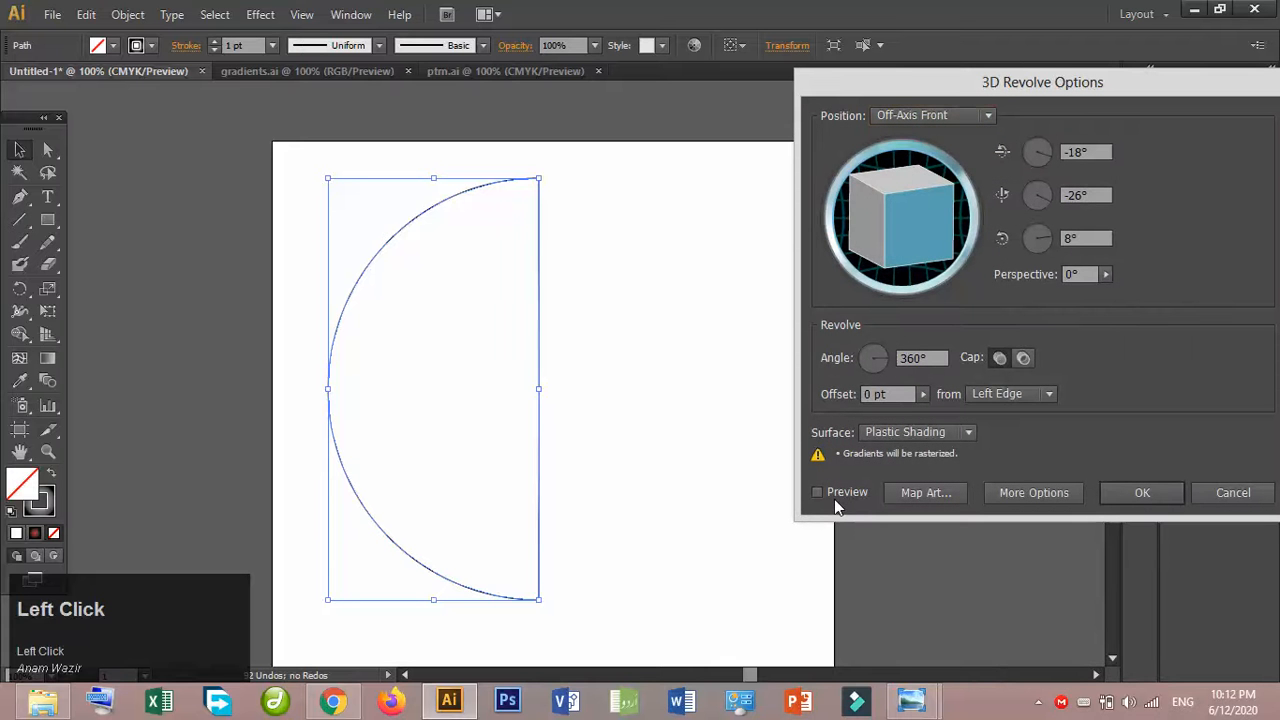
pyautogui.click(835, 500)
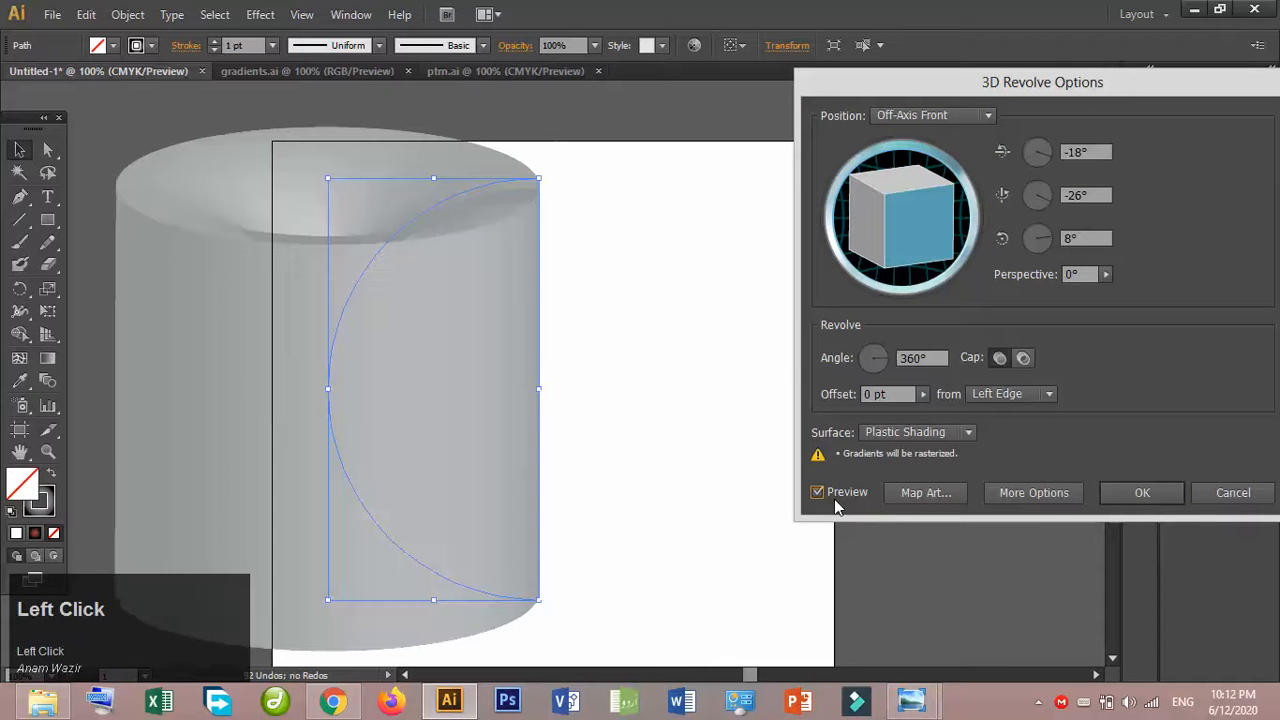
# - Set the X, Y and Z rotation angles of the revolve to 0°
pyautogui.click(1085, 152)
pyautogui.write('0')
pyautogui.moveTo(1100, 197); pyautogui.dragTo(1046, 200)
pyautogui.write('0')
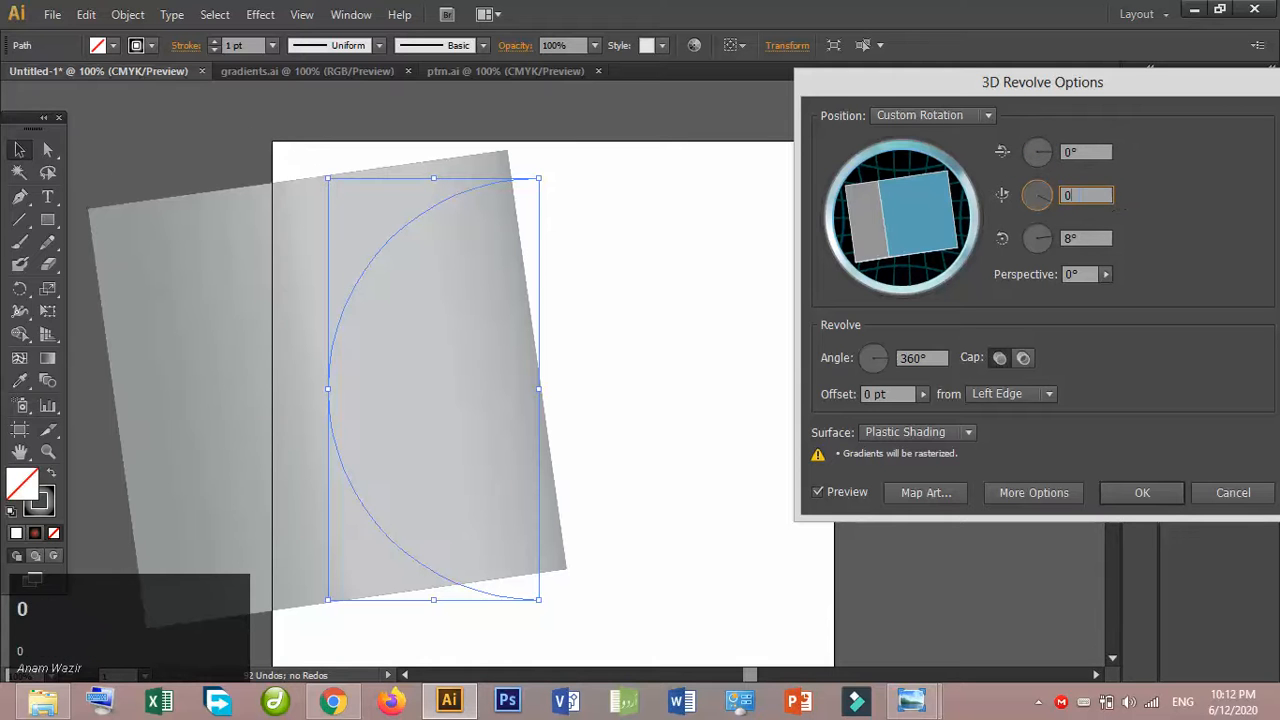
pyautogui.moveTo(1090, 240); pyautogui.dragTo(1015, 238)
pyautogui.write('0')
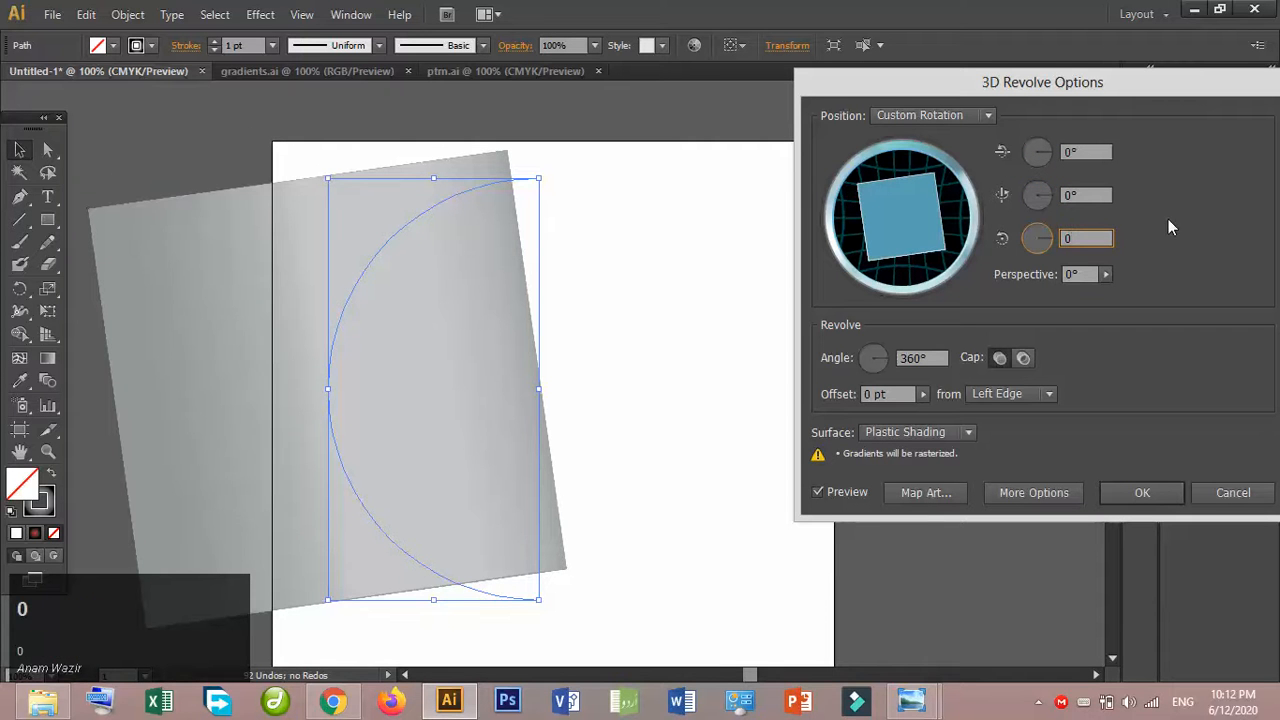
pyautogui.click(1088, 200)
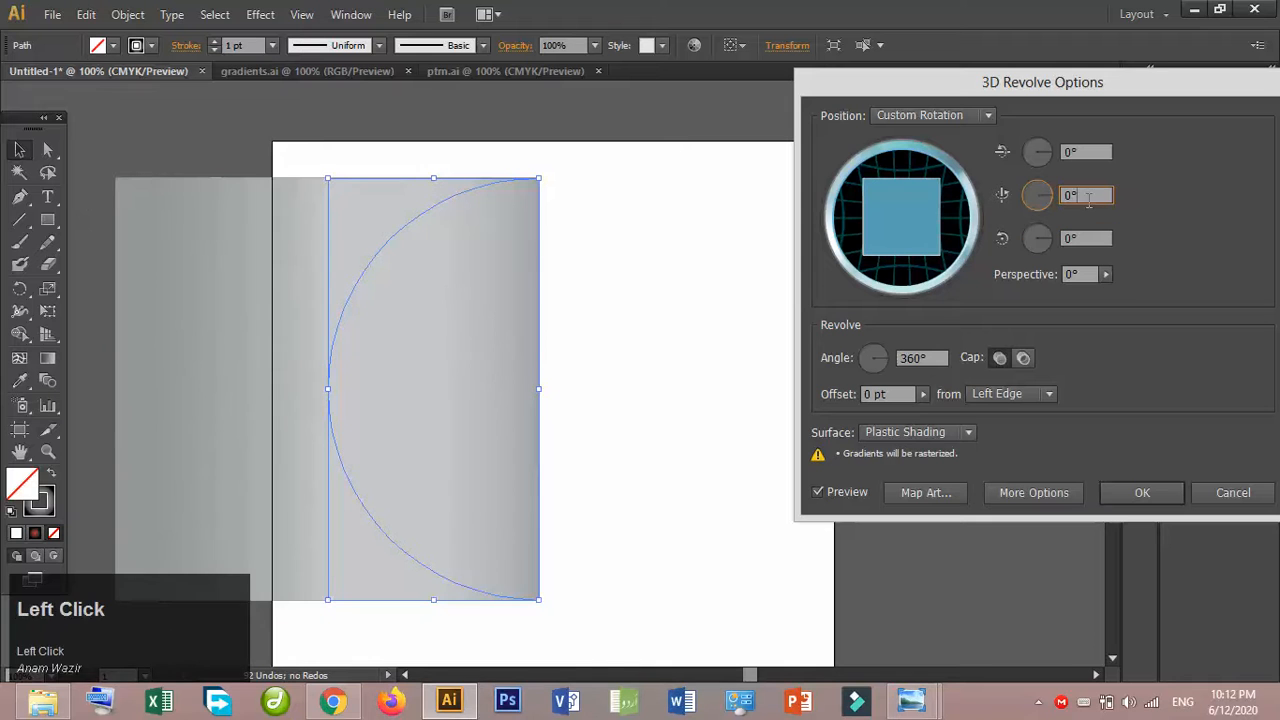
# - Set the revolve to offset from the Right Edge and its surface to Diffuse Shading
pyautogui.click(1012, 398)
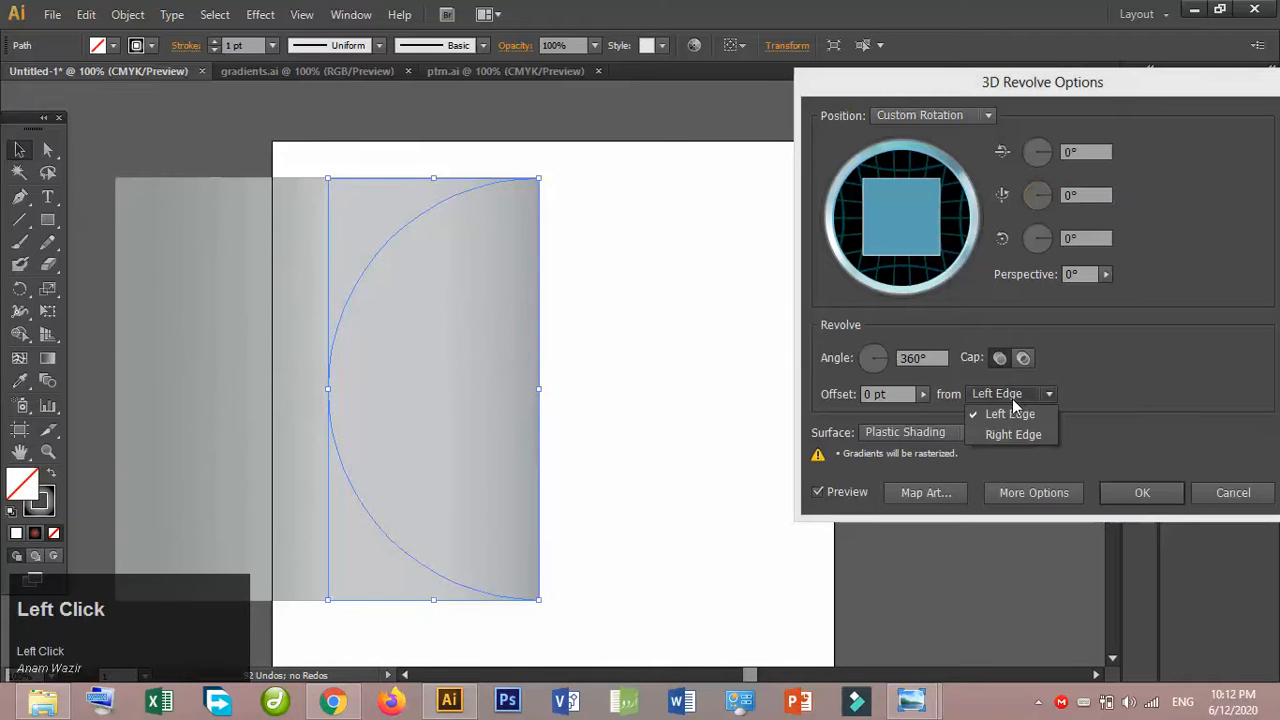
pyautogui.click(1018, 437)
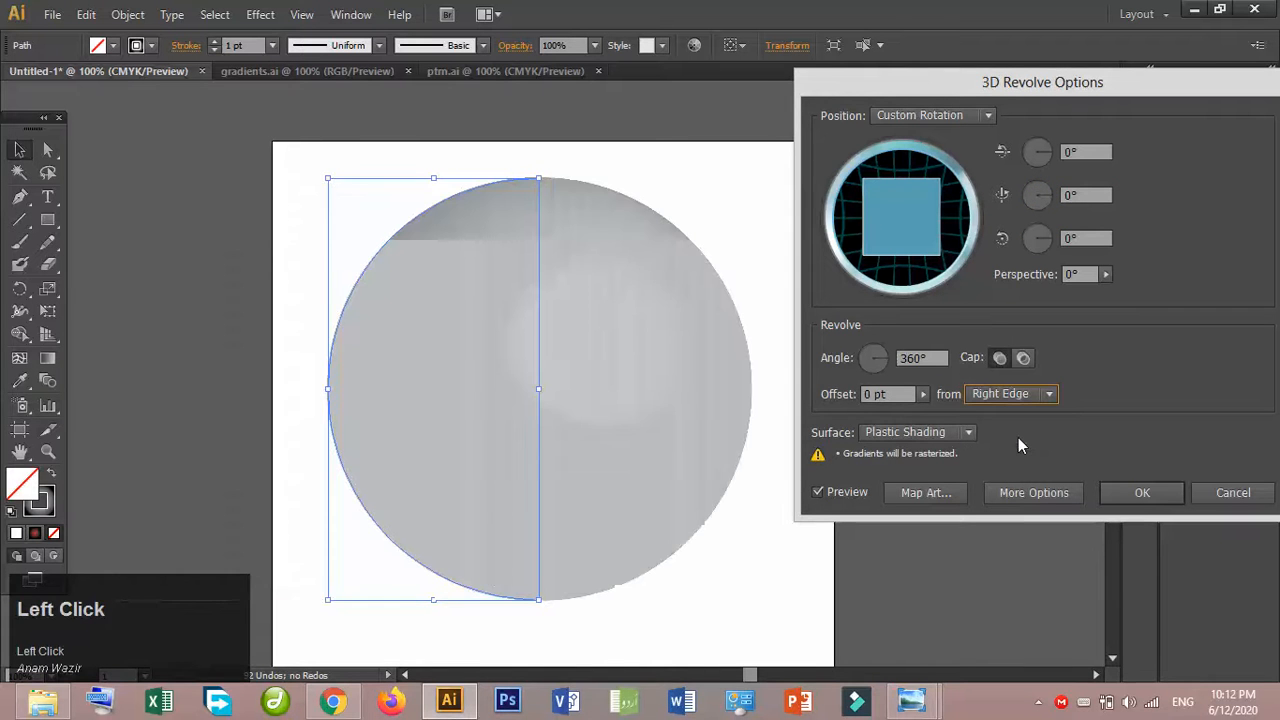
pyautogui.click(921, 432)
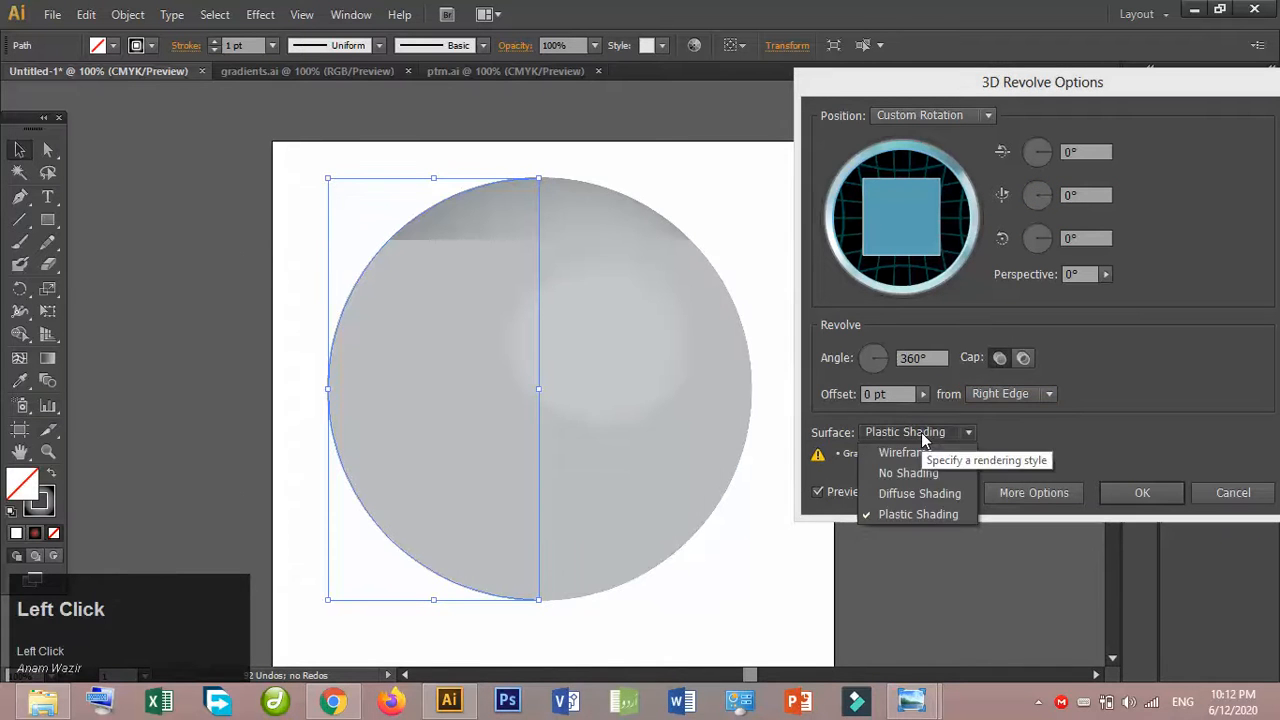
pyautogui.click(902, 493)
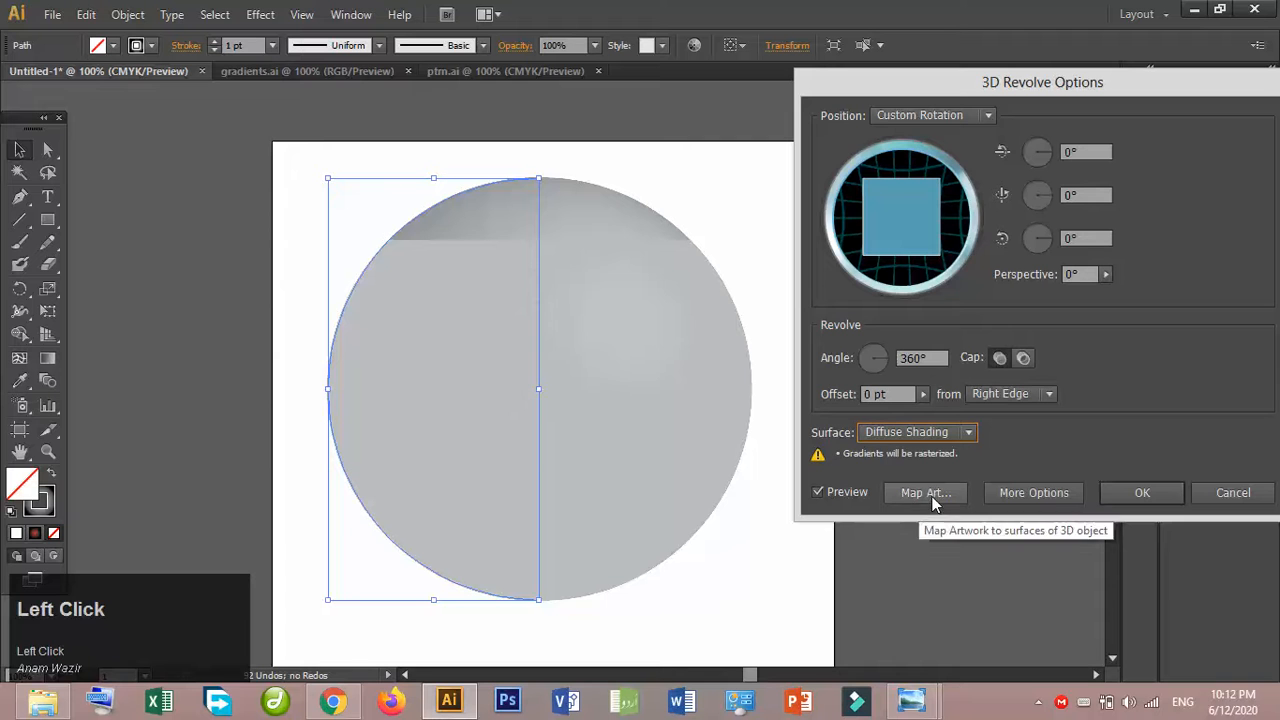
# - Start Map Art for the sphere with Invisible Geometry on and advance to surface 5 of 5
pyautogui.click(919, 500)
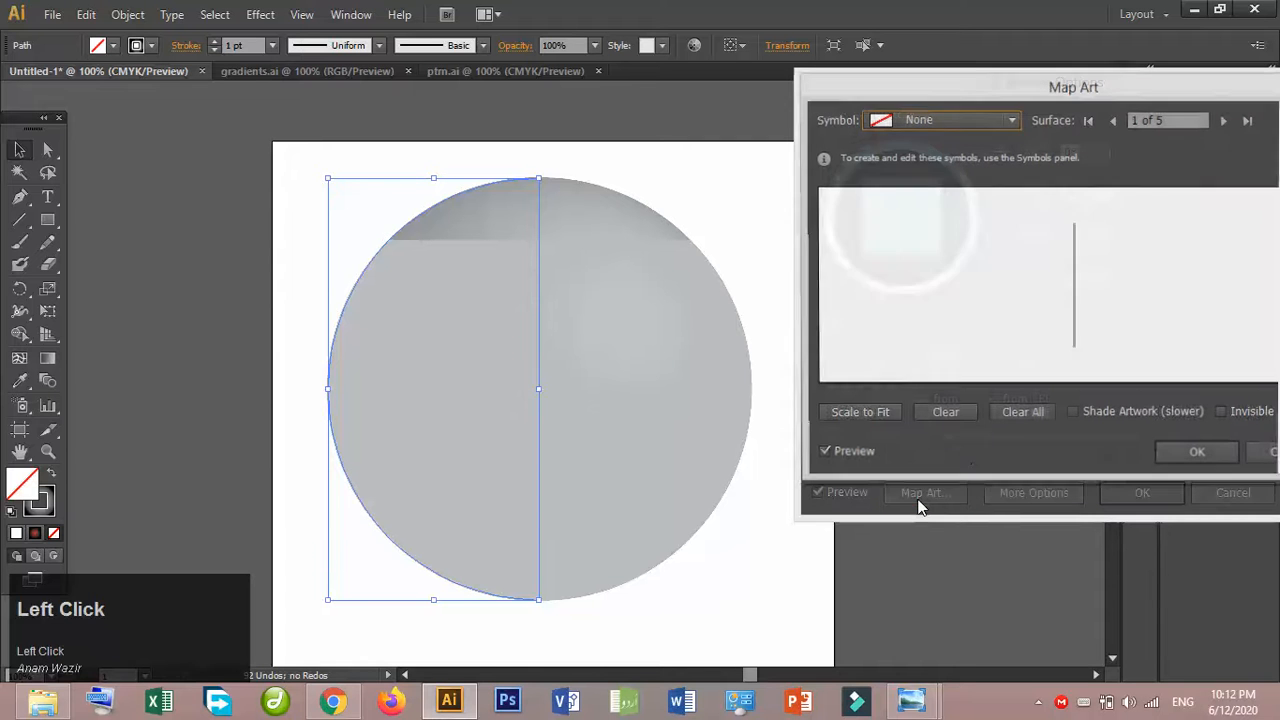
pyautogui.click(1223, 415)
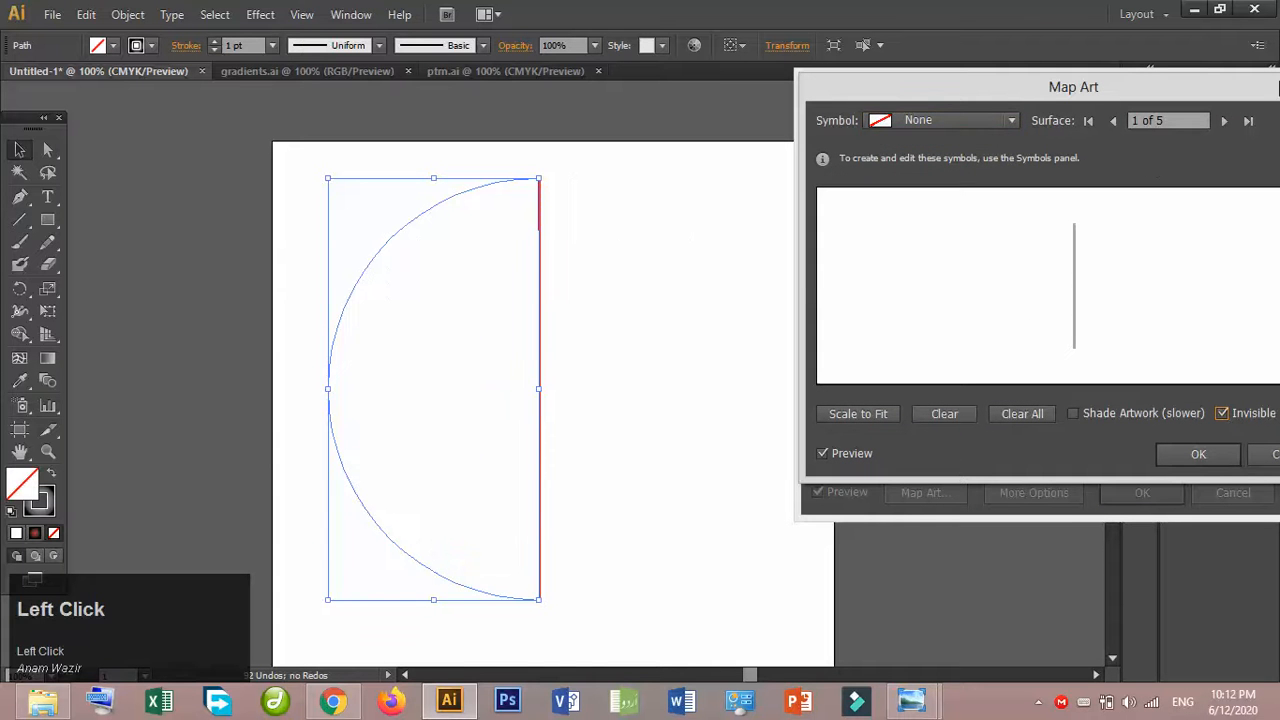
pyautogui.click(1224, 120)
pyautogui.click(1224, 120)
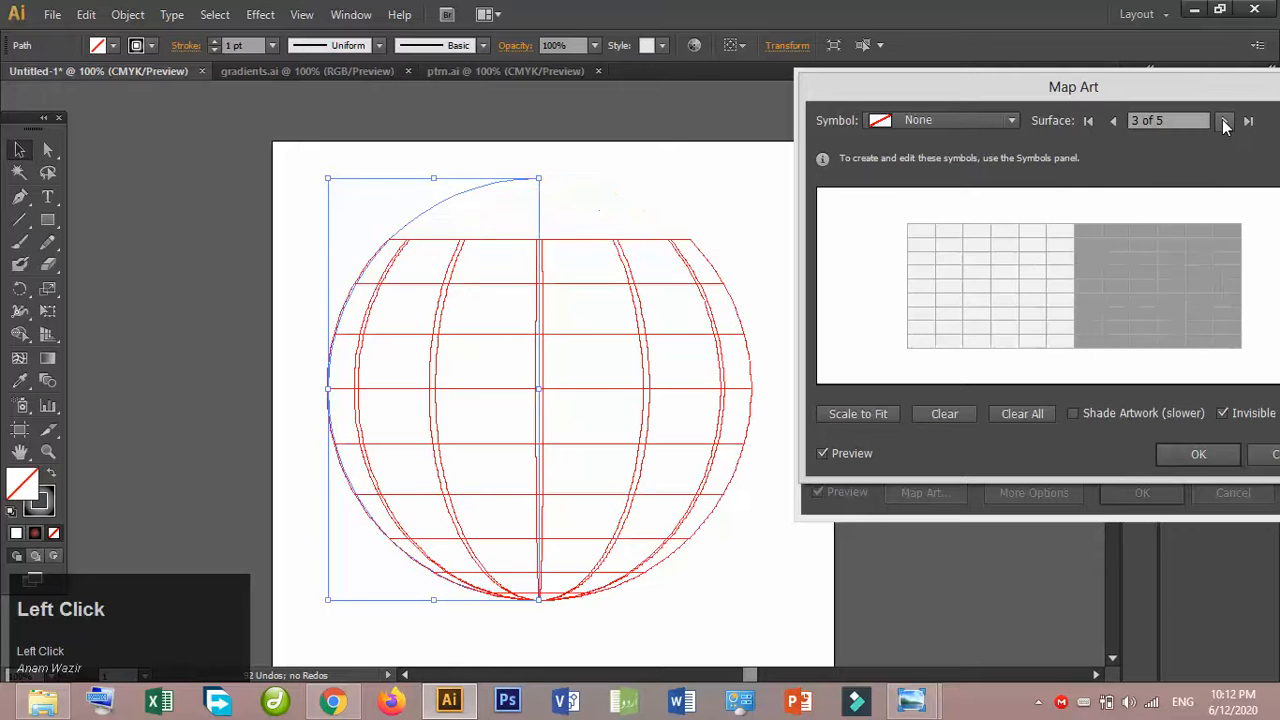
pyautogui.click(1224, 120)
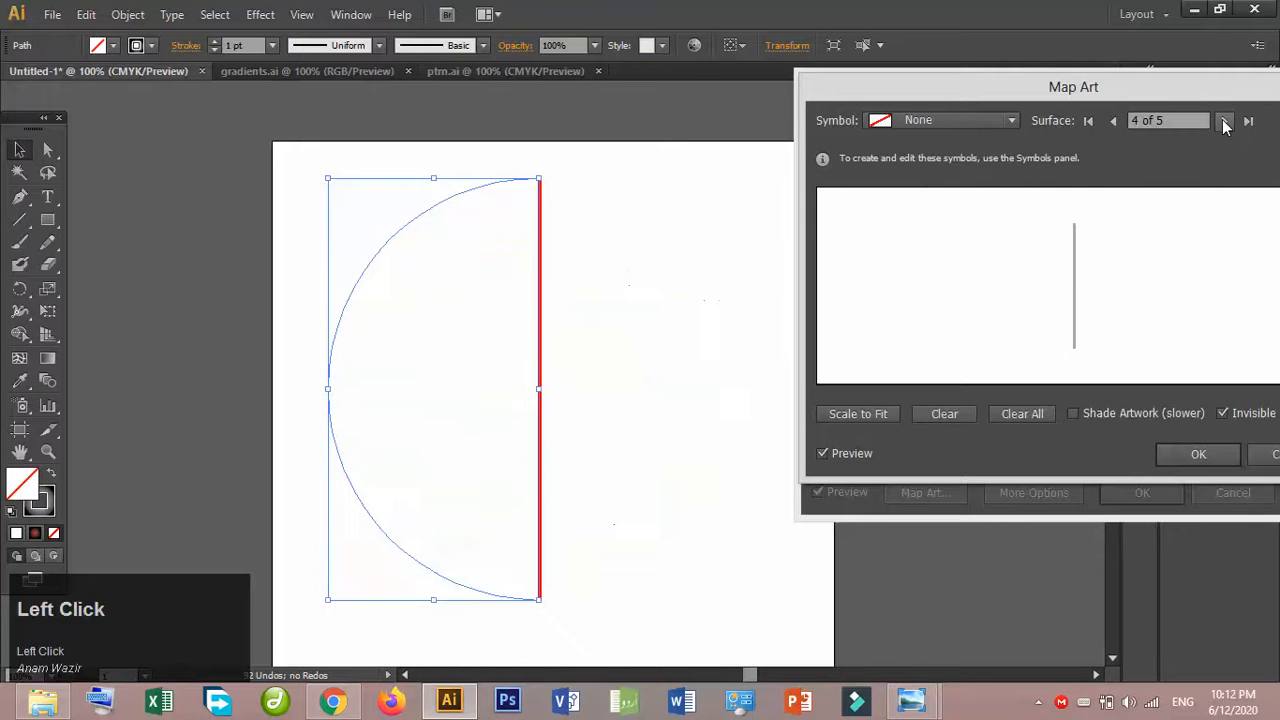
pyautogui.click(1224, 120)
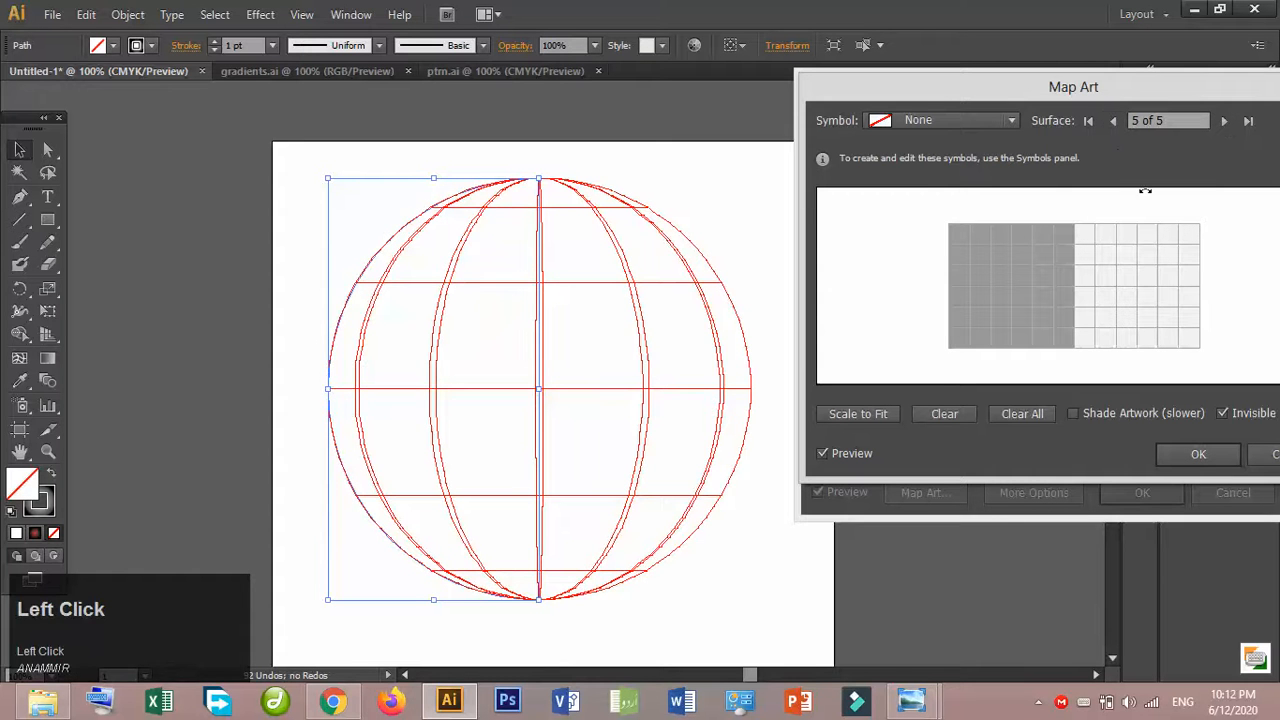
# - Try mapping New Symbol 2 scaled to fit on surface 5, and clear it from the surface
pyautogui.click(955, 119)
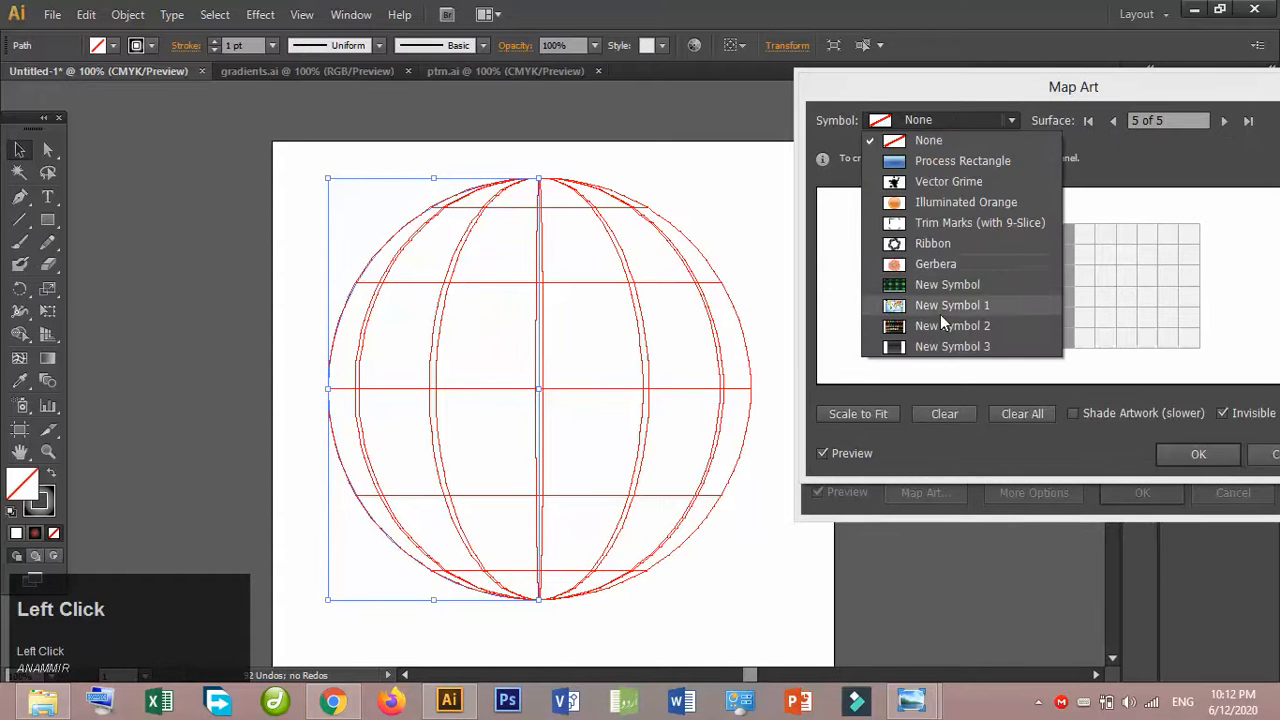
pyautogui.click(941, 323)
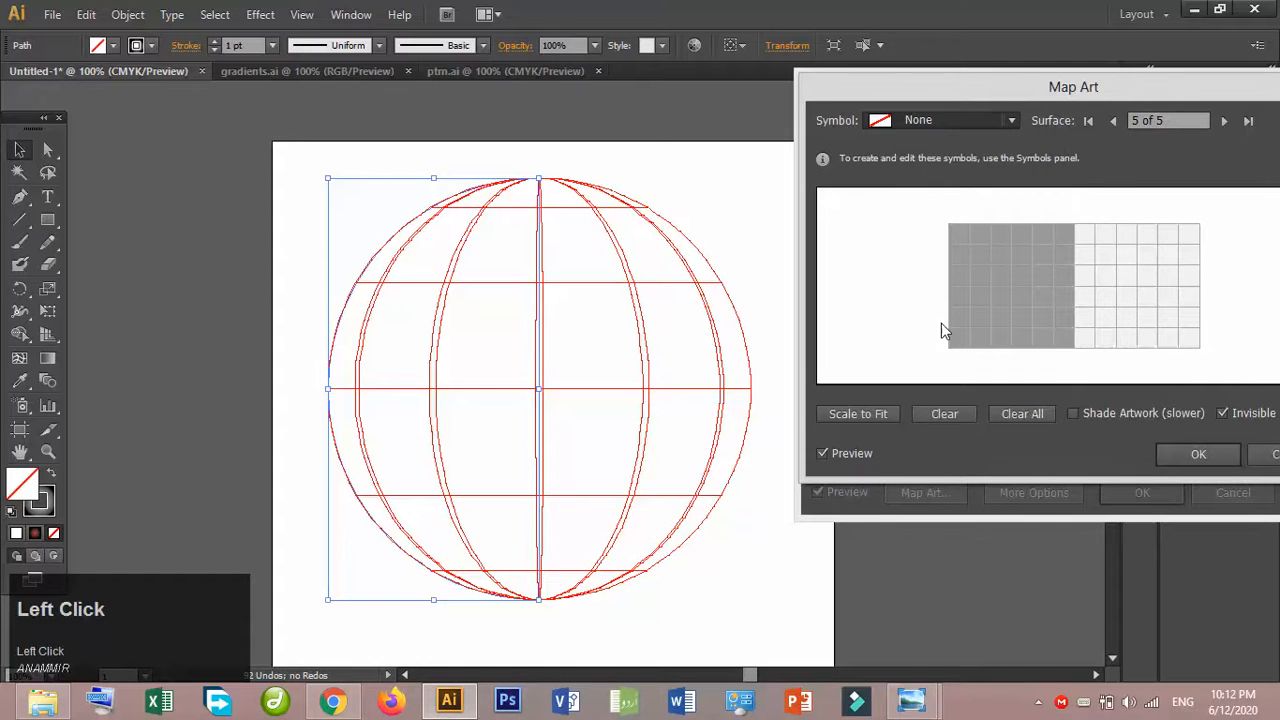
pyautogui.click(848, 418)
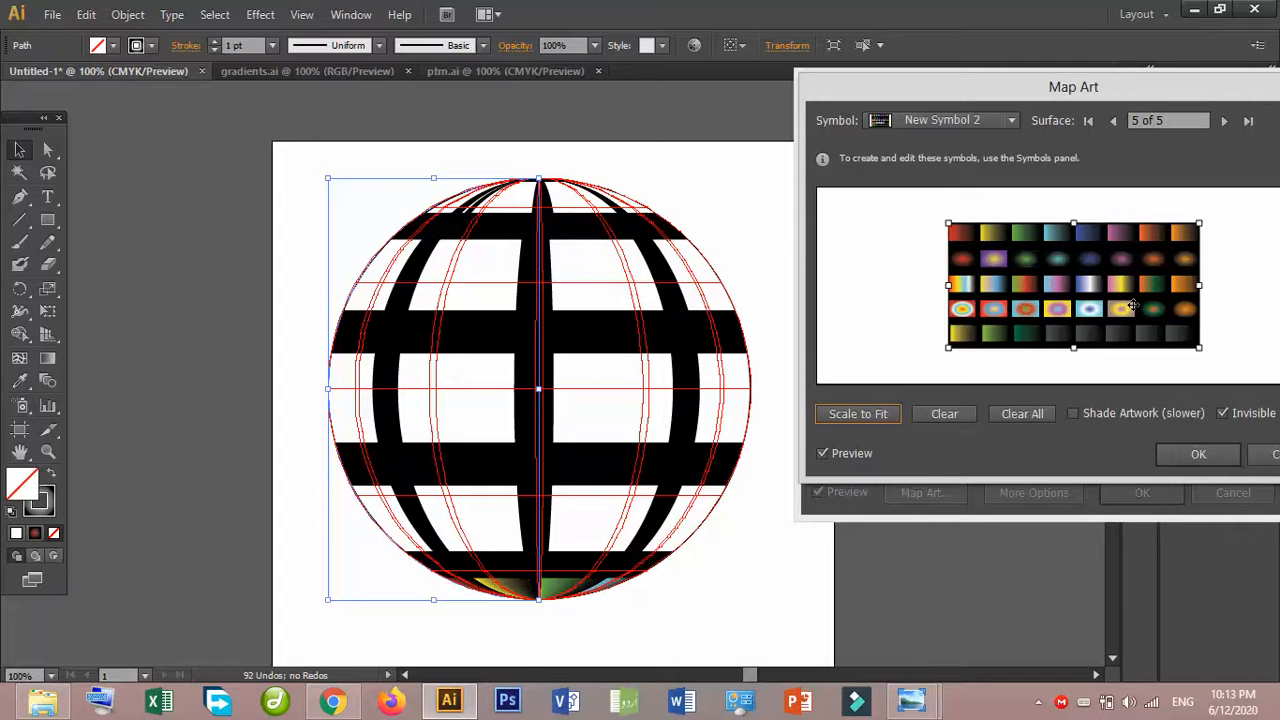
pyautogui.click(944, 415)
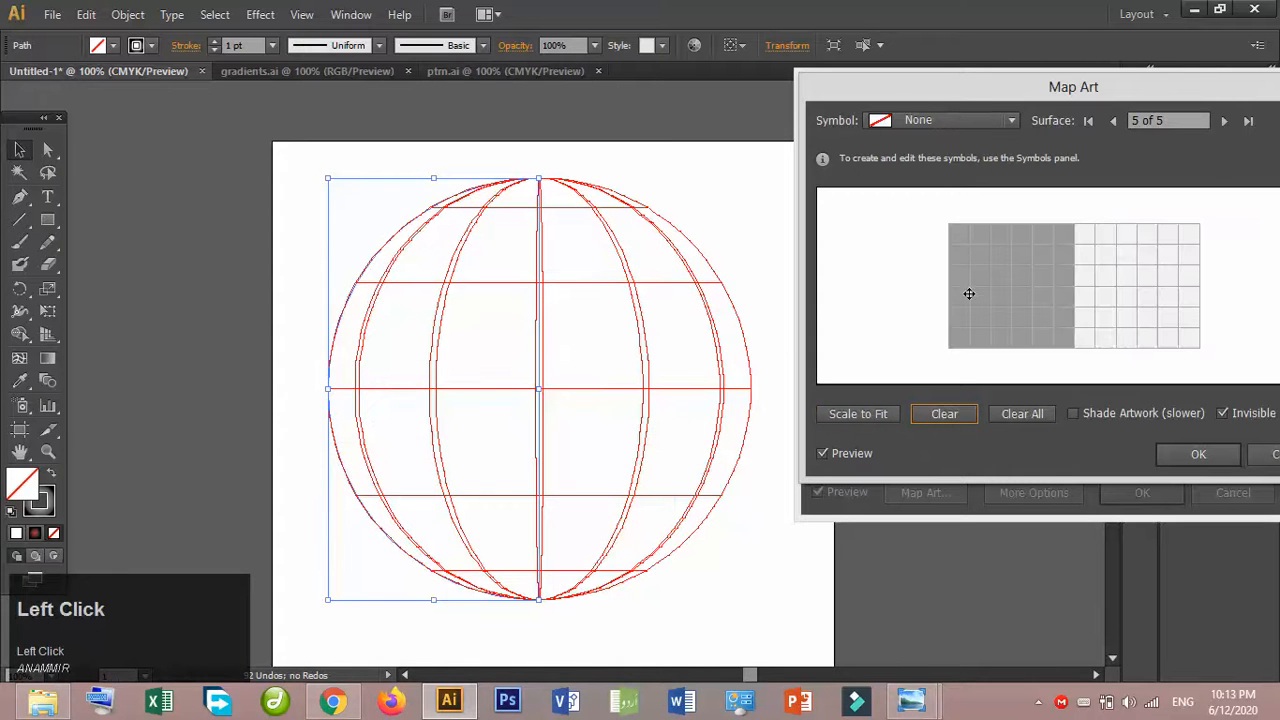
# - Cycle through the sphere's surfaces back to surface 5 and try mapping New Symbol 3 onto it
pyautogui.click(1224, 121)
pyautogui.click(1224, 121)
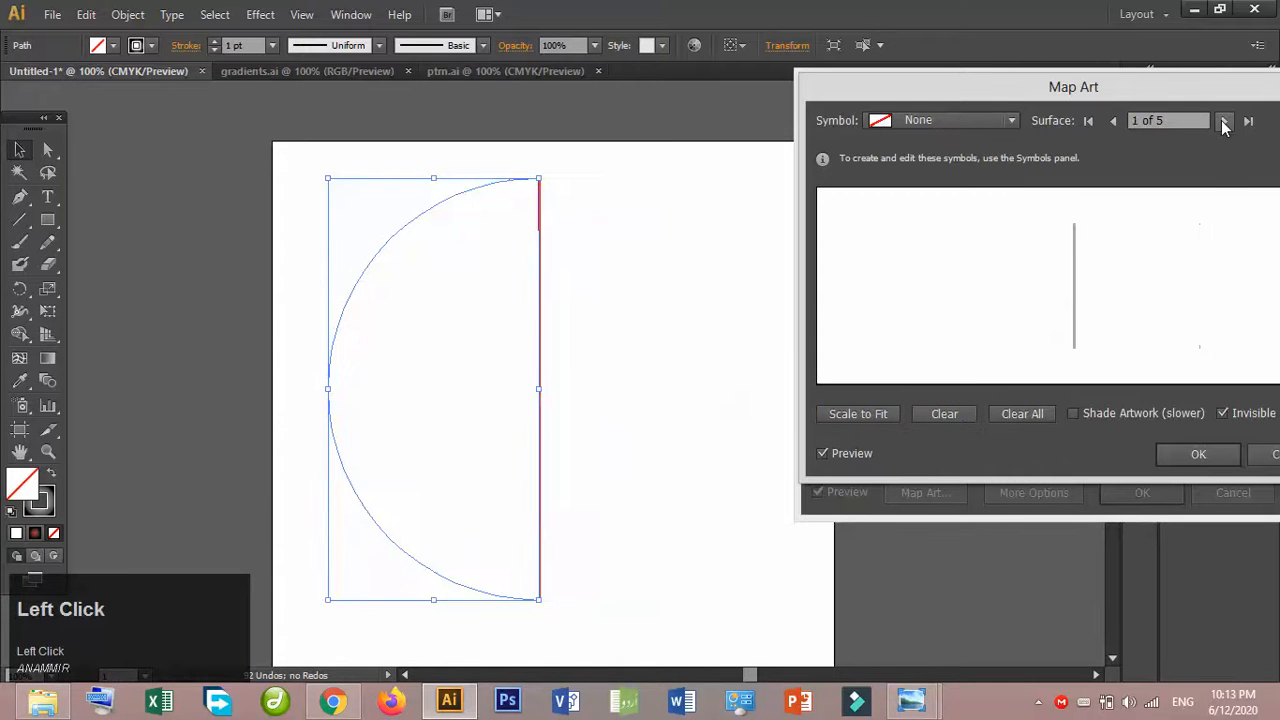
pyautogui.click(1224, 121)
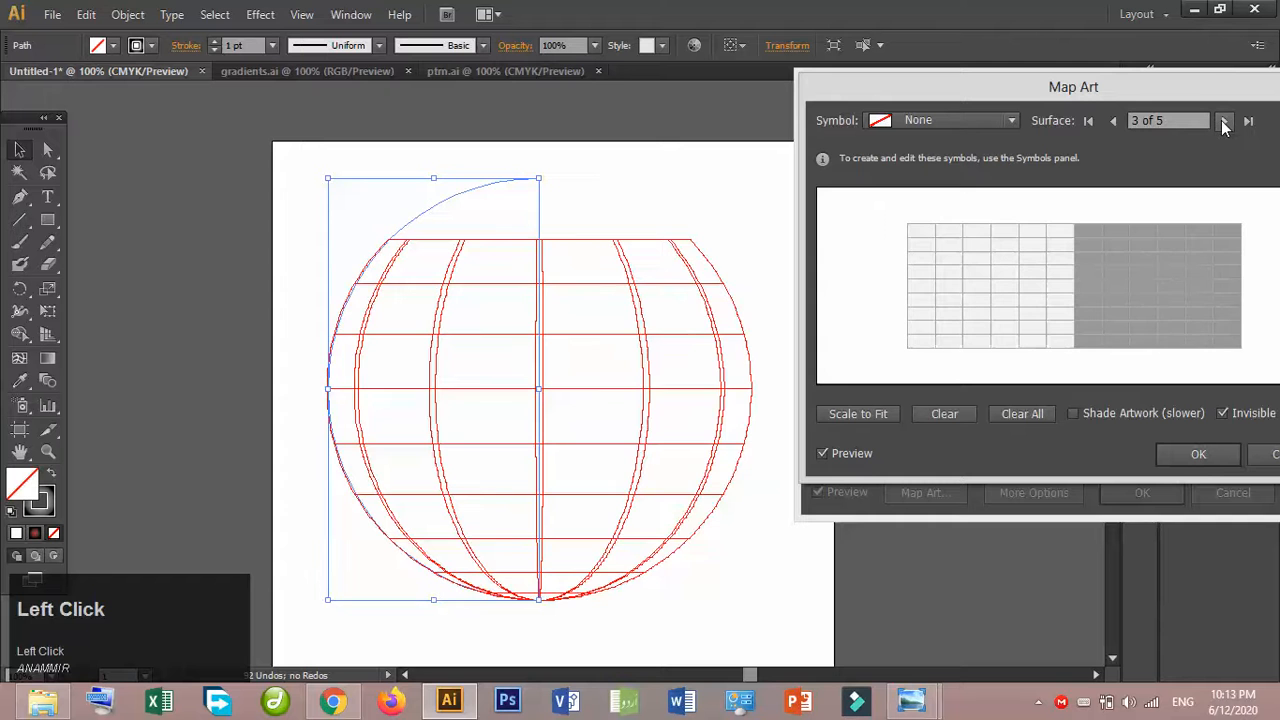
pyautogui.click(1224, 121)
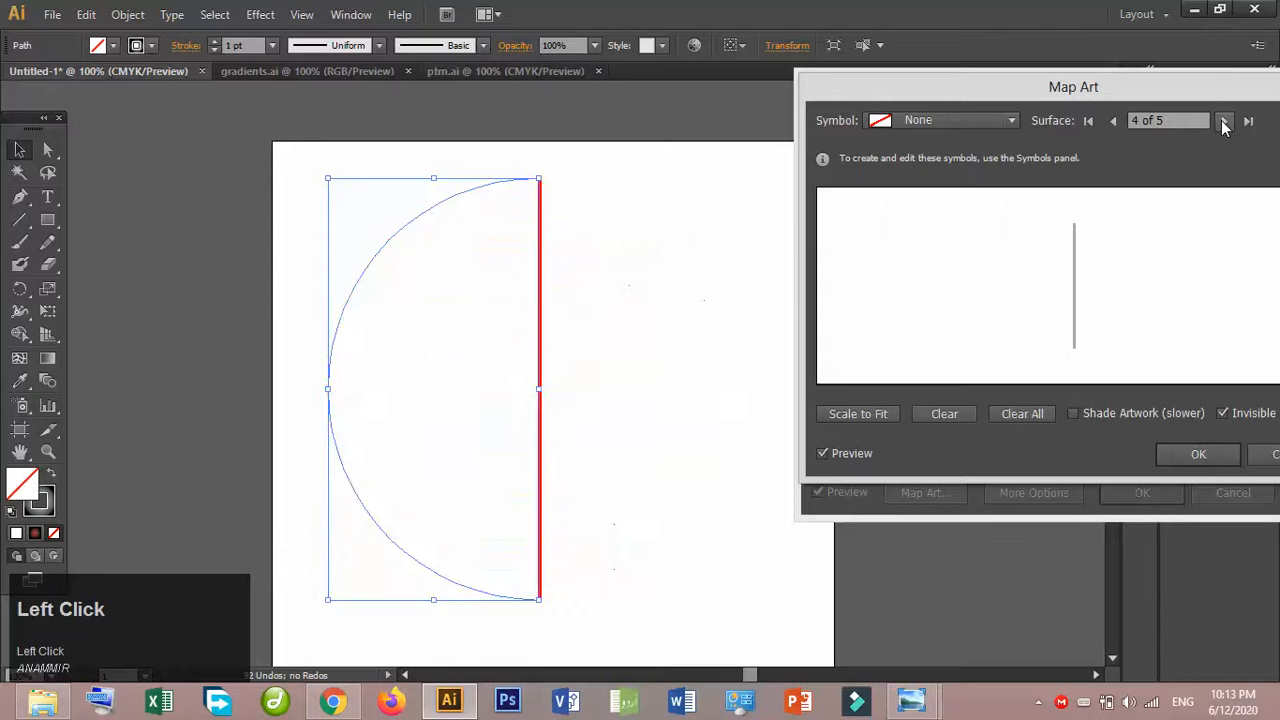
pyautogui.click(1224, 121)
pyautogui.click(957, 121)
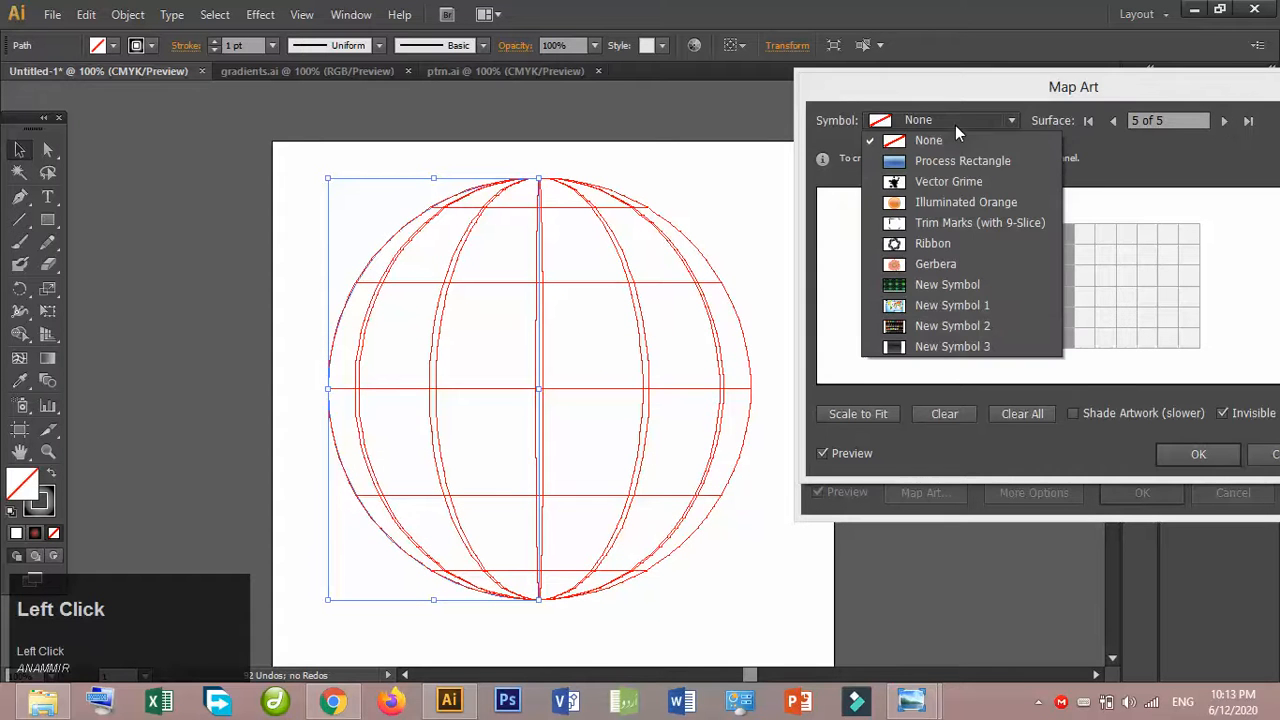
pyautogui.click(937, 346)
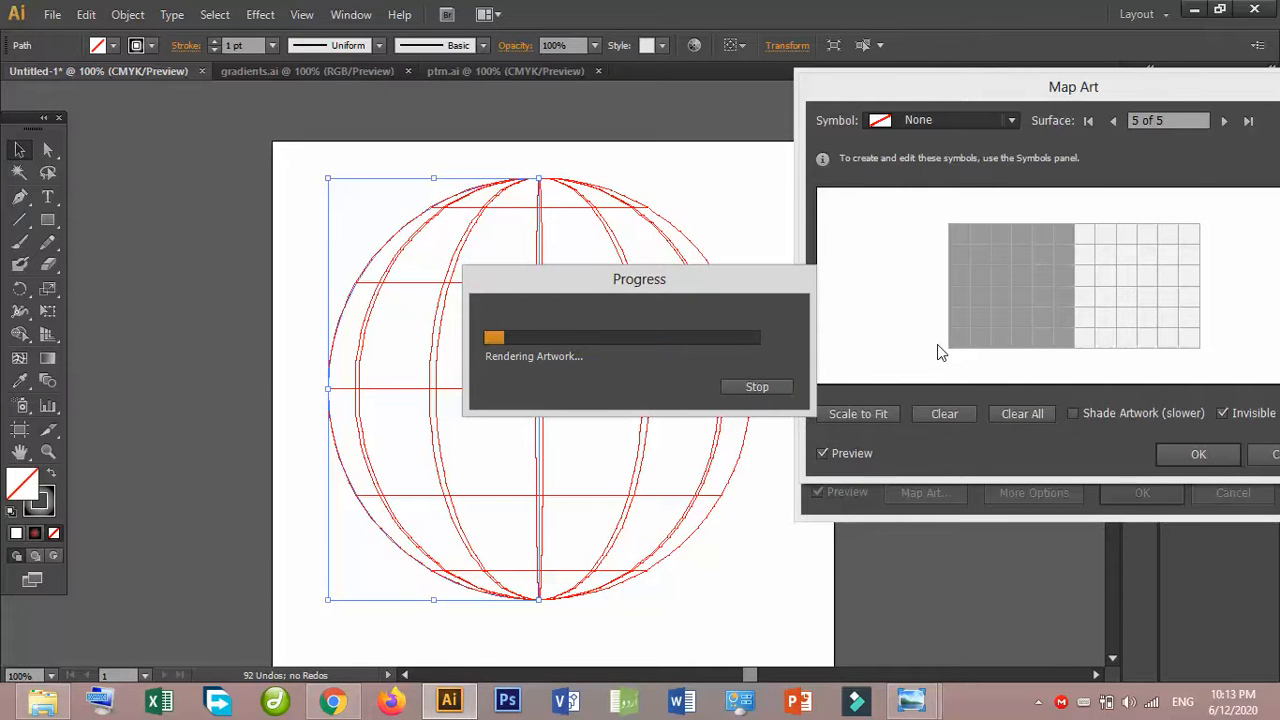
pyautogui.click(1037, 701)
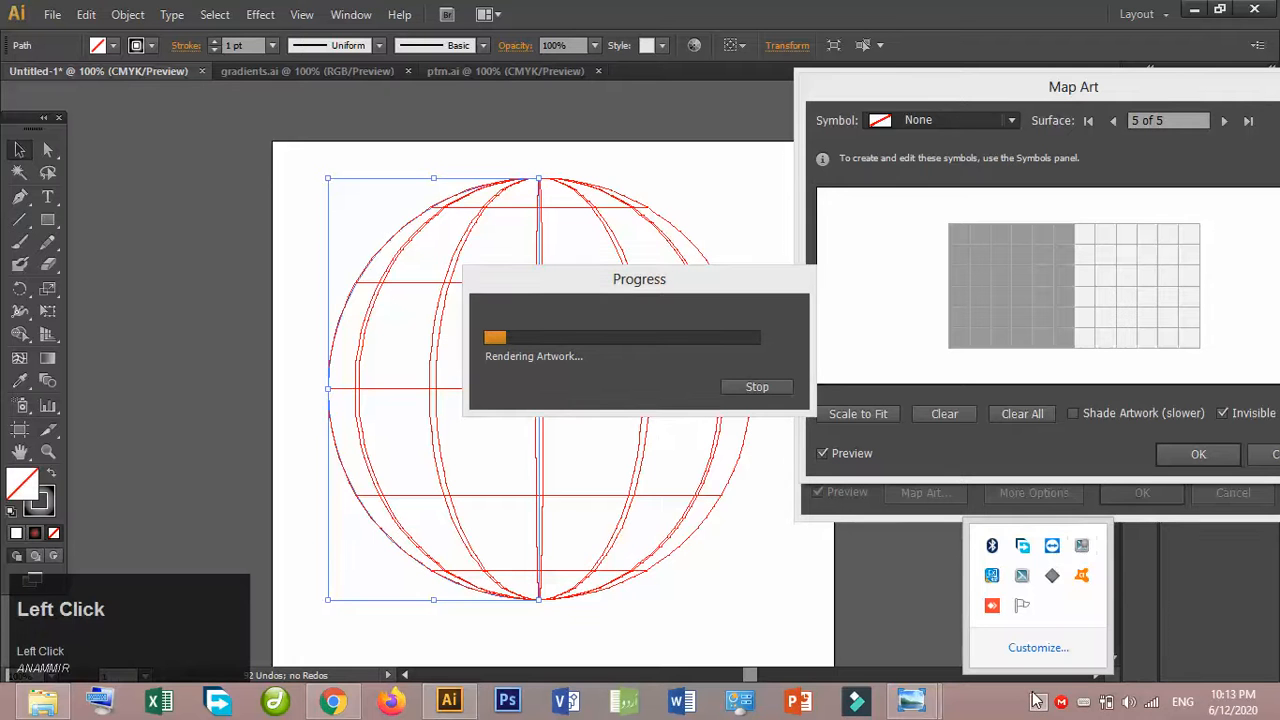
pyautogui.click(1081, 546)
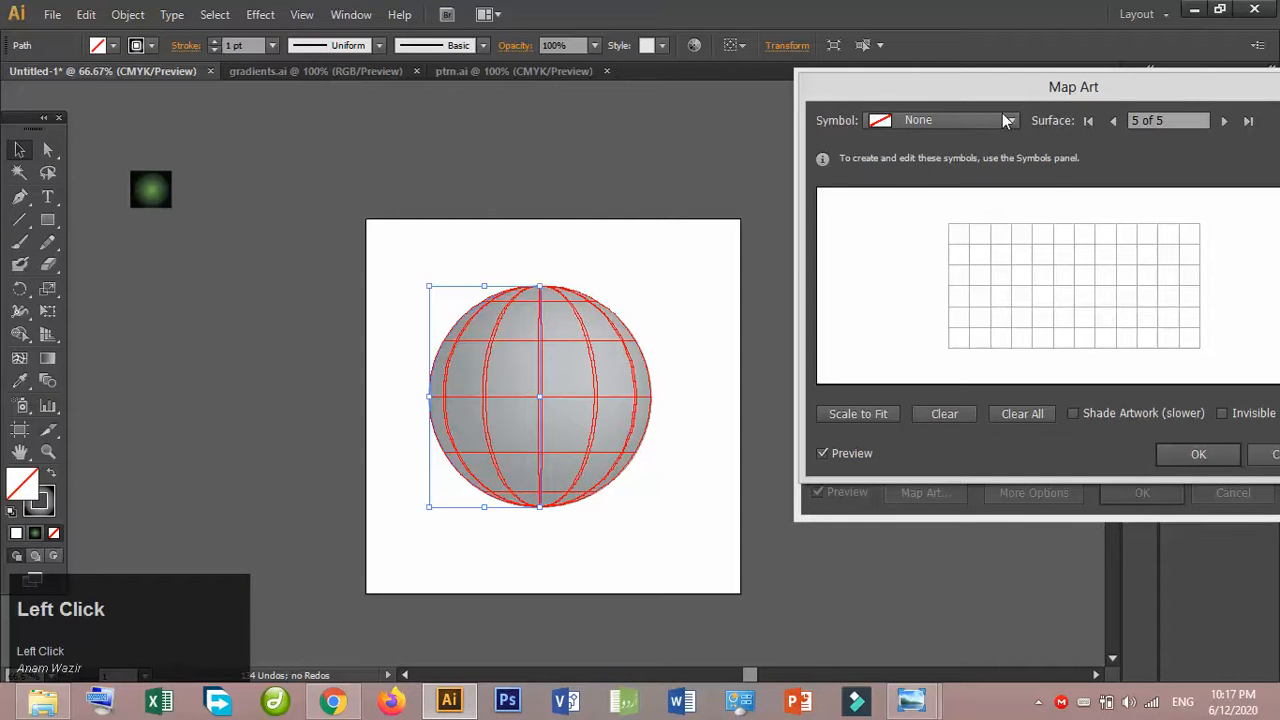
# - Map New Symbol 3 onto surface 5 and view the lightglobe image in Windows Photo Viewer before returning to Illustrator
pyautogui.click(981, 124)
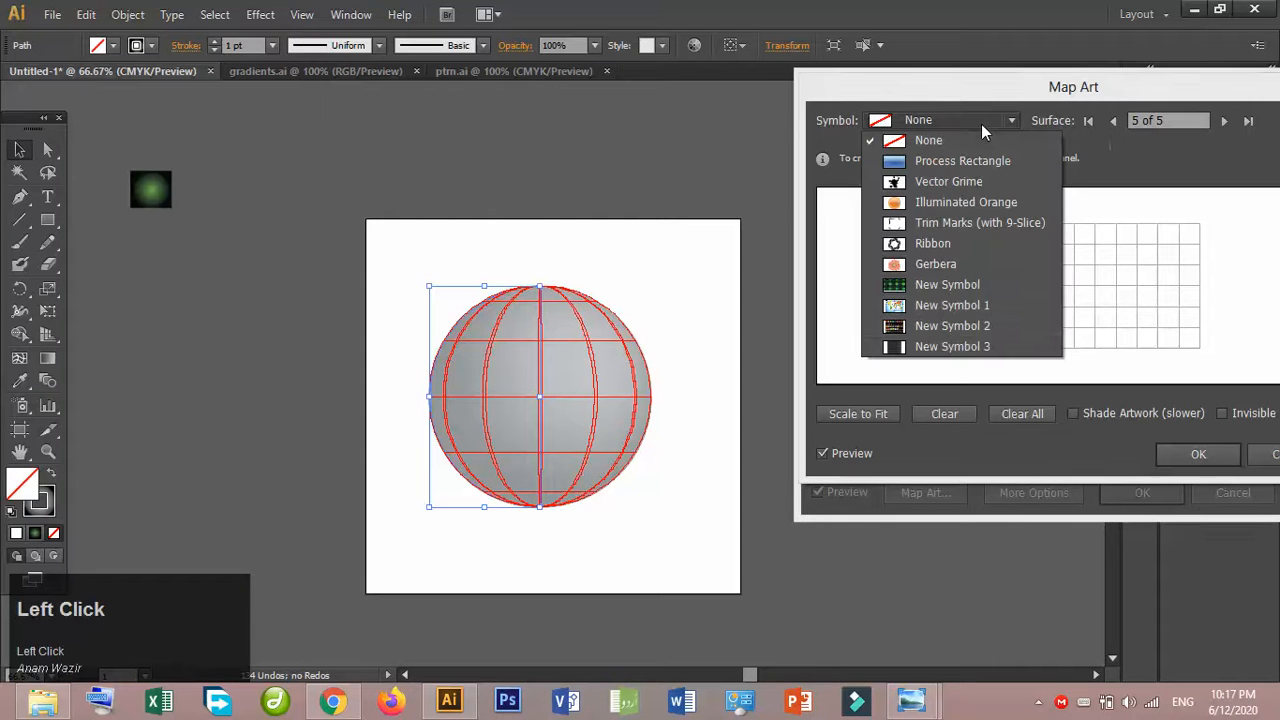
pyautogui.click(943, 346)
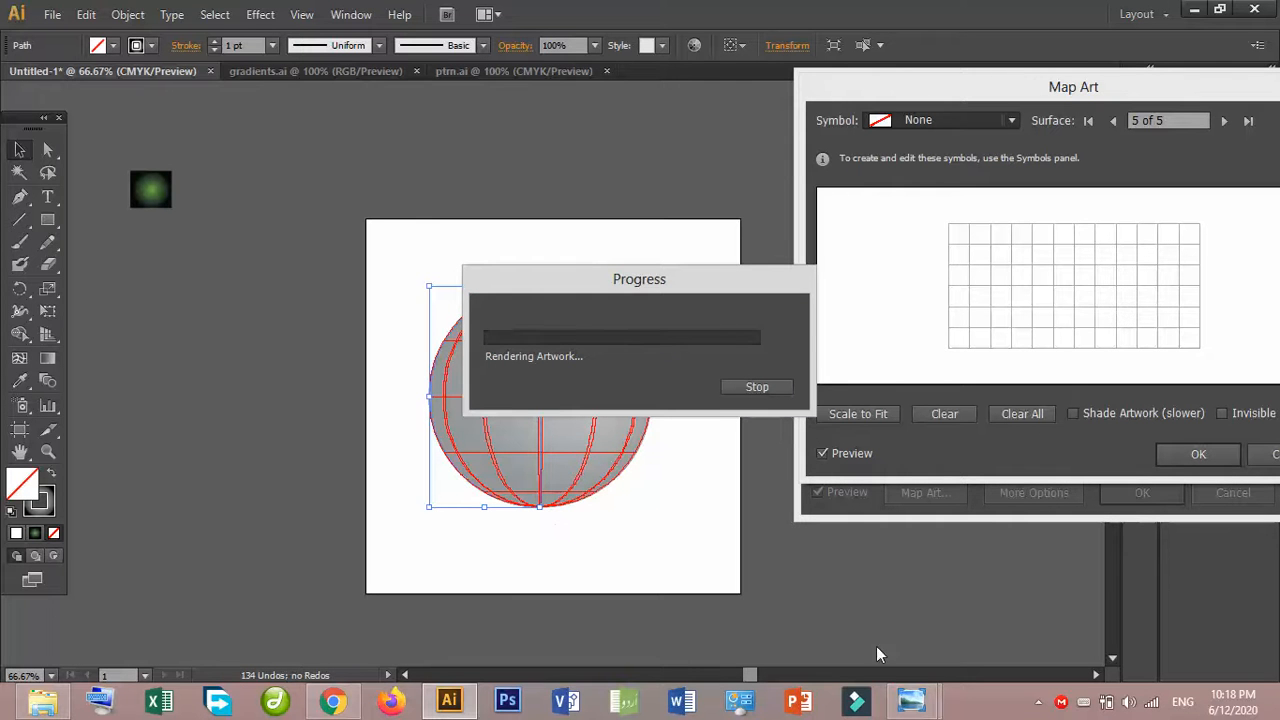
pyautogui.moveTo(893, 703)
pyautogui.click(853, 629)
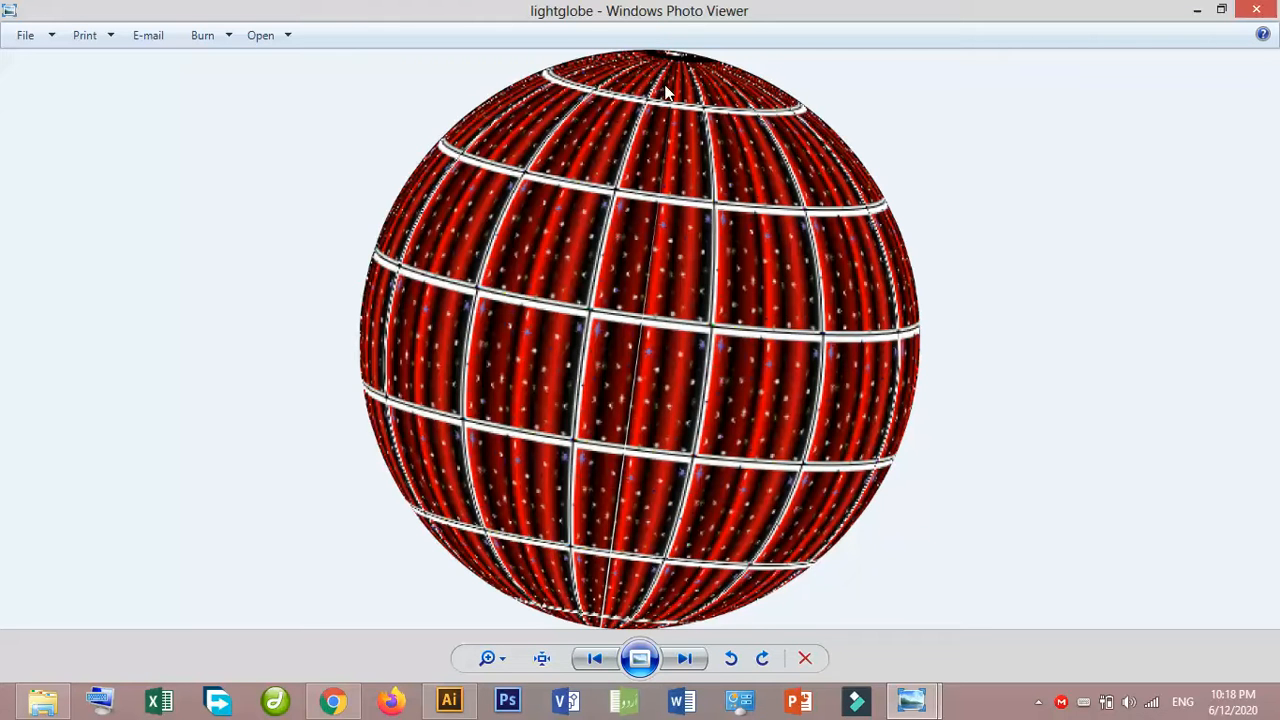
pyautogui.click(907, 703)
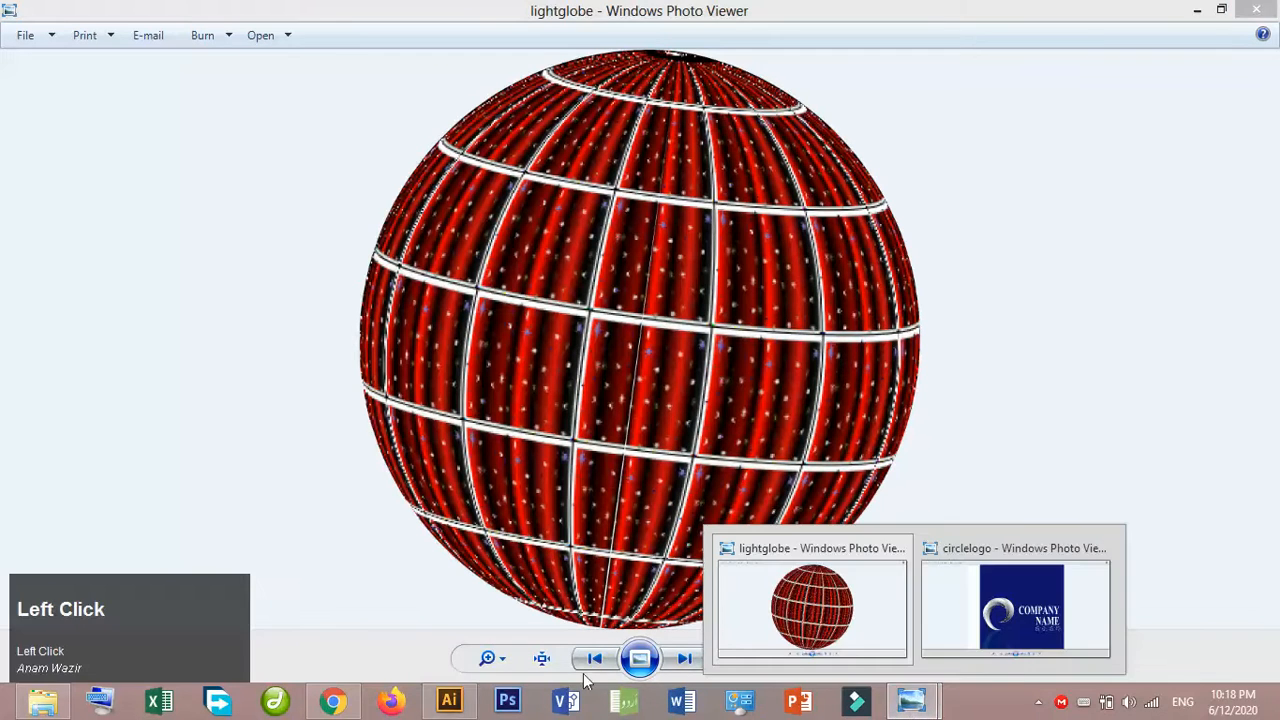
pyautogui.click(465, 708)
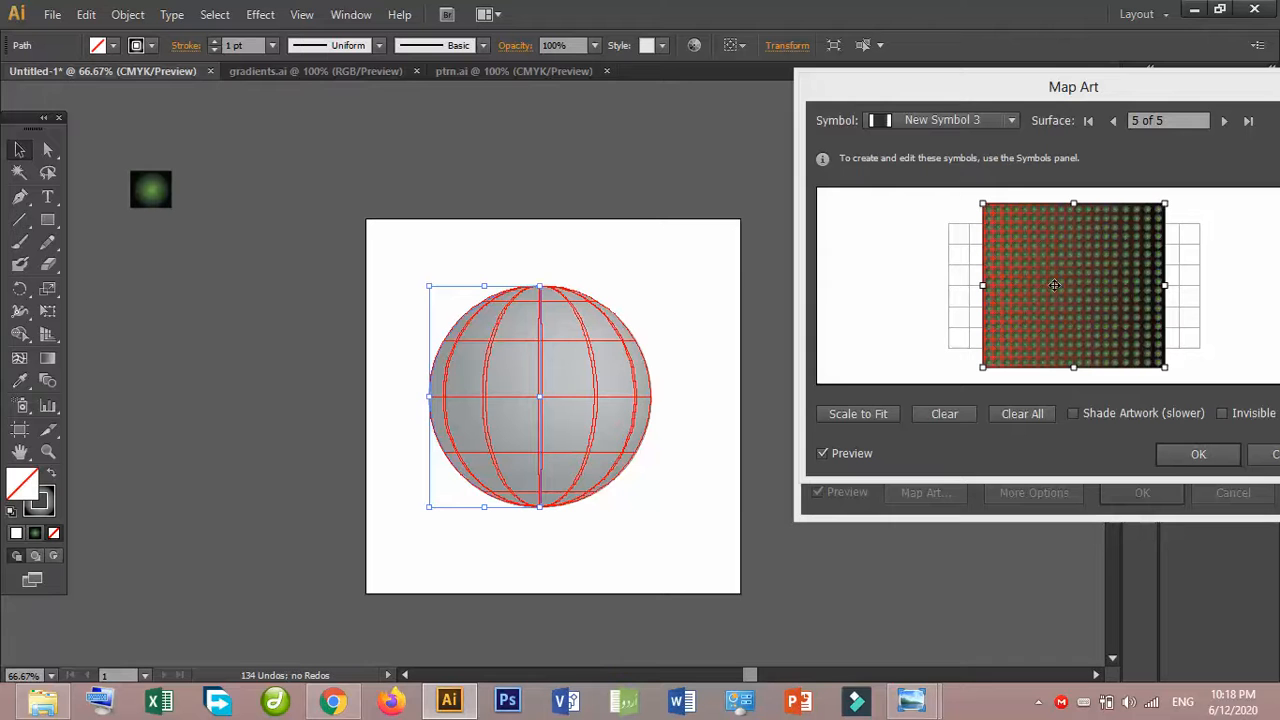
# - Turn on Invisible Geometry, scale the mapped symbol to fit the sphere's surface, and accept the Map Art settings
pyautogui.click(1223, 414)
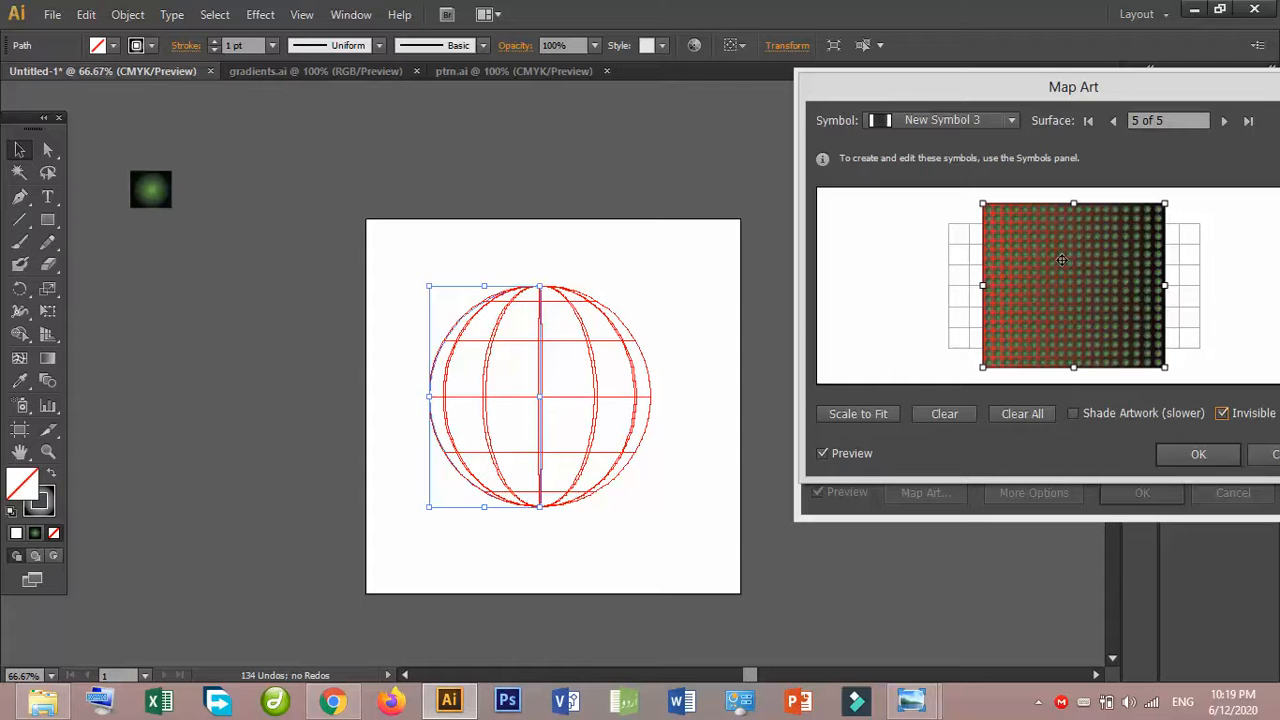
pyautogui.click(854, 416)
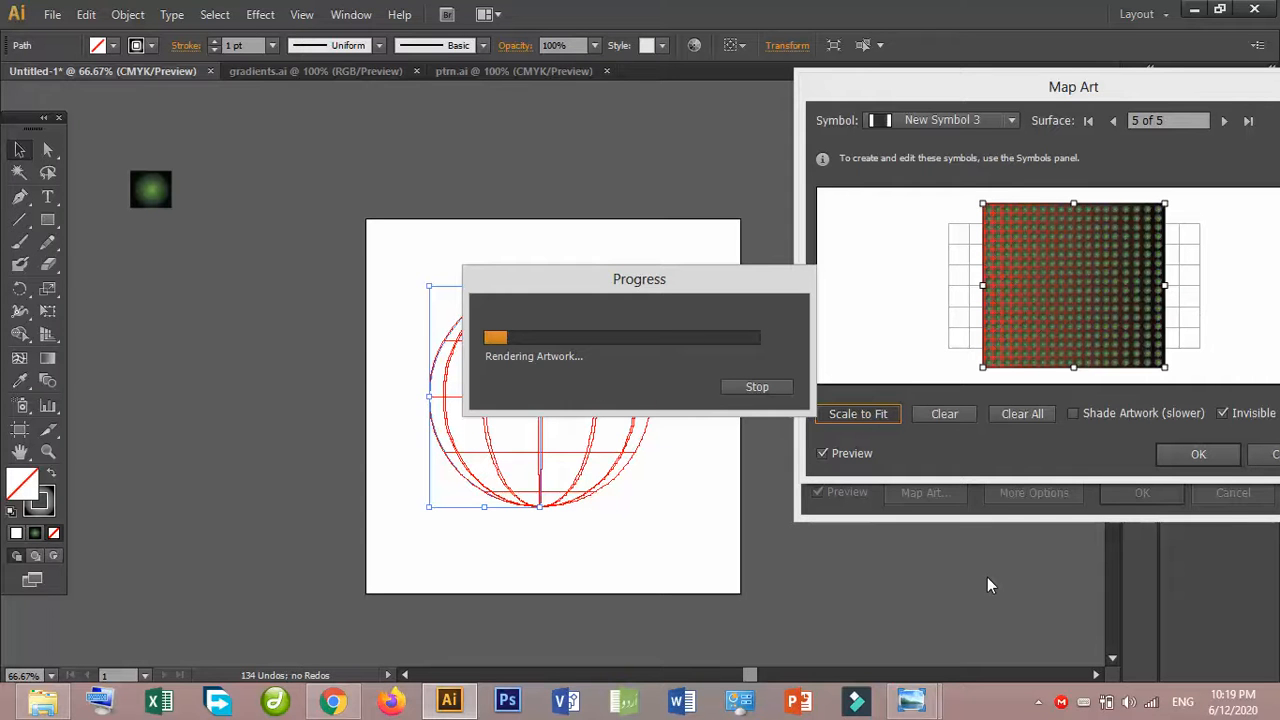
pyautogui.click(1037, 705)
pyautogui.click(1079, 546)
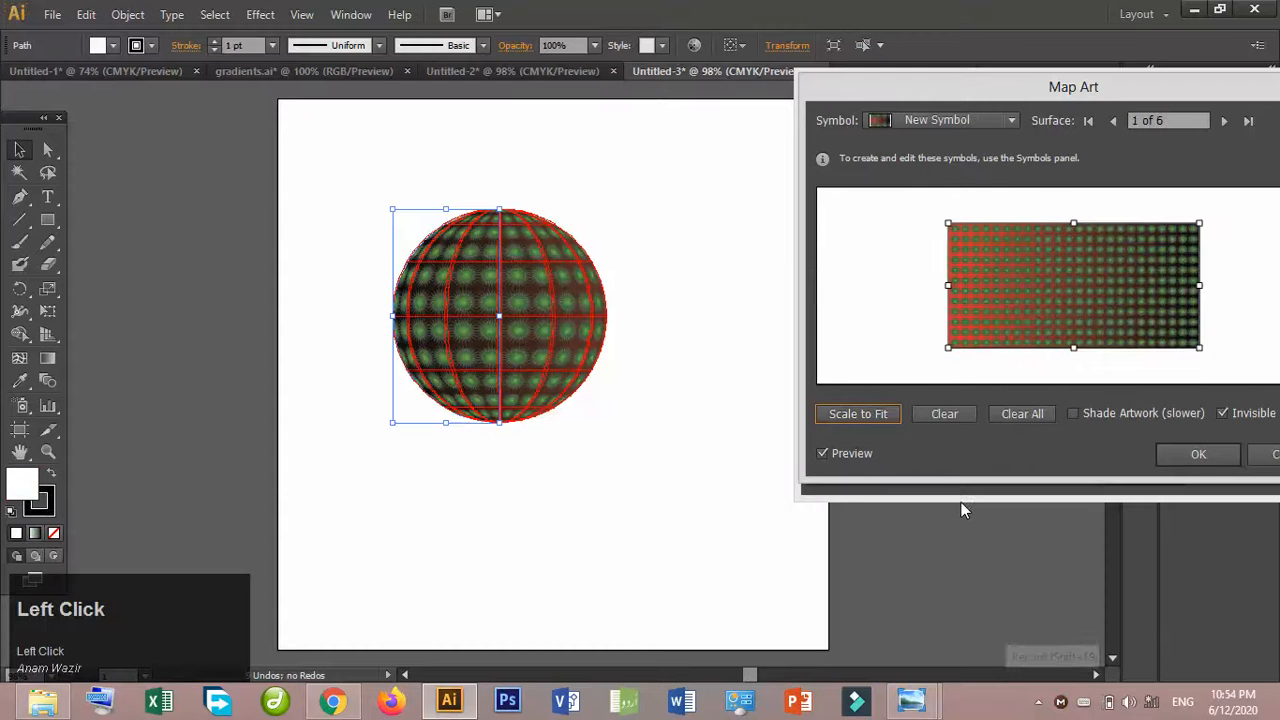
pyautogui.click(1174, 455)
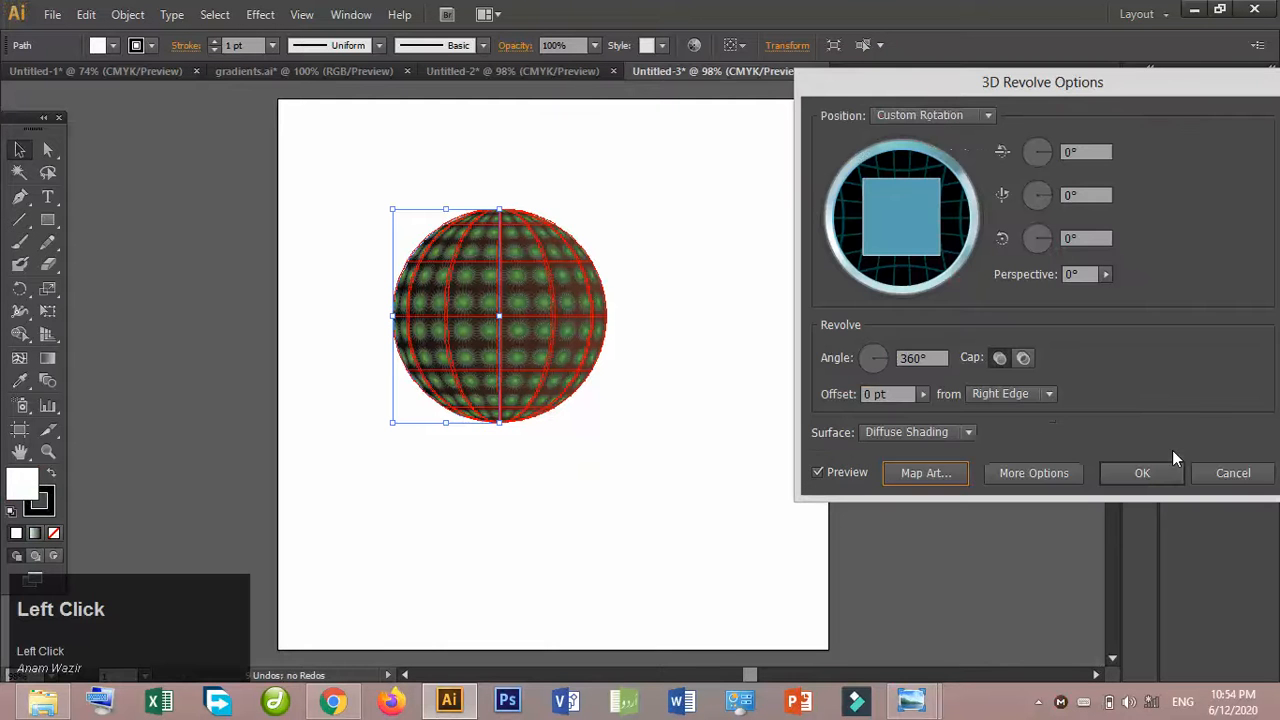
# - Rotate the revolved sphere to 10°, 47° and 1° and apply the 3D Revolve effect
pyautogui.moveTo(898, 215)
pyautogui.mouseDown()
pyautogui.moveTo(920, 222)
pyautogui.moveTo(906, 223)
pyautogui.mouseUp()
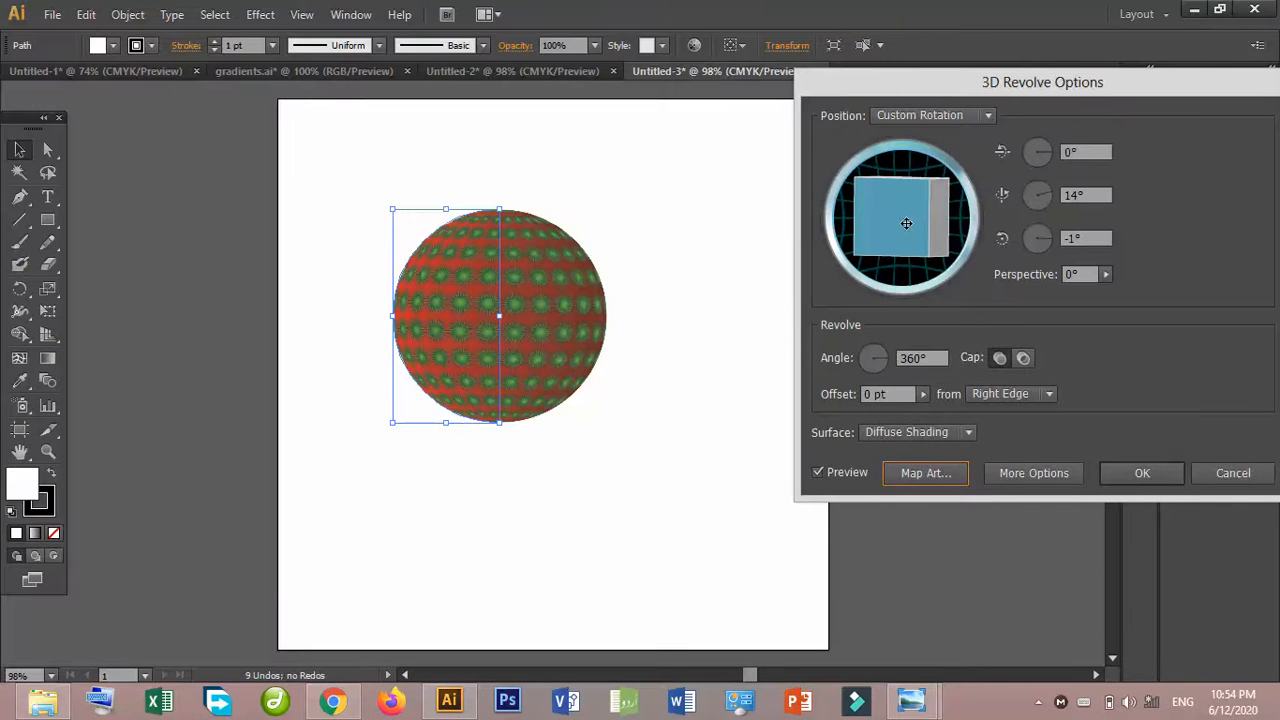
pyautogui.moveTo(906, 223); pyautogui.dragTo(878, 214)
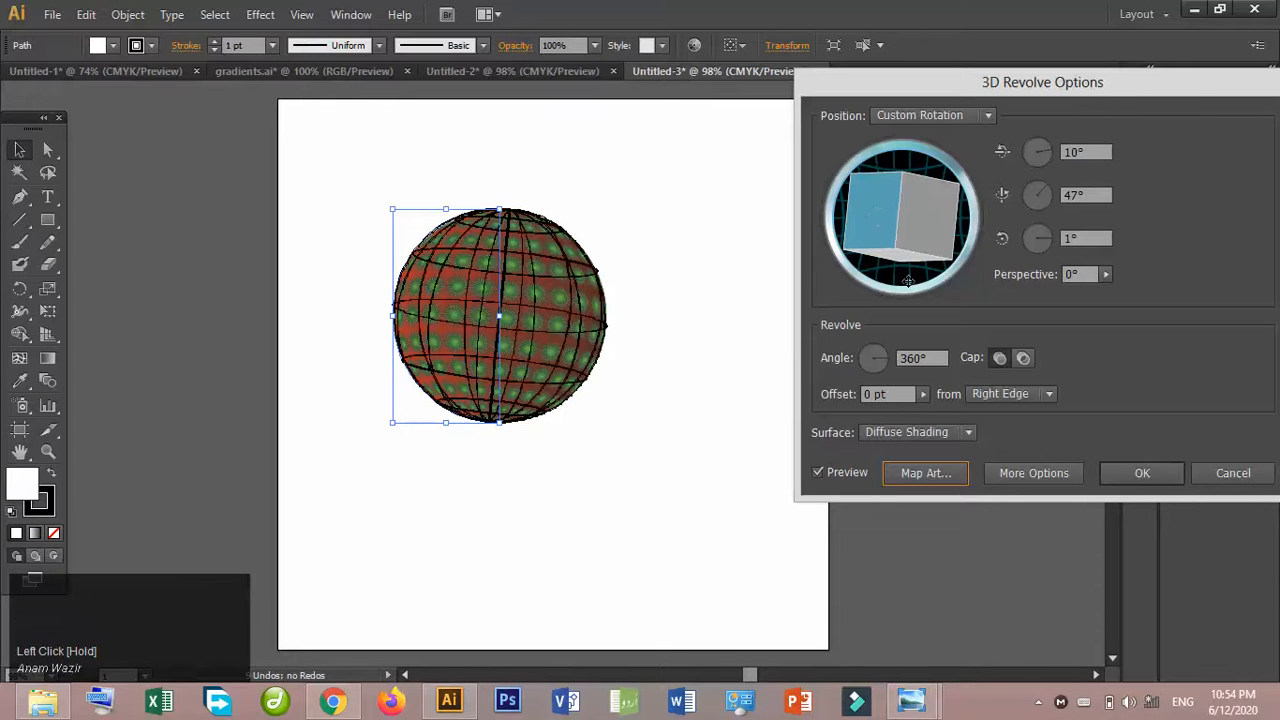
pyautogui.click(1148, 473)
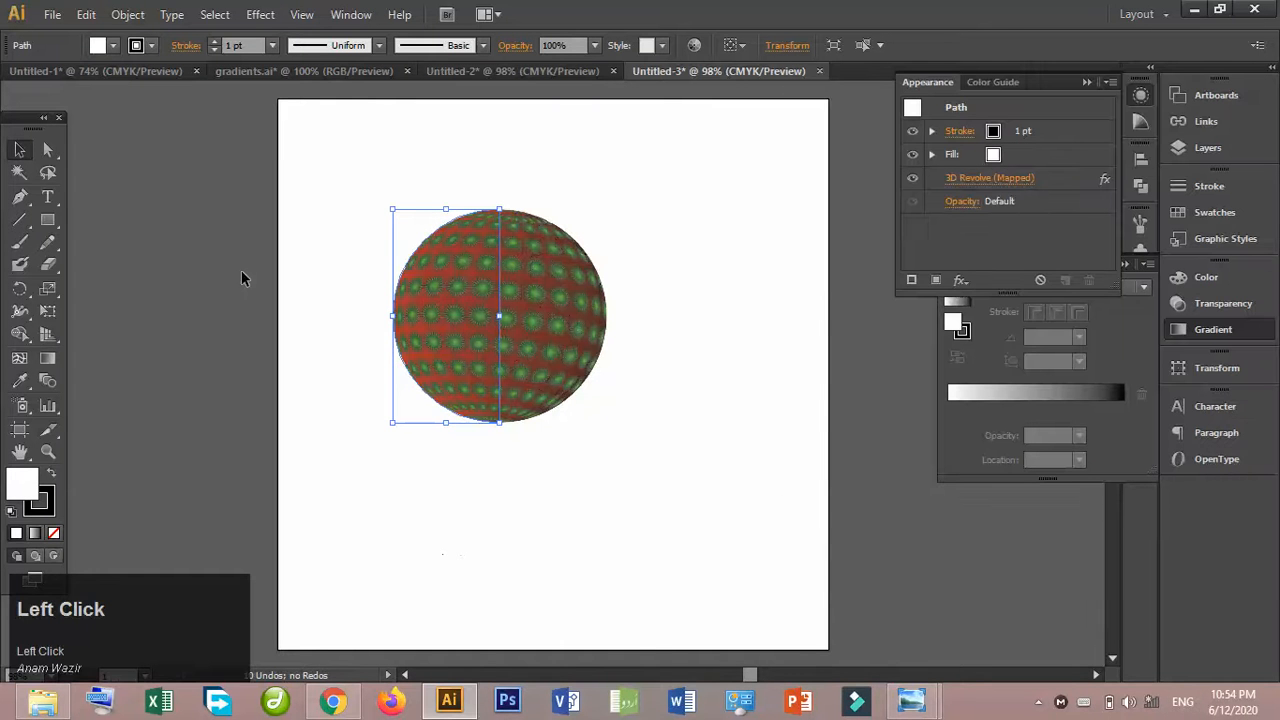
# - Deselect the sphere and shrink the artboard from its lower-right corner to about 425 × 421 pt
pyautogui.click(19, 451)
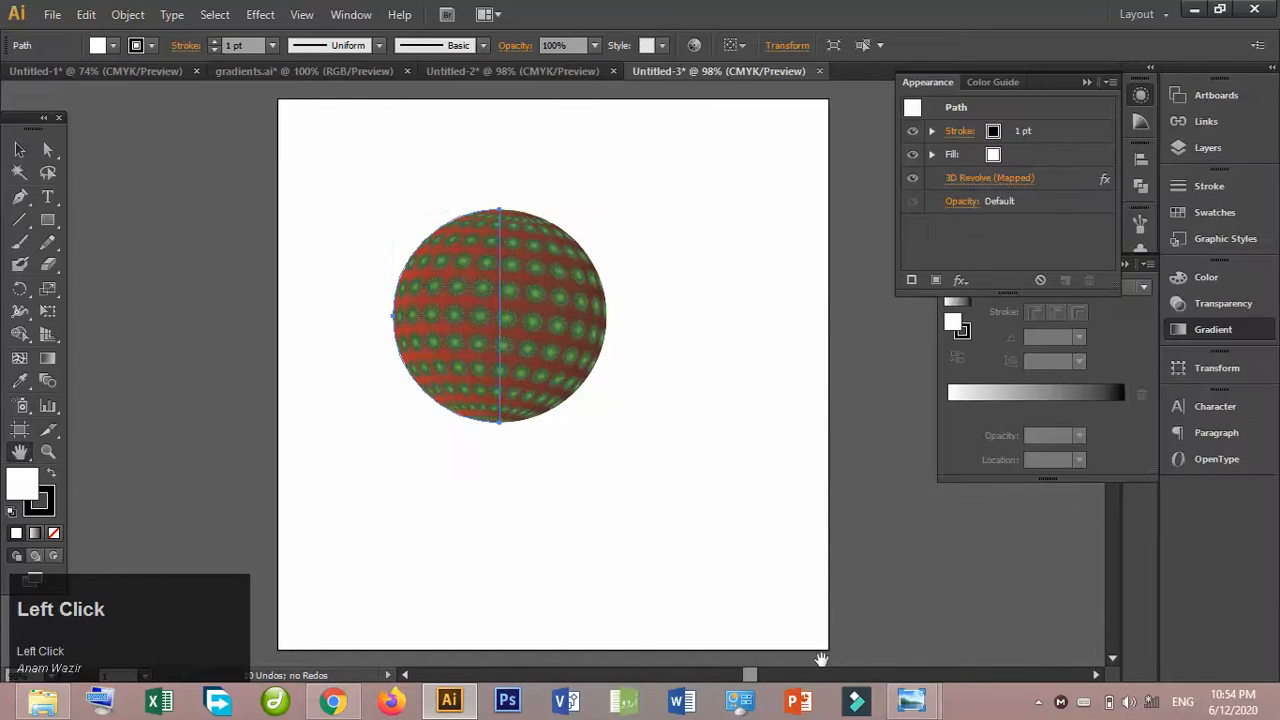
pyautogui.click(19, 149)
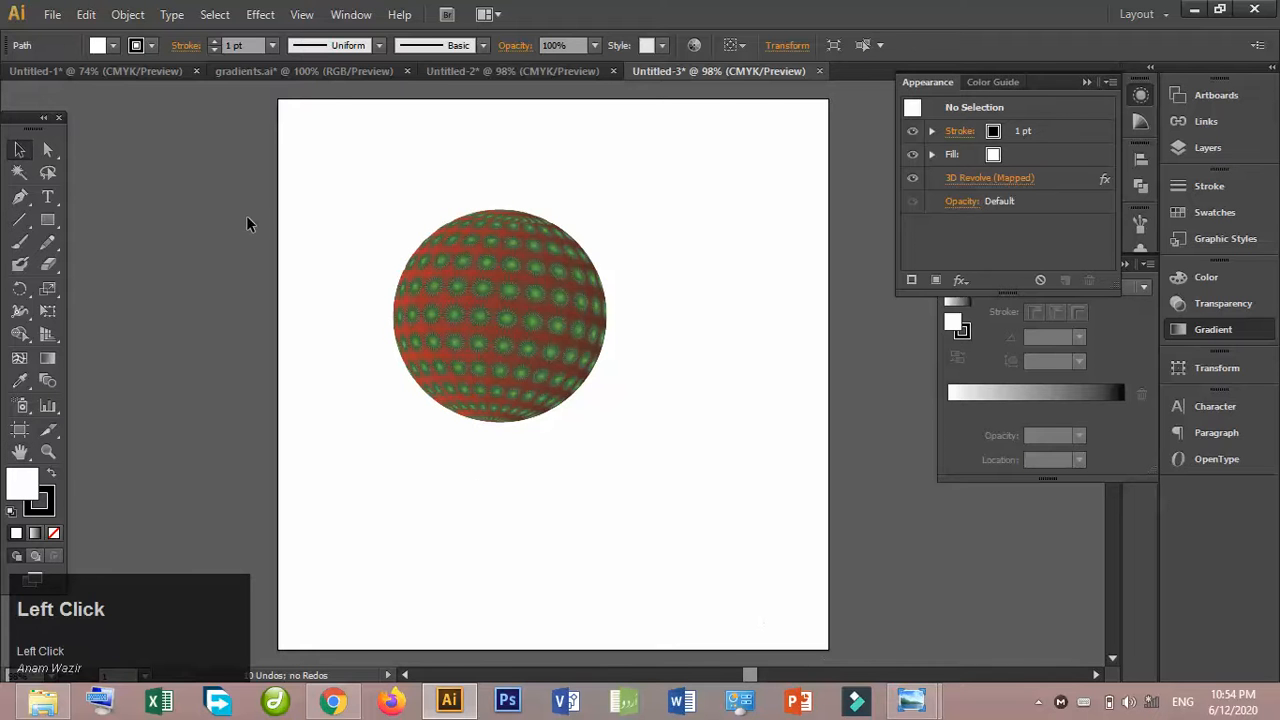
pyautogui.click(246, 215)
pyautogui.click(20, 429)
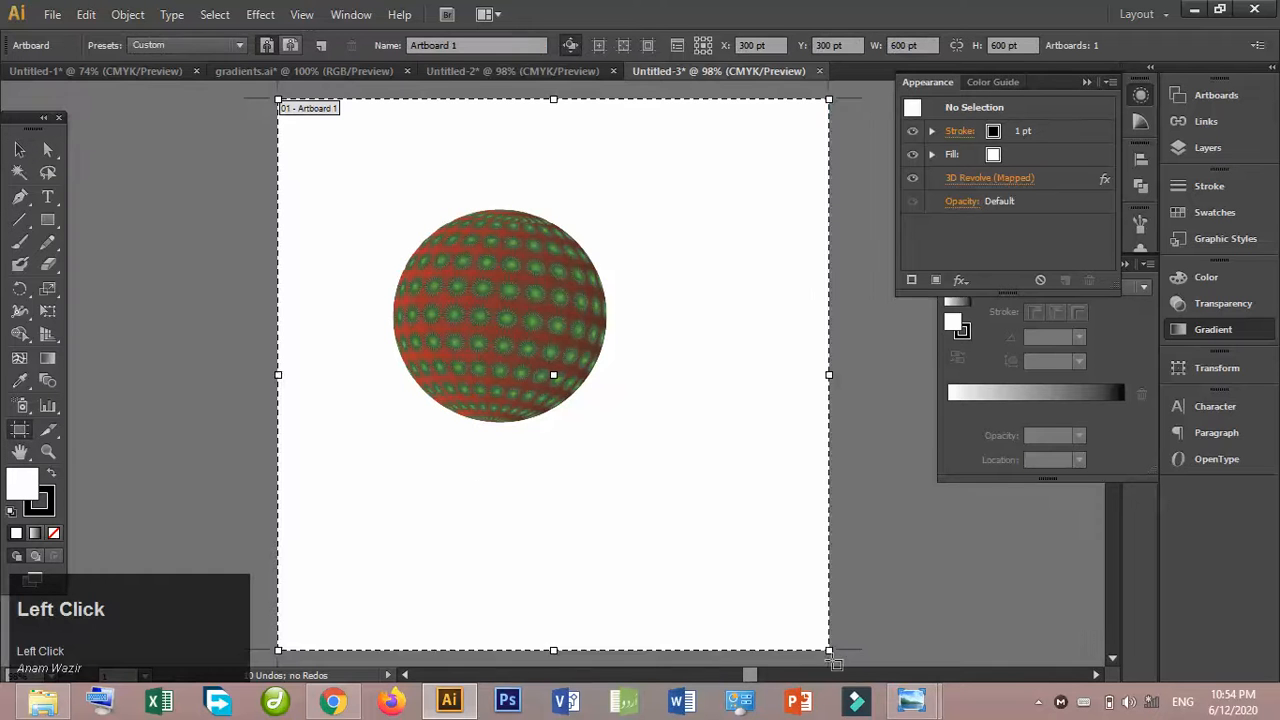
pyautogui.moveTo(830, 652); pyautogui.dragTo(663, 482)
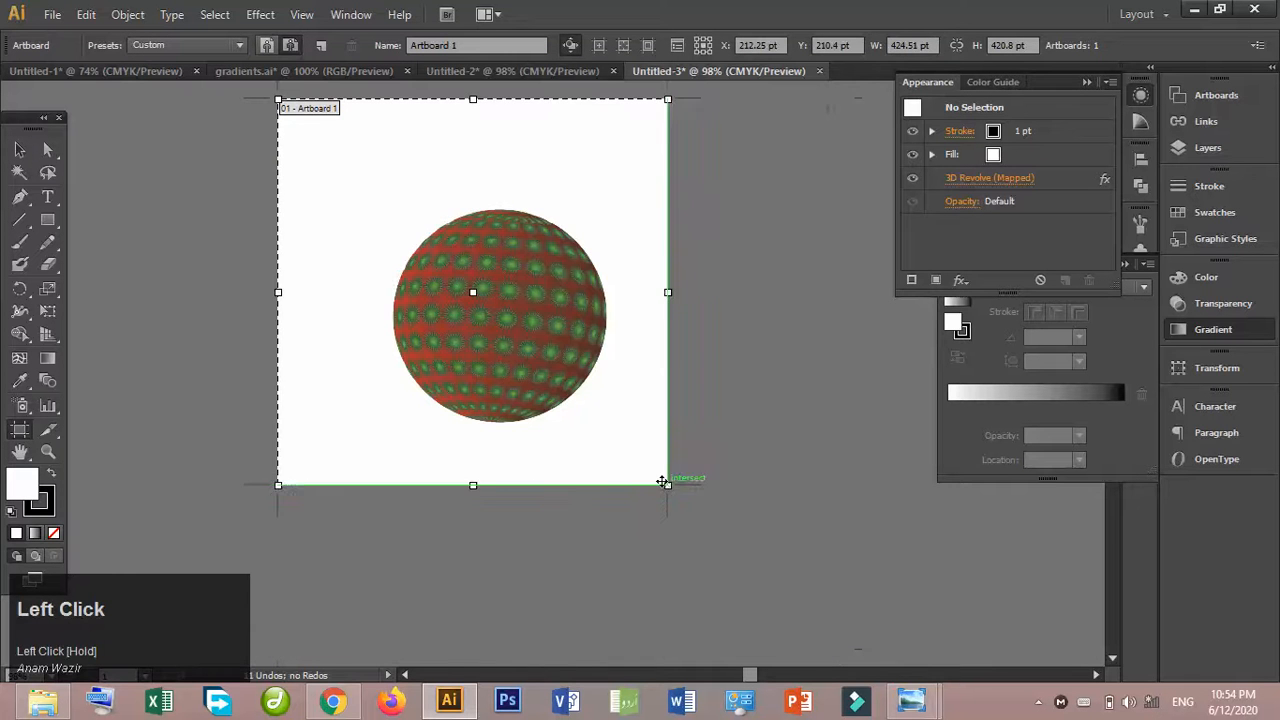
pyautogui.click(19, 149)
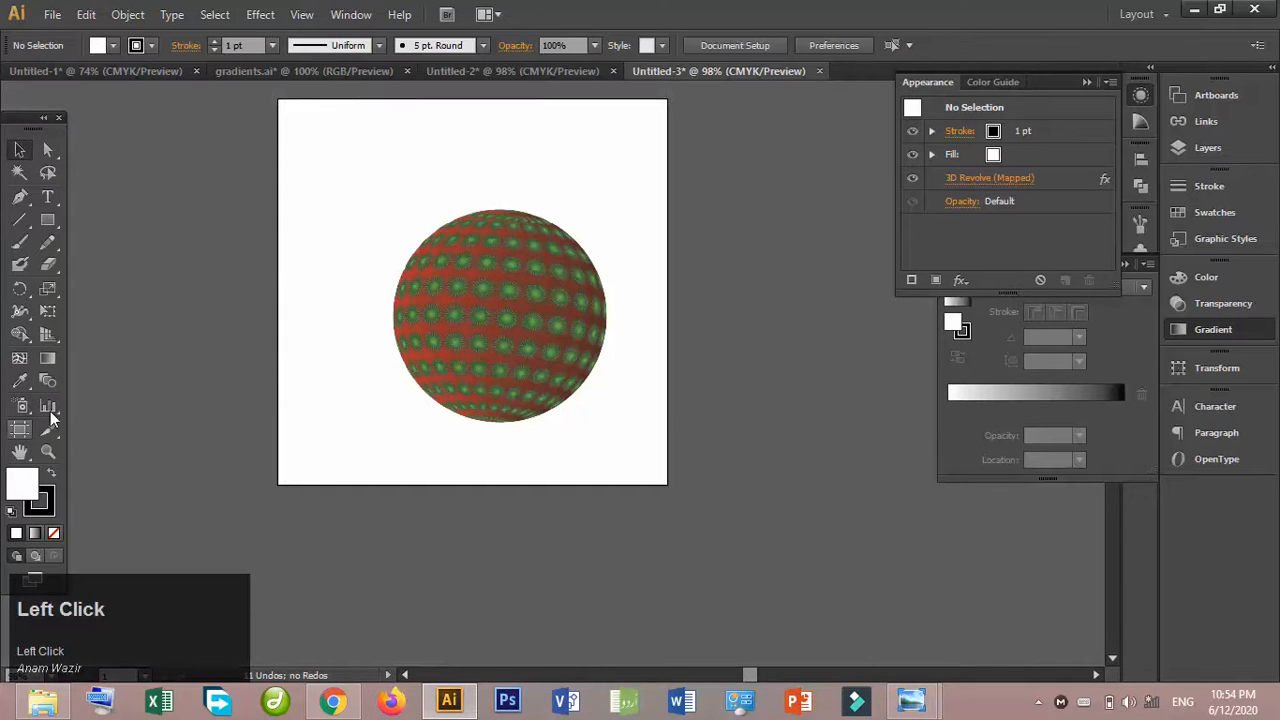
# - Inspect the mapped sphere up close and delete it from the artboard
pyautogui.hotkey('ctrl', '=')
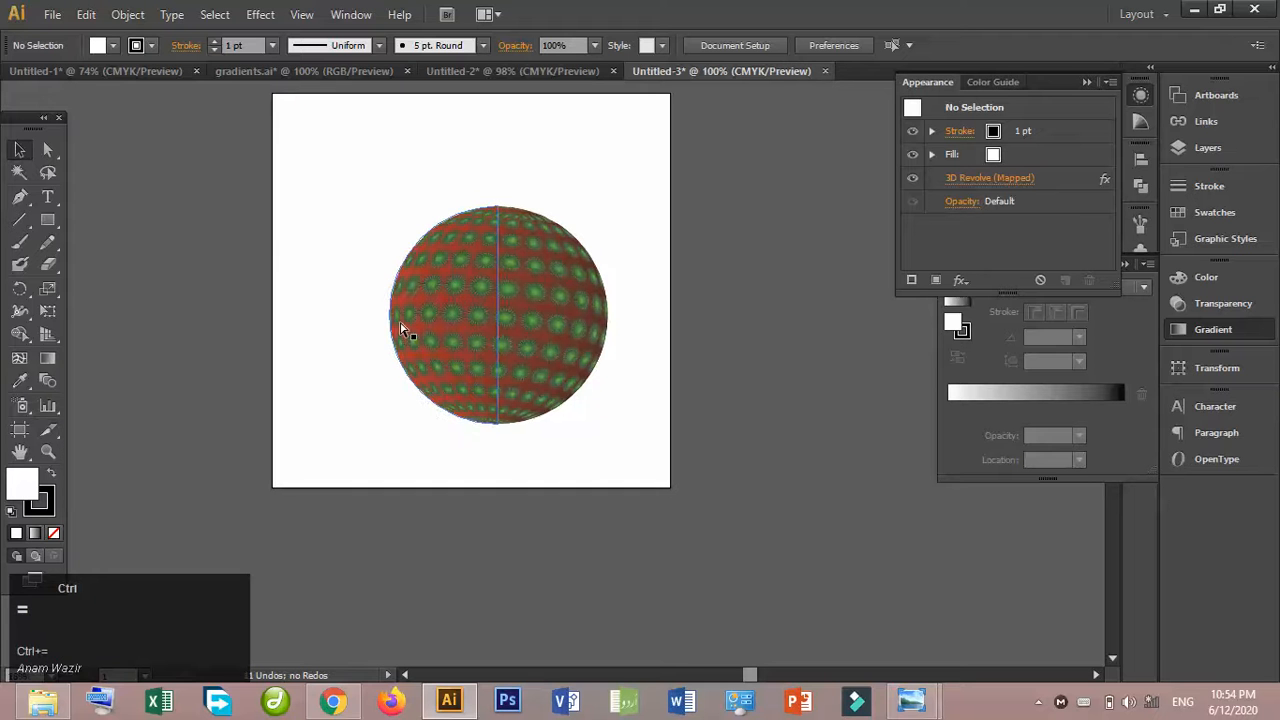
pyautogui.hotkey('ctrl', '=')
pyautogui.hotkey('ctrl', '=')
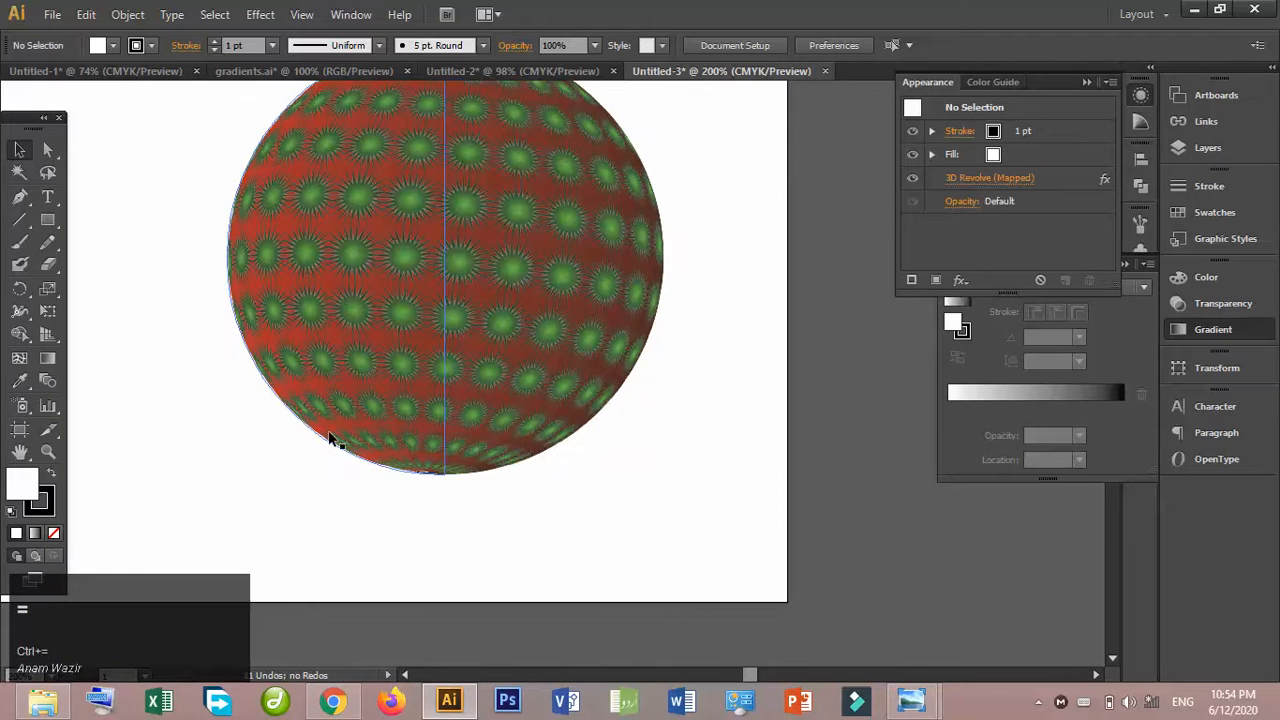
pyautogui.click(21, 453)
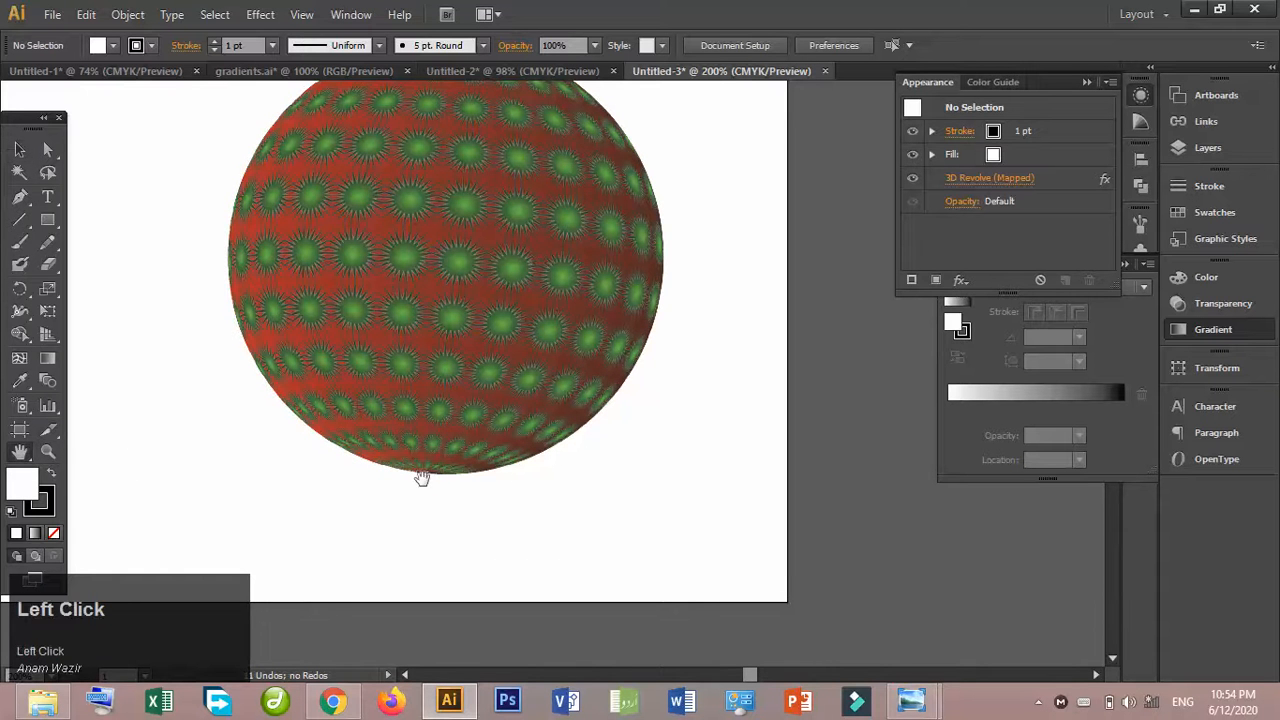
pyautogui.moveTo(486, 269); pyautogui.dragTo(487, 371)
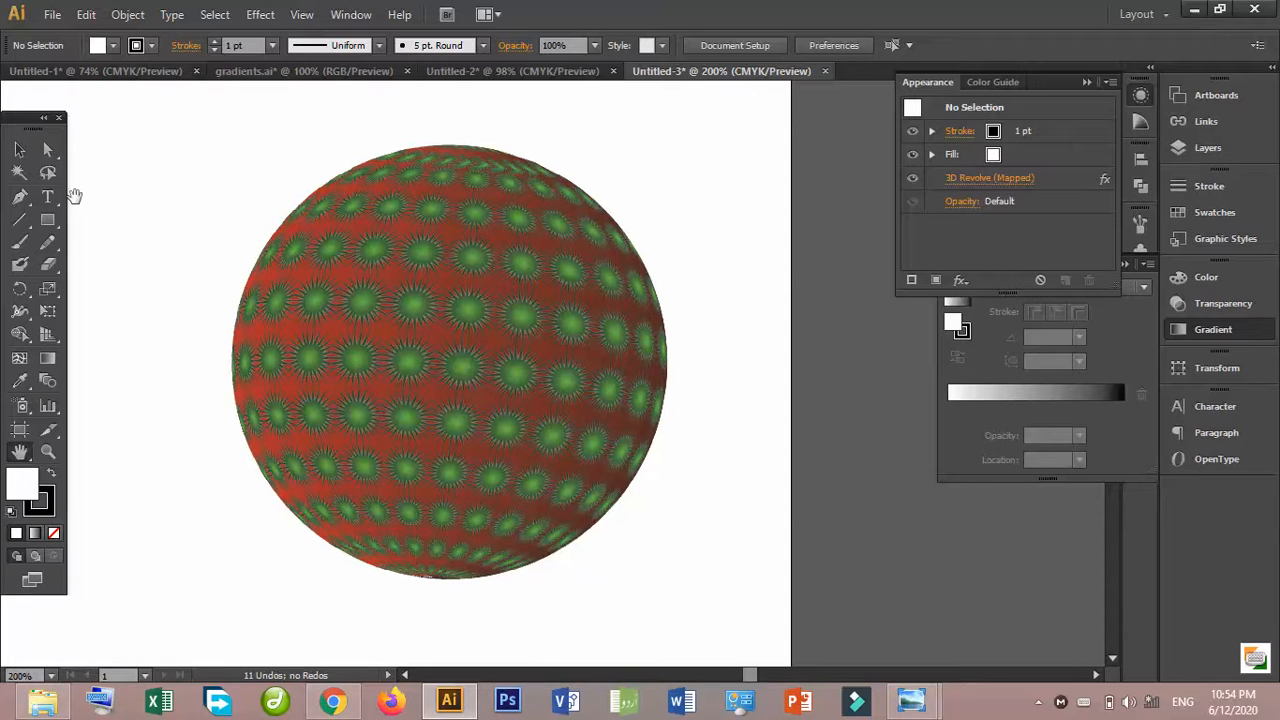
pyautogui.click(19, 149)
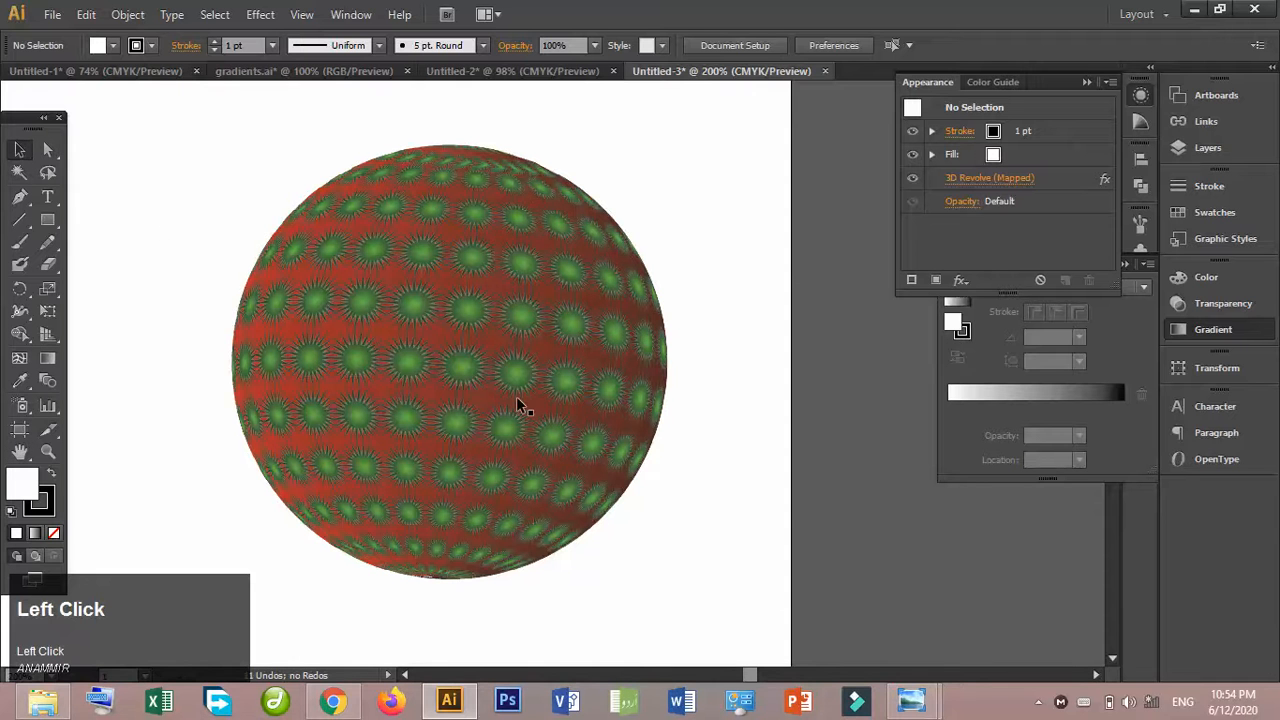
pyautogui.click(416, 370)
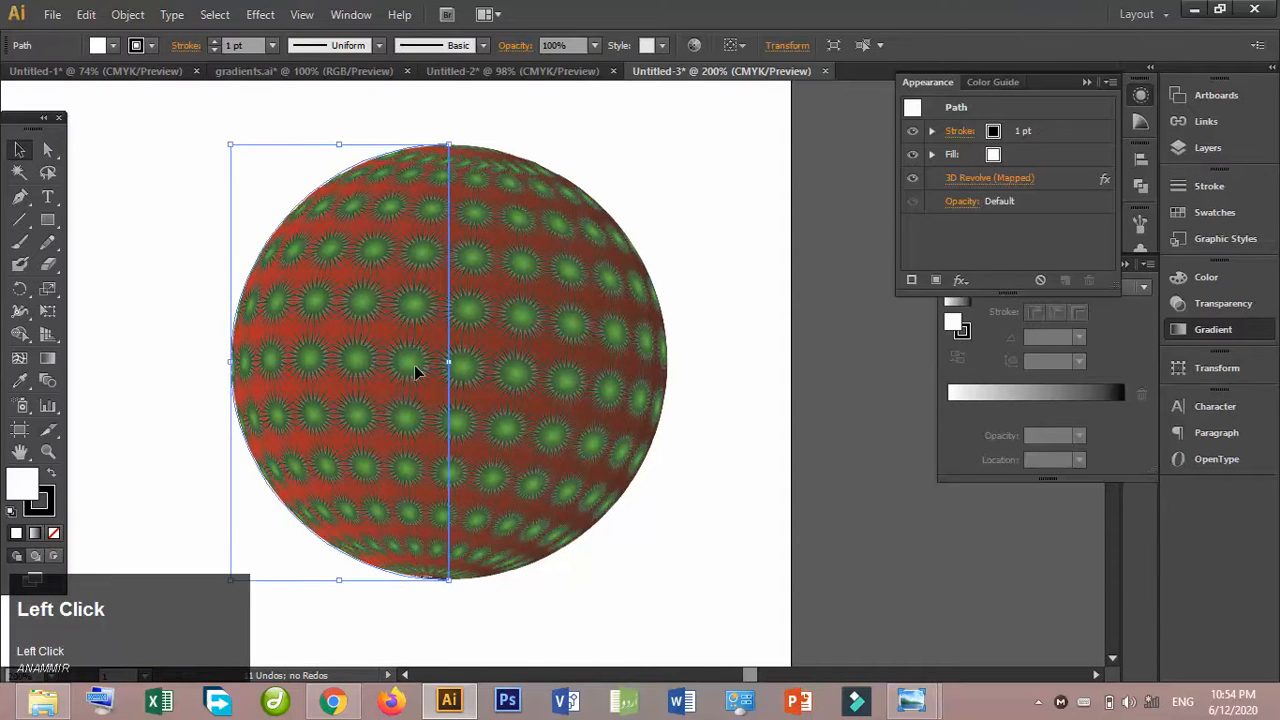
pyautogui.press('Delete')
# - Switch to the circlelogo picture in Windows Photo Viewer and copy the image
pyautogui.click(911, 697)
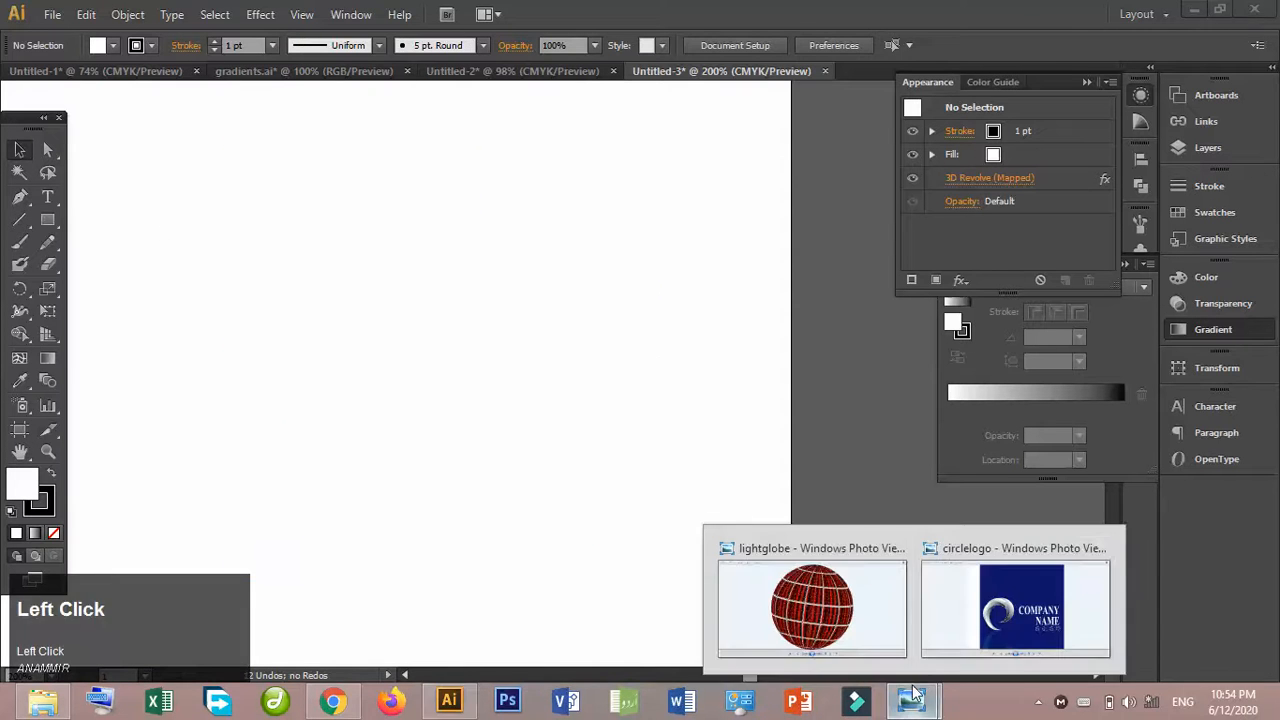
pyautogui.click(1003, 603)
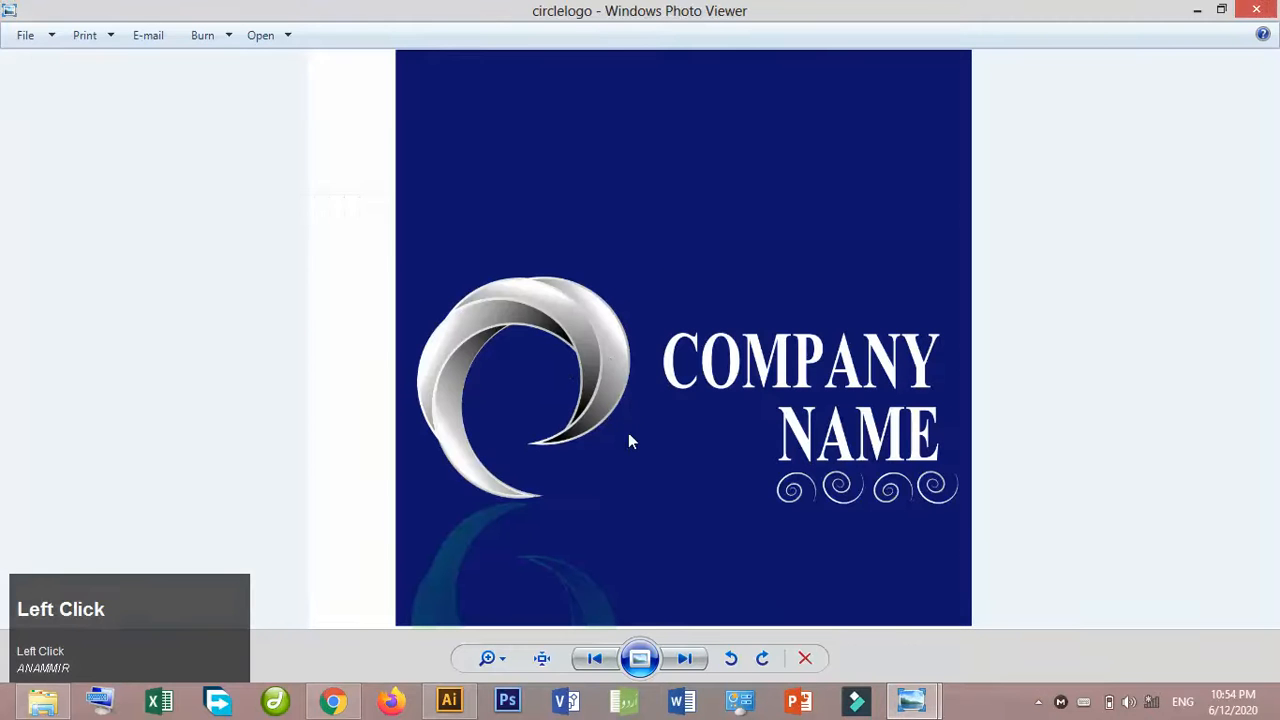
pyautogui.rightClick(629, 400)
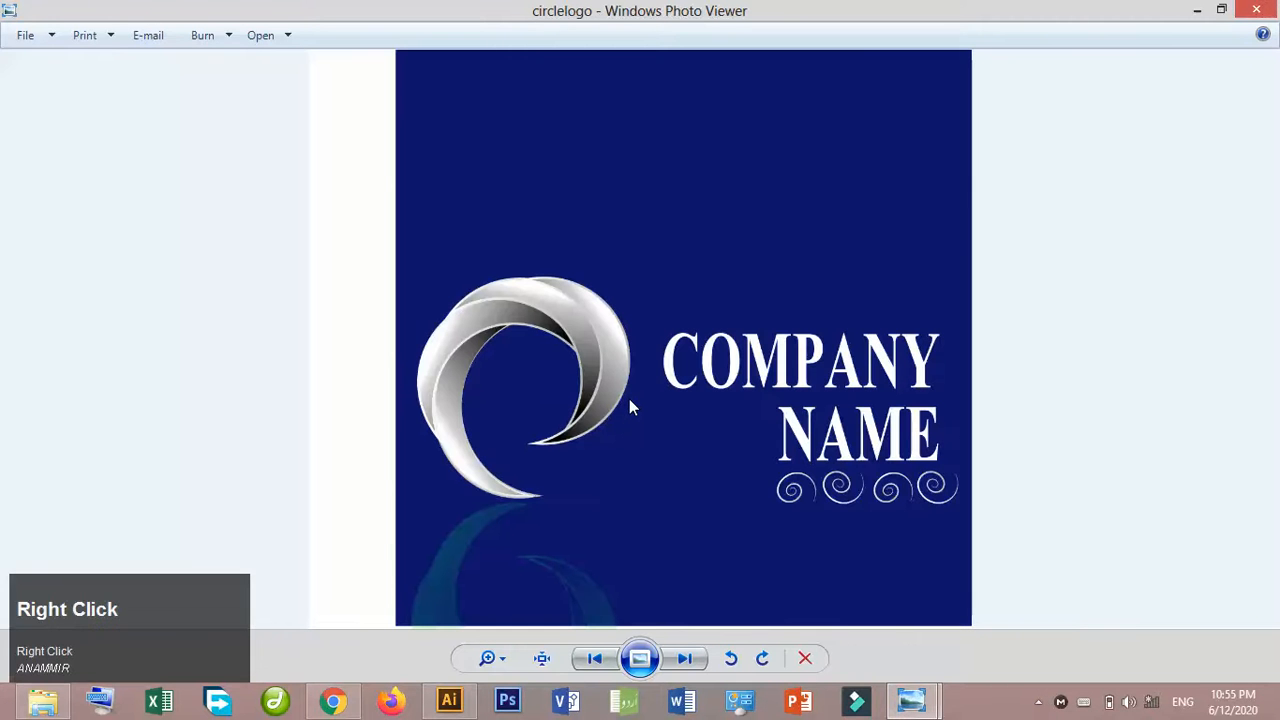
pyautogui.click(710, 540)
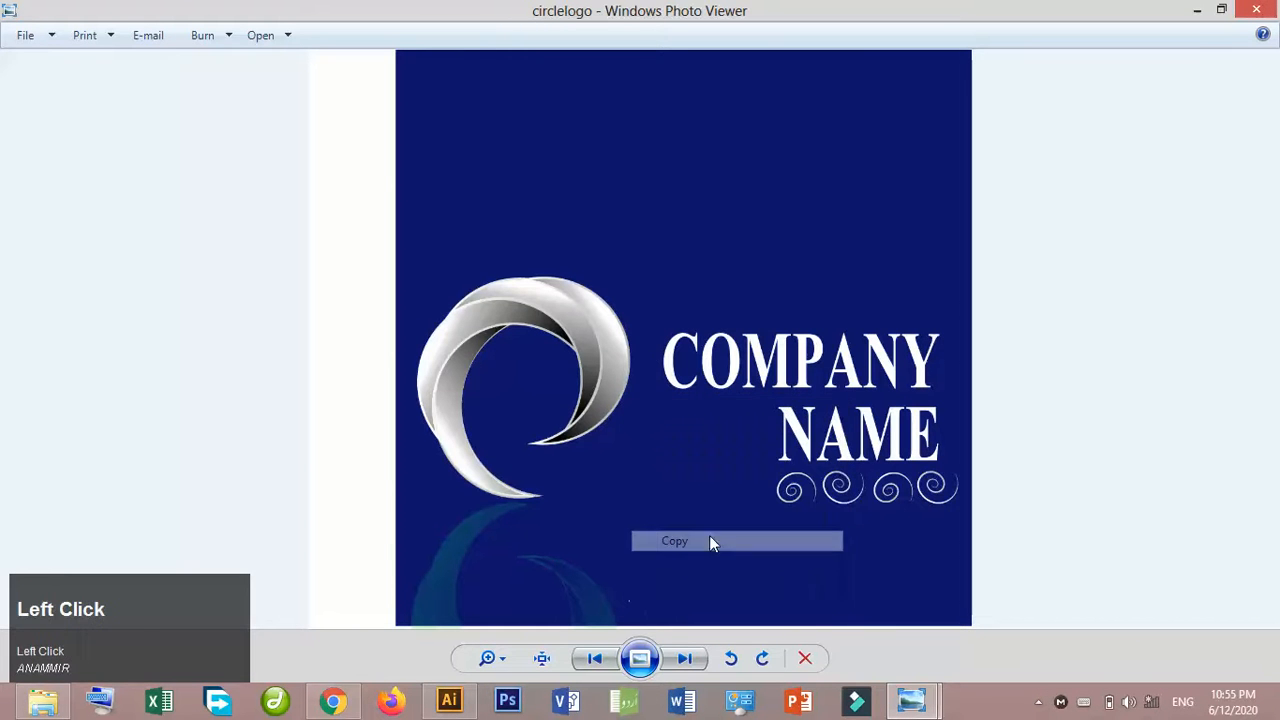
# - Return to Illustrator and paste the copied circlelogo image into the empty document
pyautogui.click(449, 700)
pyautogui.rightClick(511, 356)
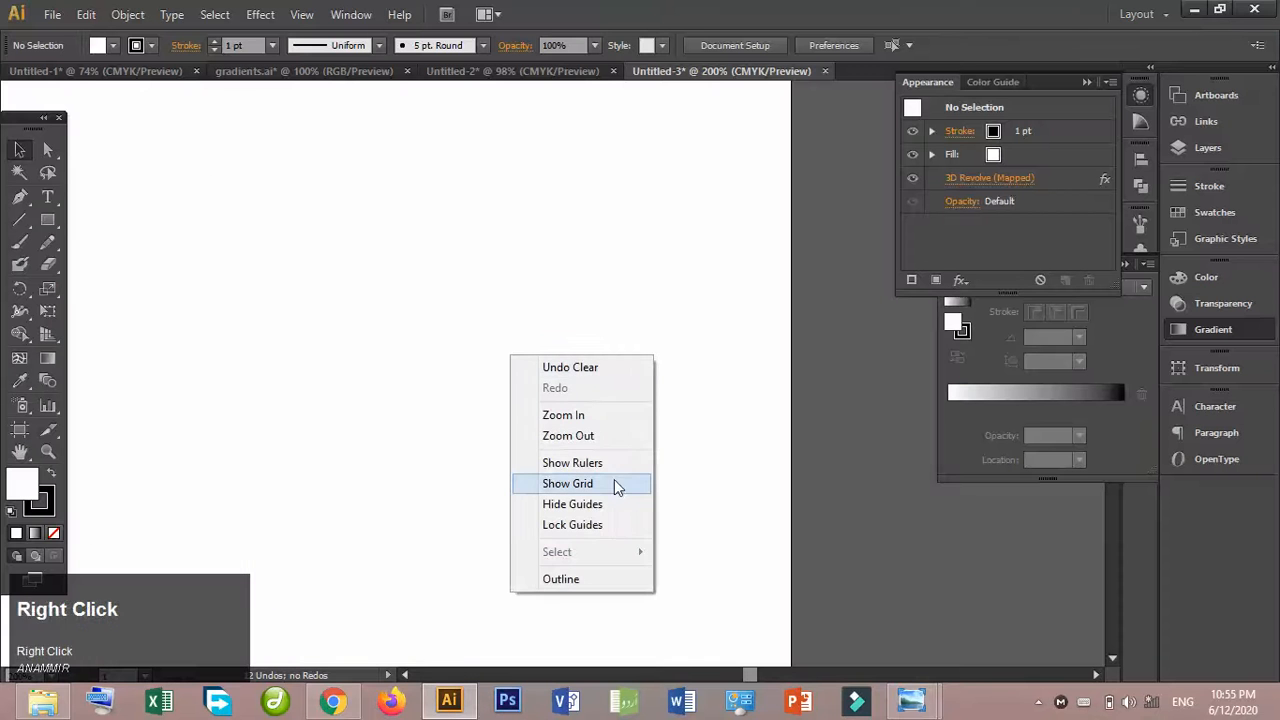
pyautogui.rightClick(586, 302)
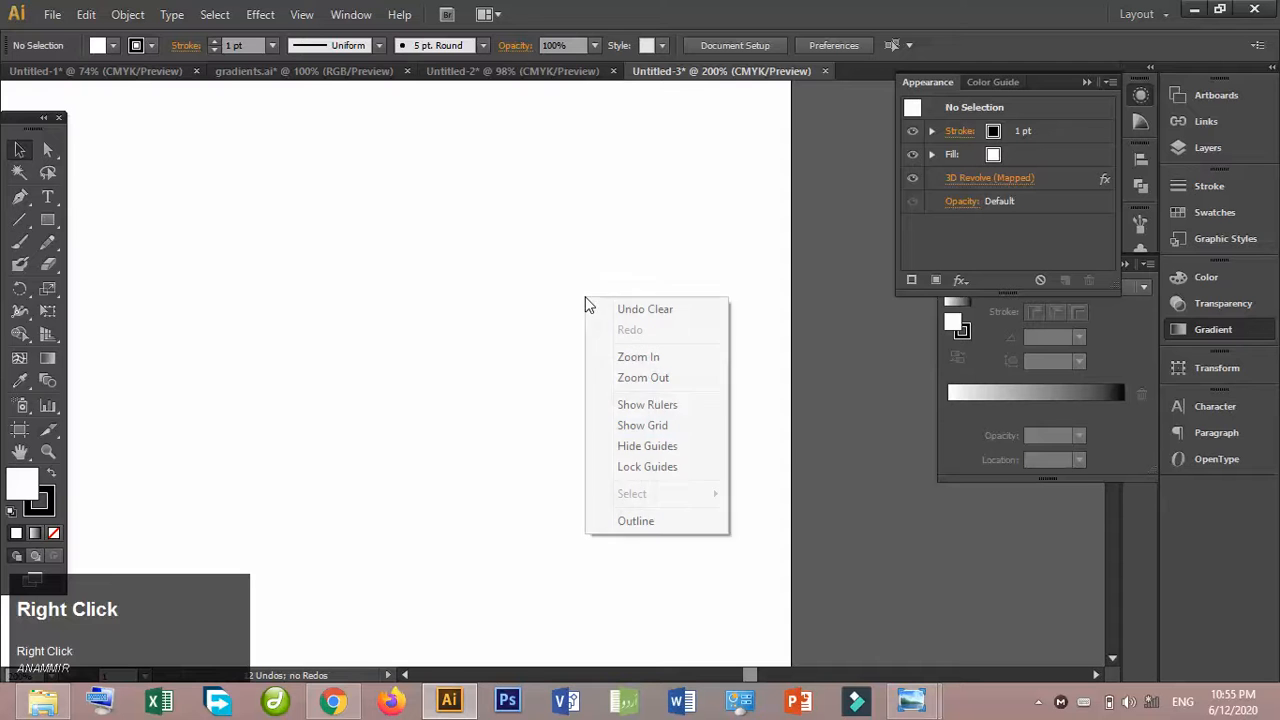
pyautogui.click(862, 632)
pyautogui.hotkey('ctrl', 'v')
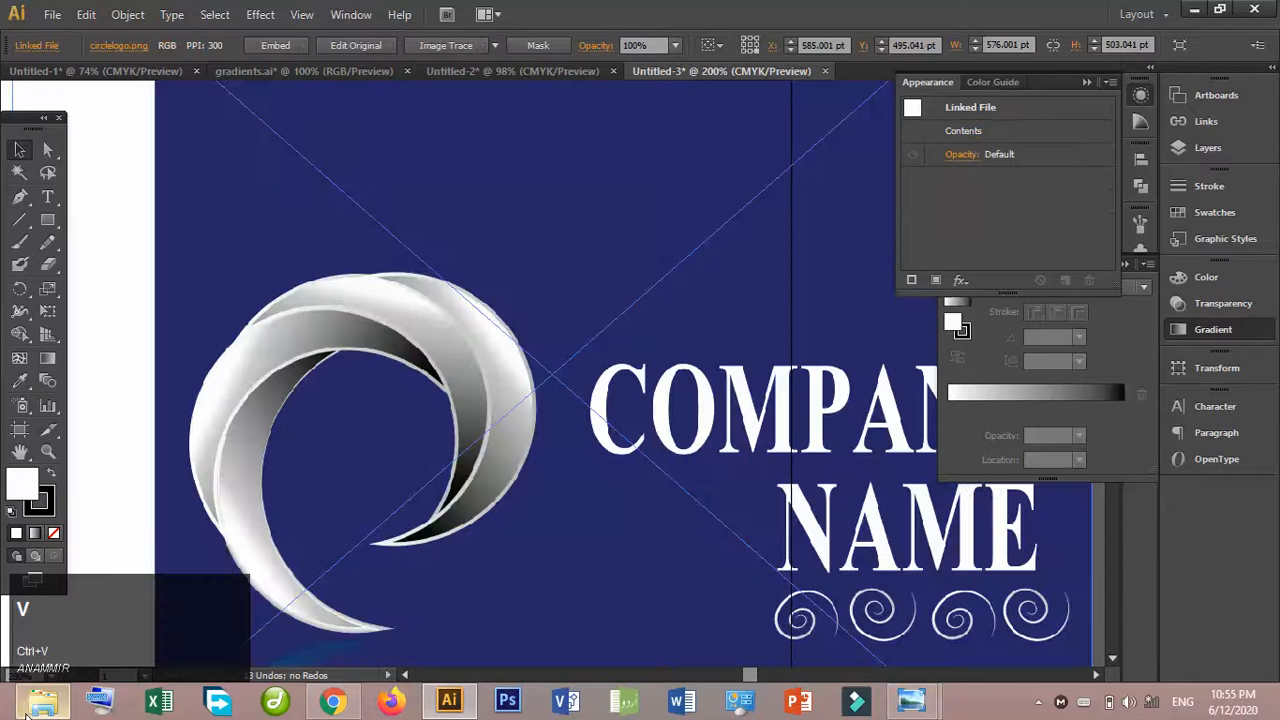
# - Scale the pasted logo image down to about 232 × 203 pt and move it over the artboard's upper-right corner
pyautogui.hotkey('ctrl', '-')
pyautogui.hotkey('ctrl', '-')
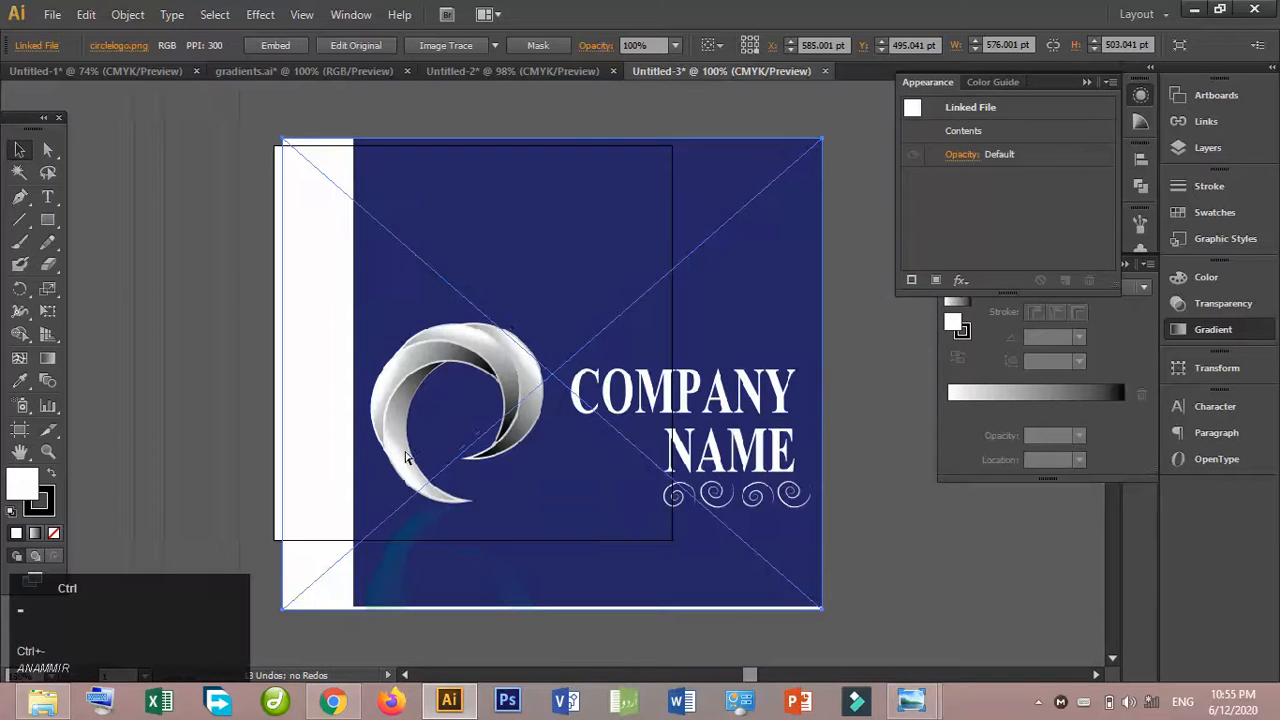
pyautogui.moveTo(826, 143); pyautogui.dragTo(621, 427)
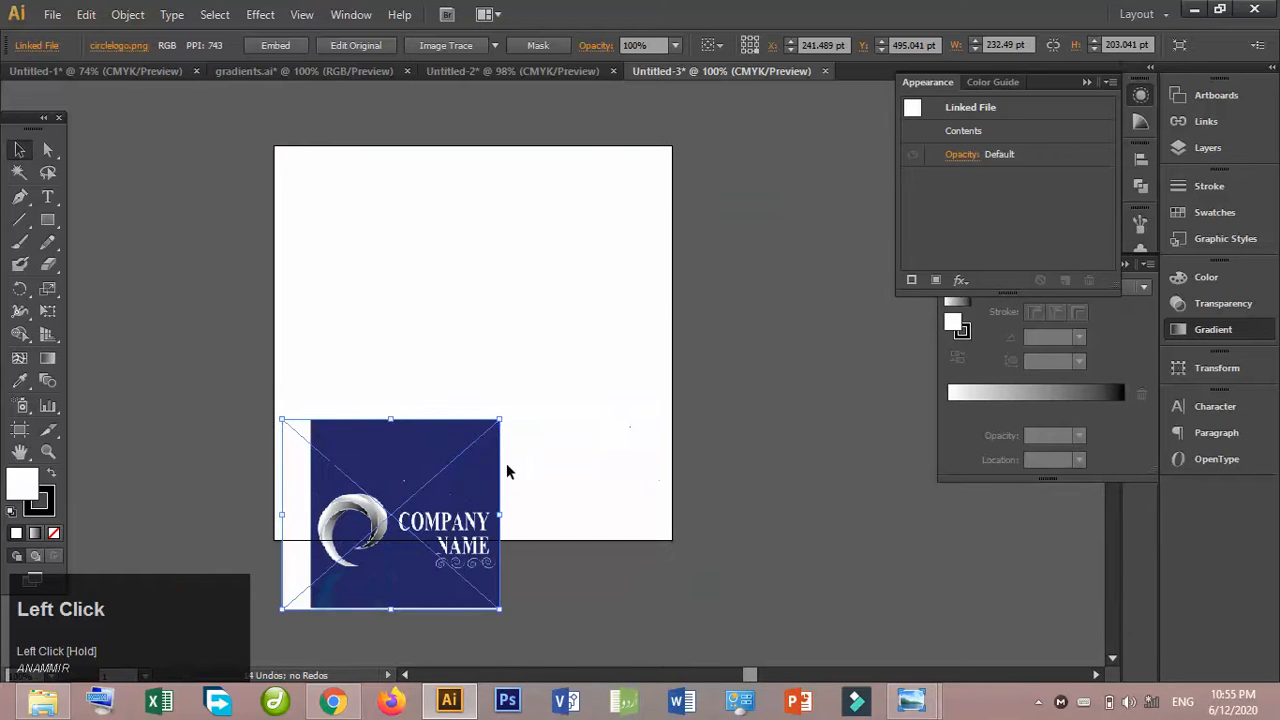
pyautogui.moveTo(465, 485); pyautogui.dragTo(747, 196)
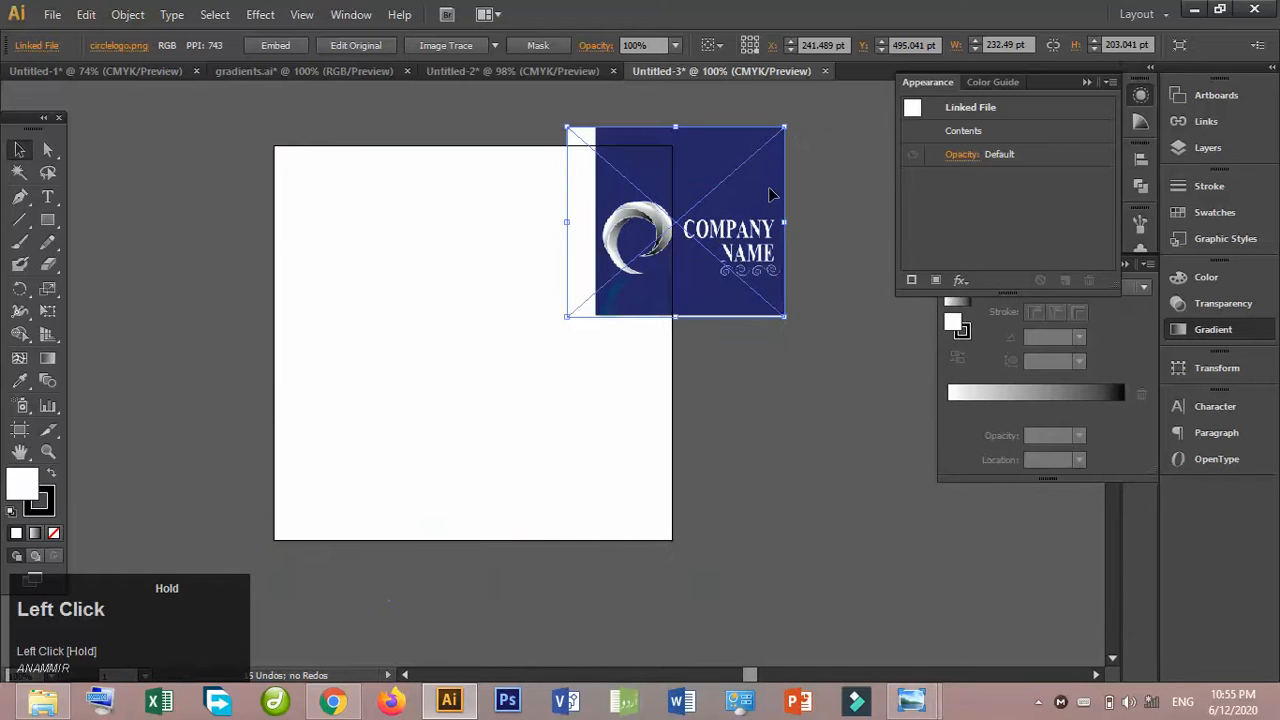
pyautogui.click(776, 345)
# - Enlarge the logo image to roughly double its size, shift it slightly up and left, and deselect it
pyautogui.click(660, 218)
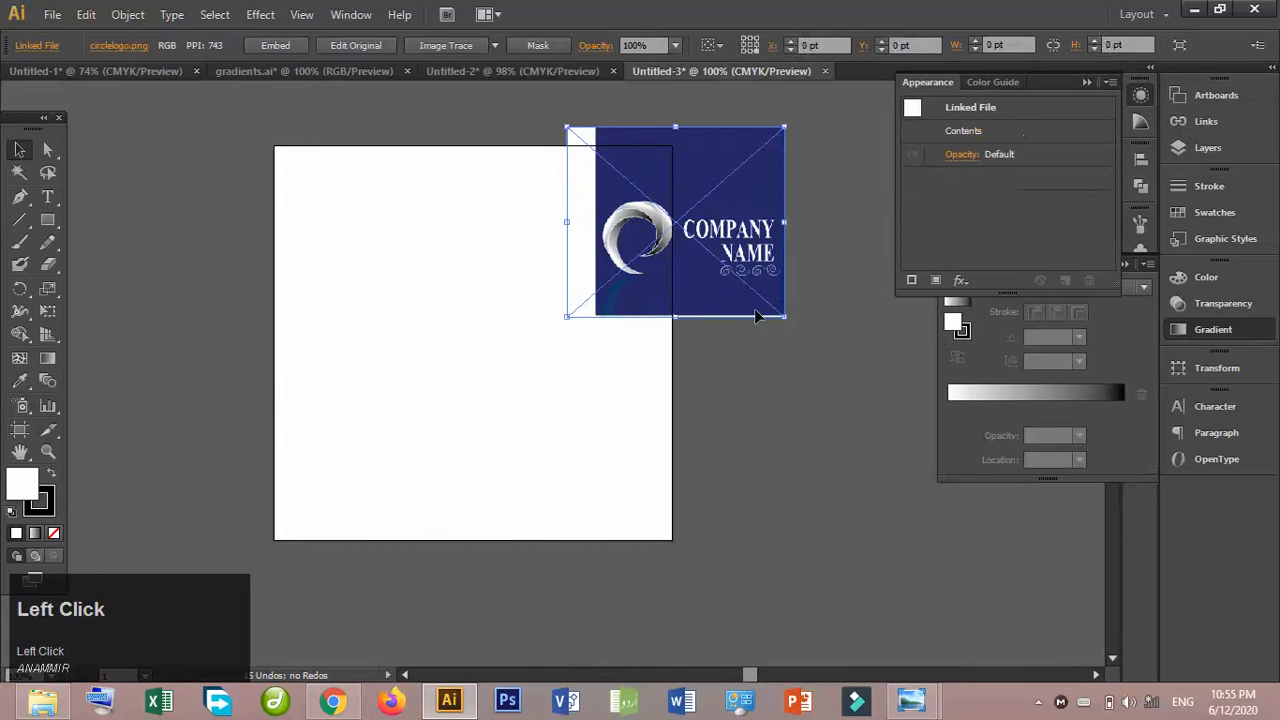
pyautogui.moveTo(785, 319); pyautogui.dragTo(1007, 545)
pyautogui.moveTo(803, 369)
pyautogui.mouseDown()
pyautogui.moveTo(764, 352)
pyautogui.moveTo(787, 350)
pyautogui.mouseUp()
pyautogui.click(792, 520)
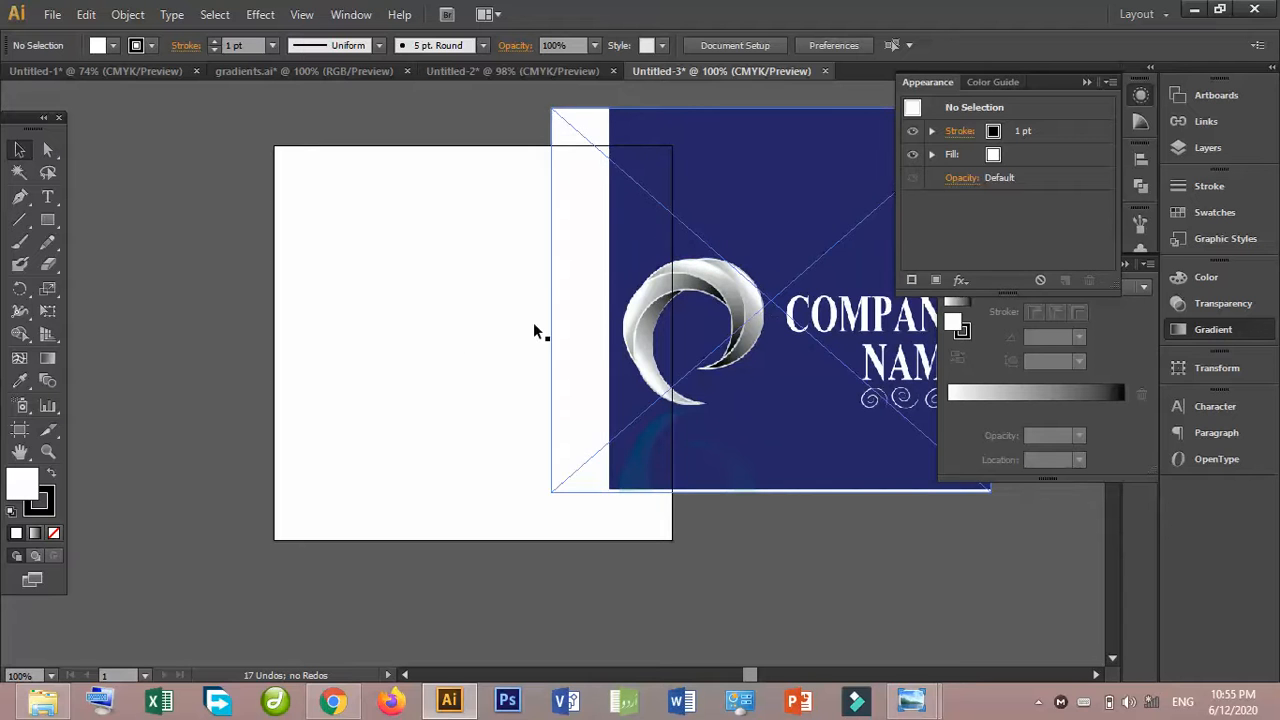
# - Draw a circle with a white fill and 1 pt black stroke on the artboard beside the logo image
pyautogui.click(457, 337)
pyautogui.hotkey('ctrl', '=')
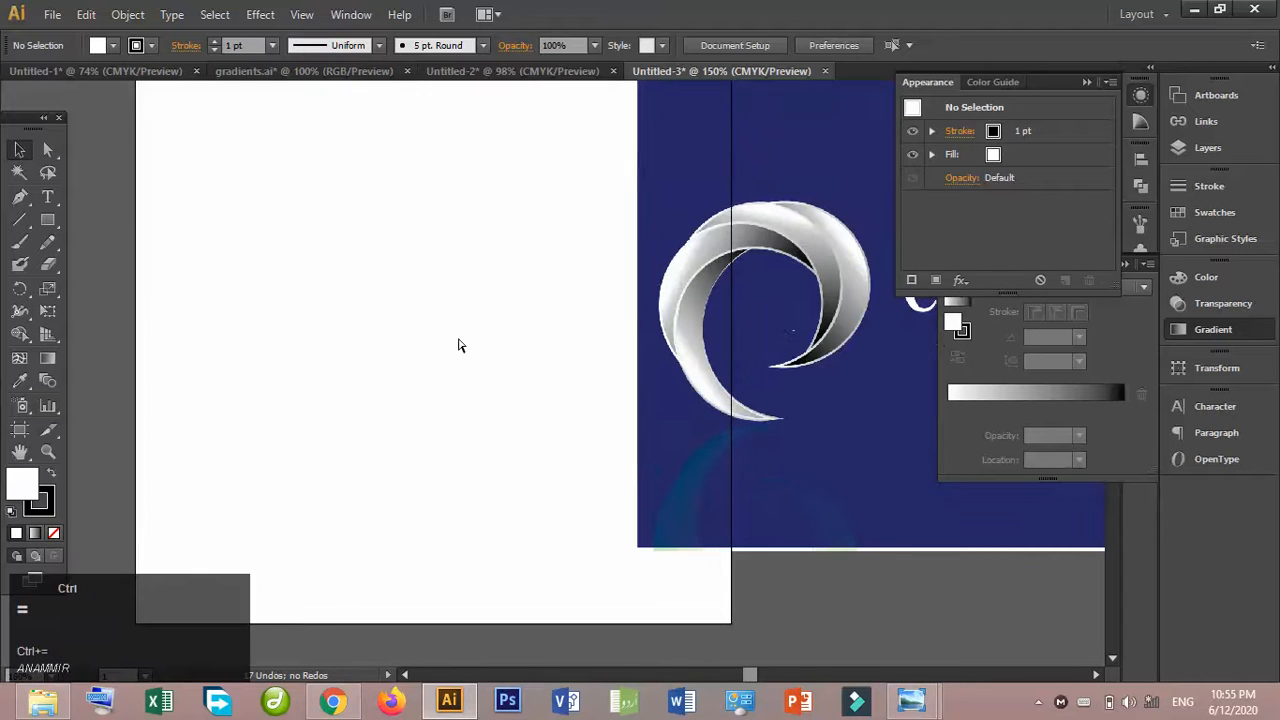
pyautogui.hotkey('ctrl', '=')
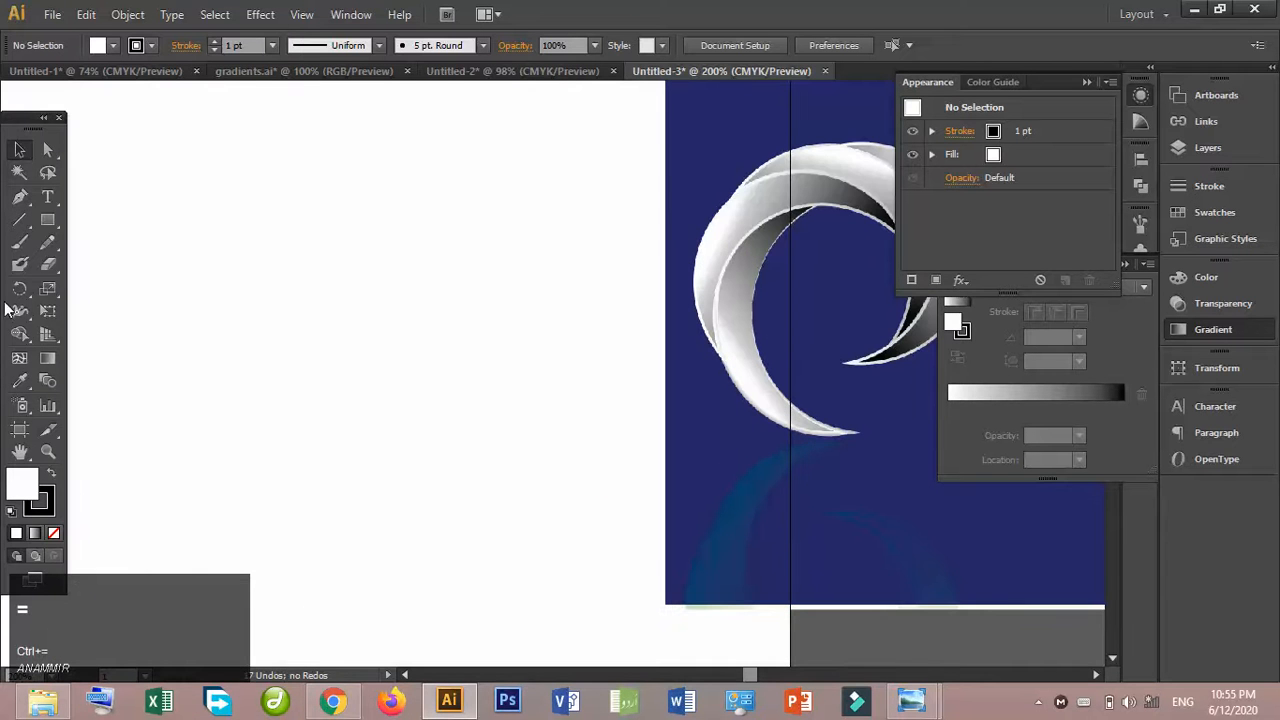
pyautogui.moveTo(45, 228); pyautogui.dragTo(143, 264)
pyautogui.moveTo(187, 208); pyautogui.dragTo(446, 462)
pyautogui.click(19, 149)
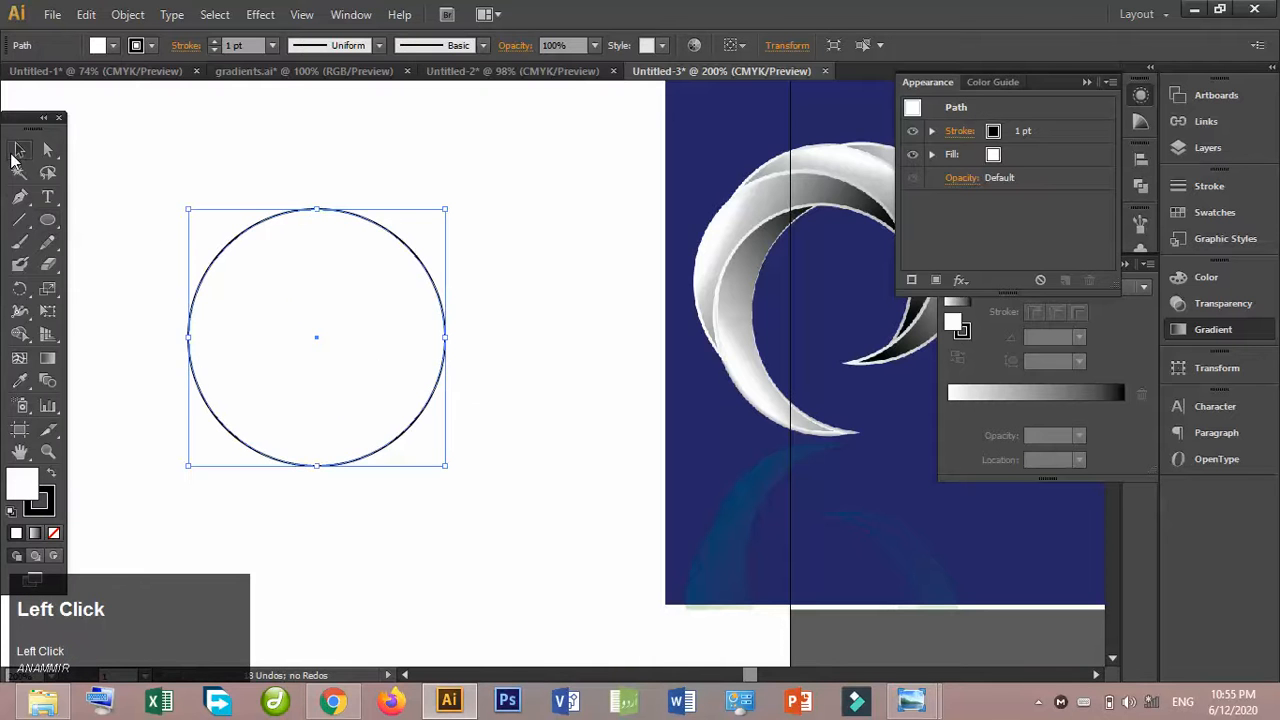
# - Duplicate the circle slightly to the right, then subtract the front copy with Pathfinder to leave a thin crescent
pyautogui.moveTo(415, 297); pyautogui.dragTo(457, 300)
pyautogui.moveTo(246, 177); pyautogui.dragTo(388, 297)
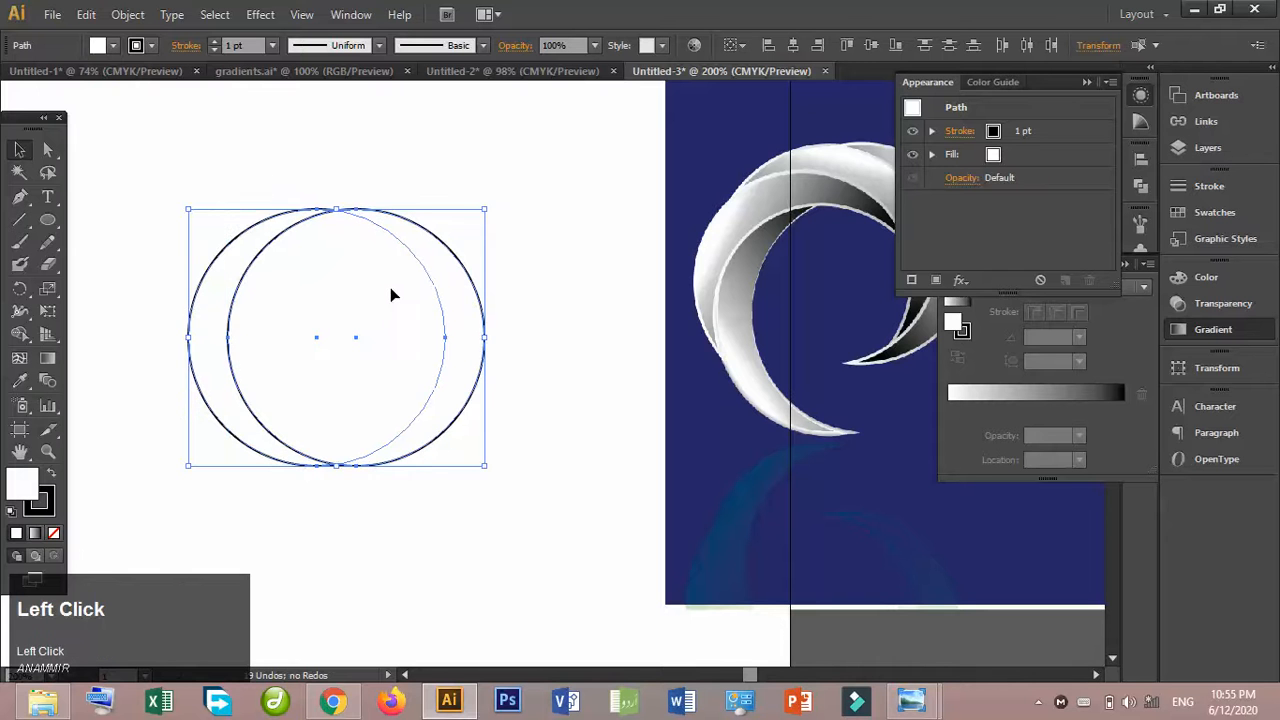
pyautogui.click(1146, 190)
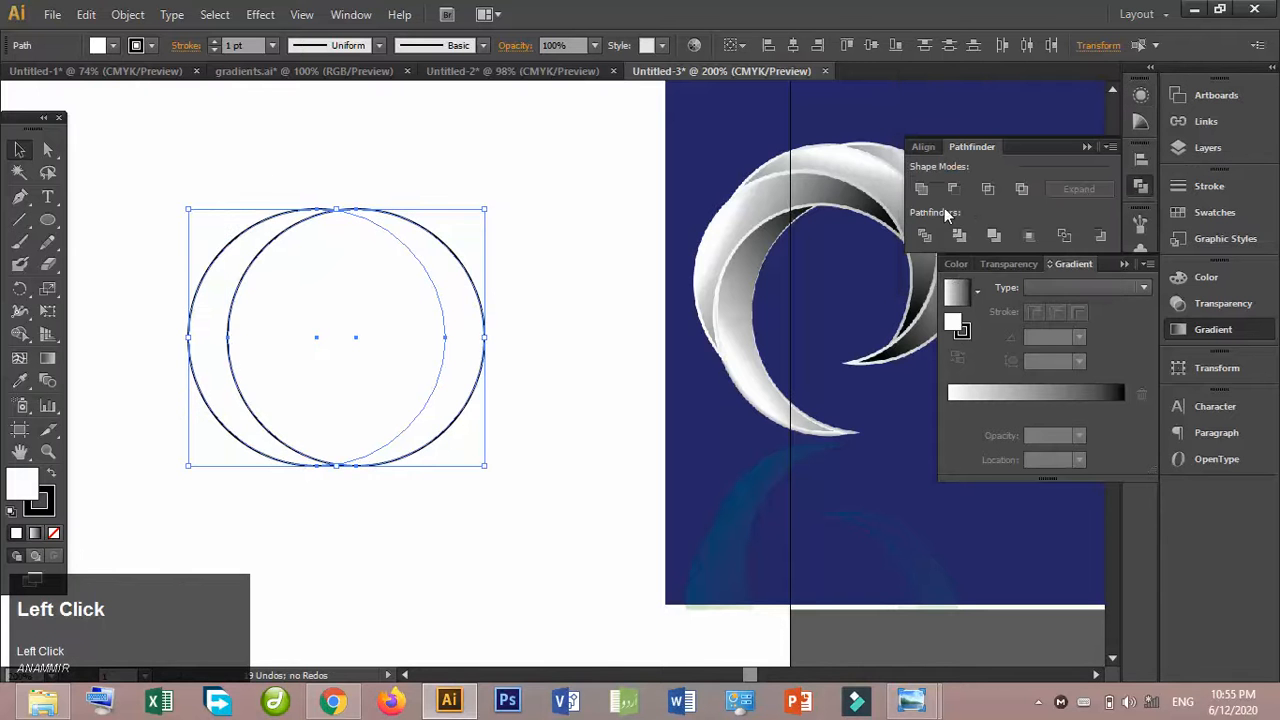
pyautogui.click(958, 191)
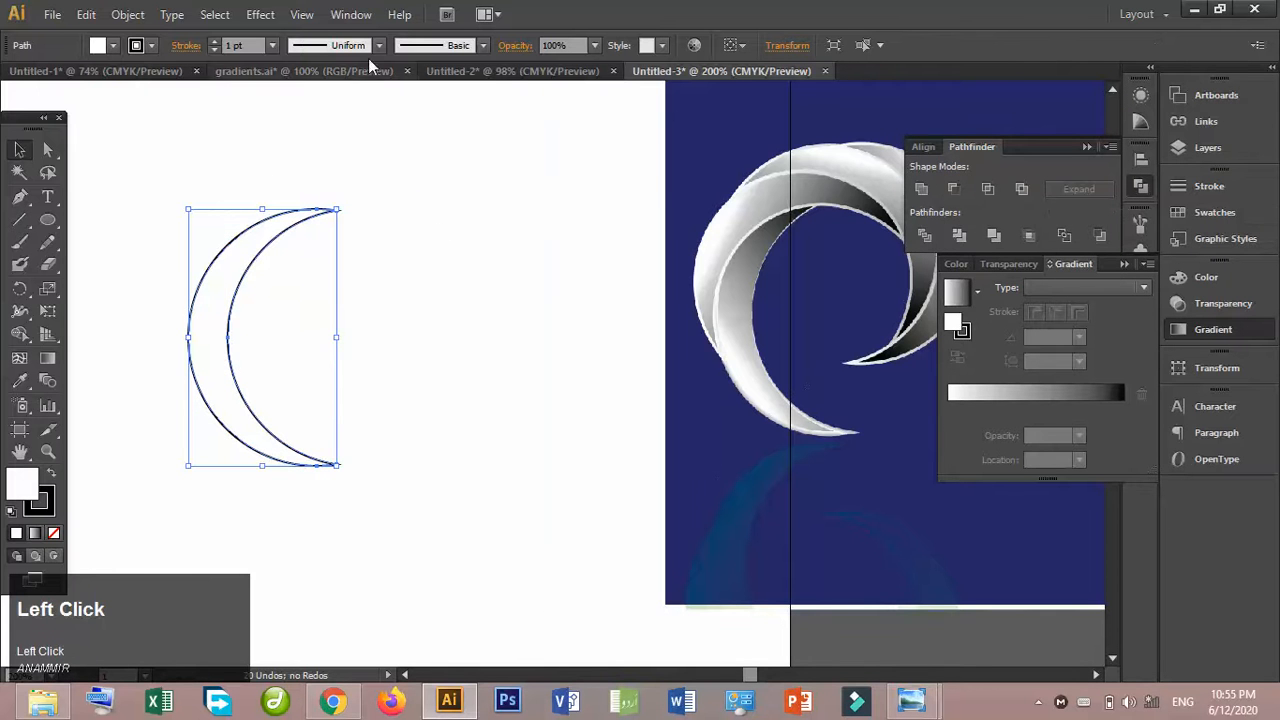
# - Copy the linear cyan-to-black gradient square from gradients.ai into the Untitled-3 document, above and right of the crescent
pyautogui.click(335, 72)
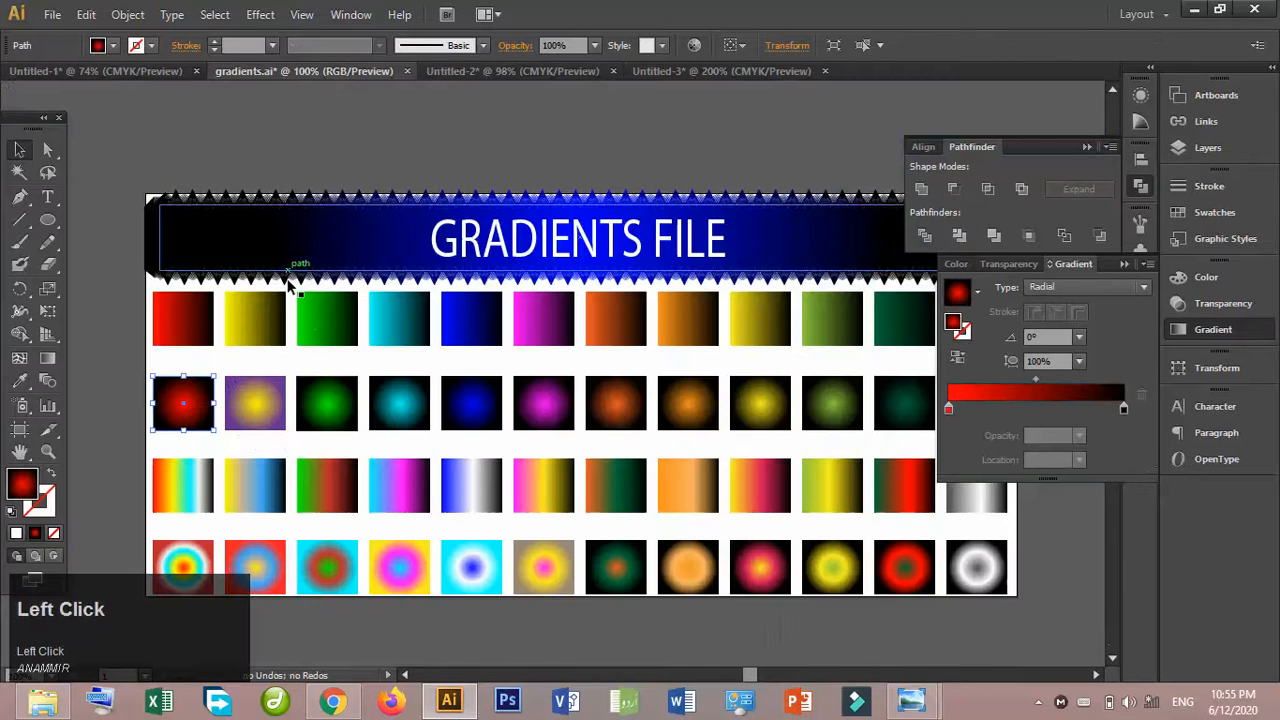
pyautogui.moveTo(425, 347); pyautogui.dragTo(235, 130)
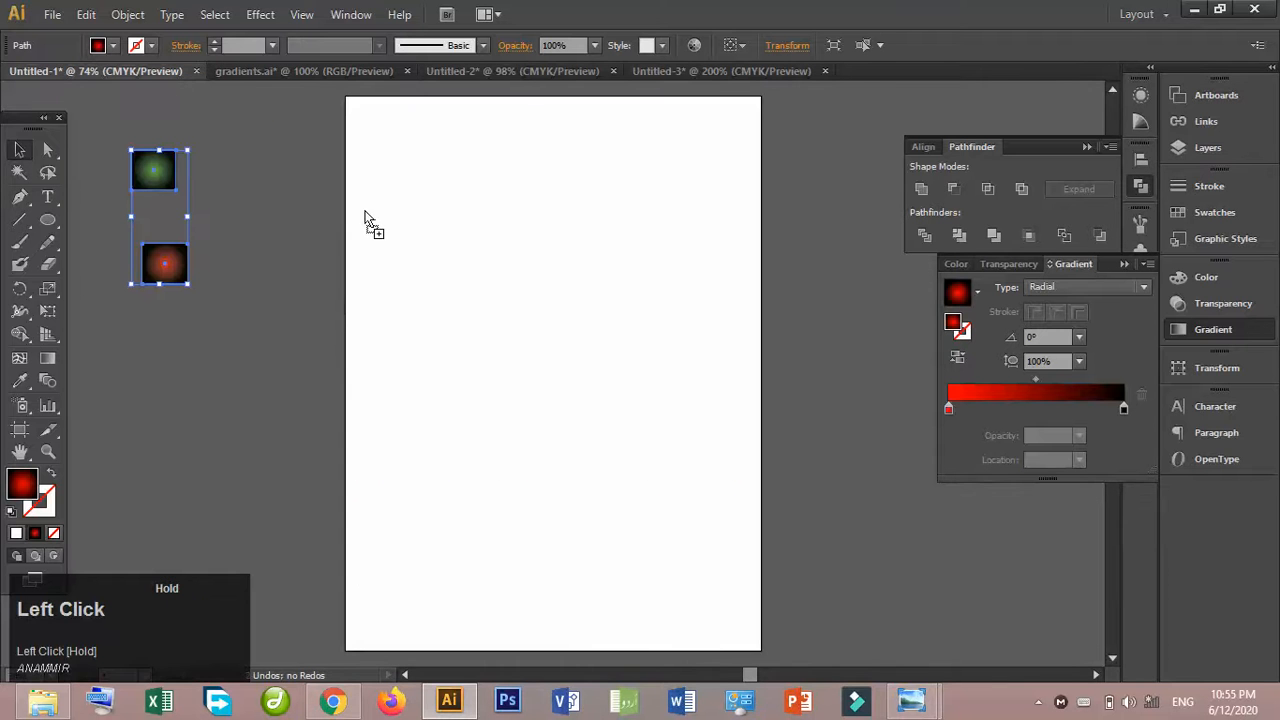
pyautogui.moveTo(511, 76); pyautogui.dragTo(511, 76)
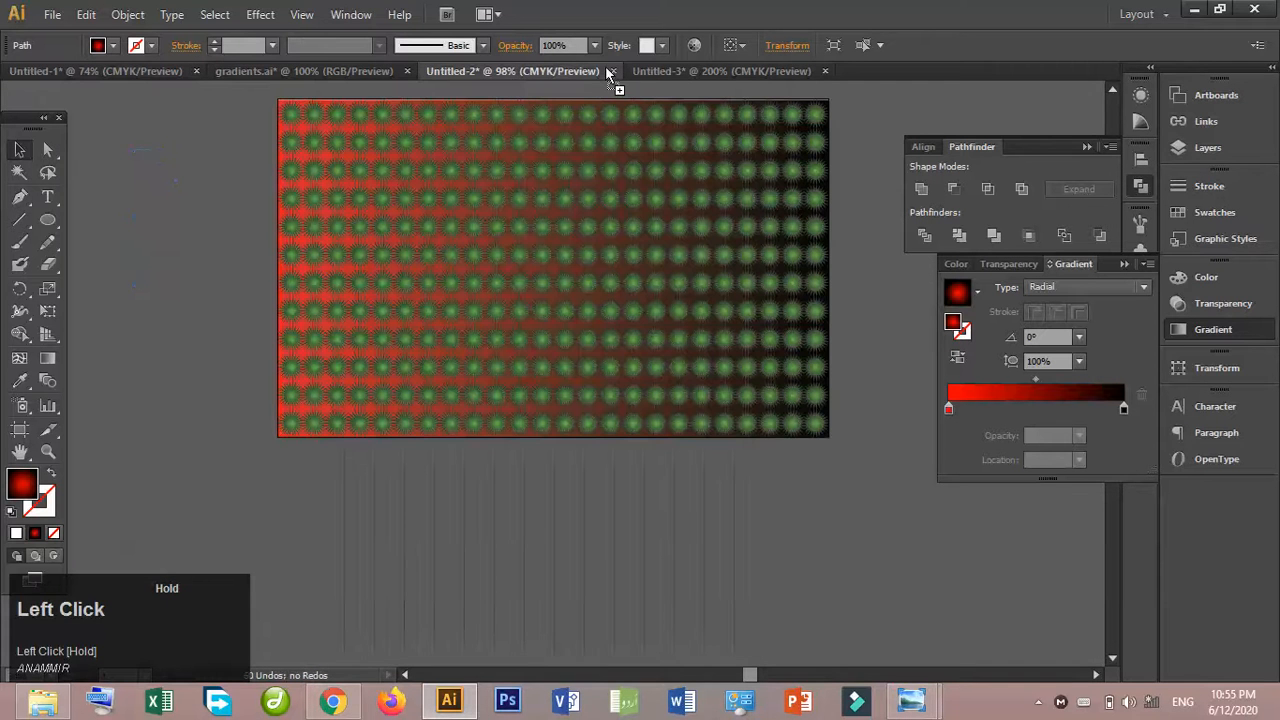
pyautogui.moveTo(641, 69); pyautogui.dragTo(467, 214)
# - Apply the square's cyan-to-black gradient to the crescent with the Eyedropper, then delete the gradient square
pyautogui.click(207, 280)
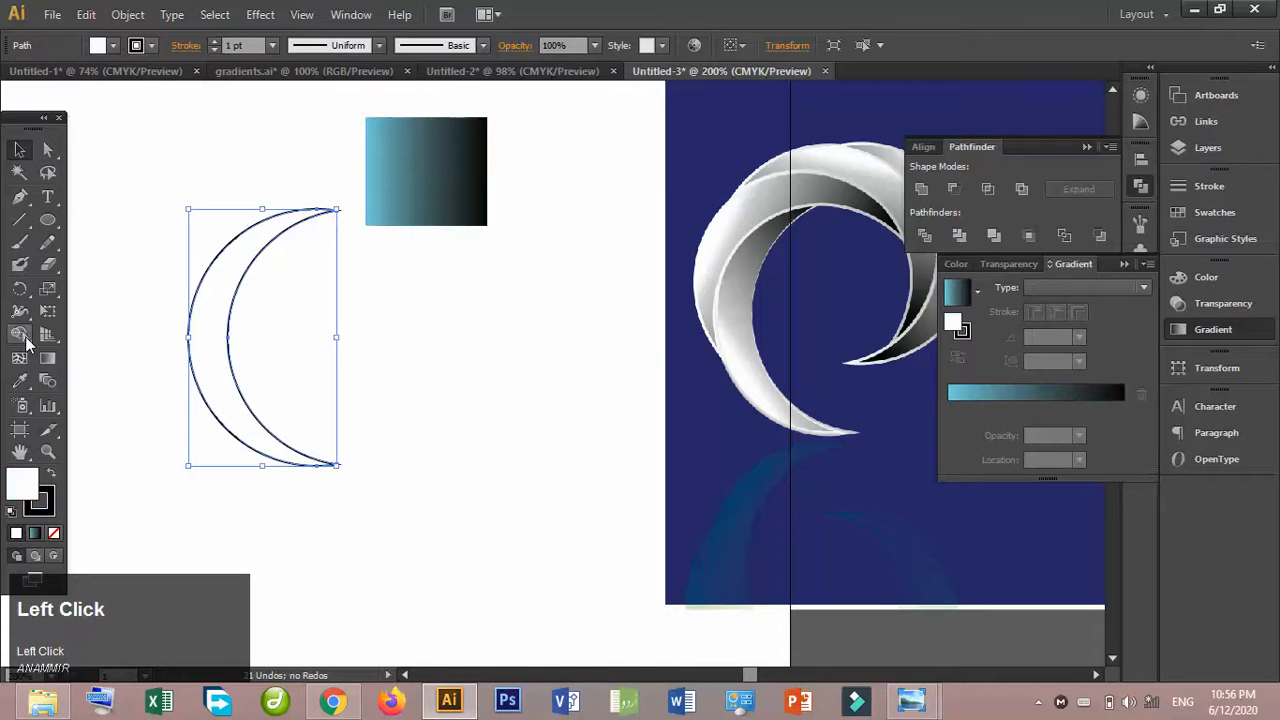
pyautogui.click(17, 380)
pyautogui.click(450, 170)
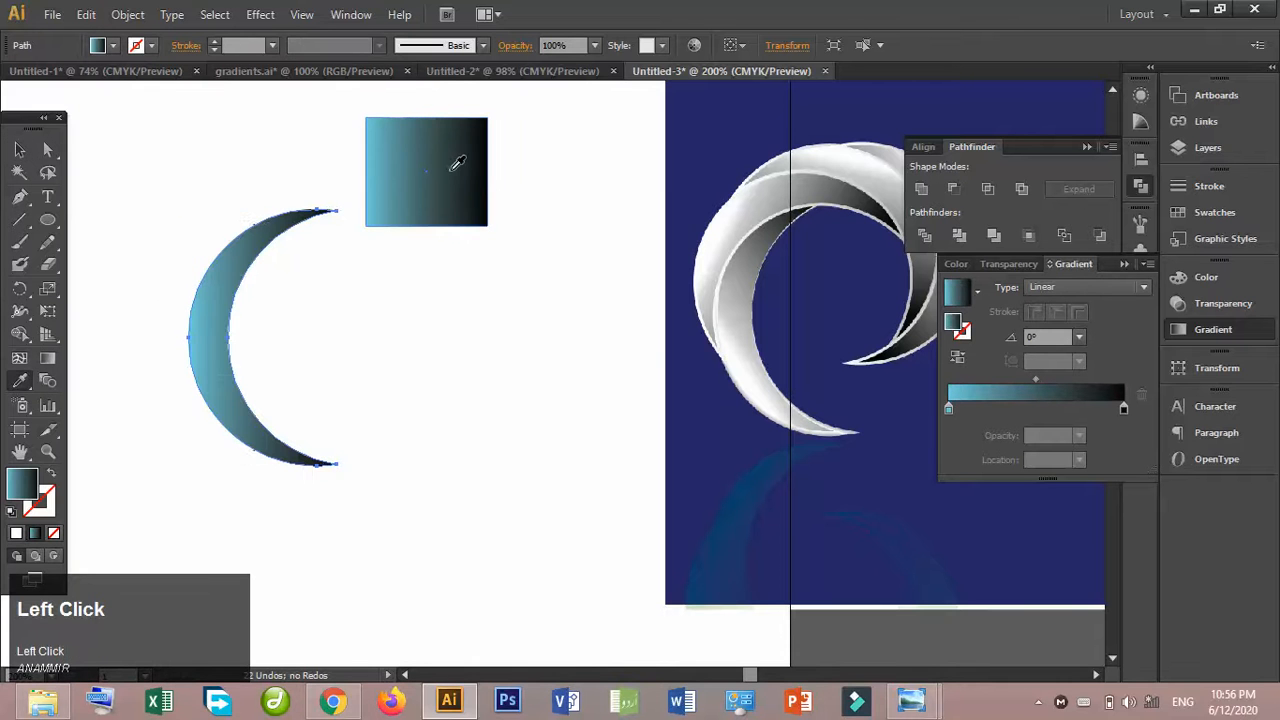
pyautogui.click(20, 150)
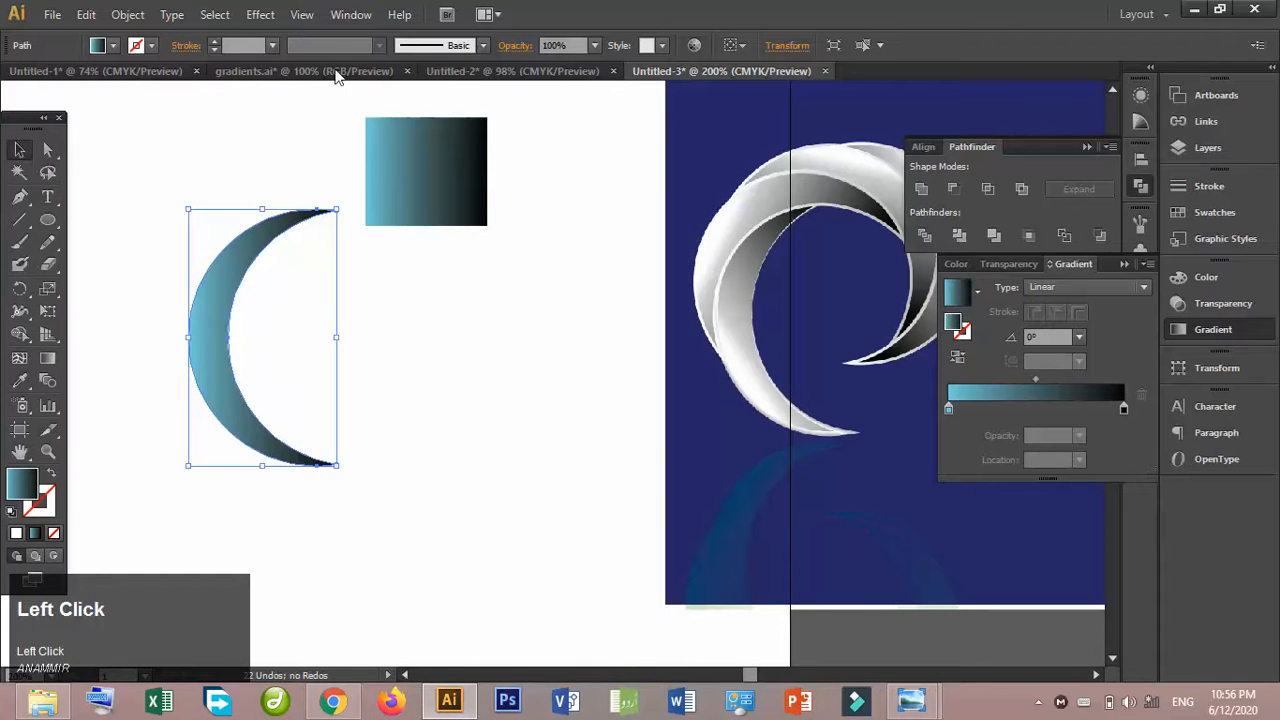
pyautogui.click(349, 155)
pyautogui.moveTo(433, 165); pyautogui.dragTo(588, 172)
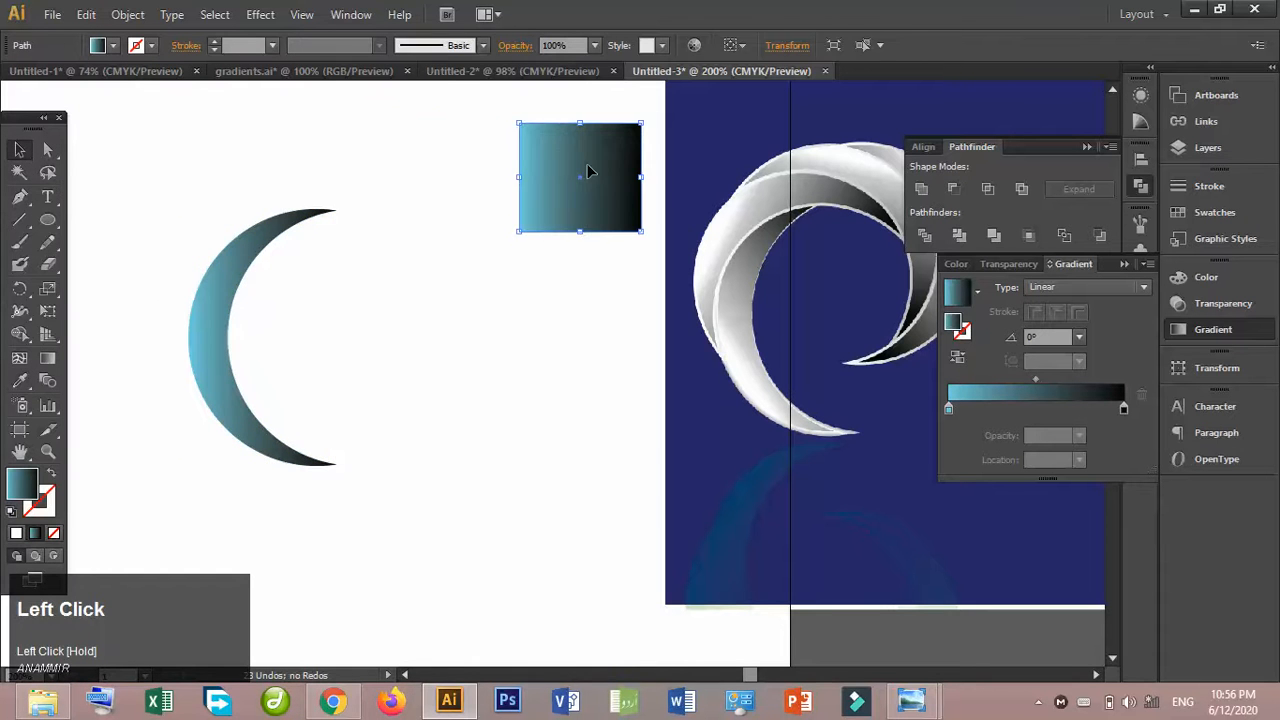
pyautogui.press('Delete')
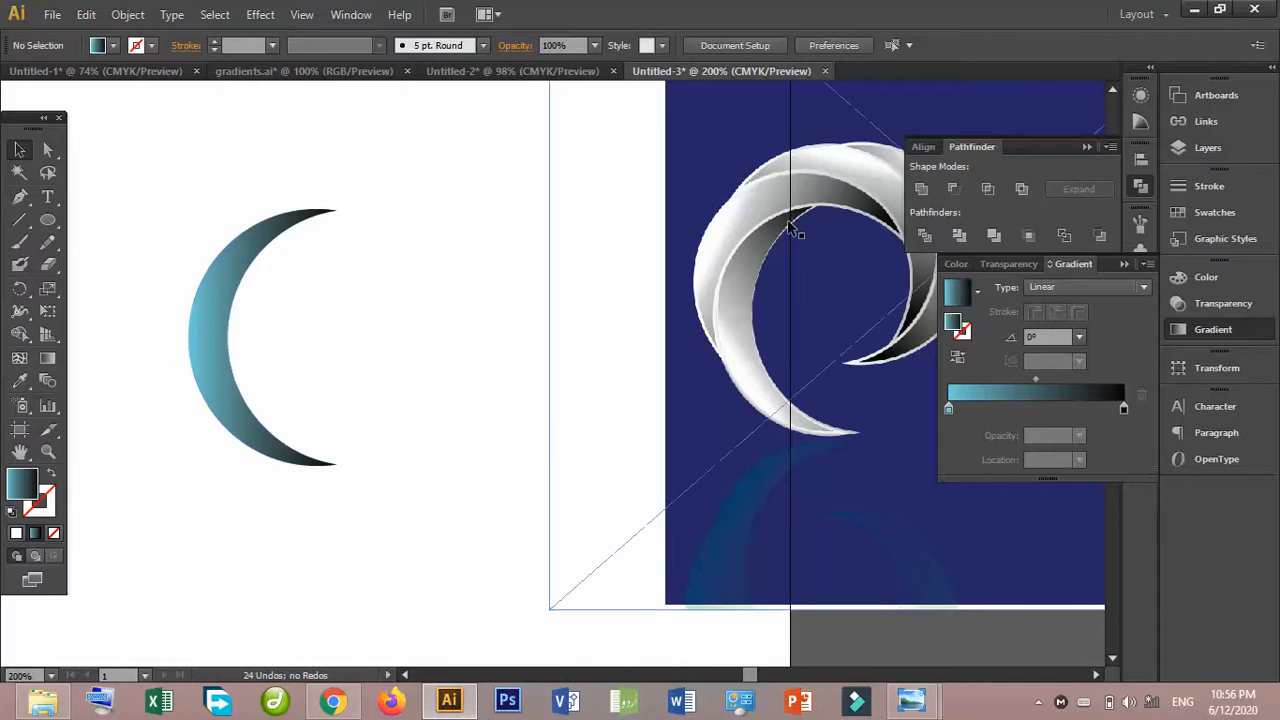
# - Rotate the crescent about 13.9° counterclockwise, then scale it down to roughly two thirds of its size
pyautogui.click(251, 422)
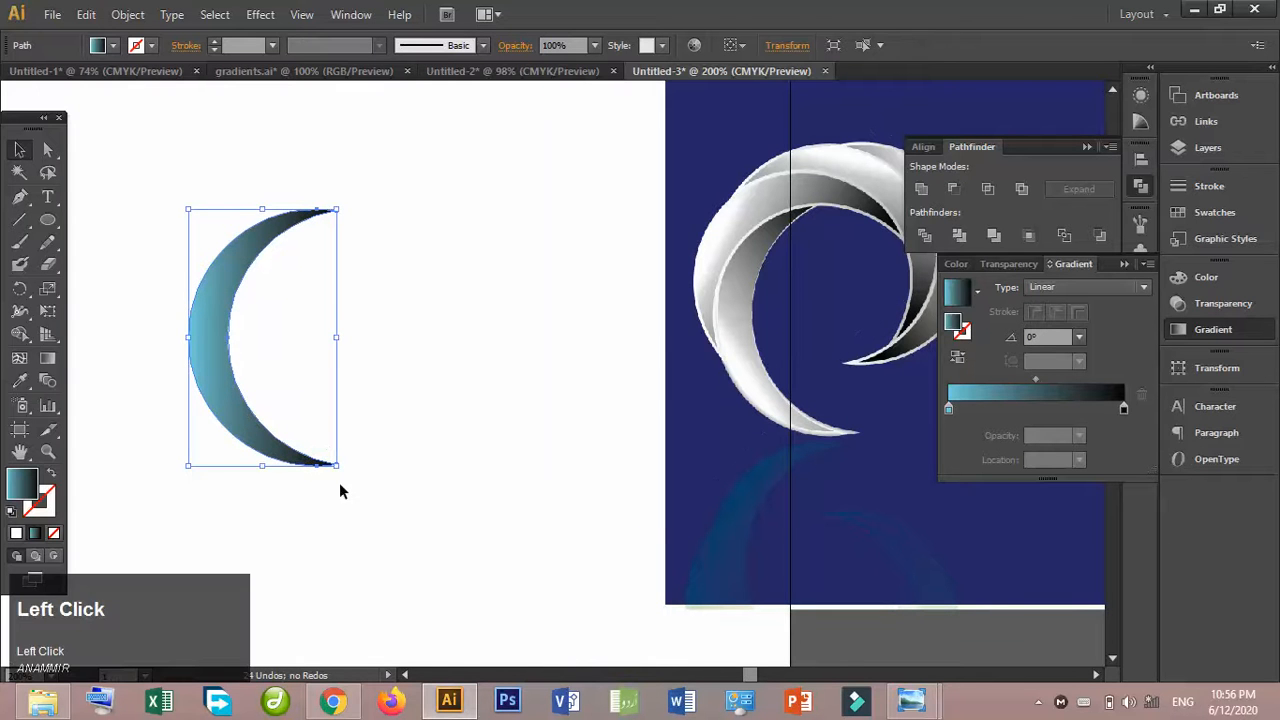
pyautogui.moveTo(339, 471); pyautogui.dragTo(384, 463)
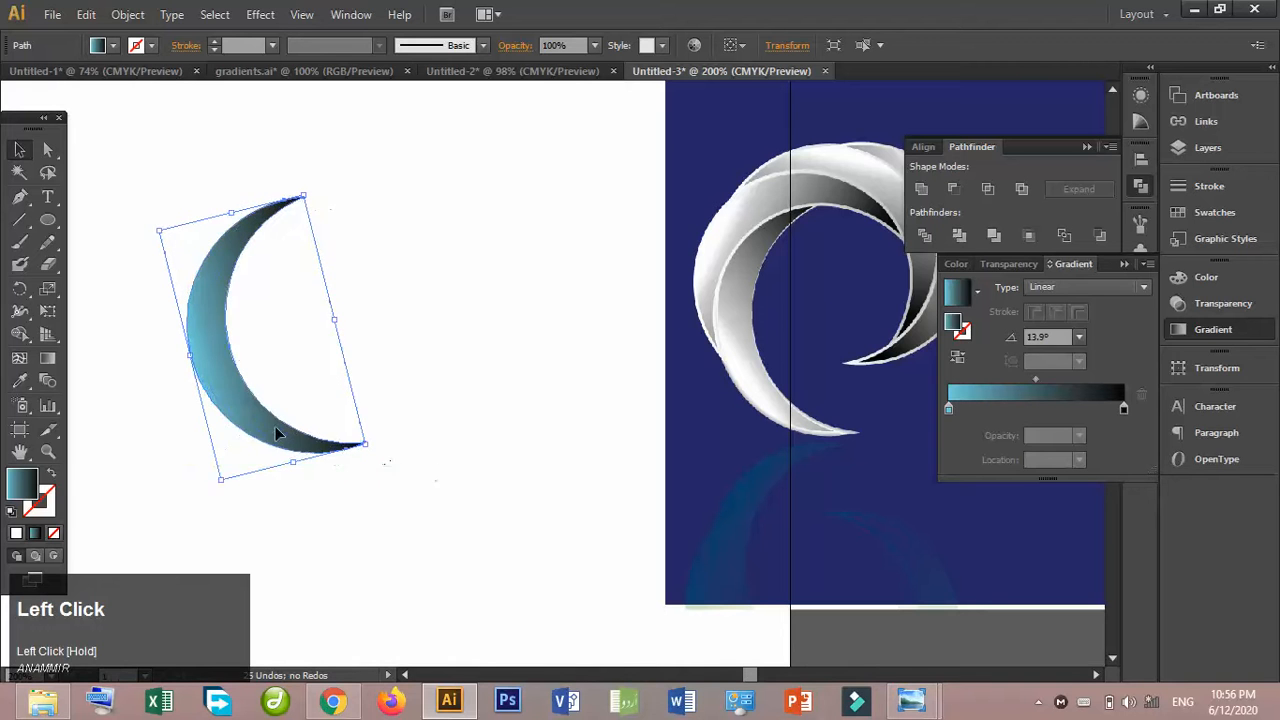
pyautogui.moveTo(267, 422); pyautogui.dragTo(277, 443)
pyautogui.moveTo(305, 222); pyautogui.dragTo(306, 300)
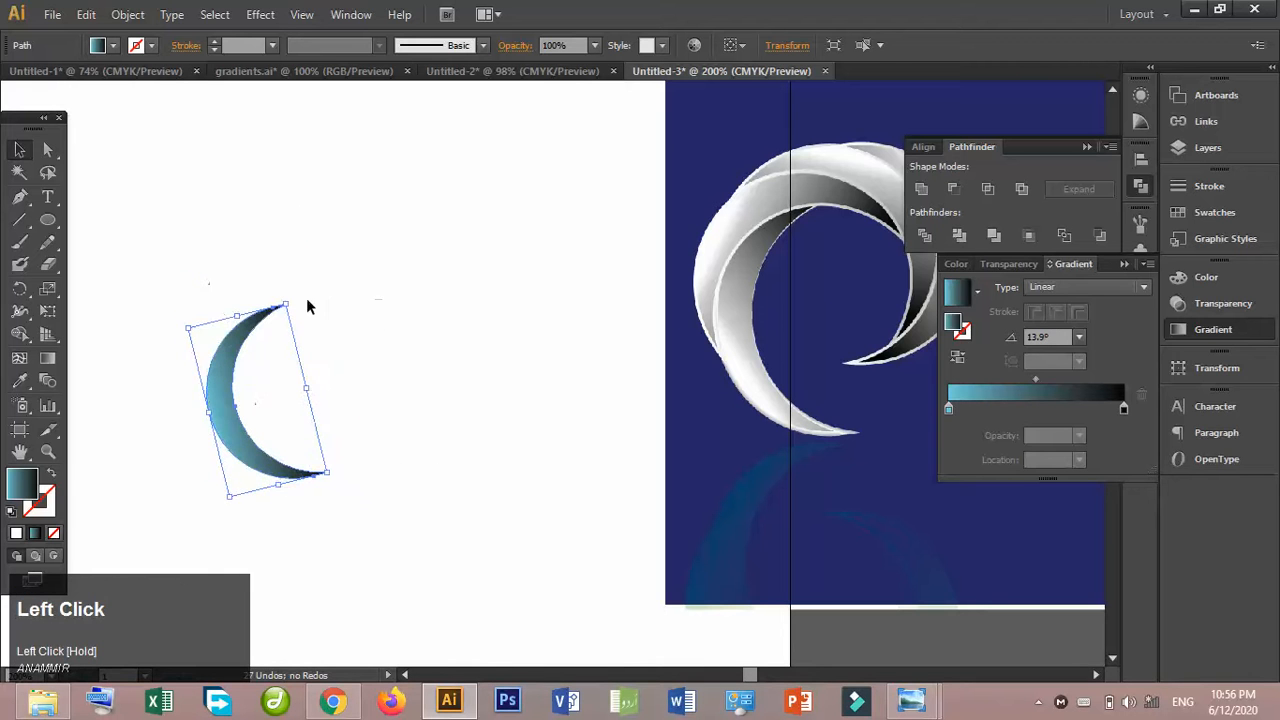
pyautogui.click(330, 322)
# - Duplicate the crescent upward and rotate the copy clockwise so it overlaps the original's upper part as a second blade
pyautogui.click(235, 343)
pyautogui.moveTo(235, 342); pyautogui.dragTo(236, 290)
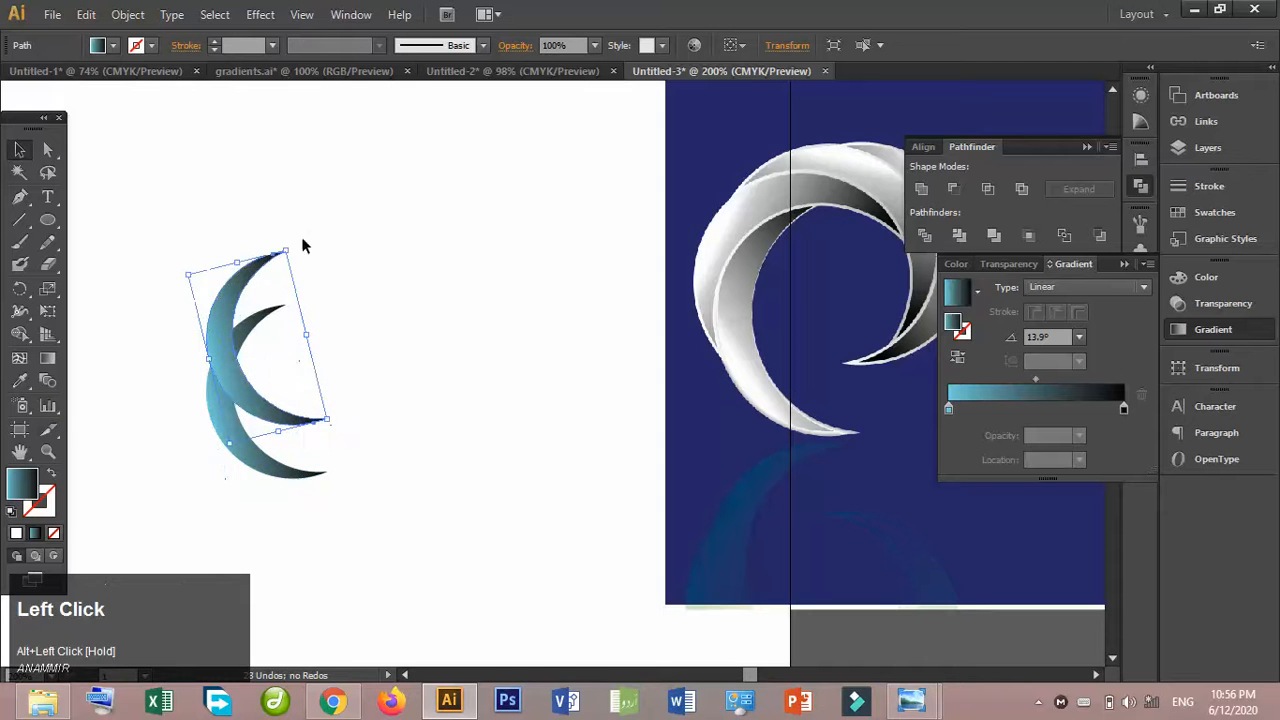
pyautogui.moveTo(291, 243); pyautogui.dragTo(434, 345)
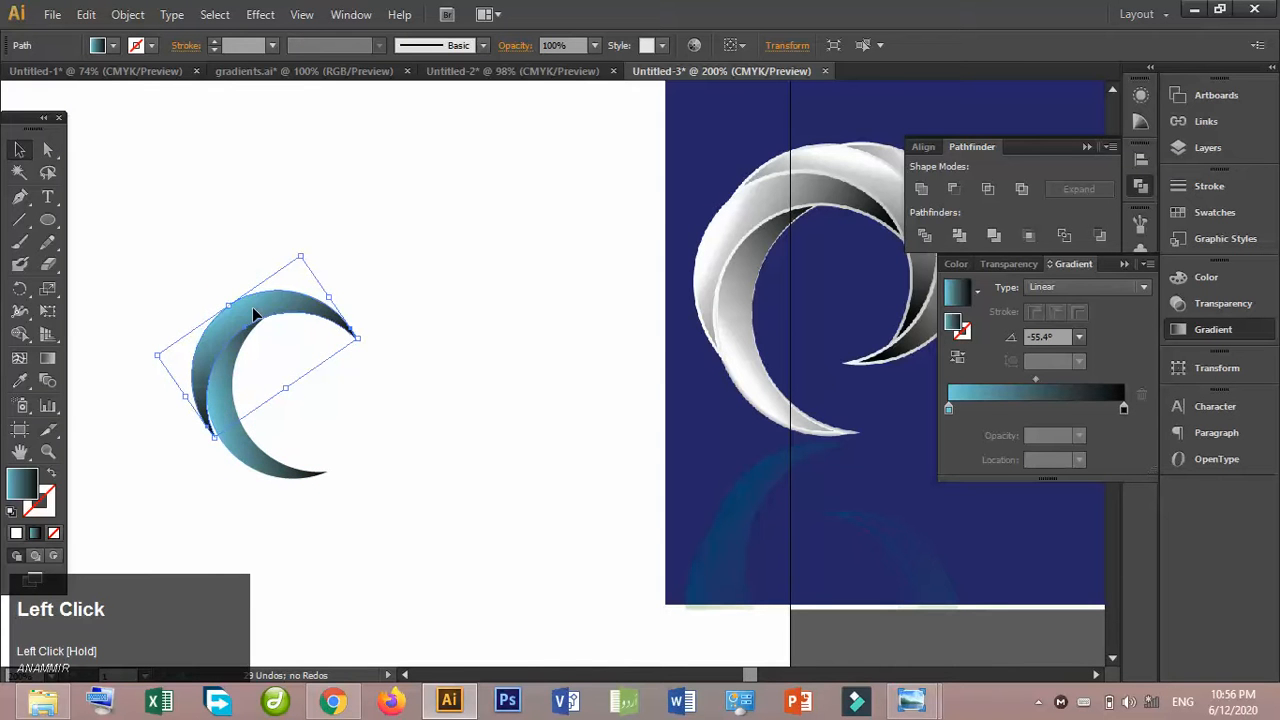
pyautogui.press('Up')
pyautogui.click(387, 406)
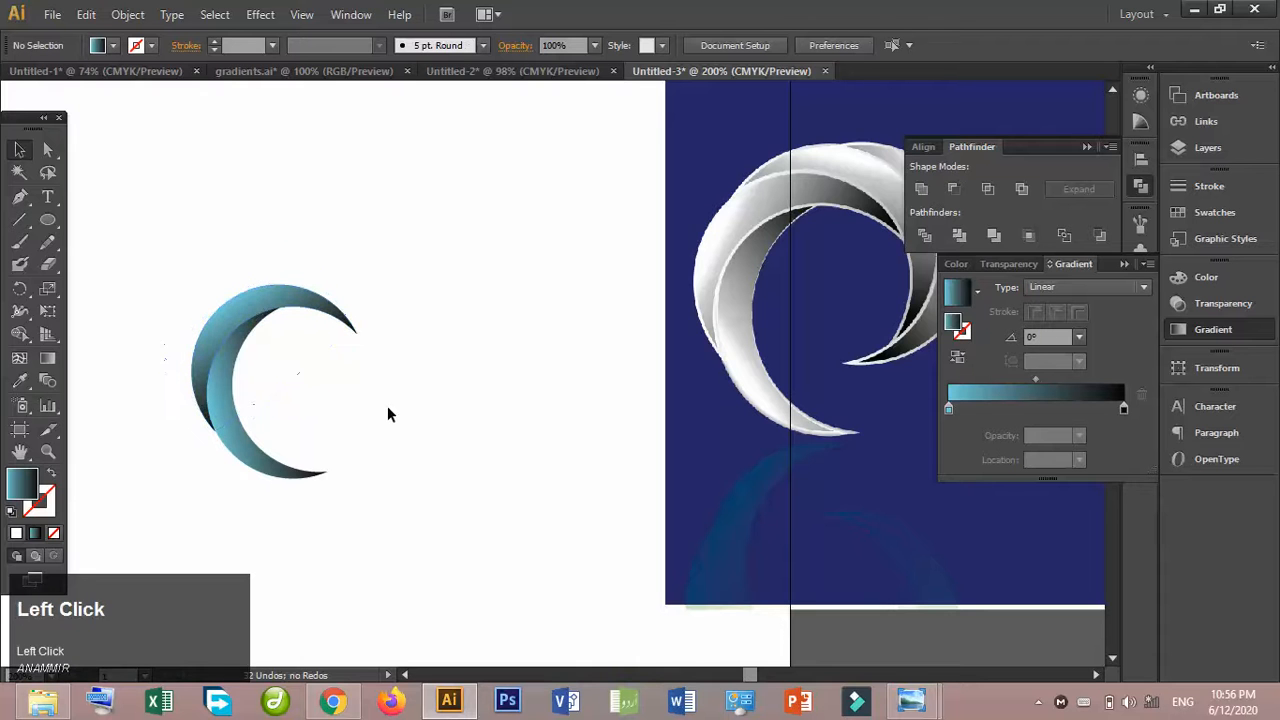
# - Send the upper crescent to the back of the stacking order
pyautogui.hotkey('ctrl', '=')
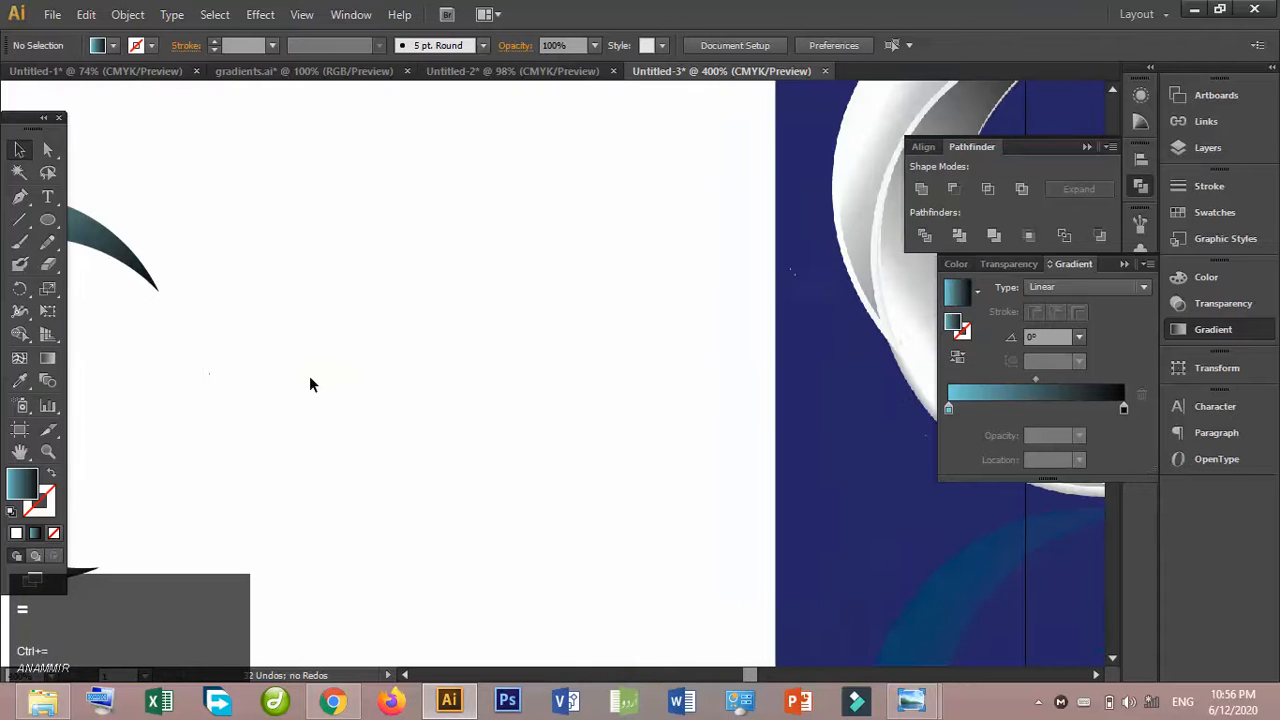
pyautogui.click(19, 451)
pyautogui.moveTo(172, 345); pyautogui.dragTo(644, 322)
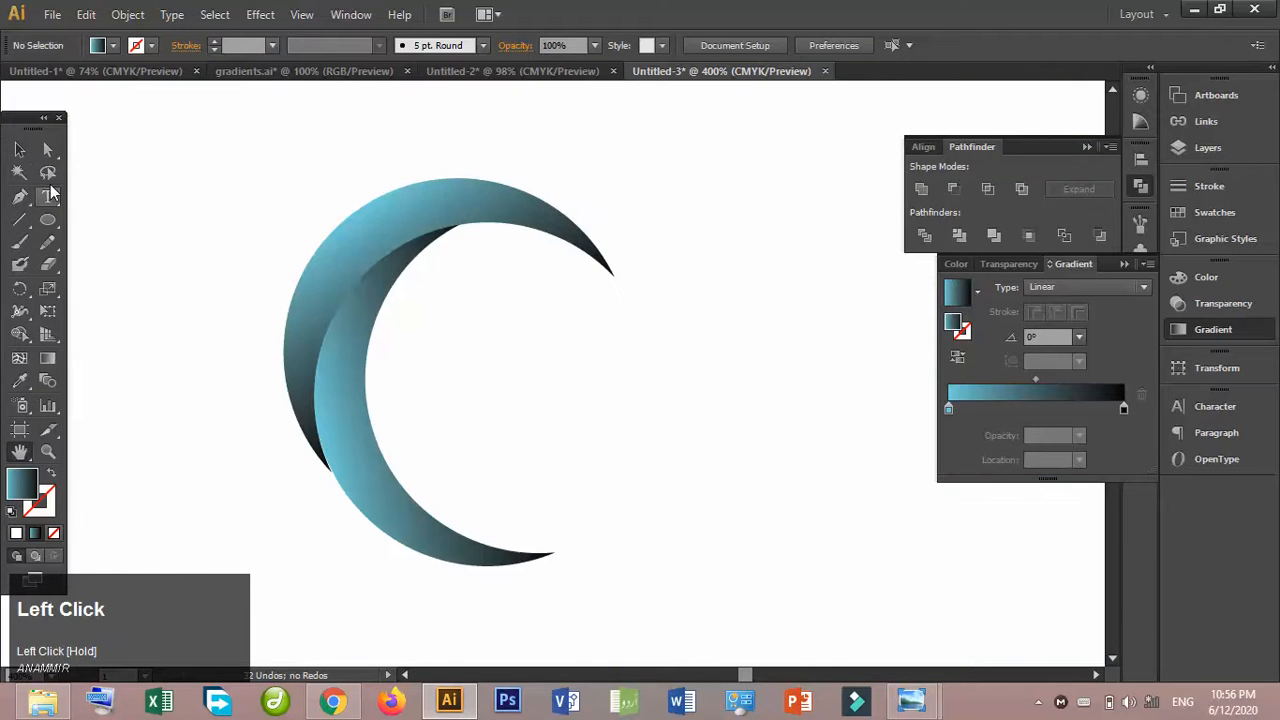
pyautogui.click(19, 149)
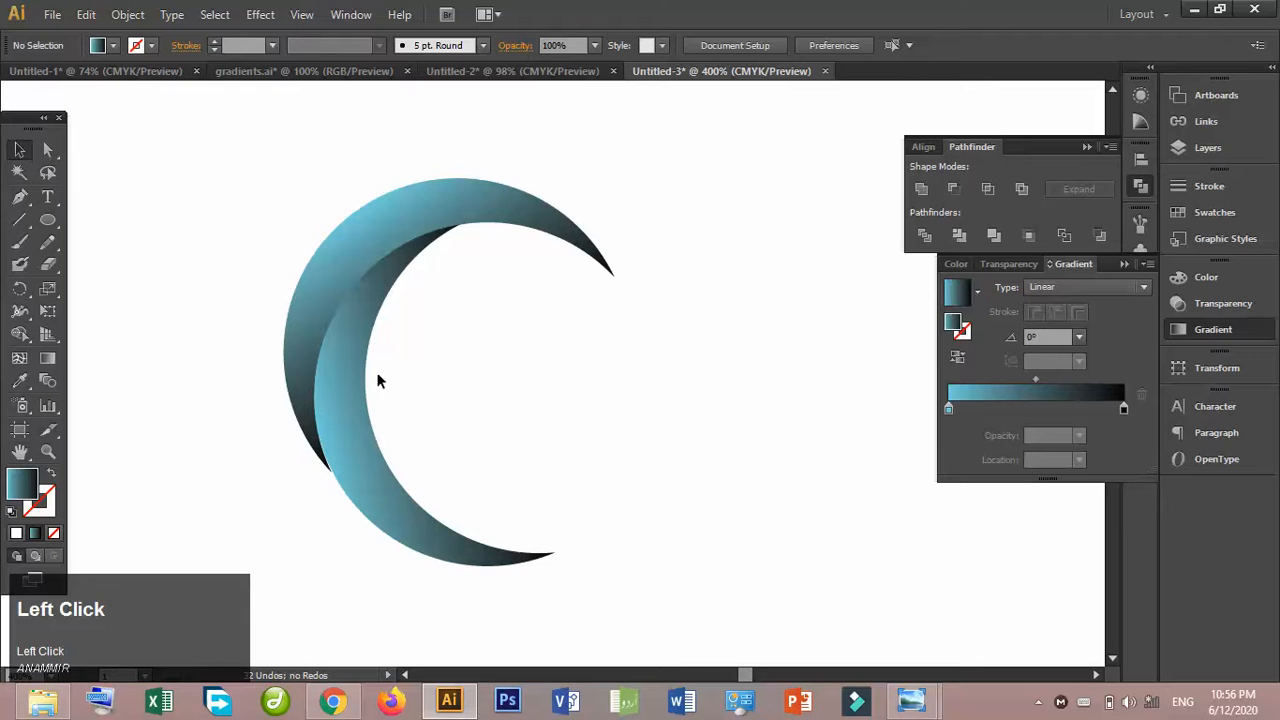
pyautogui.rightClick(353, 268)
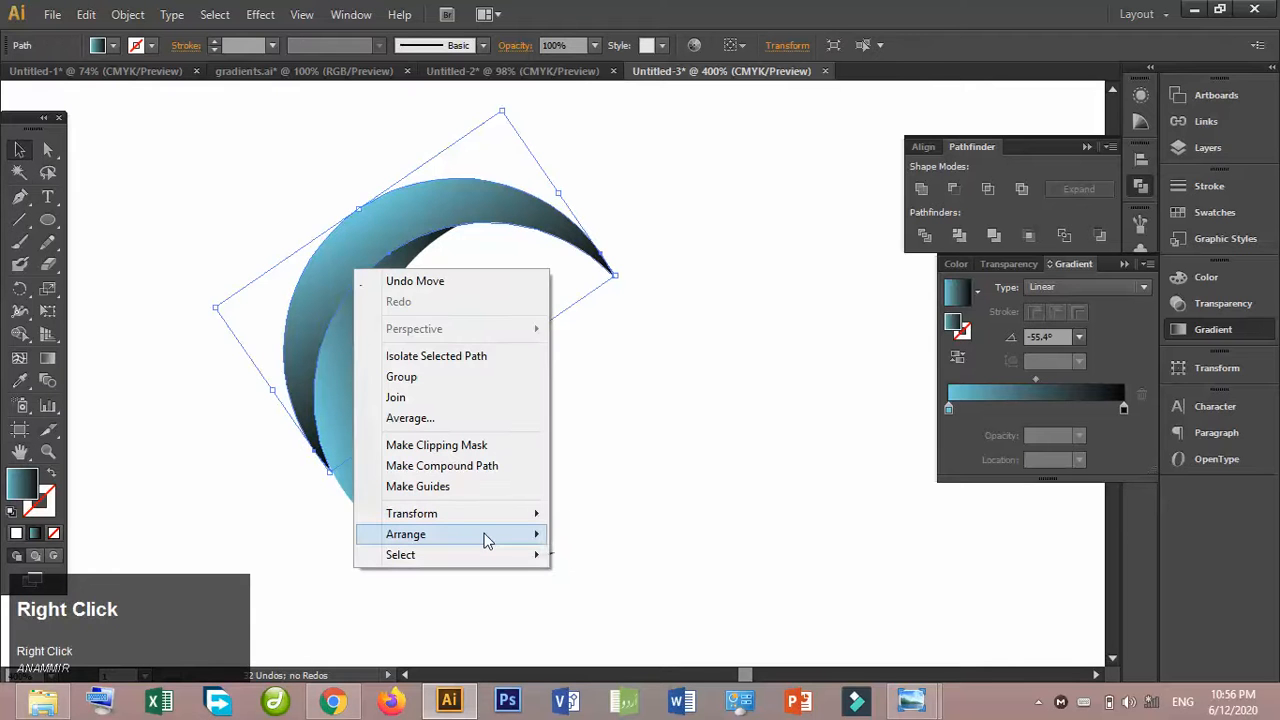
pyautogui.moveTo(486, 536)
pyautogui.click(630, 595)
pyautogui.click(645, 388)
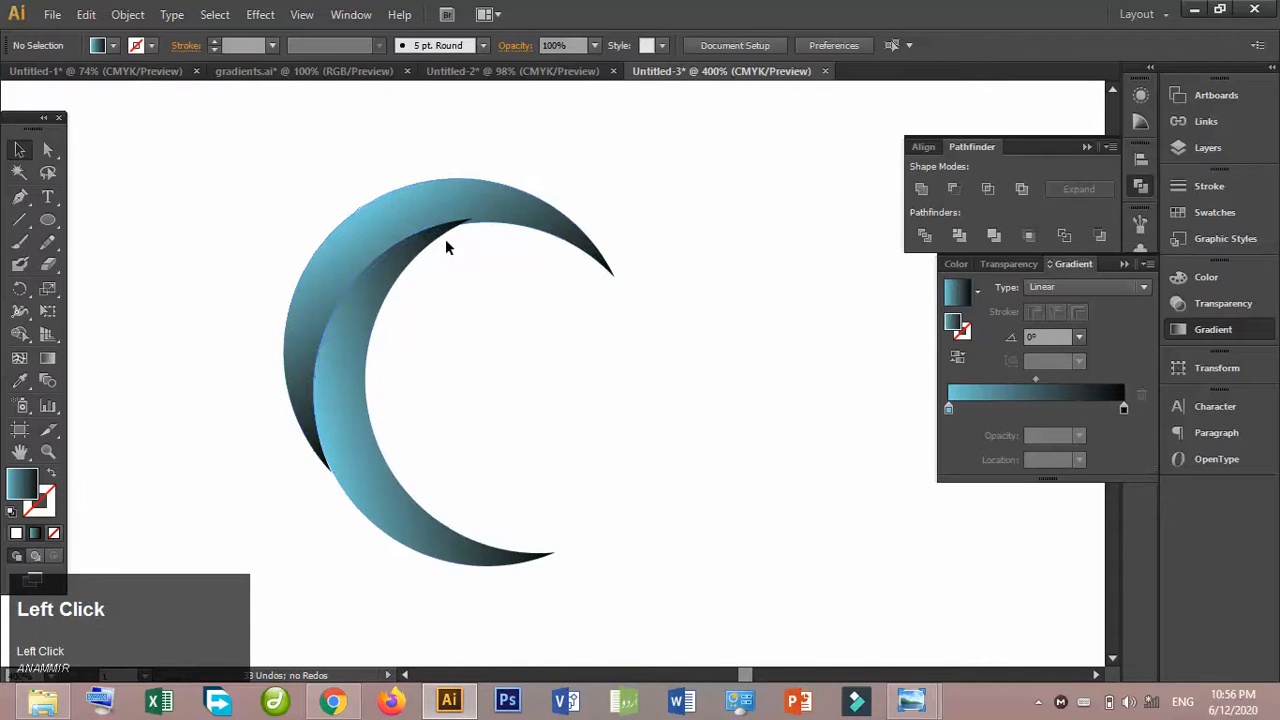
# - Bring the upper crescent back to the front of the stacking order
pyautogui.rightClick(489, 208)
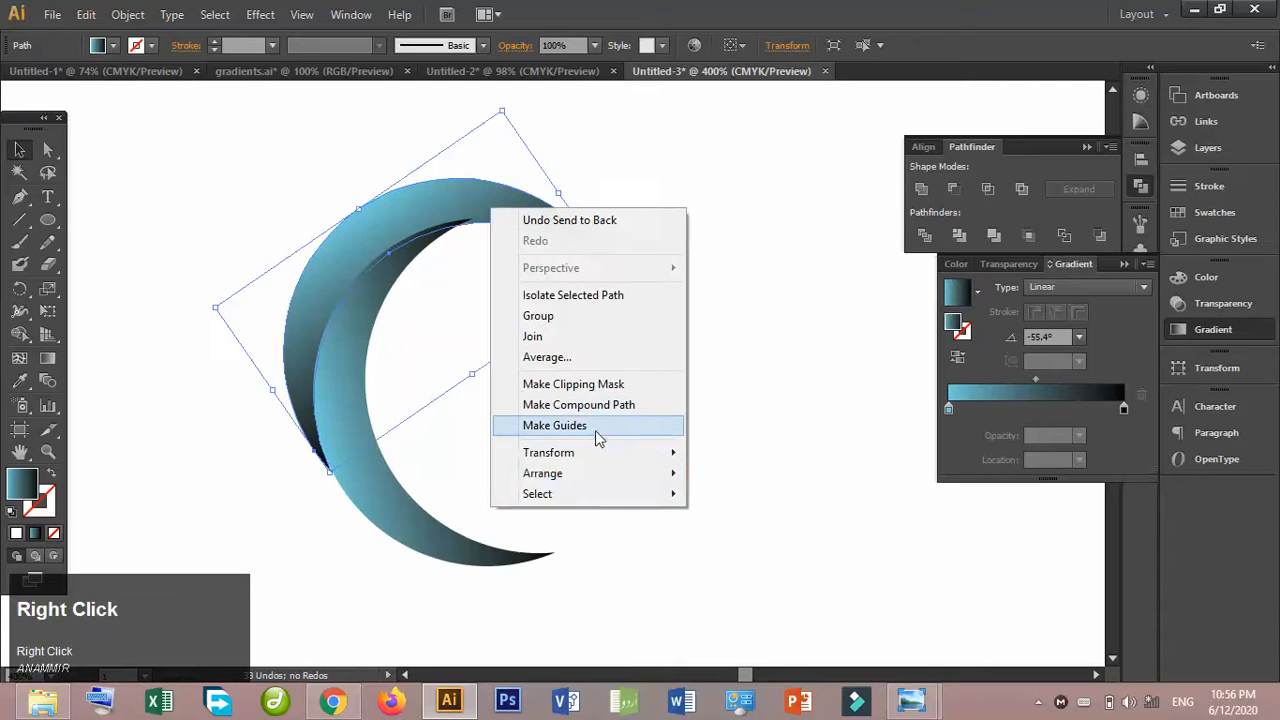
pyautogui.click(598, 471)
pyautogui.click(740, 473)
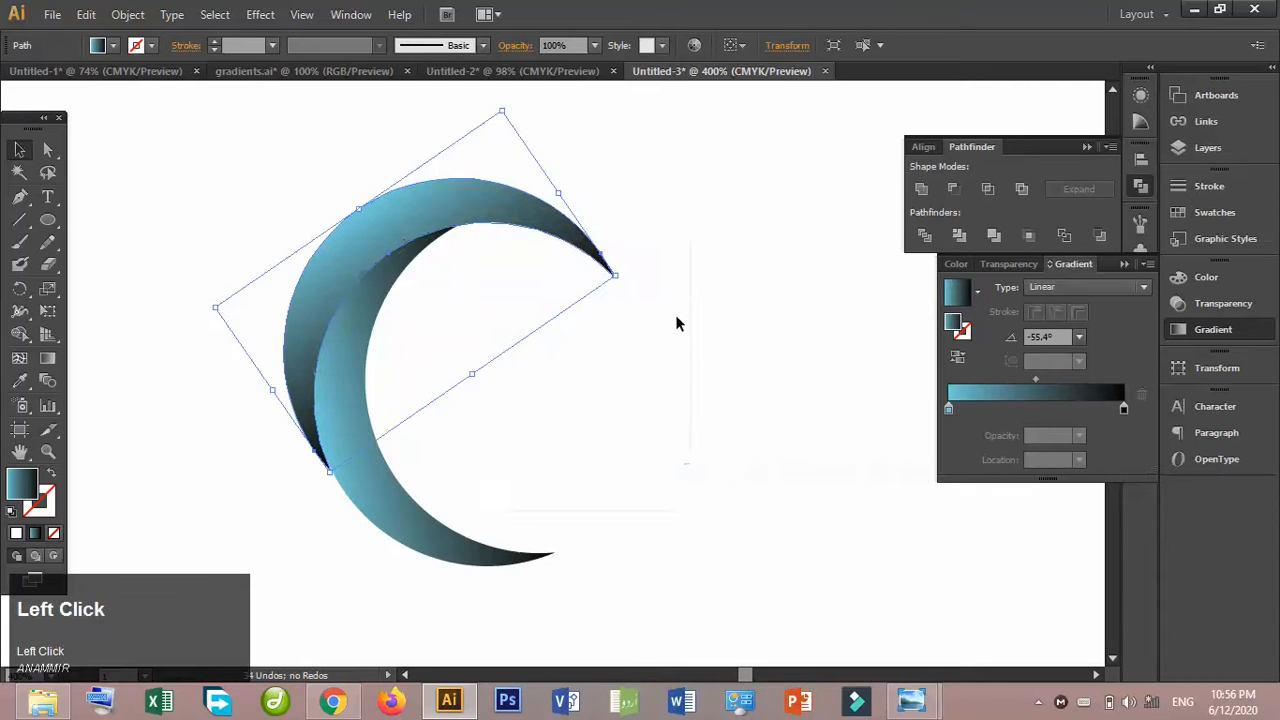
pyautogui.click(676, 323)
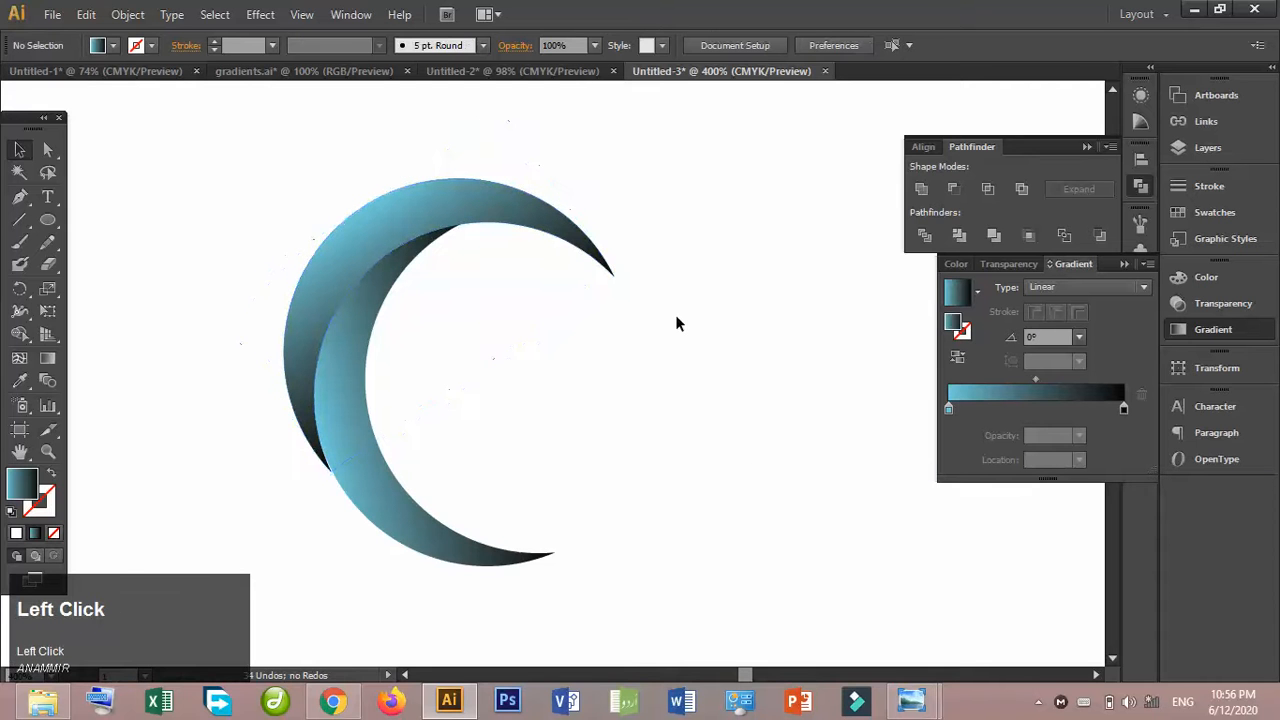
# - Rotate the upper crescent slightly counterclockwise to refine its fit against the lower crescent
pyautogui.click(540, 214)
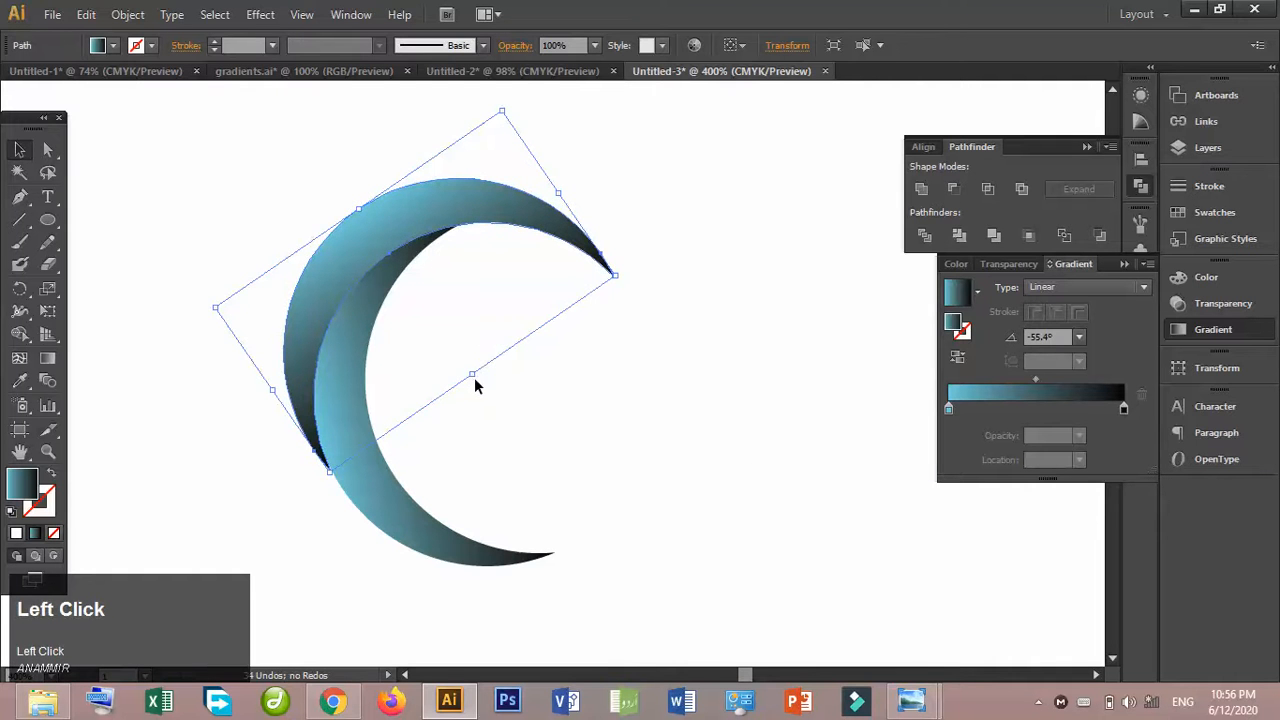
pyautogui.moveTo(480, 378); pyautogui.dragTo(480, 377)
pyautogui.click(533, 393)
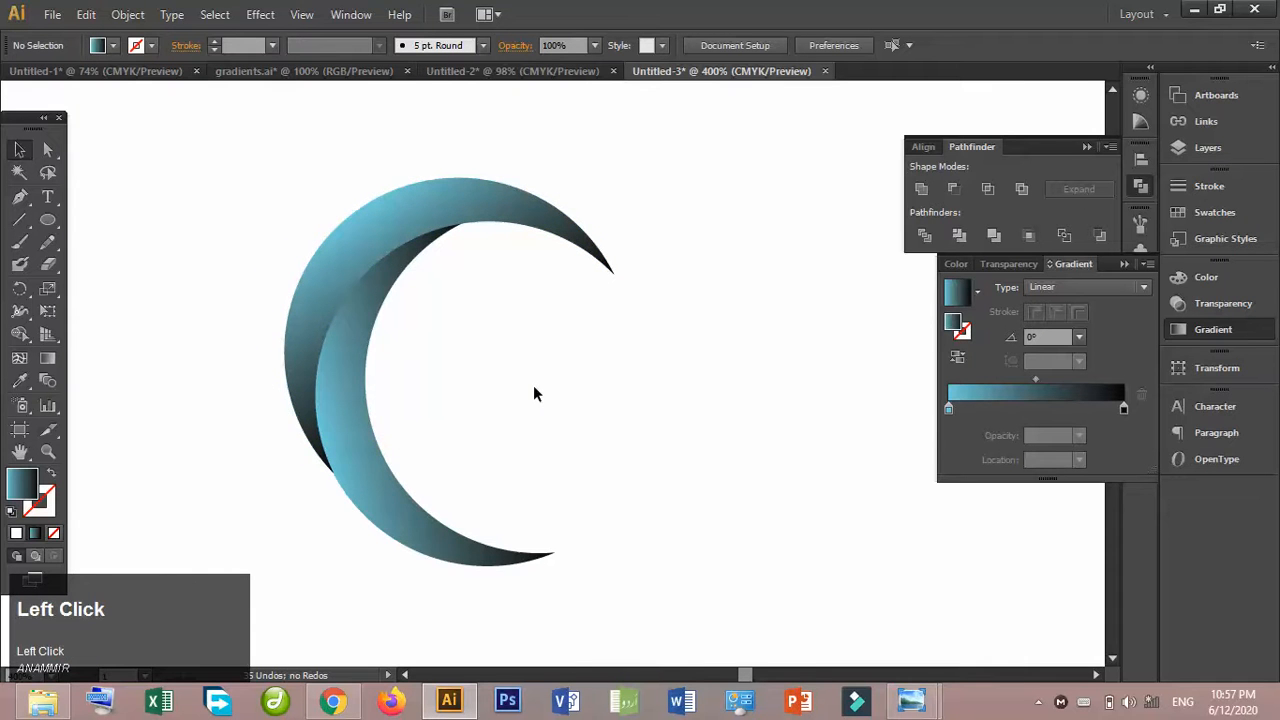
# - Clear the panels covering the reference logo and move the logo image slightly left, closer to the crescents
pyautogui.hotkey('ctrl', '-')
pyautogui.hotkey('ctrl', '-')
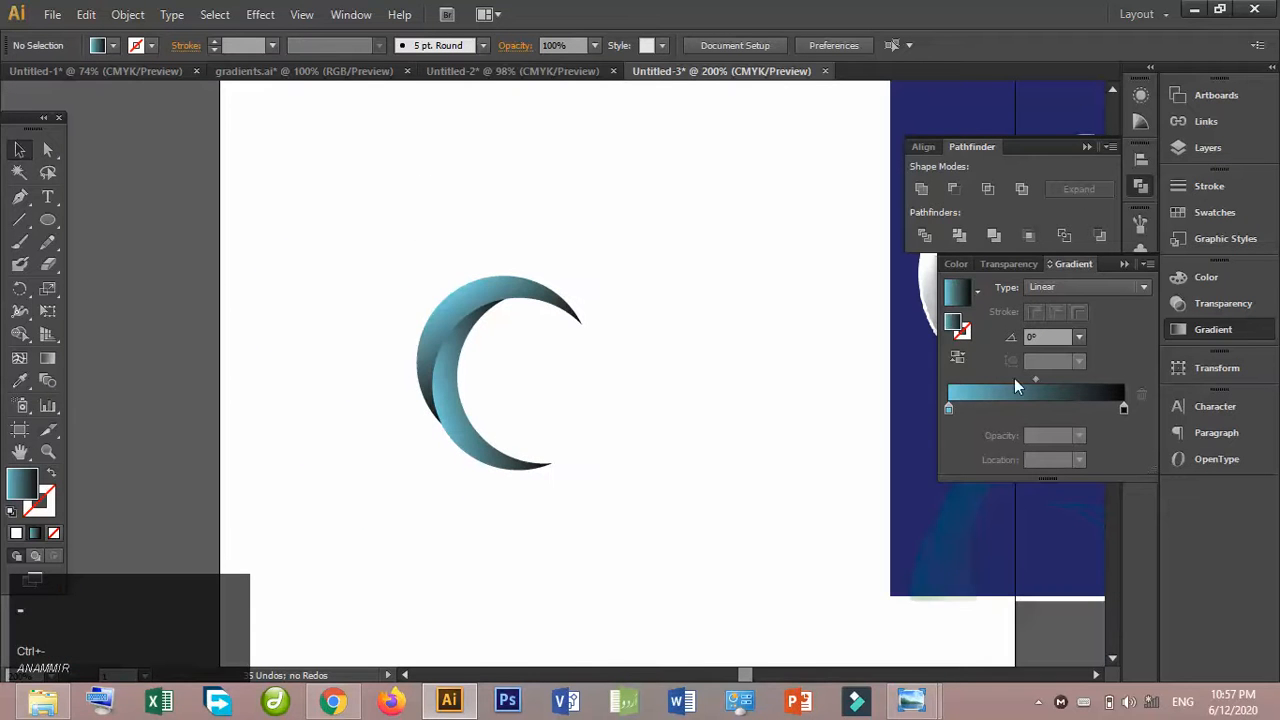
pyautogui.click(1087, 147)
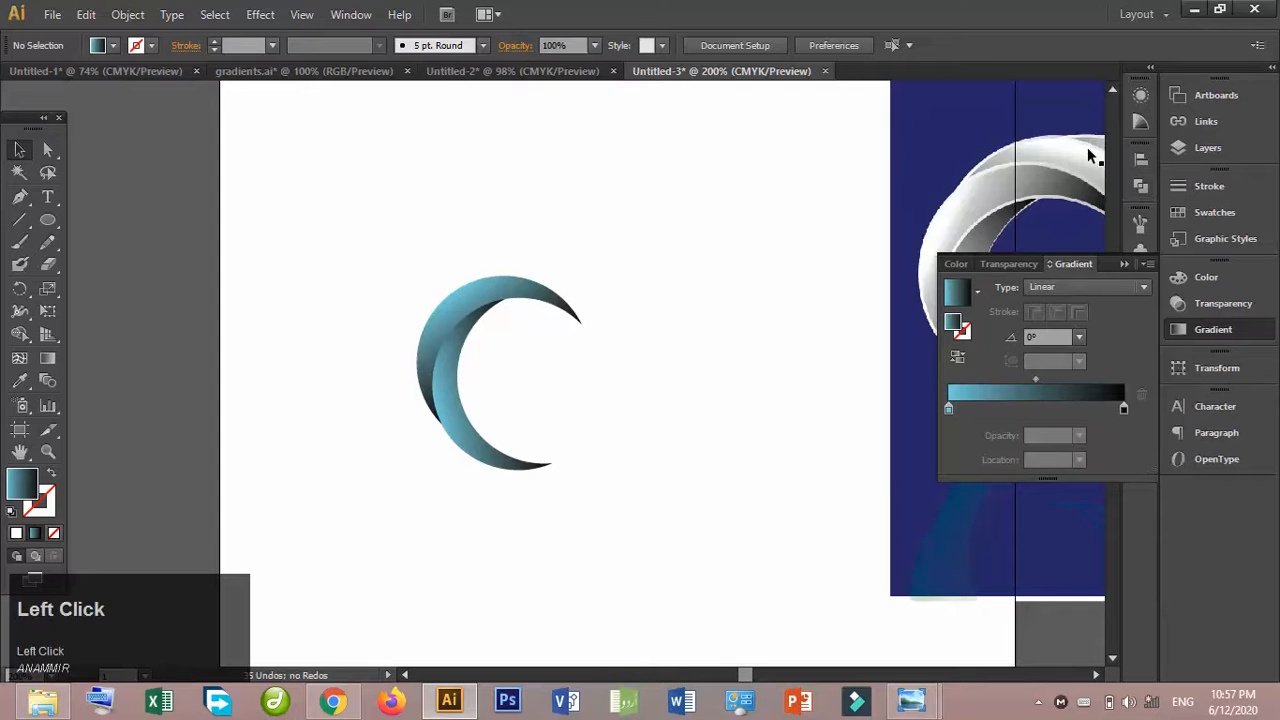
pyautogui.click(1122, 264)
pyautogui.moveTo(986, 271); pyautogui.dragTo(941, 271)
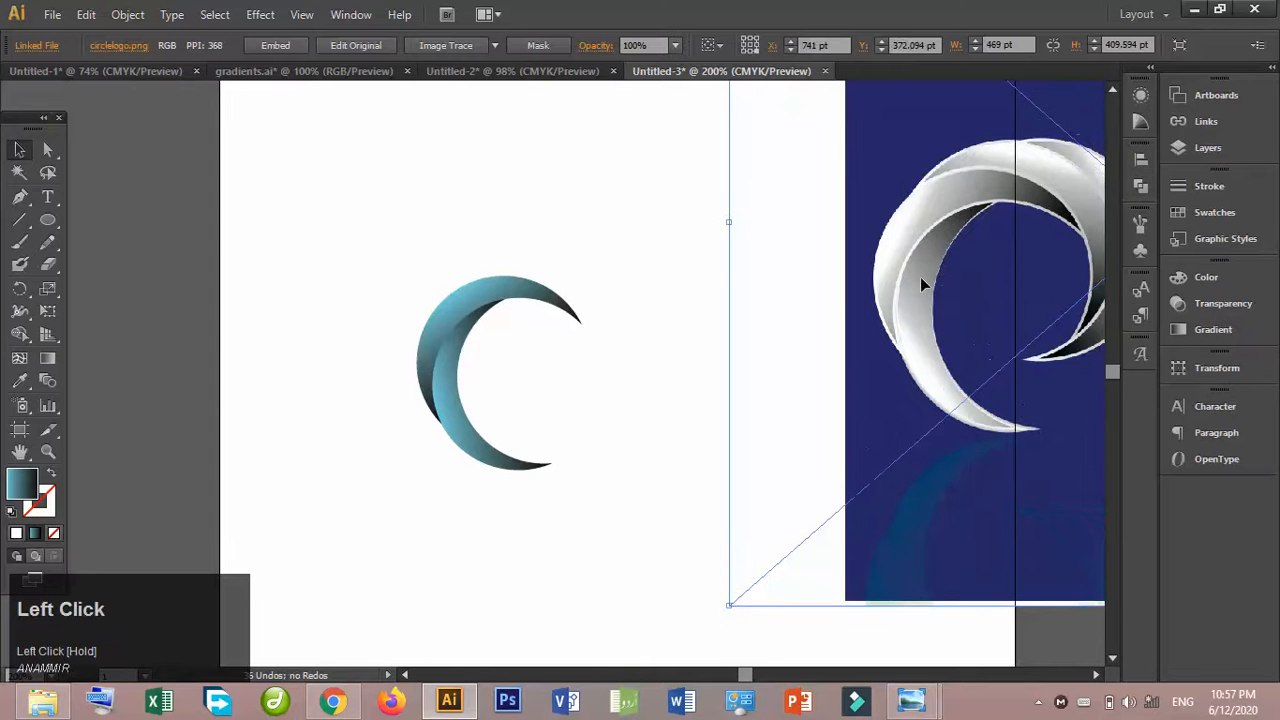
# - Duplicate the upper crescent and rotate the copy clockwise, positioning it along the ring's upper right as a third blade
pyautogui.click(532, 291)
pyautogui.moveTo(532, 290); pyautogui.dragTo(614, 426)
pyautogui.click(656, 371)
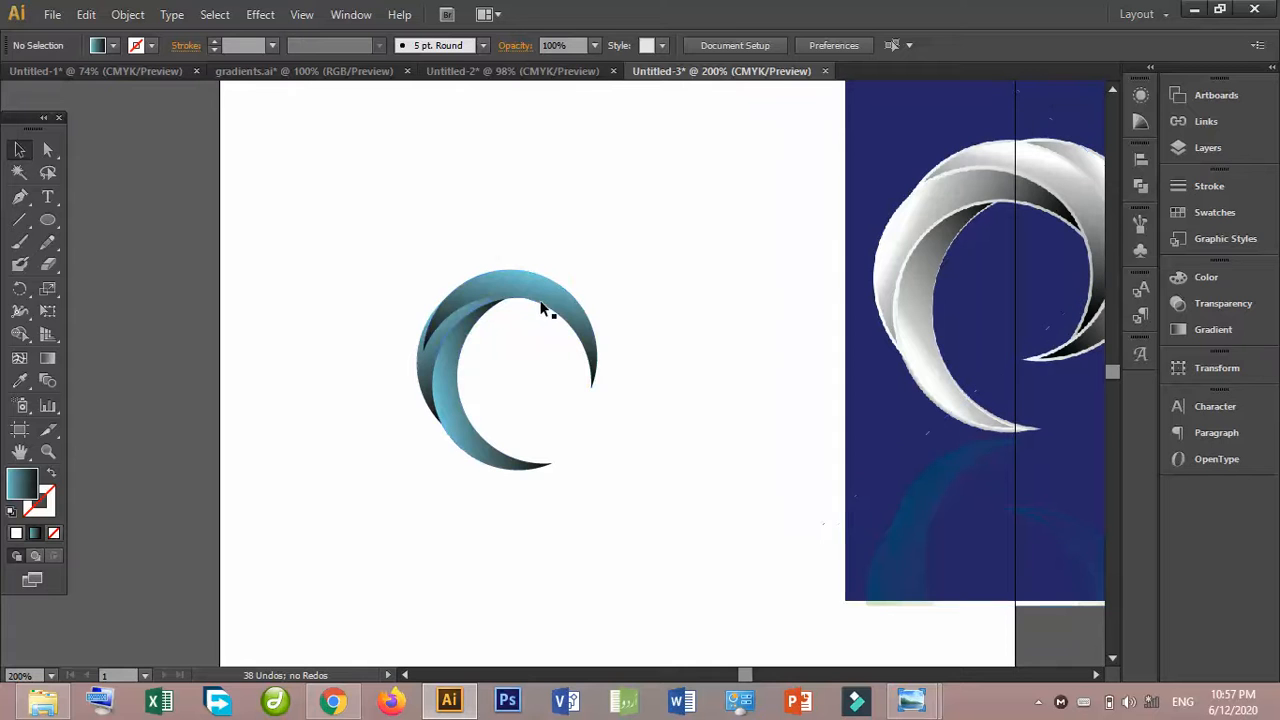
pyautogui.click(593, 375)
pyautogui.moveTo(599, 393); pyautogui.dragTo(602, 428)
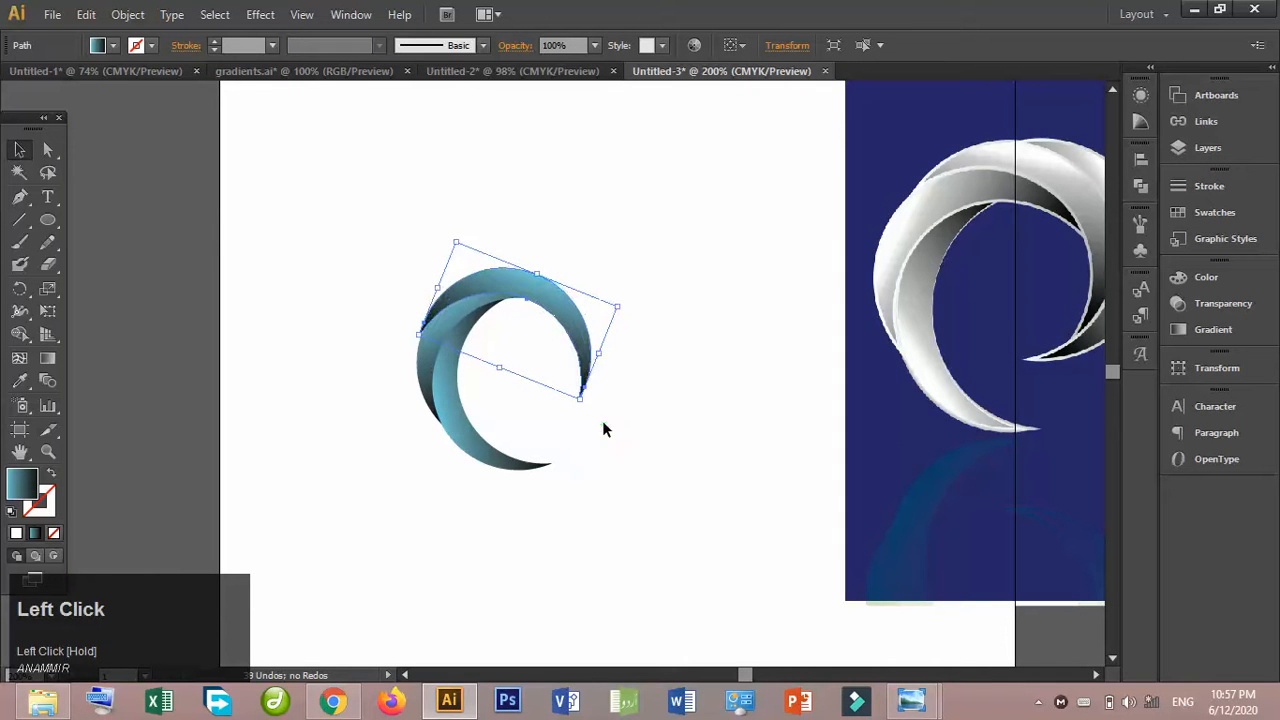
# - Nudge the third crescent up and slightly right so it fits more closely against the neighbouring crescents
pyautogui.click(641, 382)
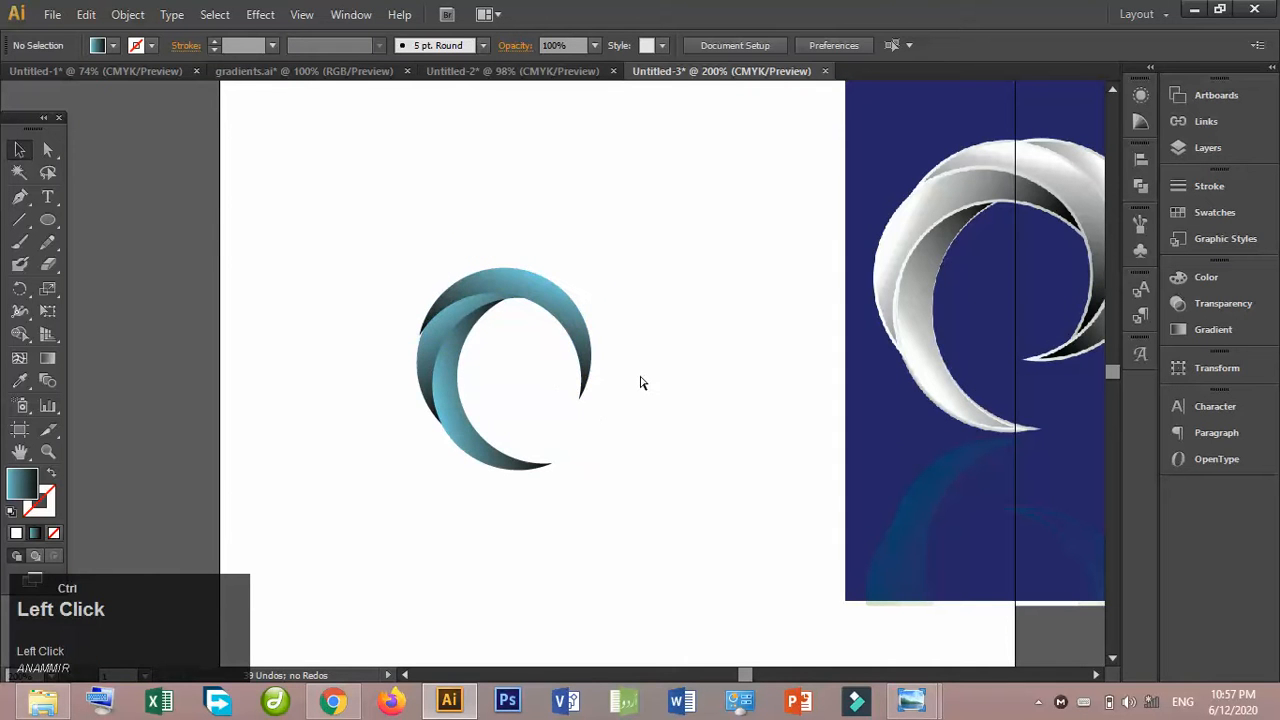
pyautogui.hotkey('ctrl', '=')
pyautogui.hotkey('ctrl', '=')
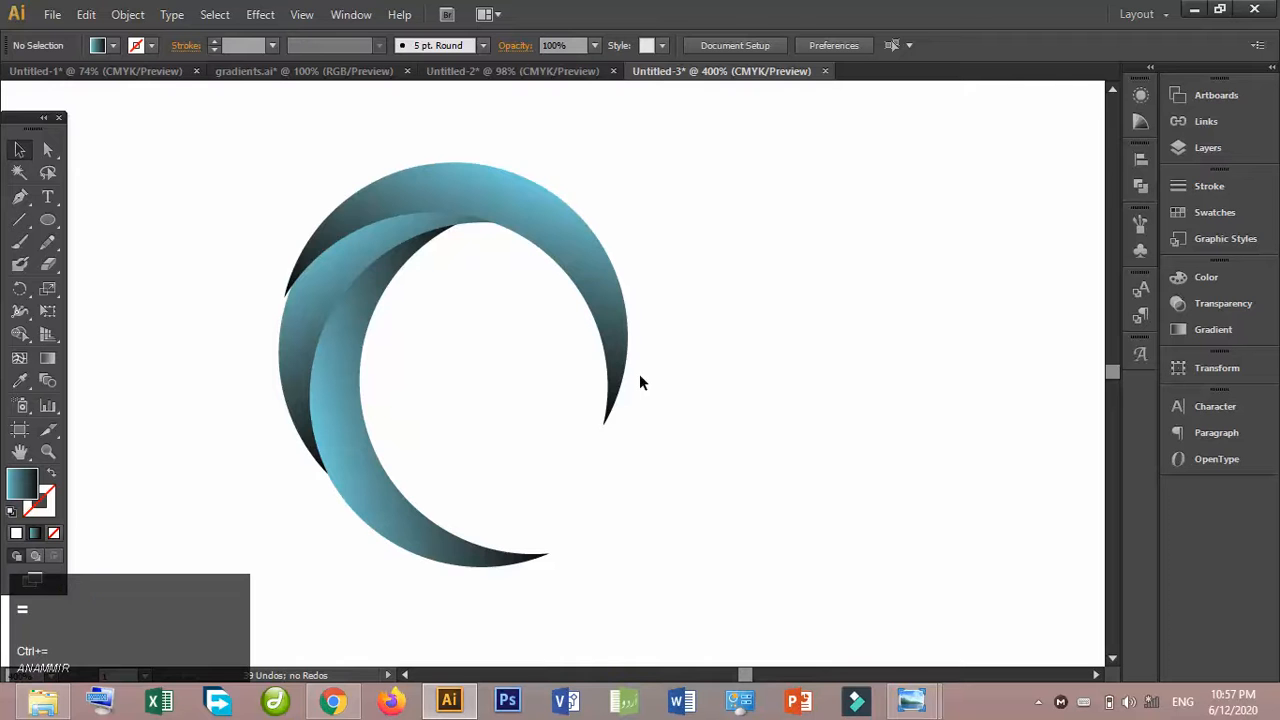
pyautogui.click(616, 310)
pyautogui.press('Up')
pyautogui.press('Up')
pyautogui.press('Up')
pyautogui.press('Right')
pyautogui.press('Right')
pyautogui.press('Right')
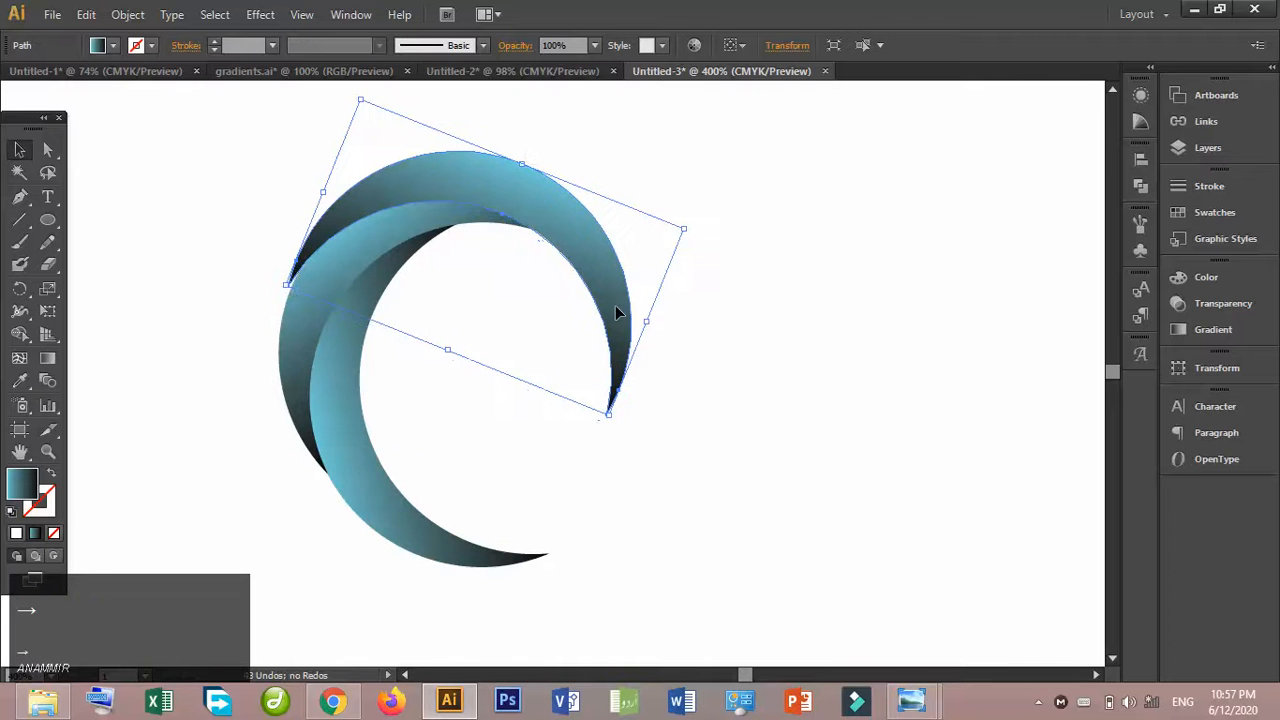
pyautogui.click(771, 378)
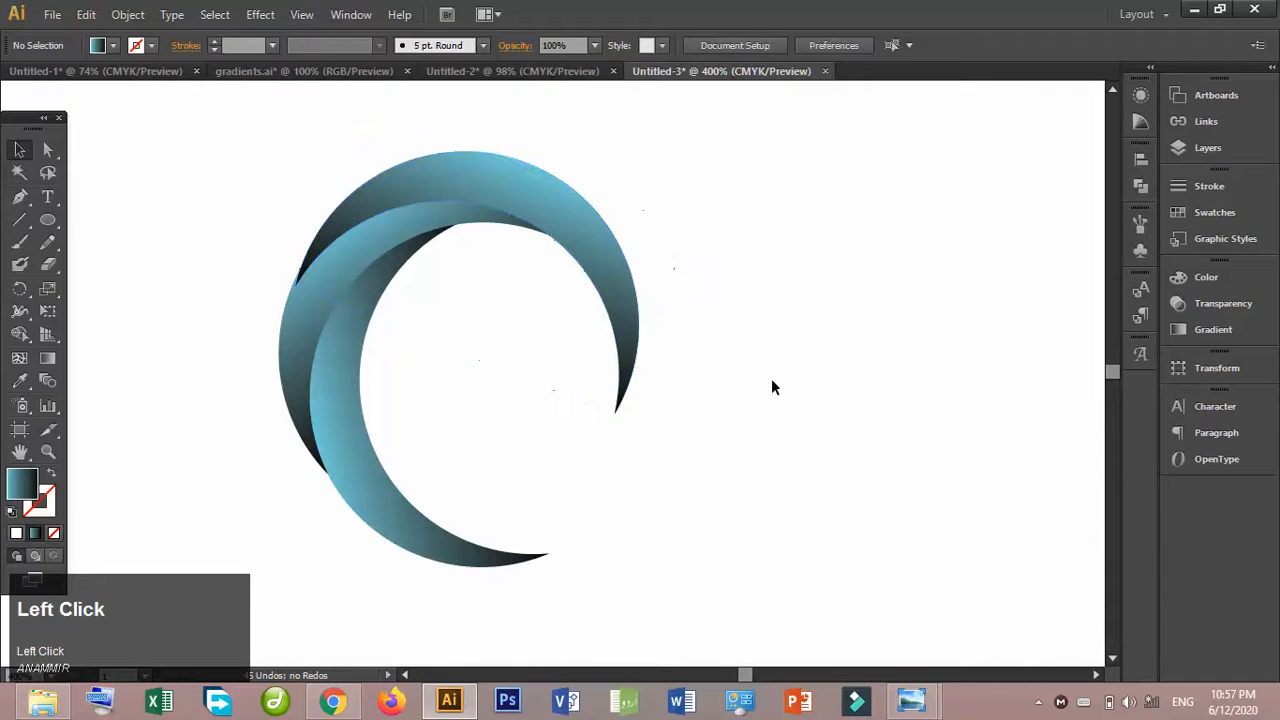
pyautogui.click(588, 260)
pyautogui.press('Left')
pyautogui.click(711, 326)
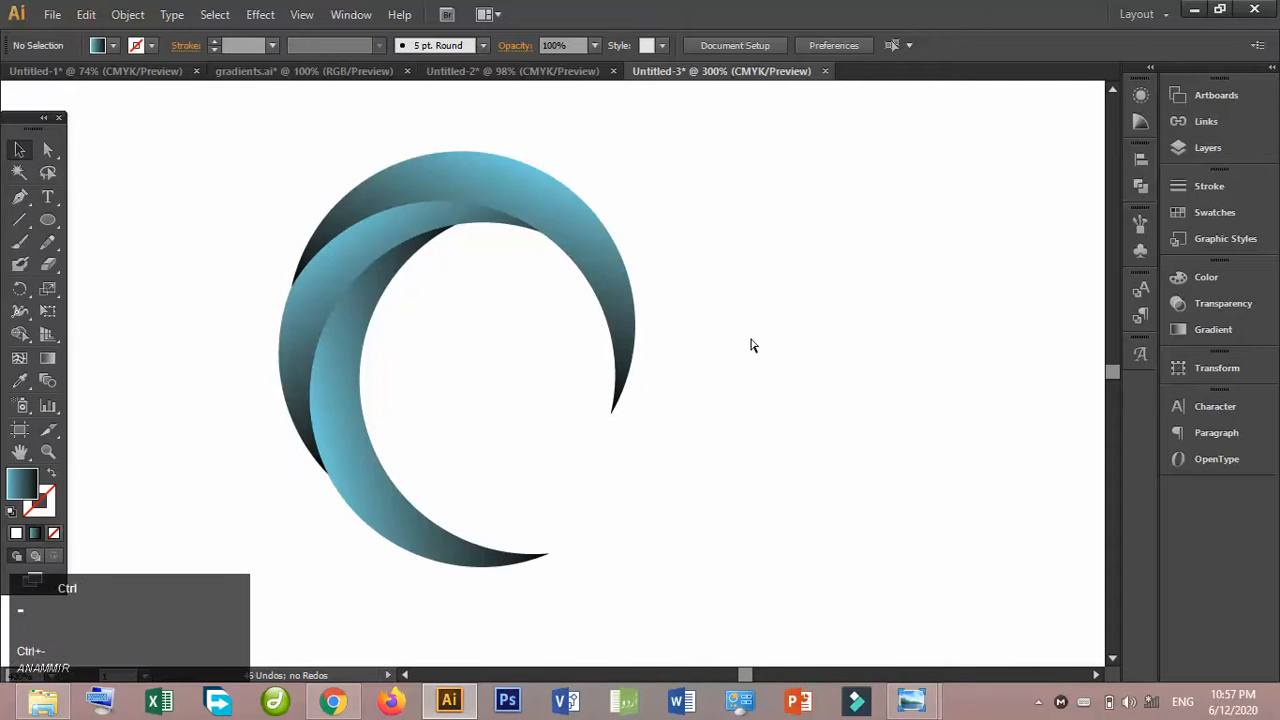
# - Duplicate the third crescent, rotate the copy clockwise, and fit it against the ring's outer right side as a fourth blade
pyautogui.hotkey('ctrl', '-')
pyautogui.hotkey('ctrl', '-')
pyautogui.hotkey('ctrl', '-')
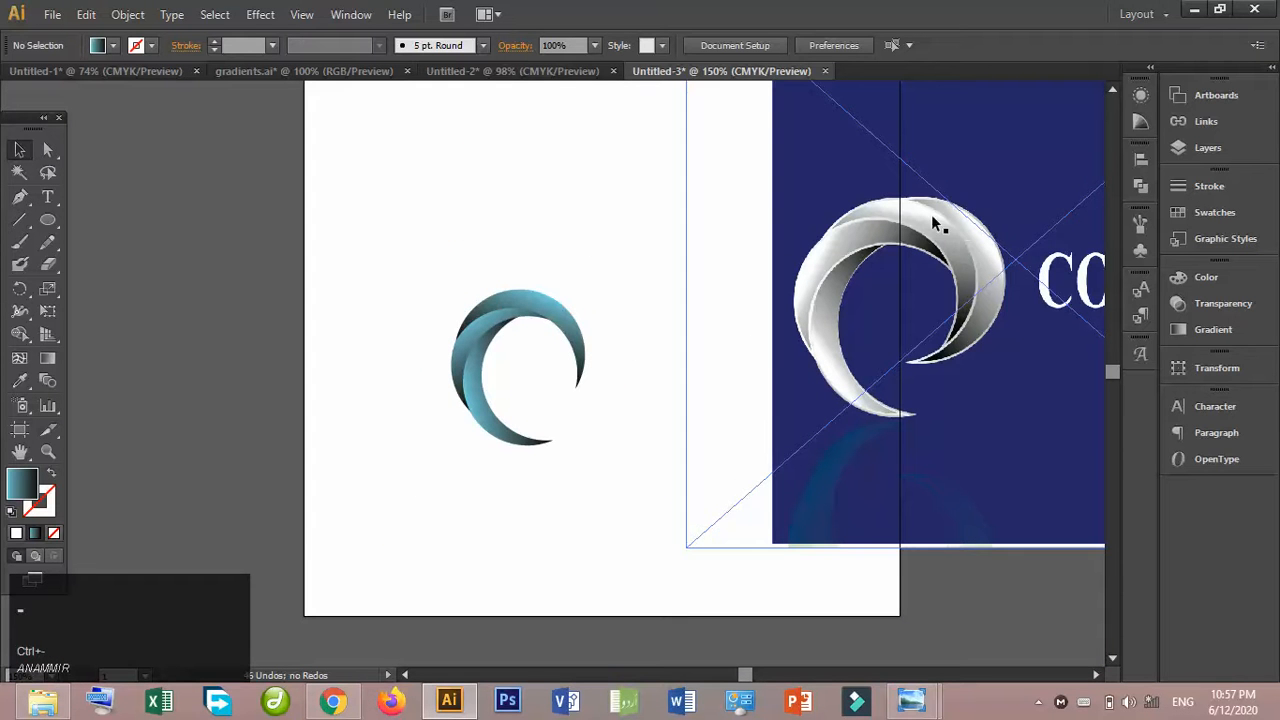
pyautogui.click(571, 318)
pyautogui.moveTo(571, 318); pyautogui.dragTo(626, 316)
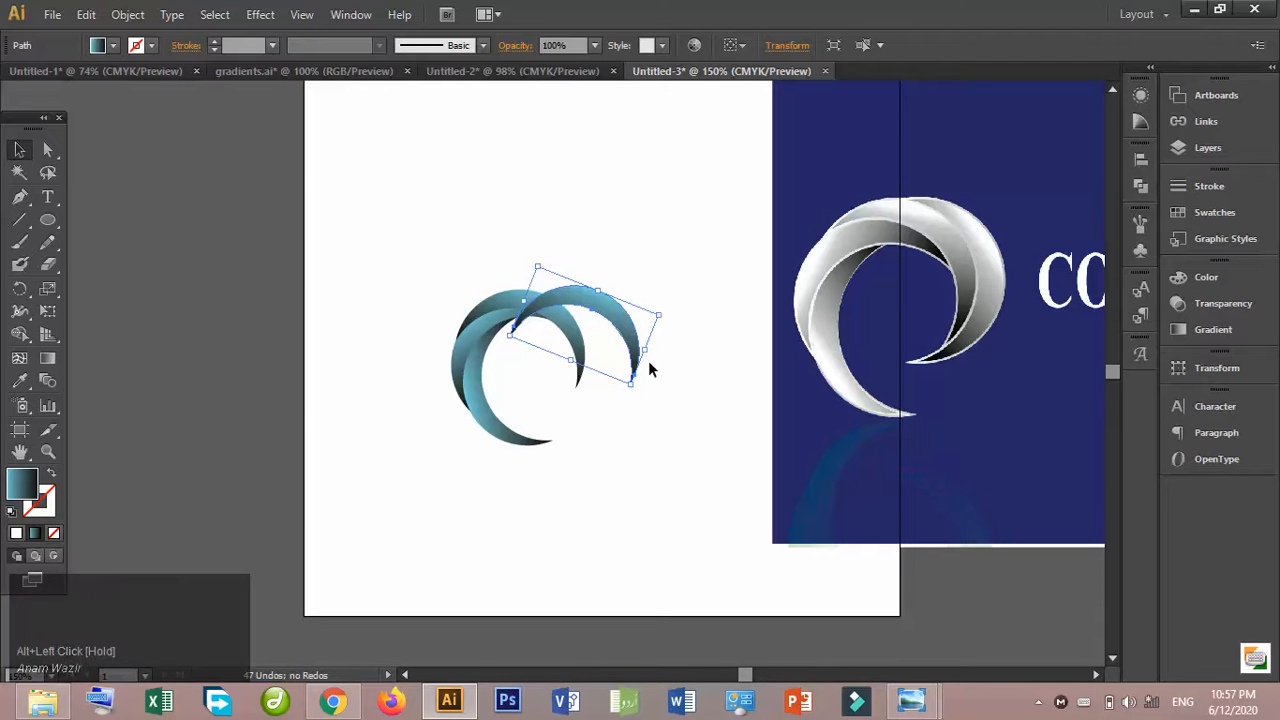
pyautogui.moveTo(654, 351); pyautogui.dragTo(607, 429)
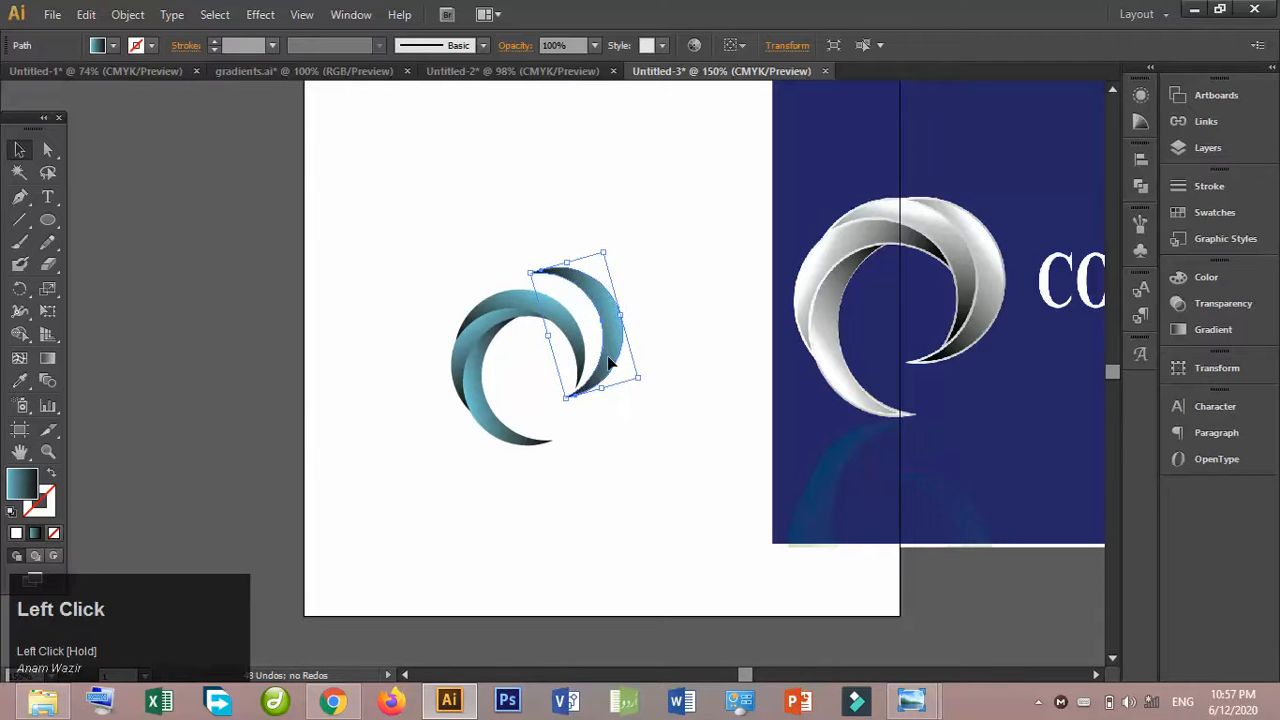
pyautogui.moveTo(611, 361); pyautogui.dragTo(594, 379)
pyautogui.click(655, 382)
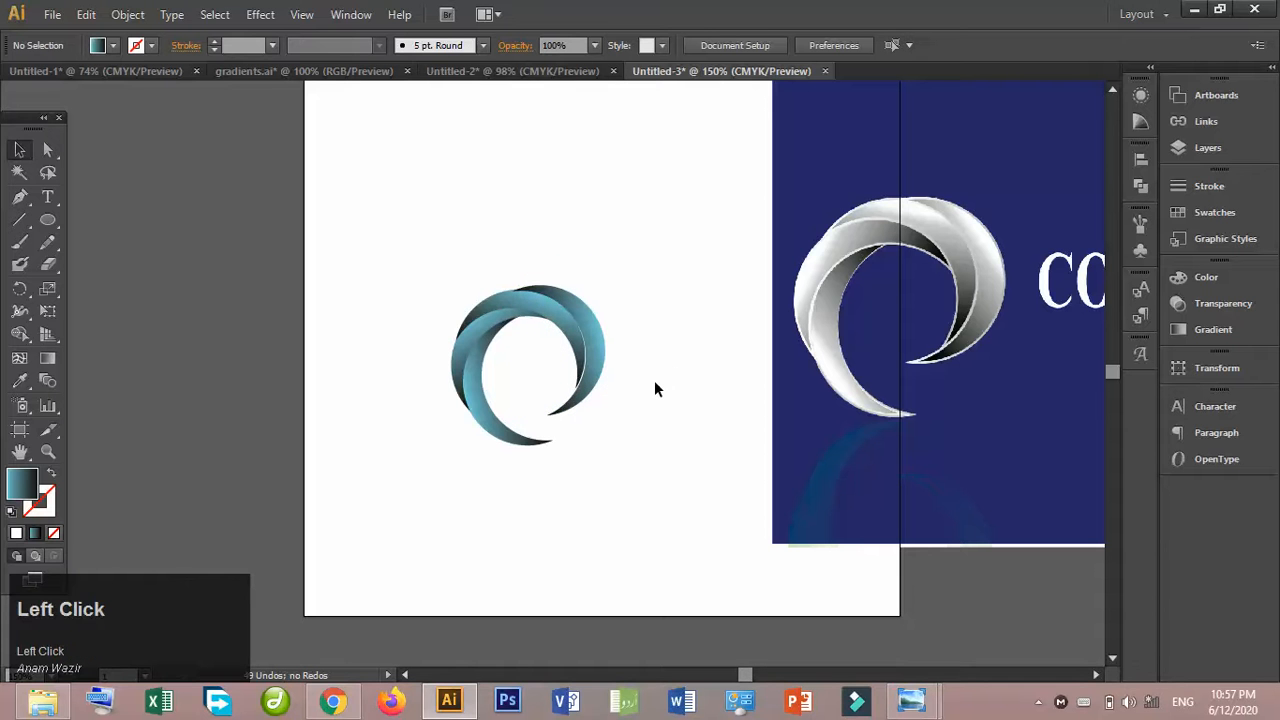
# - Rotate the fourth crescent slightly clockwise and nudge it left against the third crescent's outer edge
pyautogui.hotkey('ctrl', '=')
pyautogui.hotkey('ctrl', '=')
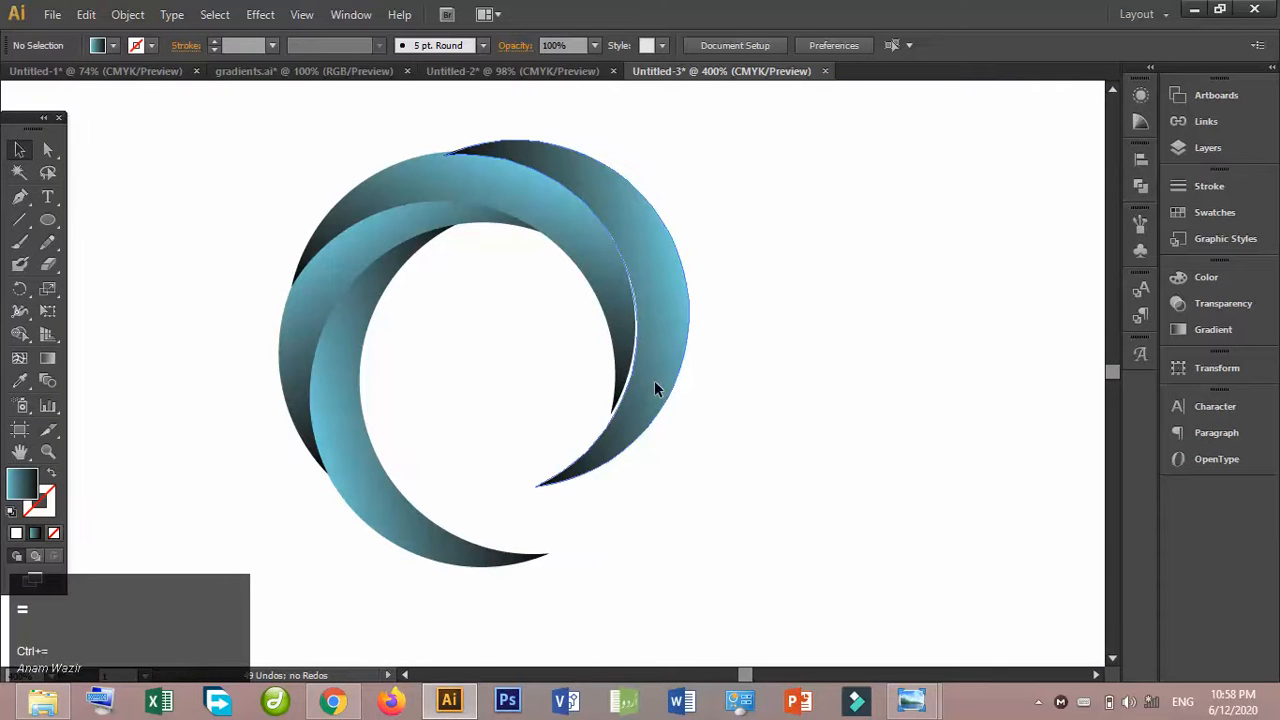
pyautogui.click(656, 389)
pyautogui.moveTo(737, 437); pyautogui.dragTo(733, 451)
pyautogui.click(782, 422)
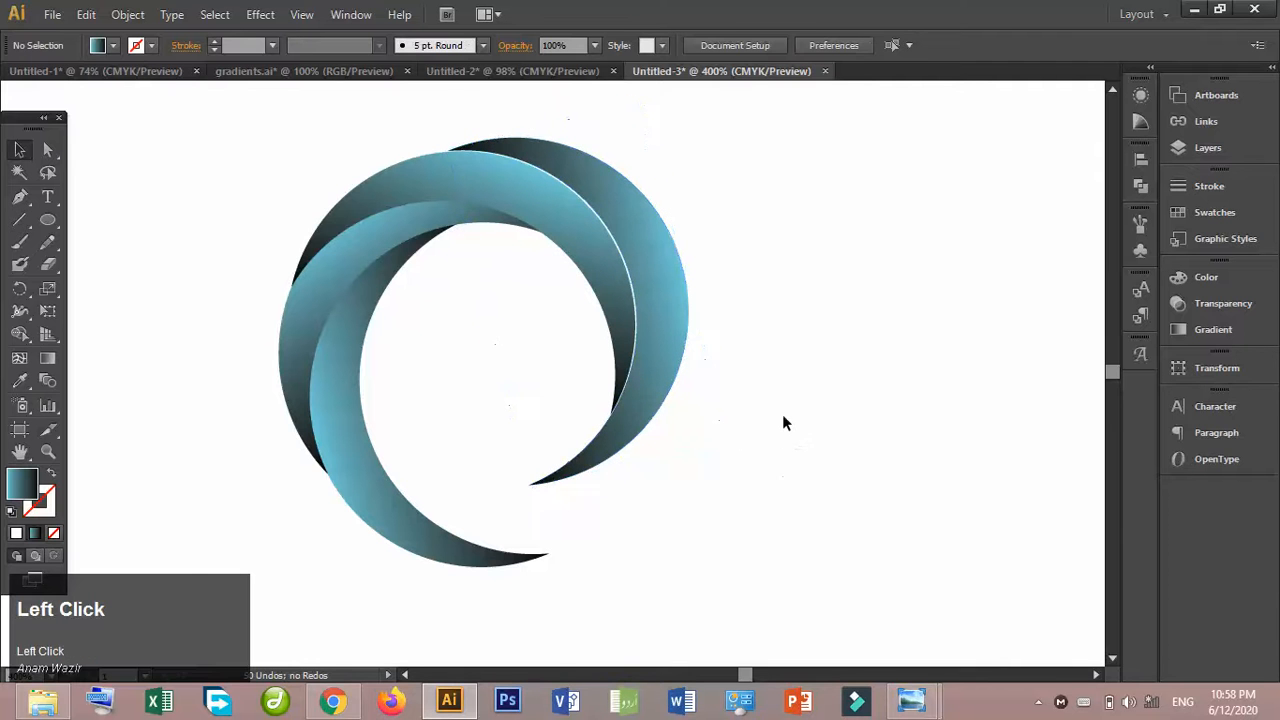
pyautogui.click(679, 355)
pyautogui.press('Left')
pyautogui.click(766, 306)
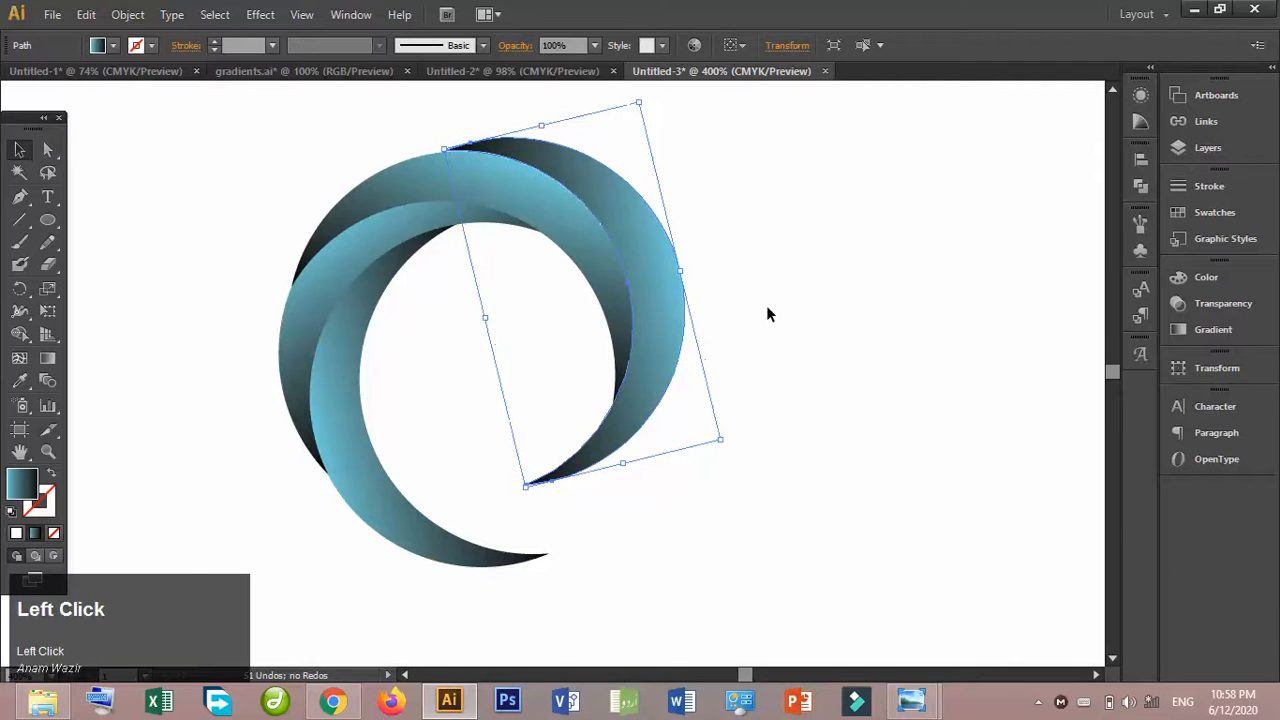
# - Try rotating the fourth crescent slightly counterclockwise to refine its fit
pyautogui.click(670, 313)
pyautogui.moveTo(728, 444); pyautogui.dragTo(729, 443)
pyautogui.click(780, 359)
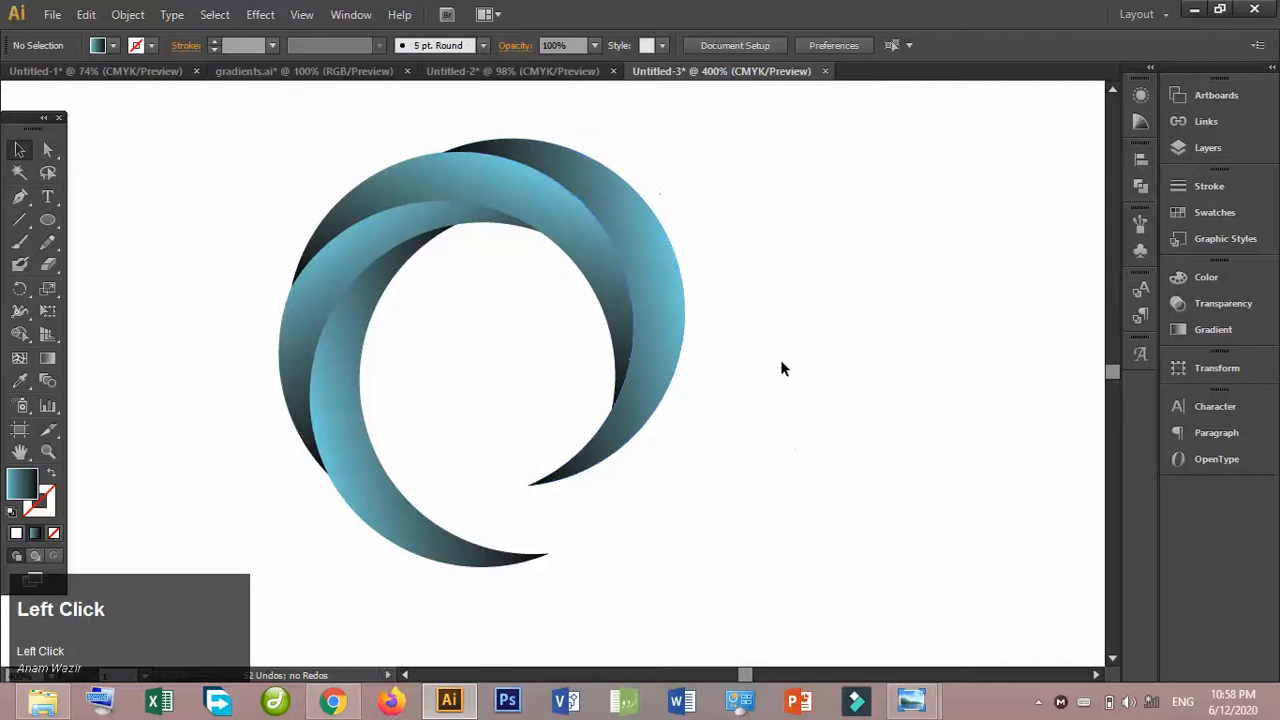
# - Try stretching the lower-left crescent downward and nudging it sideways to lengthen the ring's lower tail
pyautogui.click(368, 489)
pyautogui.moveTo(451, 581); pyautogui.dragTo(458, 608)
pyautogui.click(669, 529)
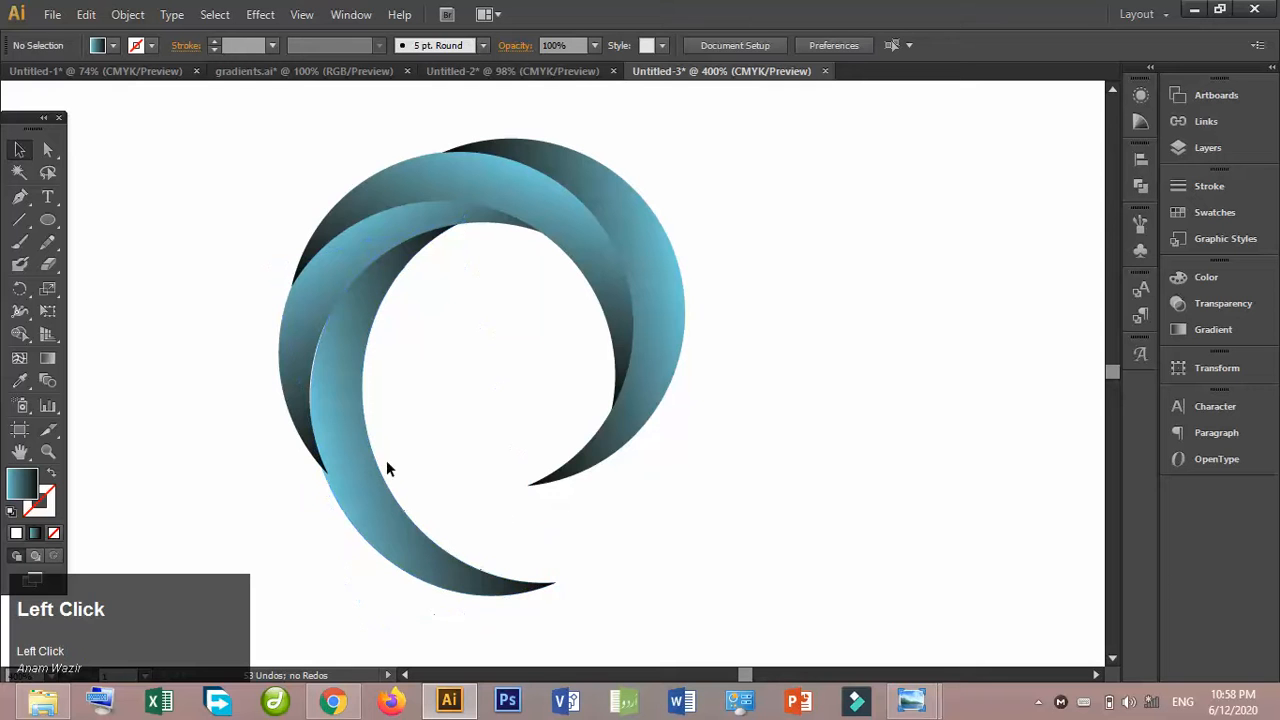
pyautogui.click(357, 467)
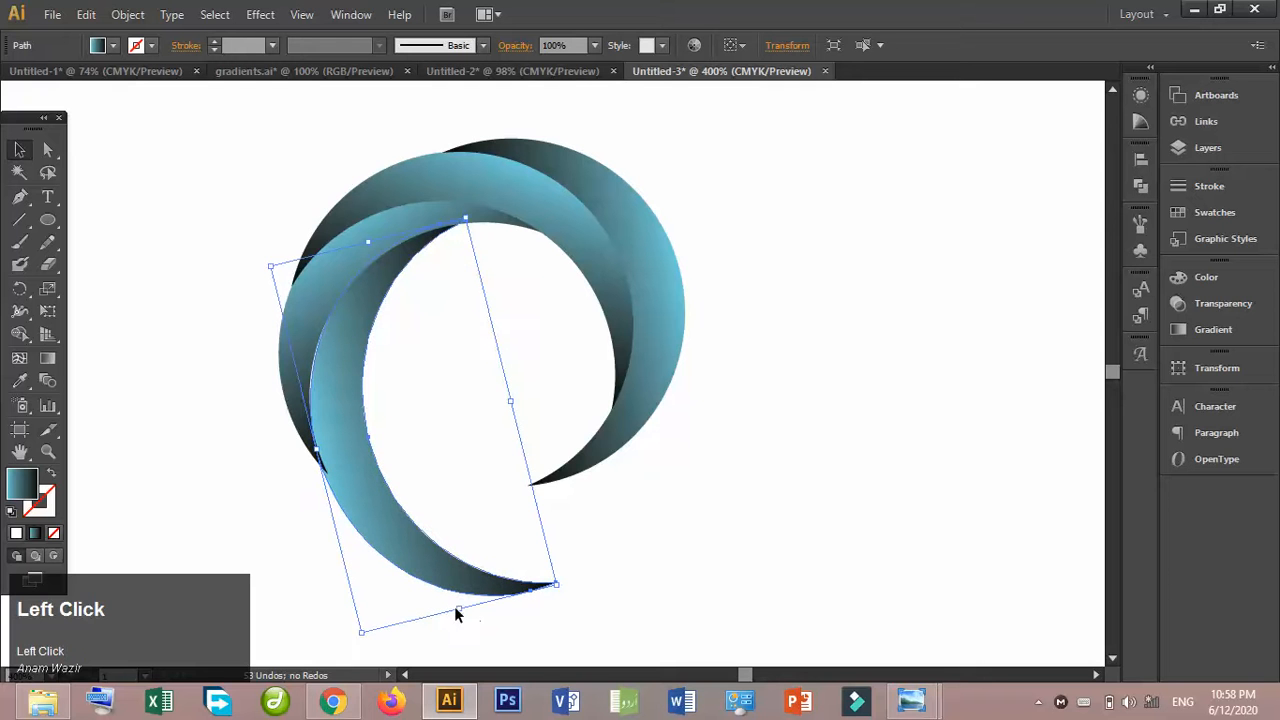
pyautogui.moveTo(459, 609); pyautogui.dragTo(460, 636)
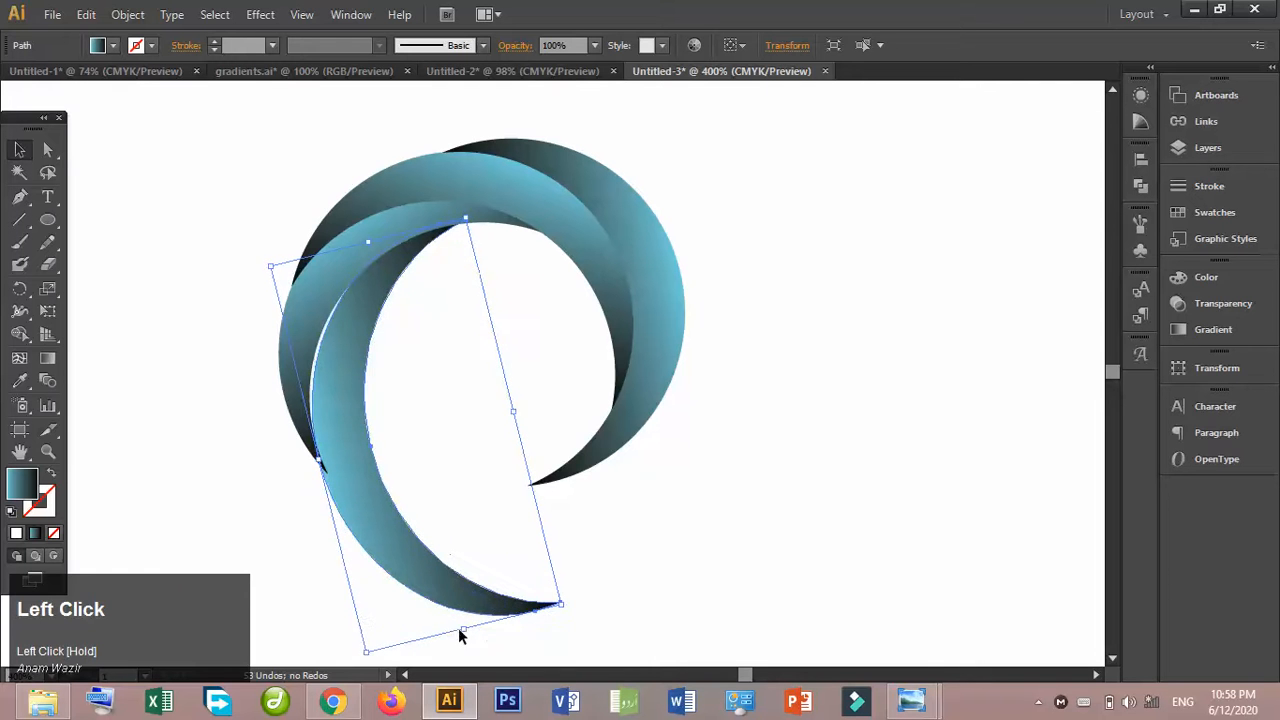
pyautogui.click(664, 485)
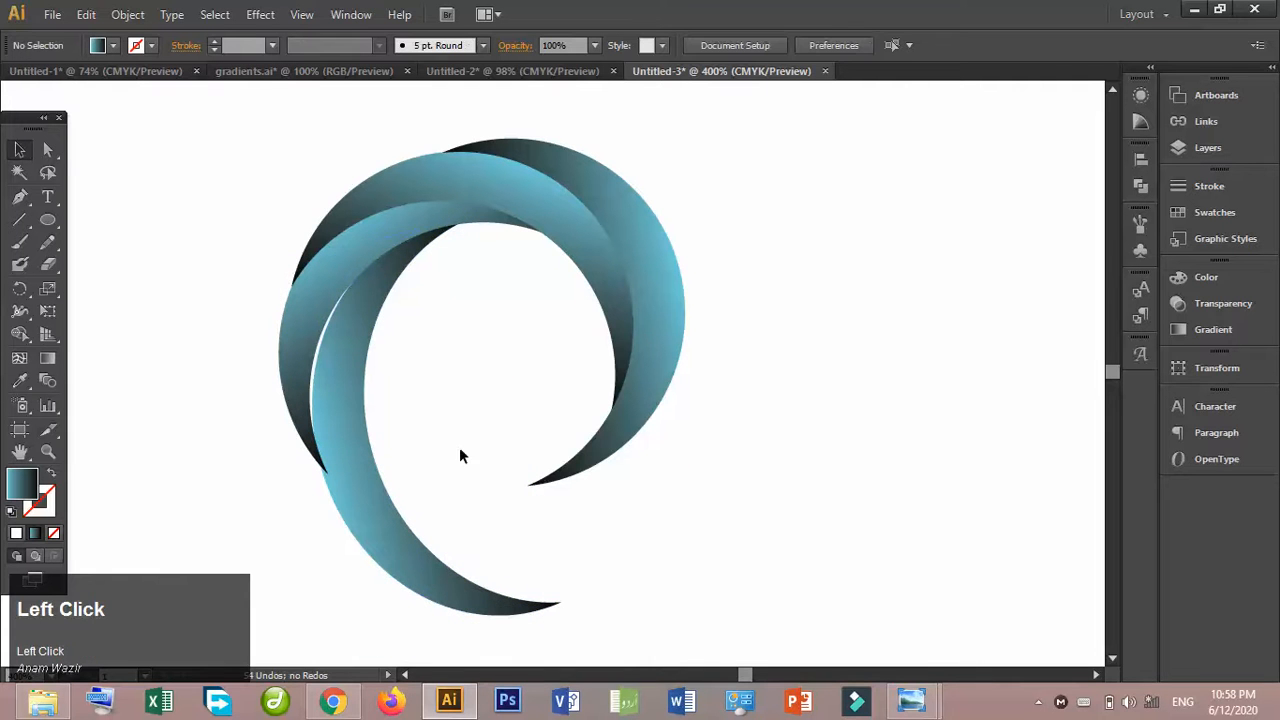
pyautogui.click(345, 413)
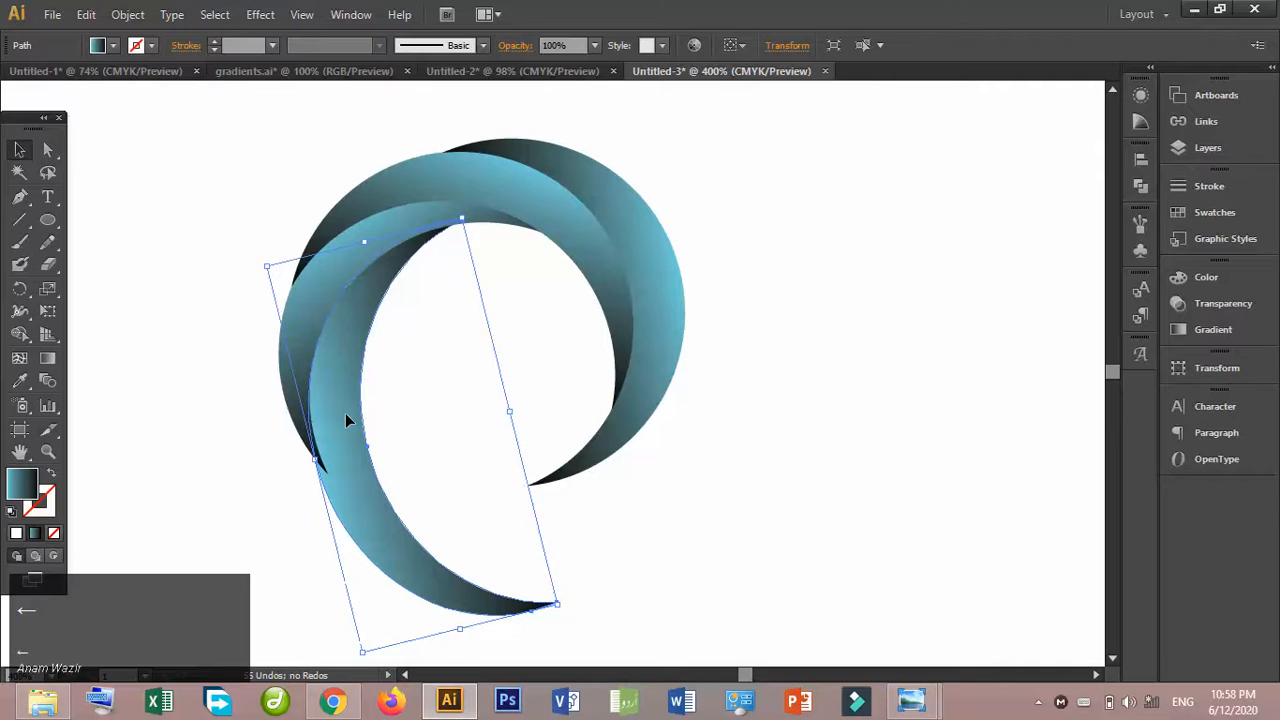
pyautogui.click(657, 465)
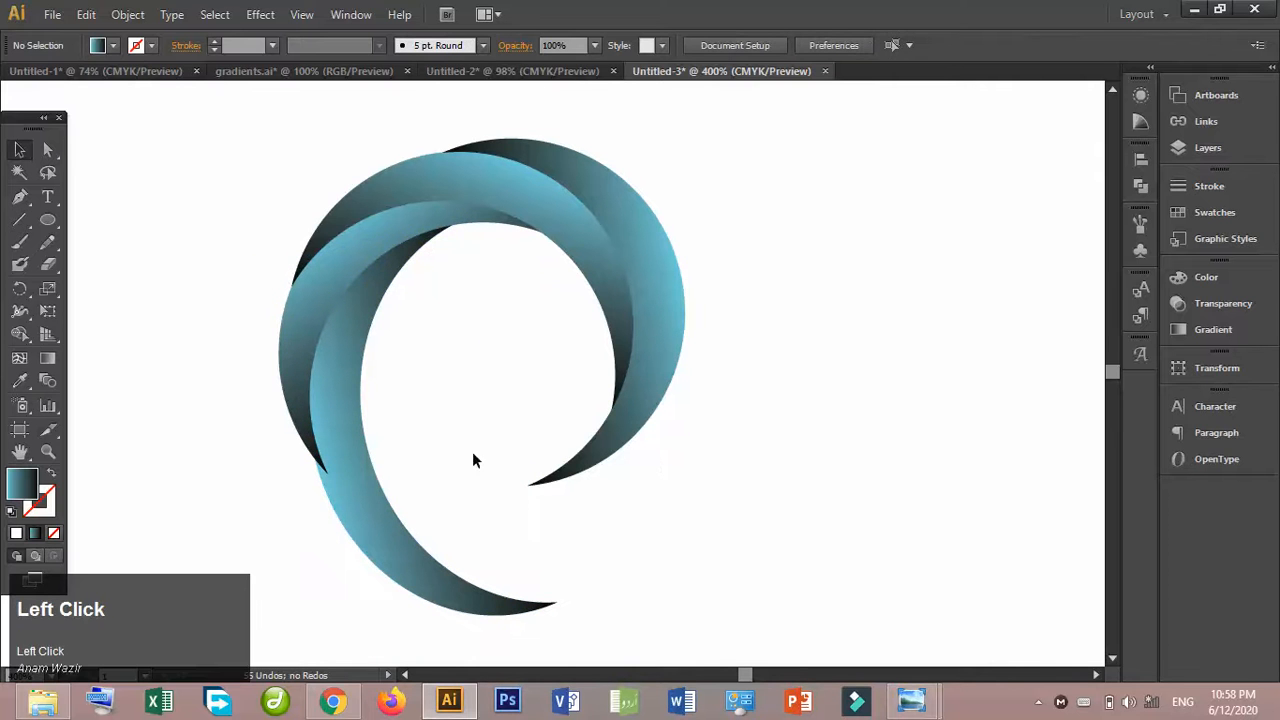
pyautogui.click(363, 440)
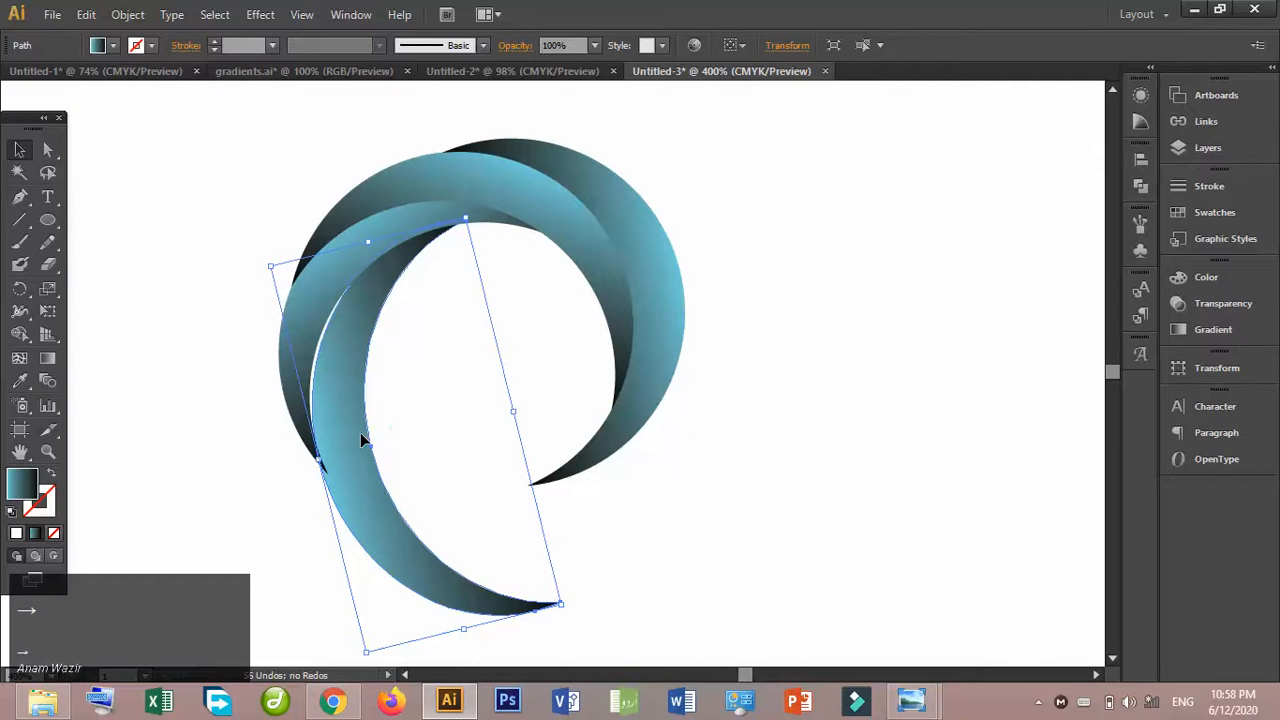
pyautogui.click(539, 339)
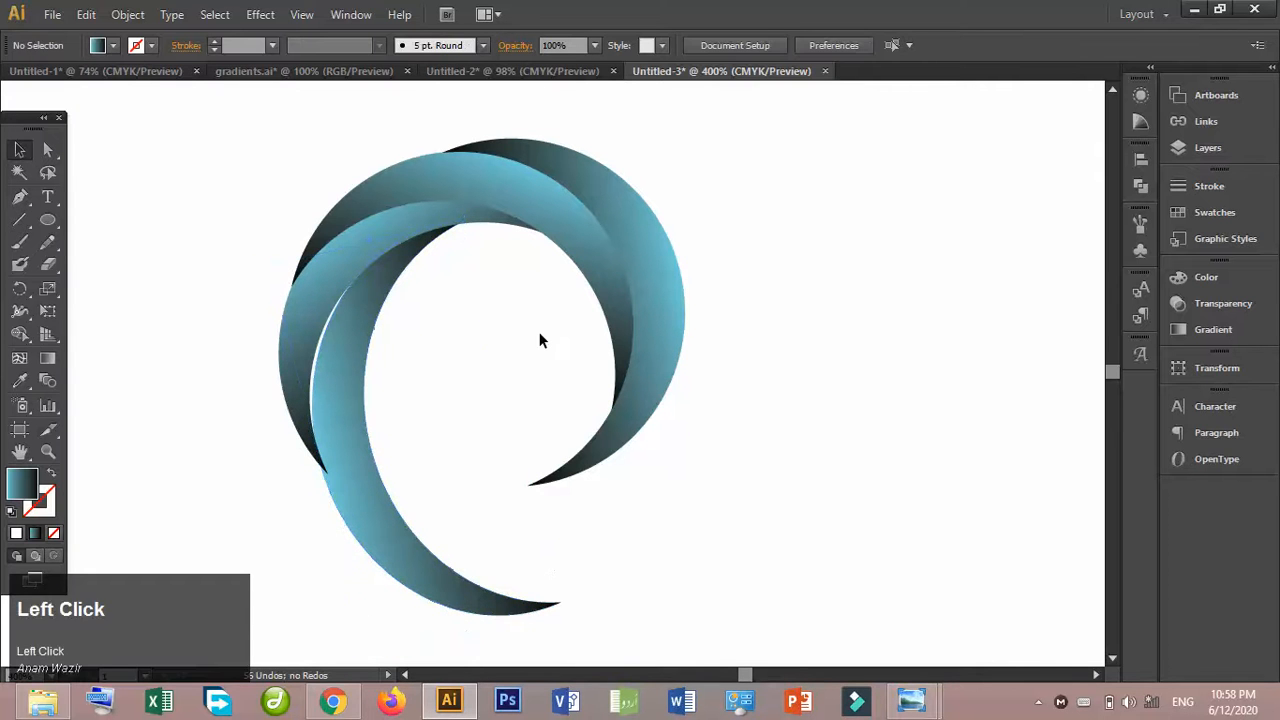
# - Undo the lower-left crescent's stretches and nudges along with the fourth crescent's last rotation
pyautogui.hotkey('ctrl', 'z')
pyautogui.hotkey('ctrl', 'z')
pyautogui.hotkey('ctrl', 'z')
pyautogui.hotkey('ctrl', 'z')
pyautogui.hotkey('ctrl', 'z')
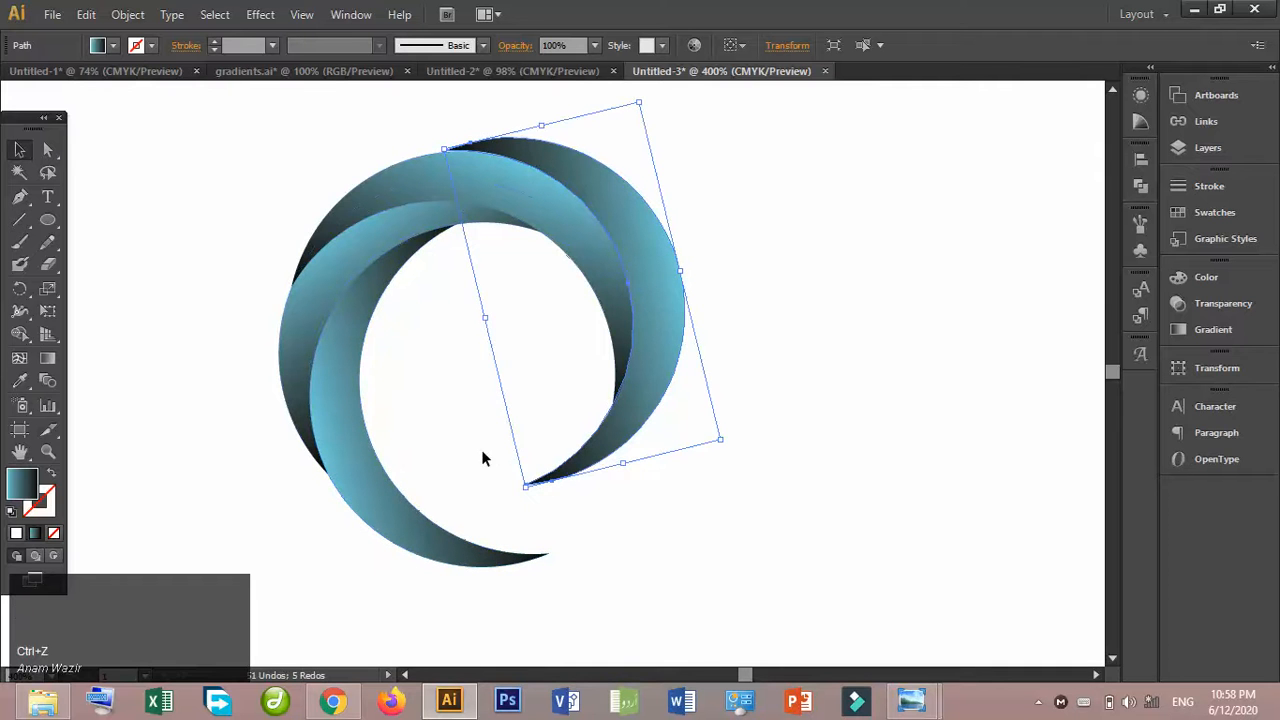
# - Nudge the fourth crescent up and right, away from the third crescent's outer edge
pyautogui.click(481, 458)
pyautogui.click(675, 367)
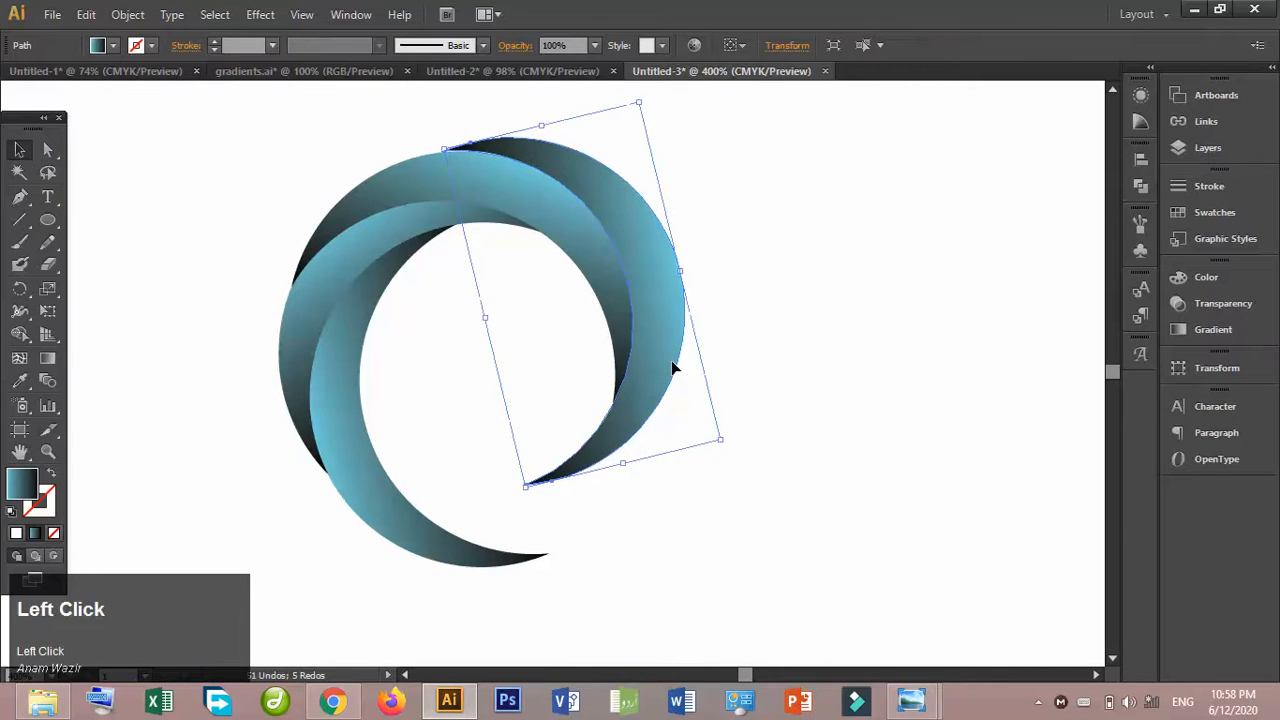
pyautogui.press('Up')
pyautogui.press('Up')
pyautogui.press('Up')
pyautogui.press('Right')
pyautogui.press('Right')
pyautogui.press('Right')
pyautogui.press('Right')
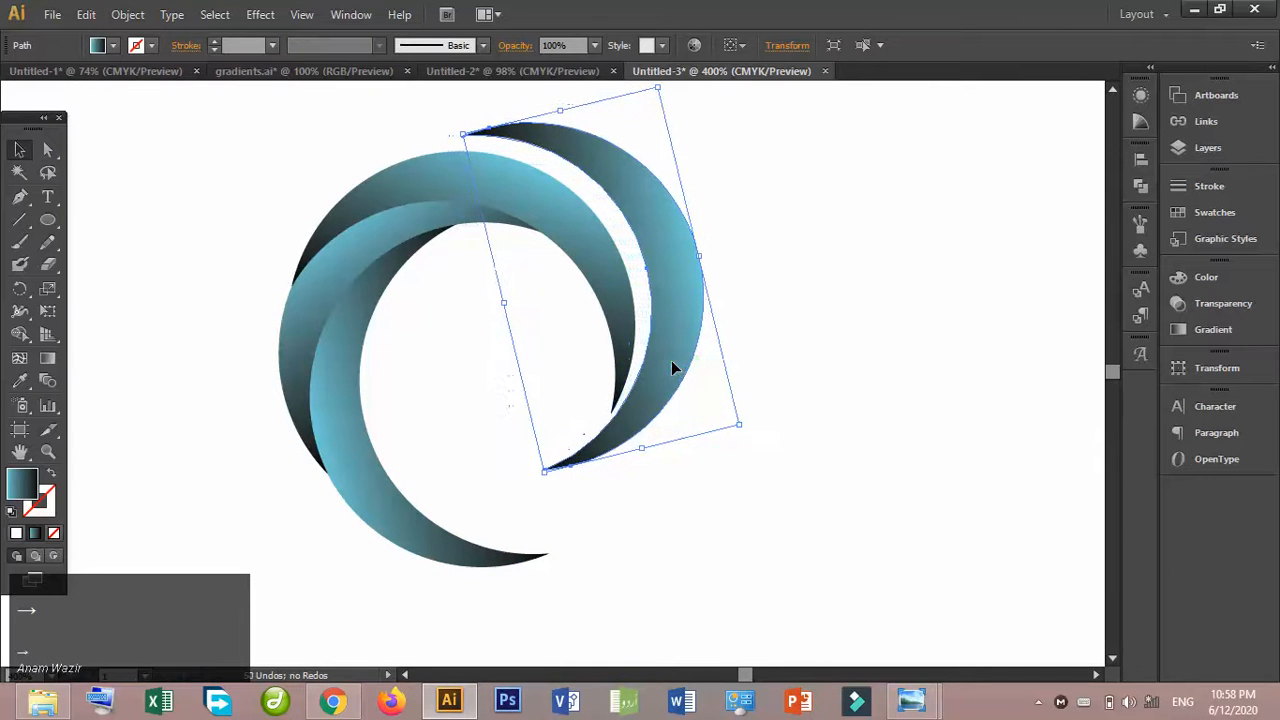
pyautogui.press('Up')
pyautogui.press('Up')
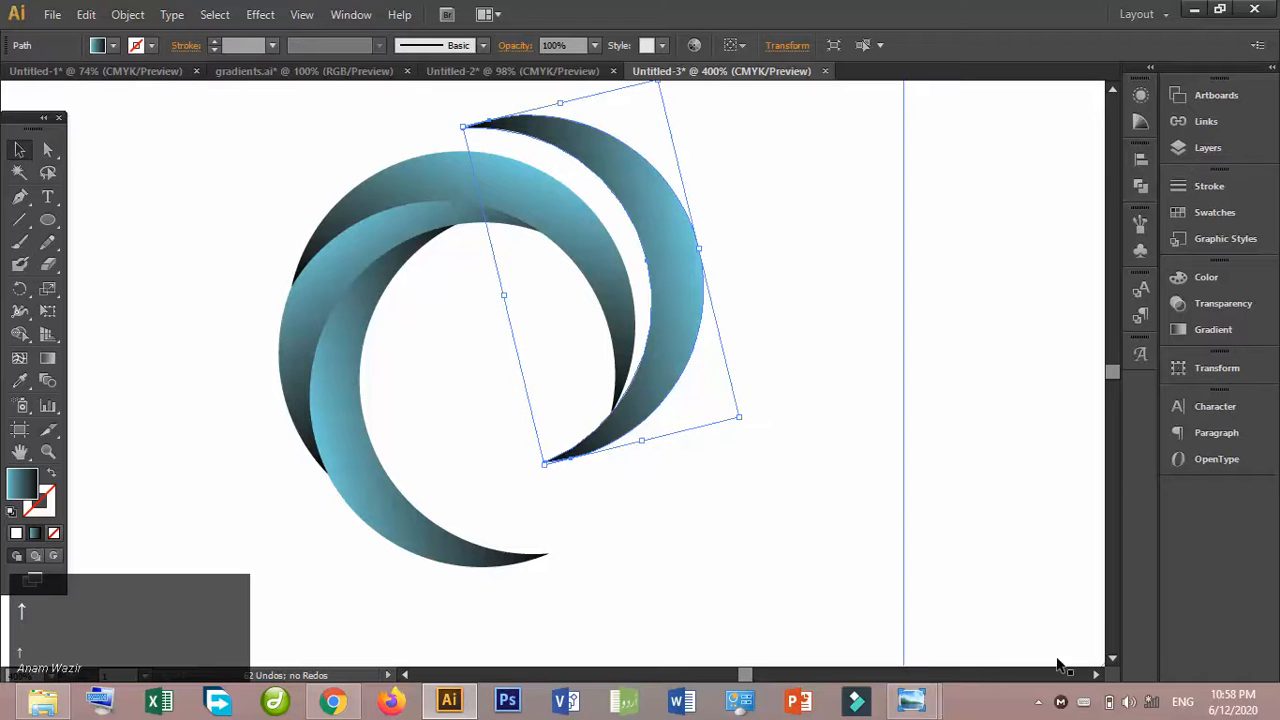
pyautogui.click(1038, 702)
pyautogui.click(1016, 648)
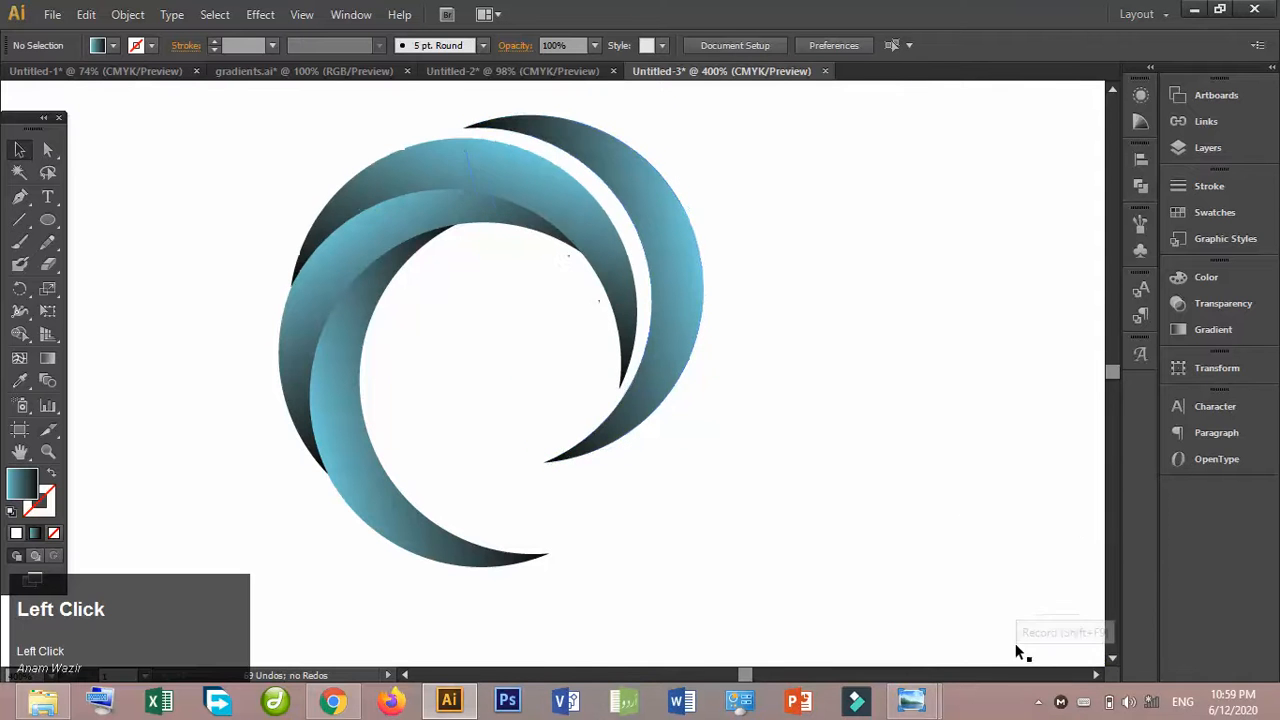
# - Move the fourth crescent left and rotate it slightly counterclockwise so it hugs the third crescent's outer edge
pyautogui.moveTo(661, 344); pyautogui.dragTo(651, 345)
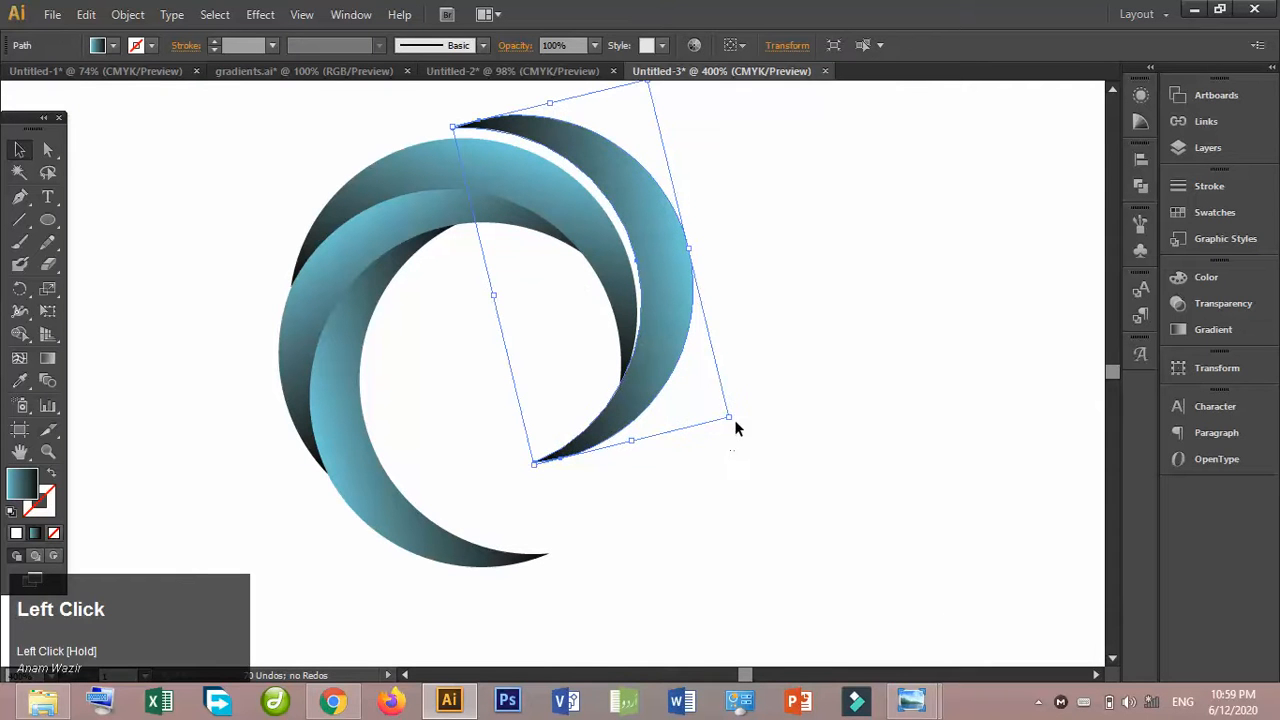
pyautogui.moveTo(735, 421); pyautogui.dragTo(748, 419)
pyautogui.press('Left')
pyautogui.press('Left')
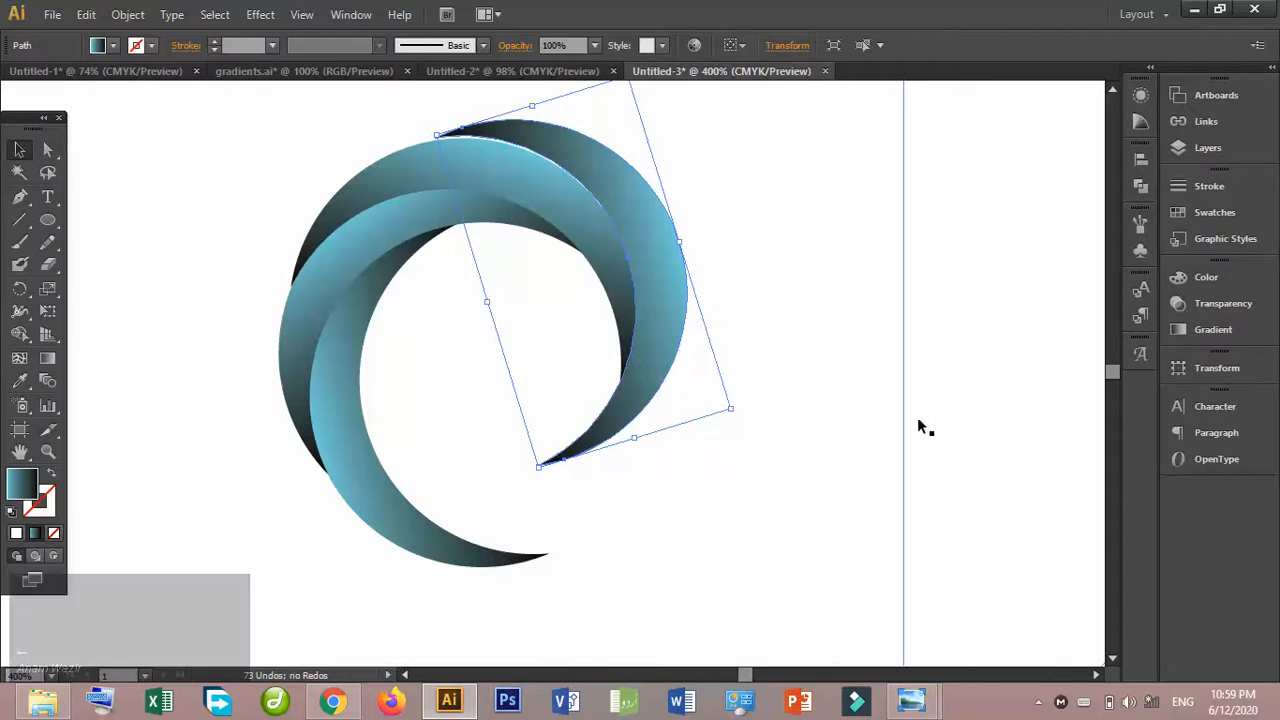
pyautogui.moveTo(687, 237); pyautogui.dragTo(689, 240)
pyautogui.click(753, 226)
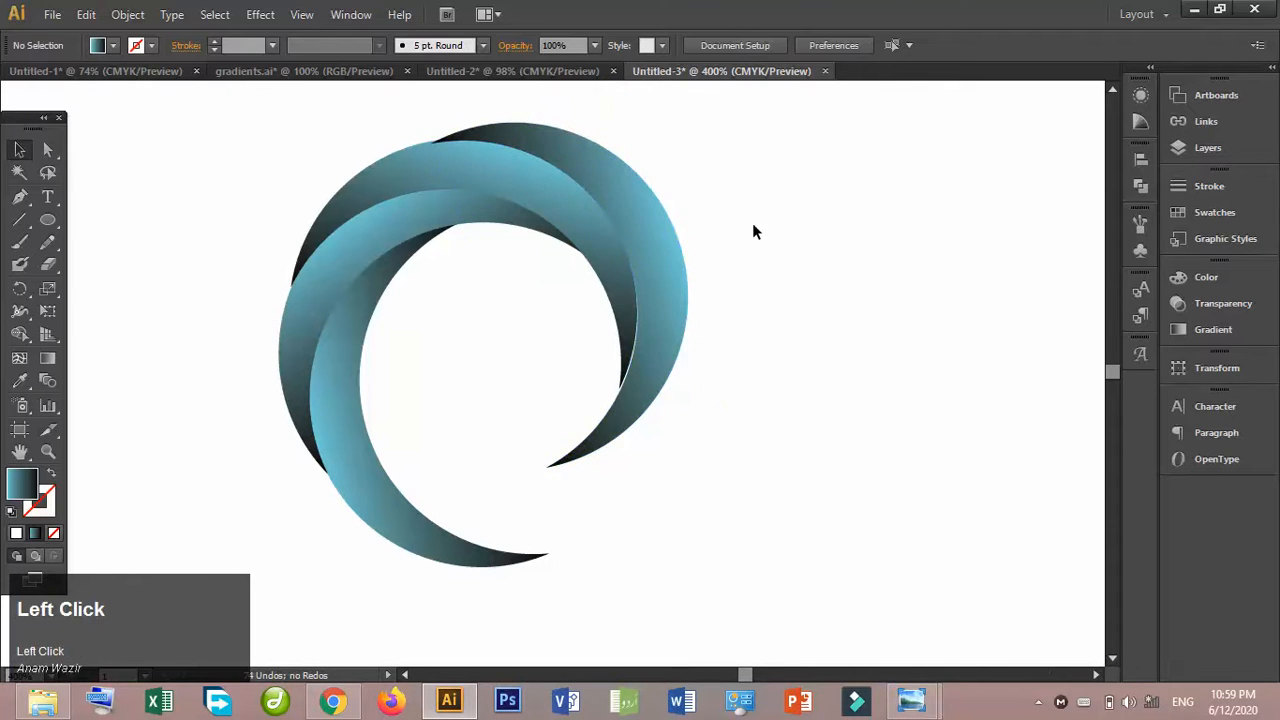
# - Rotate the fourth crescent slightly clockwise and nudge it slightly upward to fine-tune its fit
pyautogui.click(665, 312)
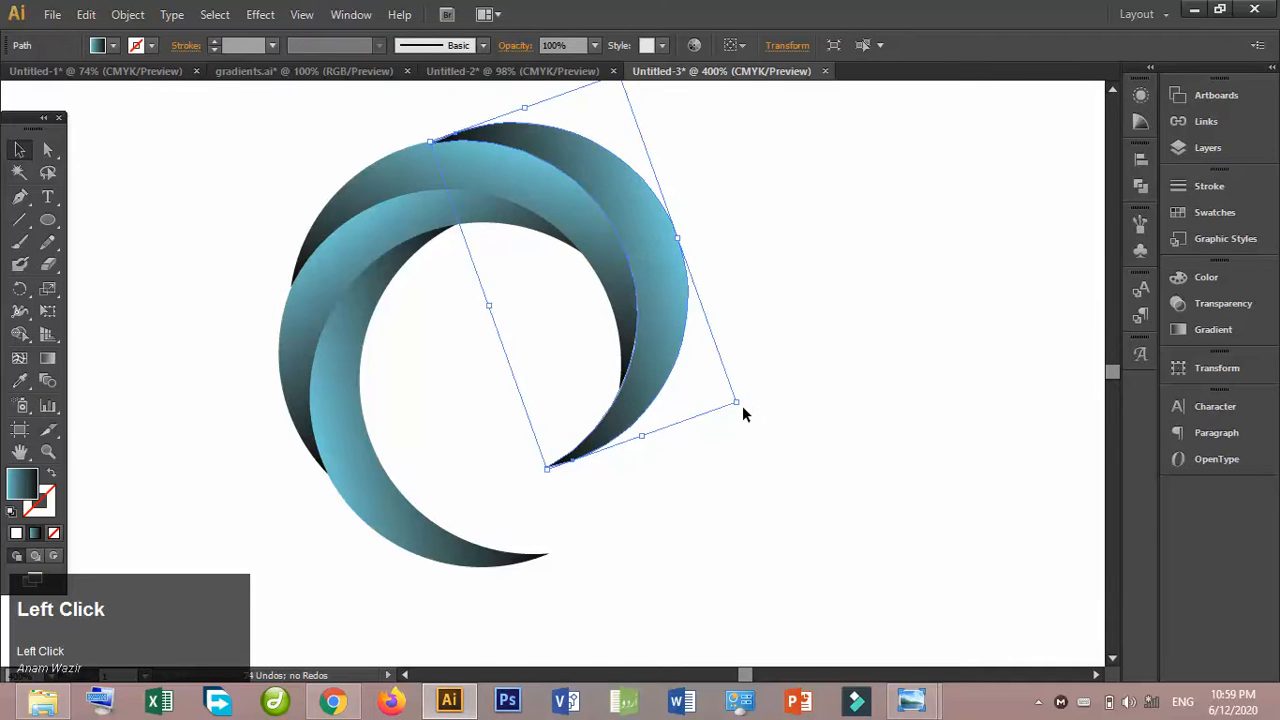
pyautogui.moveTo(743, 410); pyautogui.dragTo(747, 414)
pyautogui.click(758, 346)
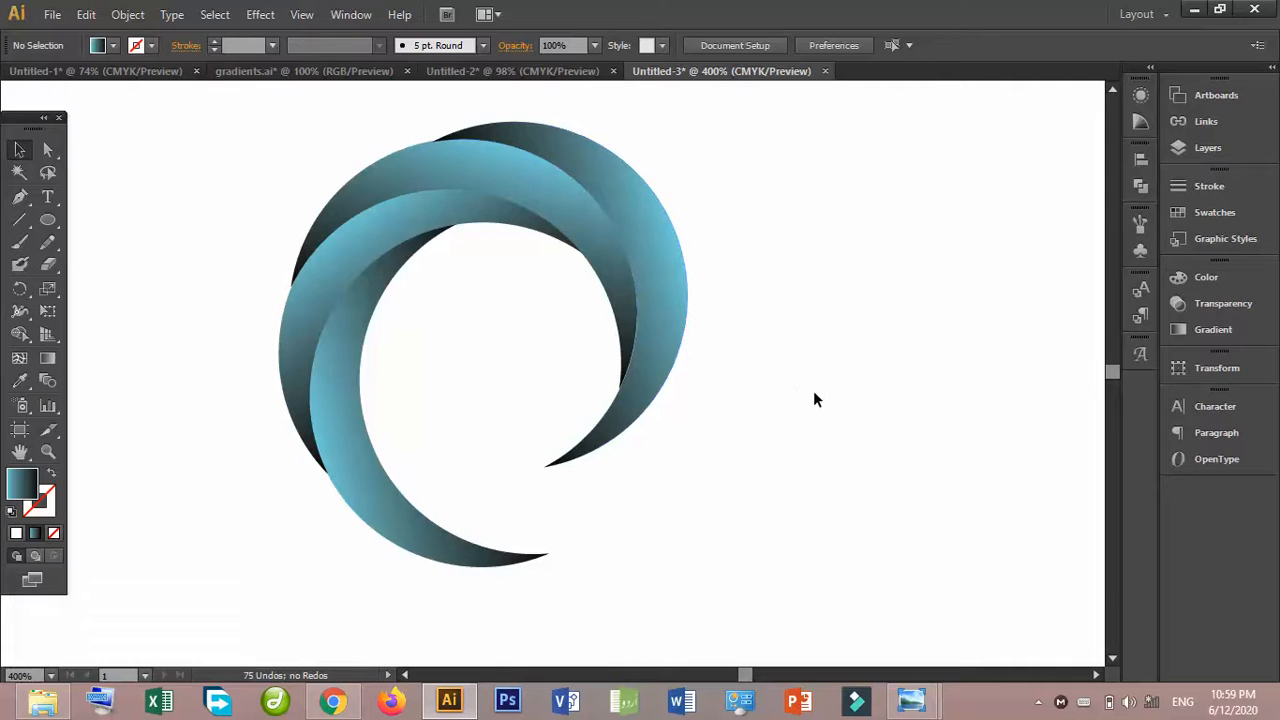
pyautogui.hotkey('ctrl', '=')
pyautogui.click(687, 334)
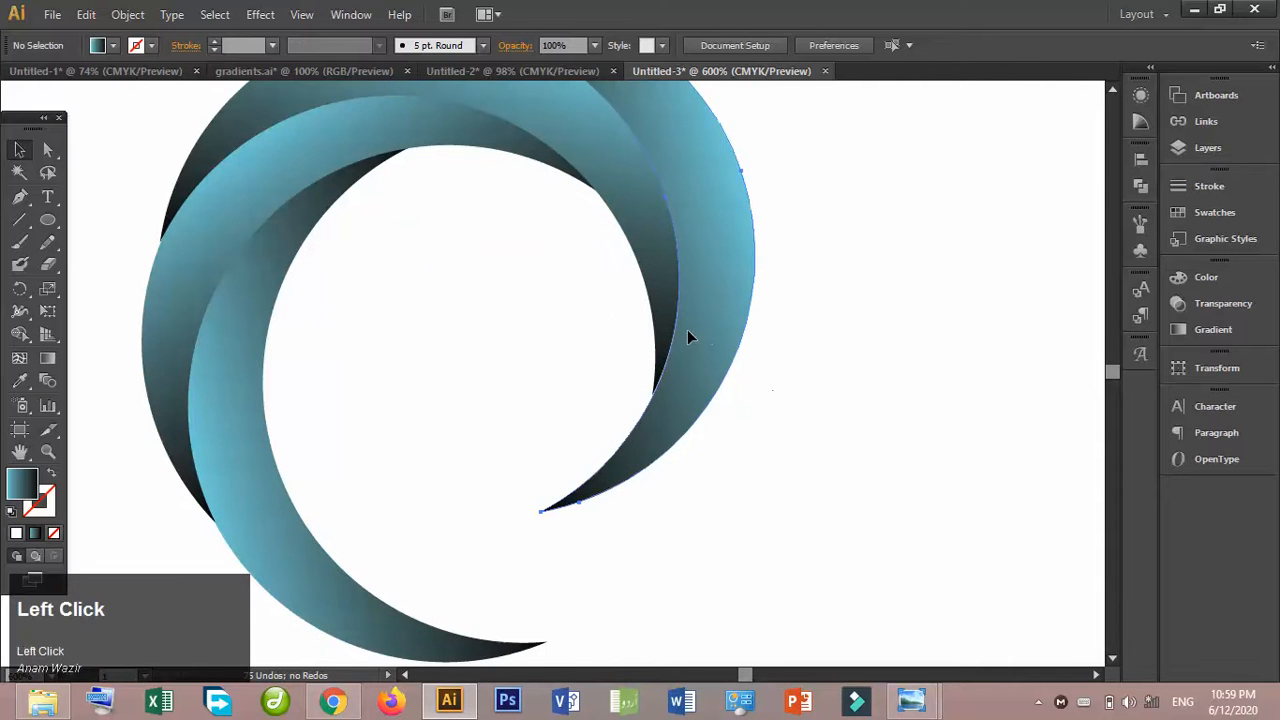
pyautogui.hotkey('ctrl', '-')
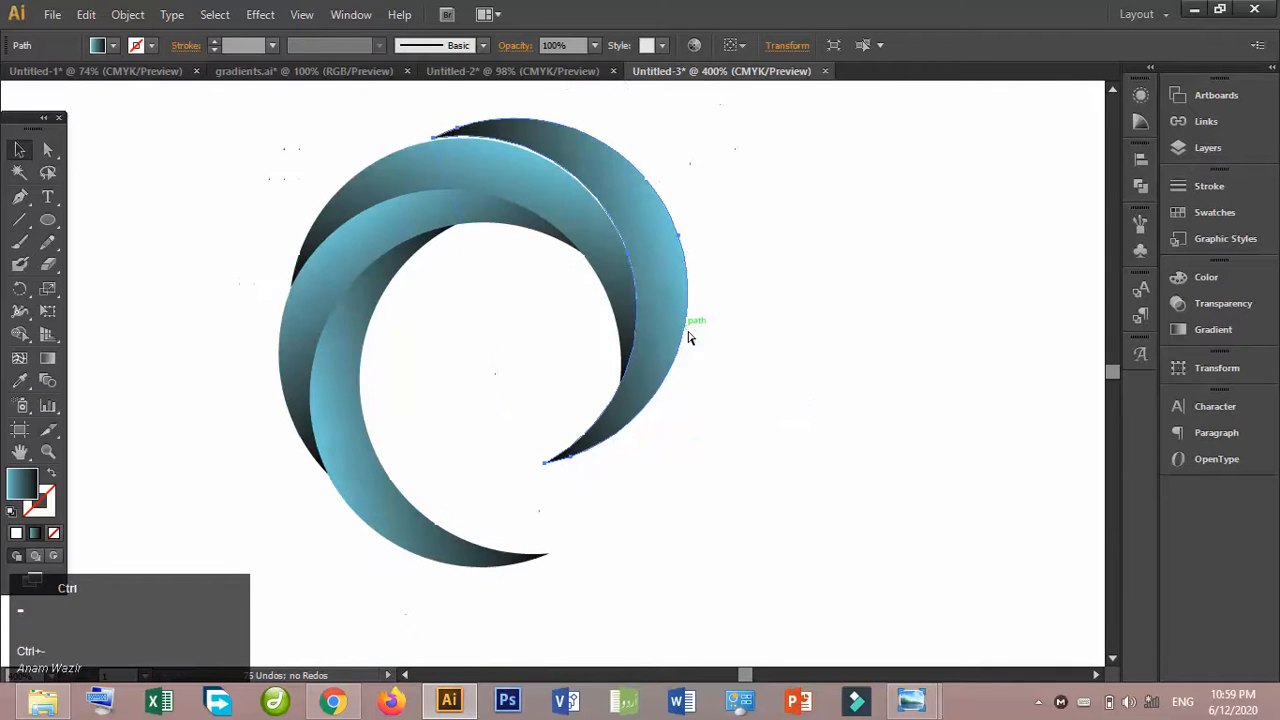
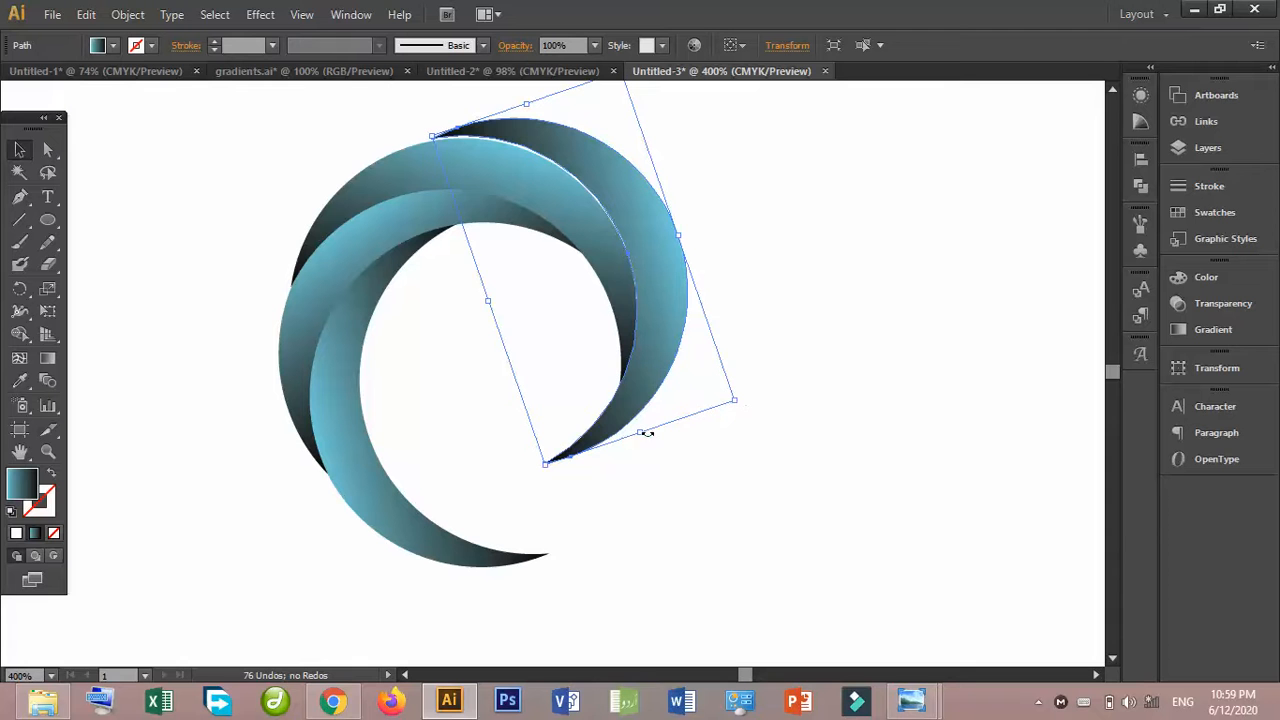
# - Shorten the fourth crescent slightly from its lower end and nudge it slightly right along the third crescent's outer edge
pyautogui.moveTo(642, 432)
pyautogui.mouseDown()
pyautogui.moveTo(631, 407)
pyautogui.moveTo(643, 427)
pyautogui.mouseUp()
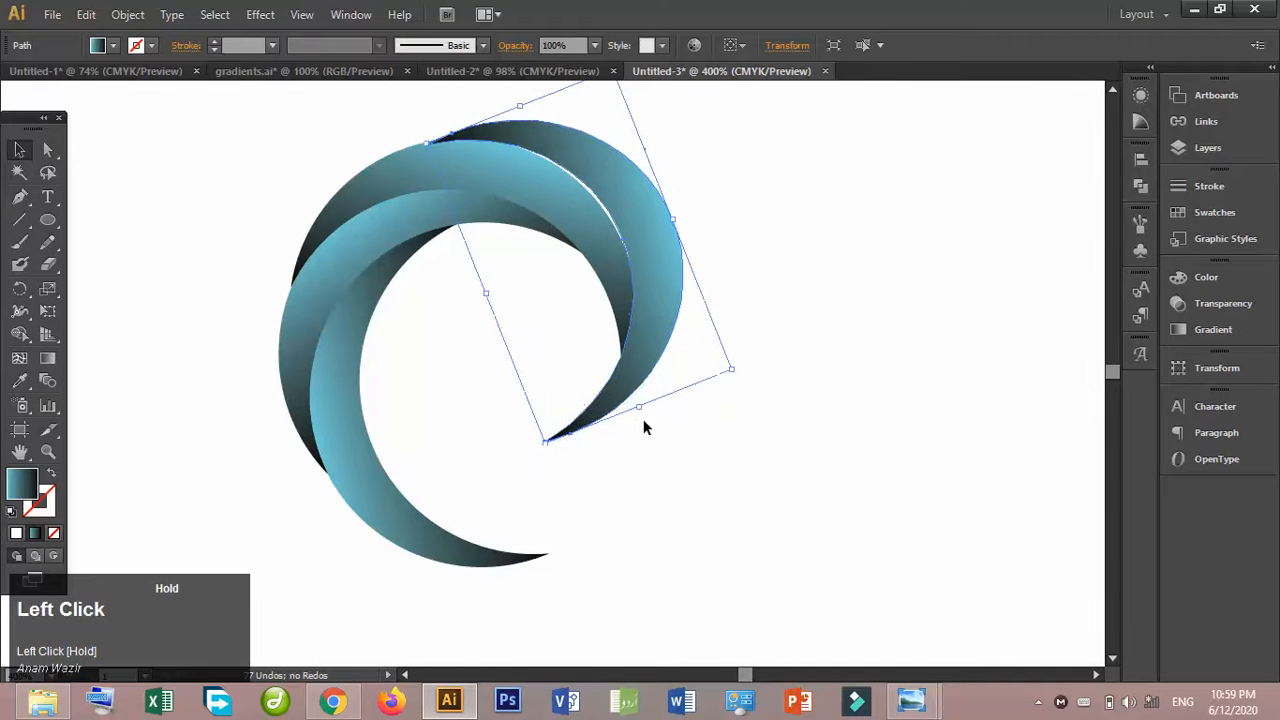
pyautogui.click(785, 318)
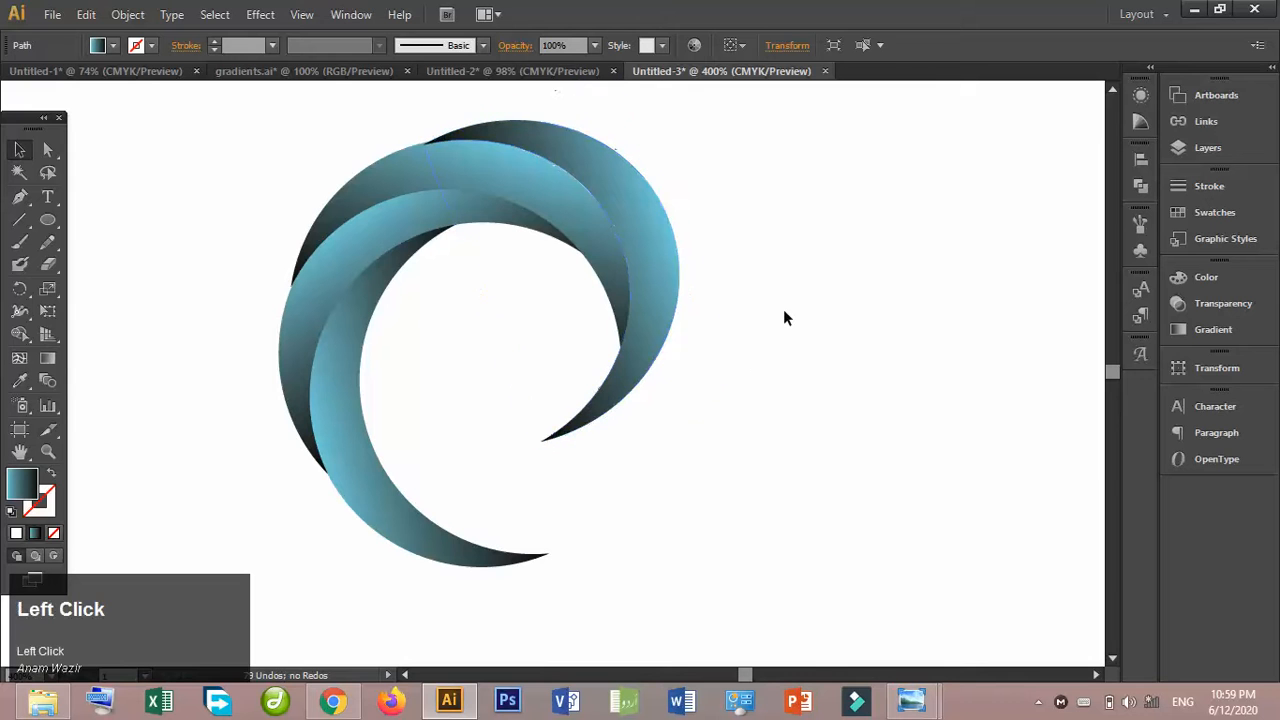
pyautogui.click(681, 271)
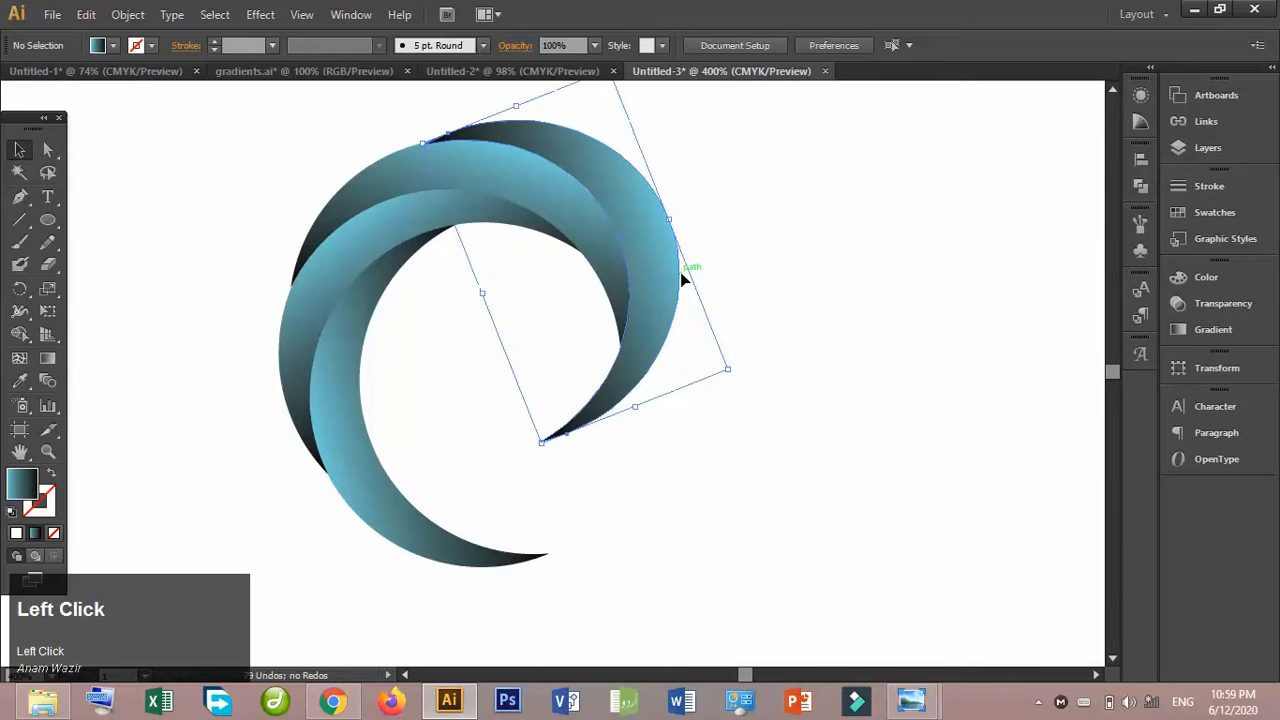
pyautogui.hotkey('ctrl', 'shift', ']')
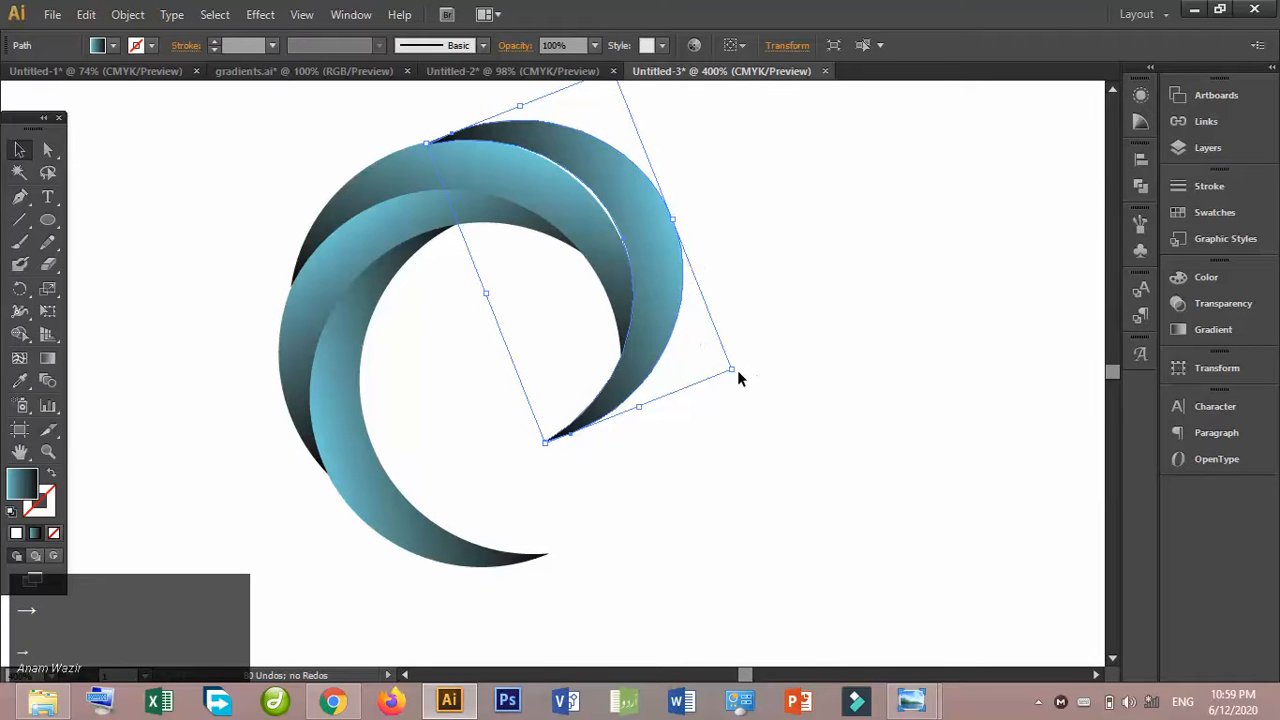
# - Rotate the fourth crescent slightly clockwise, then nudge it left and down until it fits the third crescent's outer edge
pyautogui.moveTo(738, 370); pyautogui.dragTo(742, 385)
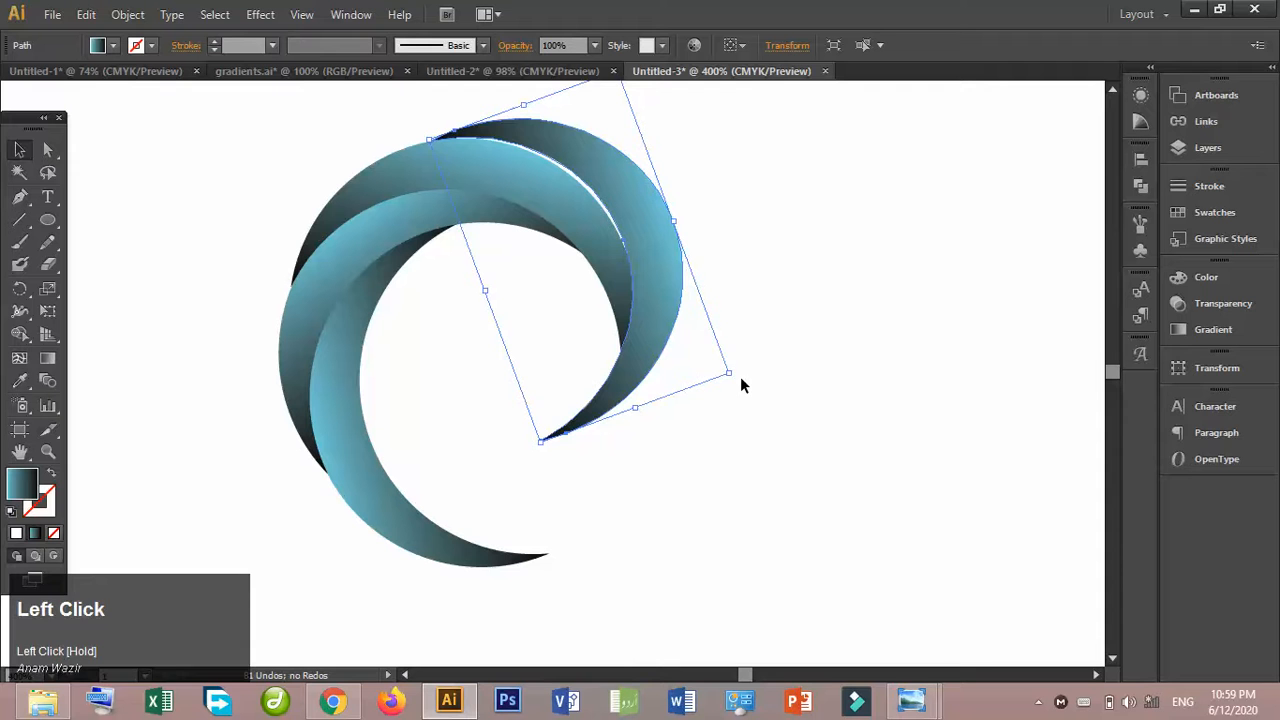
pyautogui.moveTo(734, 376); pyautogui.dragTo(737, 383)
pyautogui.press('Left')
pyautogui.press('Left')
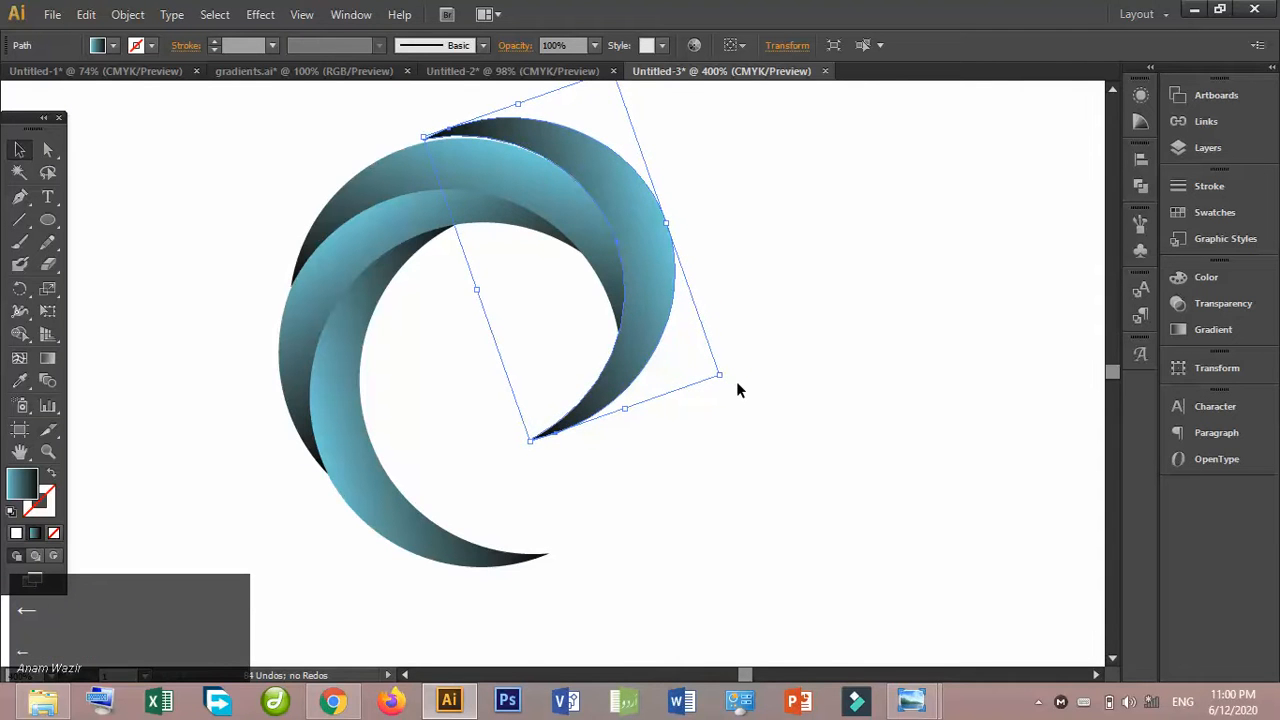
pyautogui.press('Left')
pyautogui.press('Right')
pyautogui.press('Down')
pyautogui.click(806, 401)
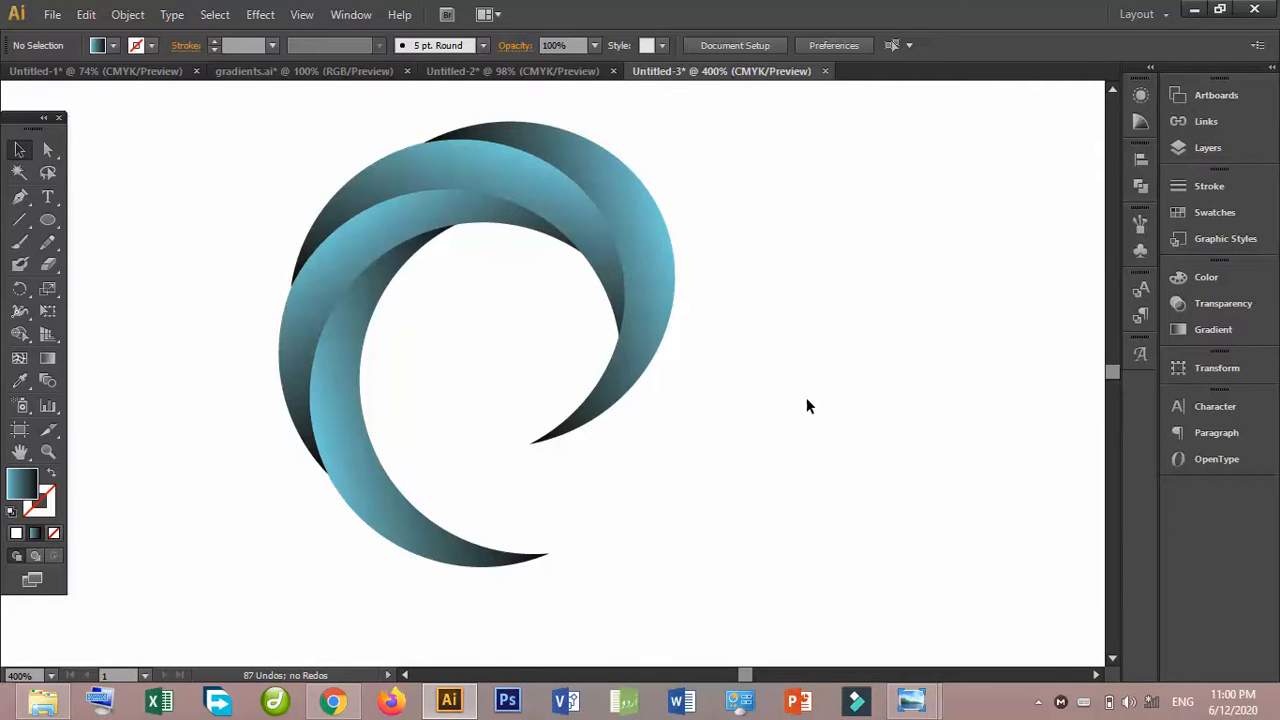
# - Check the crescents' overlaps up close, then group all four crescents into a single swirl
pyautogui.hotkey('ctrl', '=')
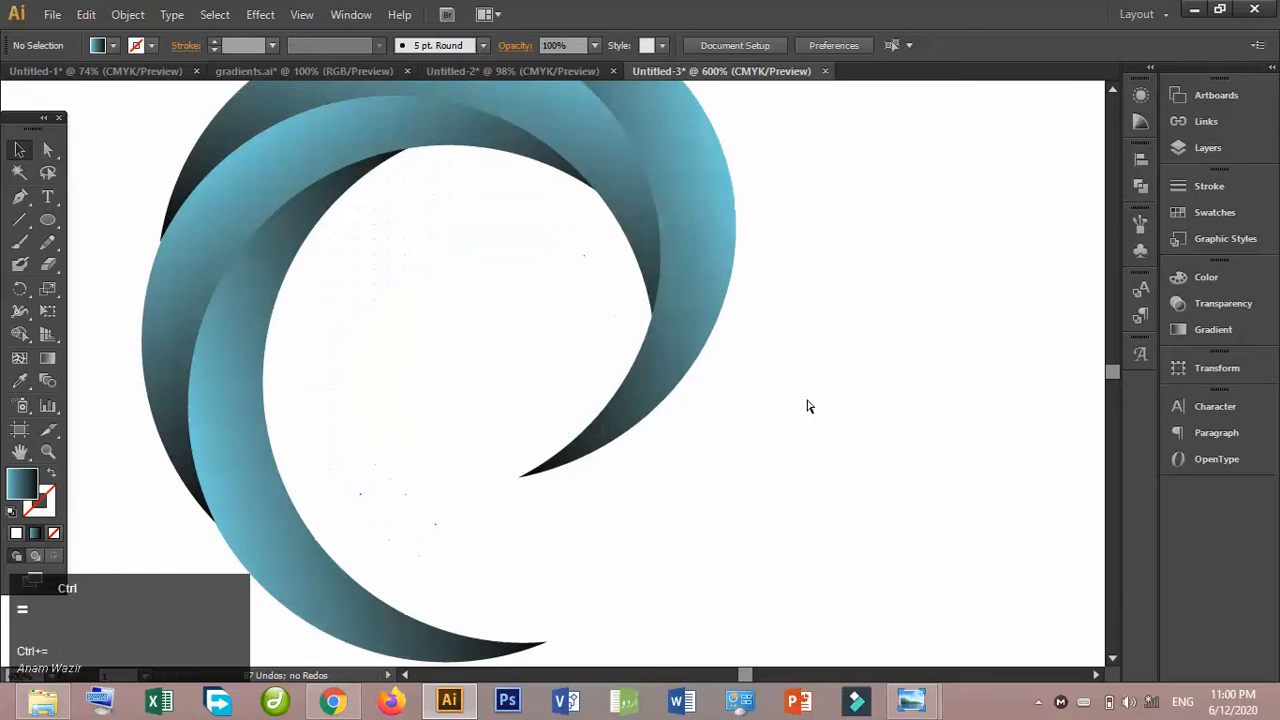
pyautogui.click(19, 453)
pyautogui.moveTo(306, 397); pyautogui.dragTo(317, 485)
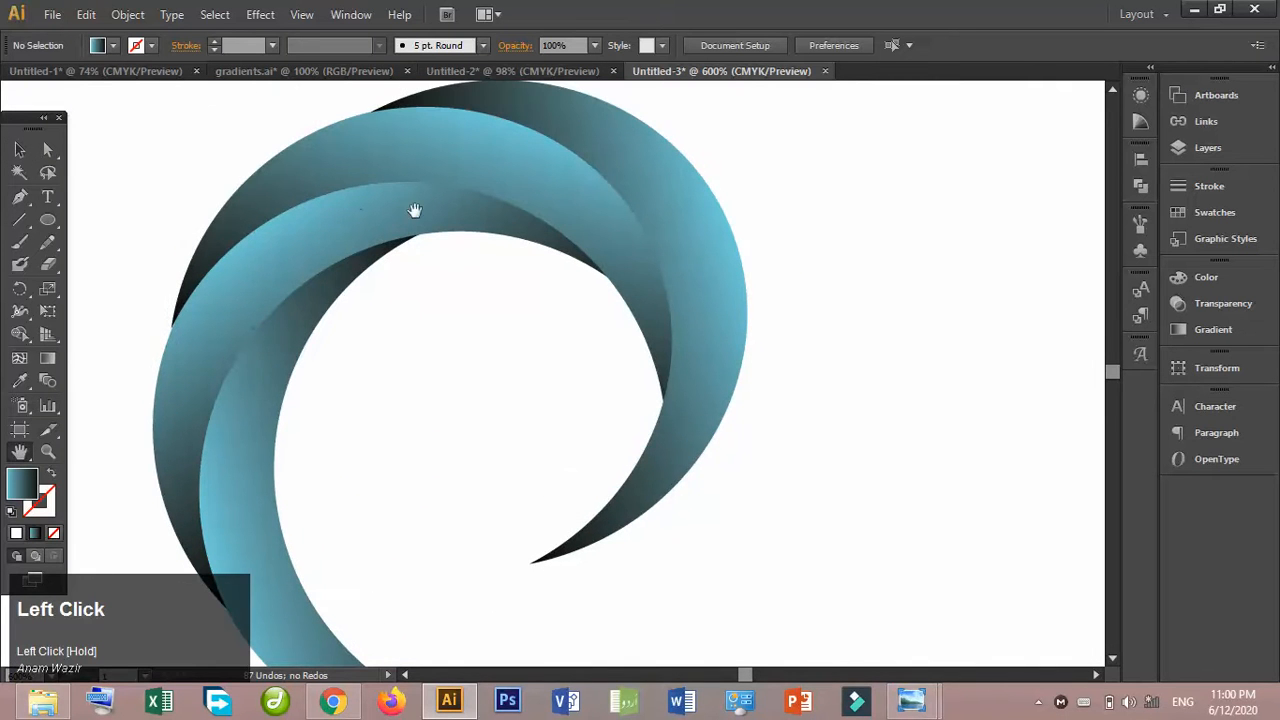
pyautogui.moveTo(611, 209)
pyautogui.mouseDown()
pyautogui.moveTo(610, 318)
pyautogui.moveTo(625, 204)
pyautogui.mouseUp()
pyautogui.hotkey('ctrl', '-')
pyautogui.hotkey('ctrl', '-')
pyautogui.hotkey('ctrl', '-')
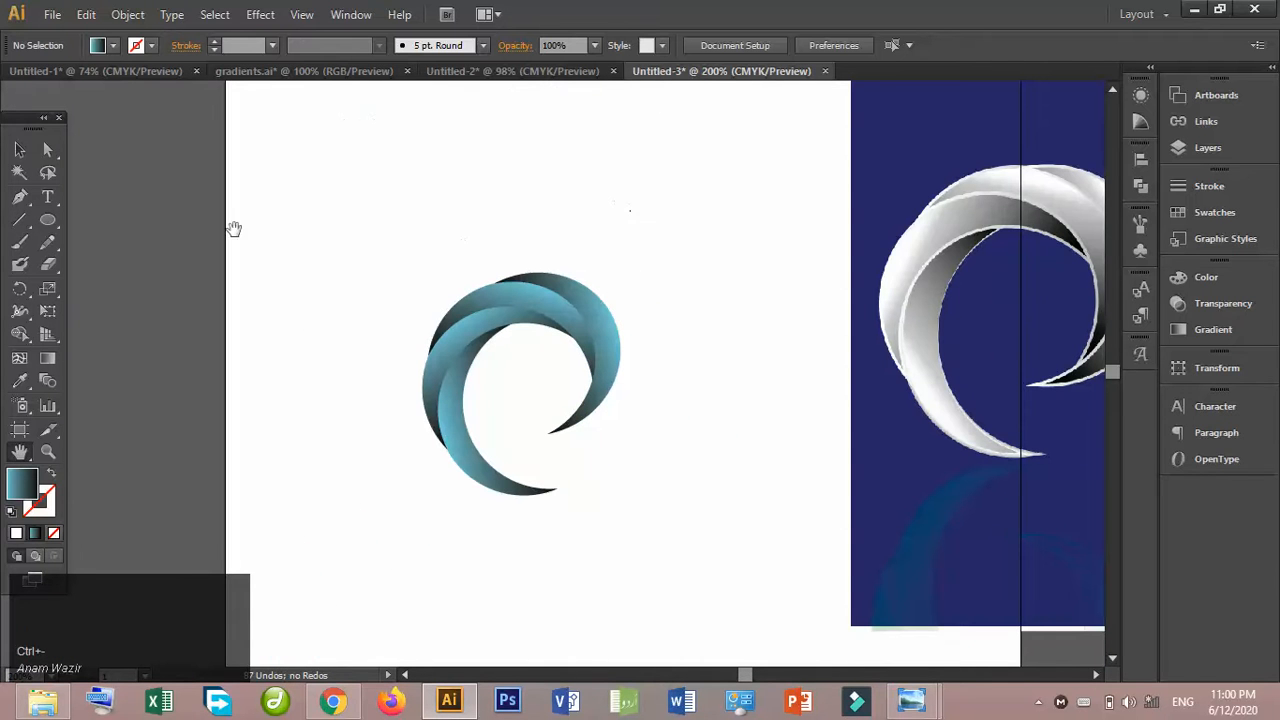
pyautogui.click(20, 150)
pyautogui.moveTo(399, 248); pyautogui.dragTo(681, 445)
pyautogui.hotkey('ctrl', 'g')
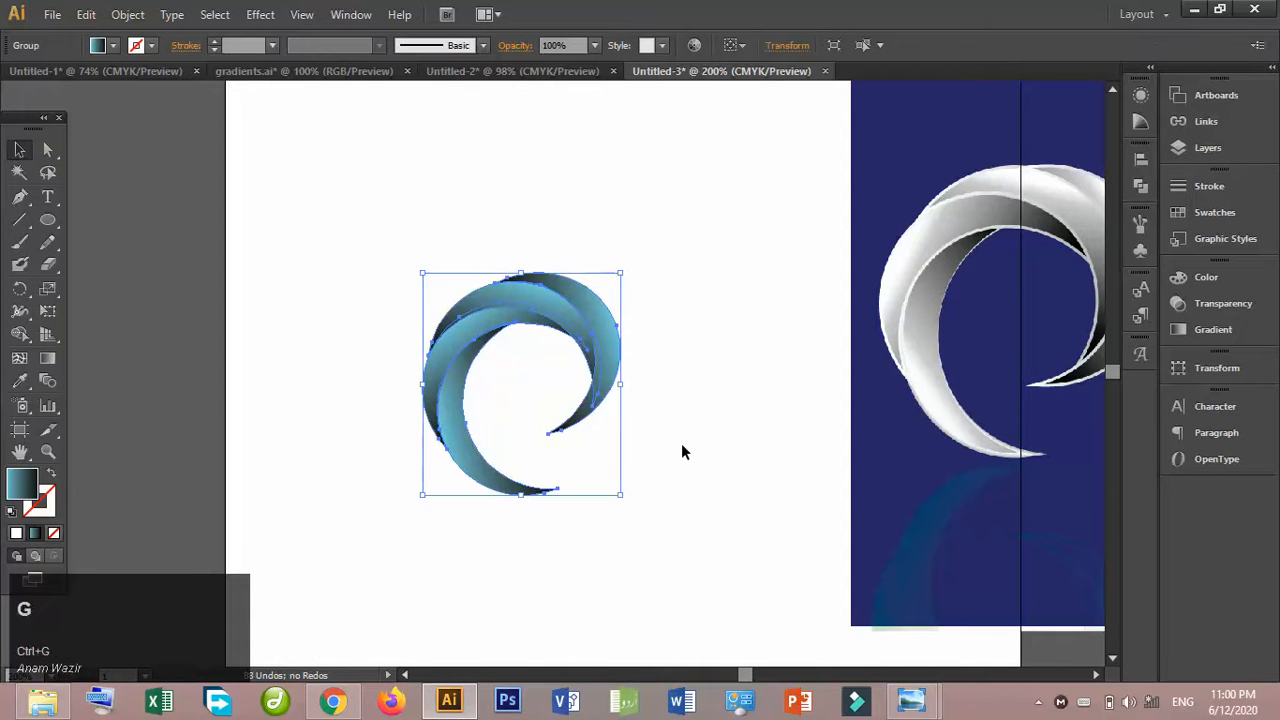
# - Move the grouped swirl up and slightly left on the artboard, leaving free space below it
pyautogui.click(529, 309)
pyautogui.moveTo(529, 309); pyautogui.dragTo(512, 292)
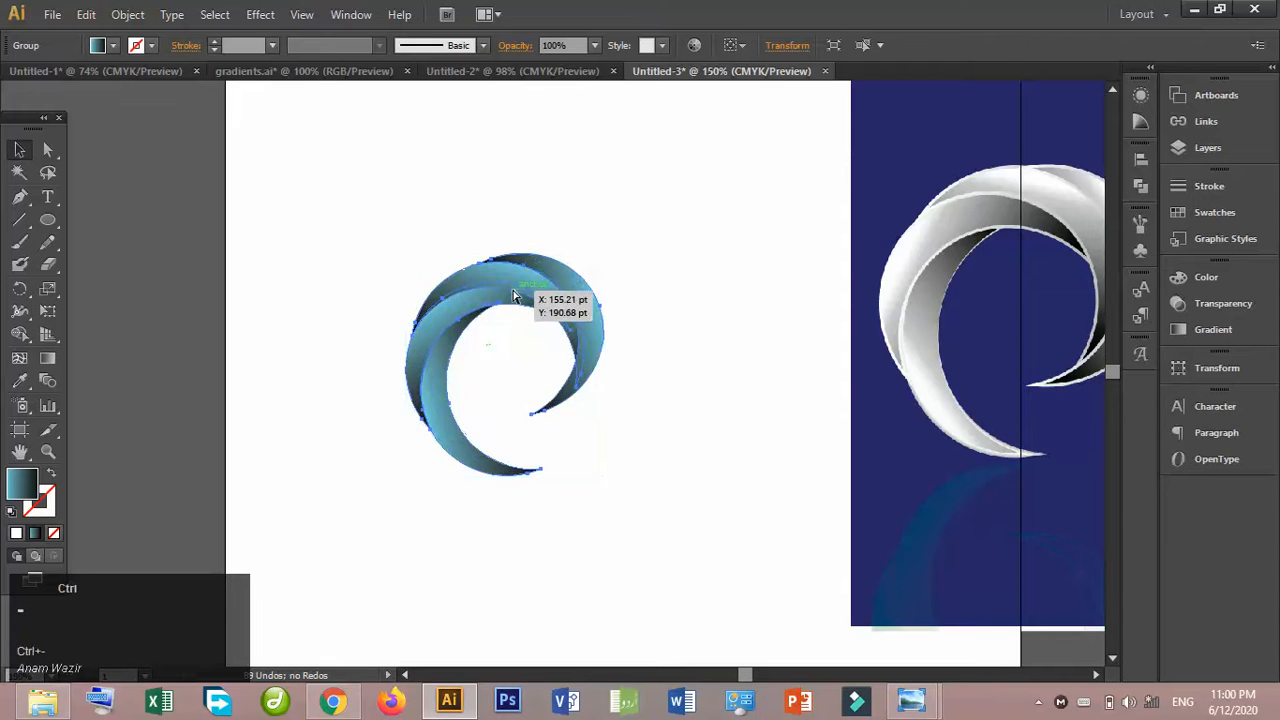
pyautogui.hotkey('ctrl', '-')
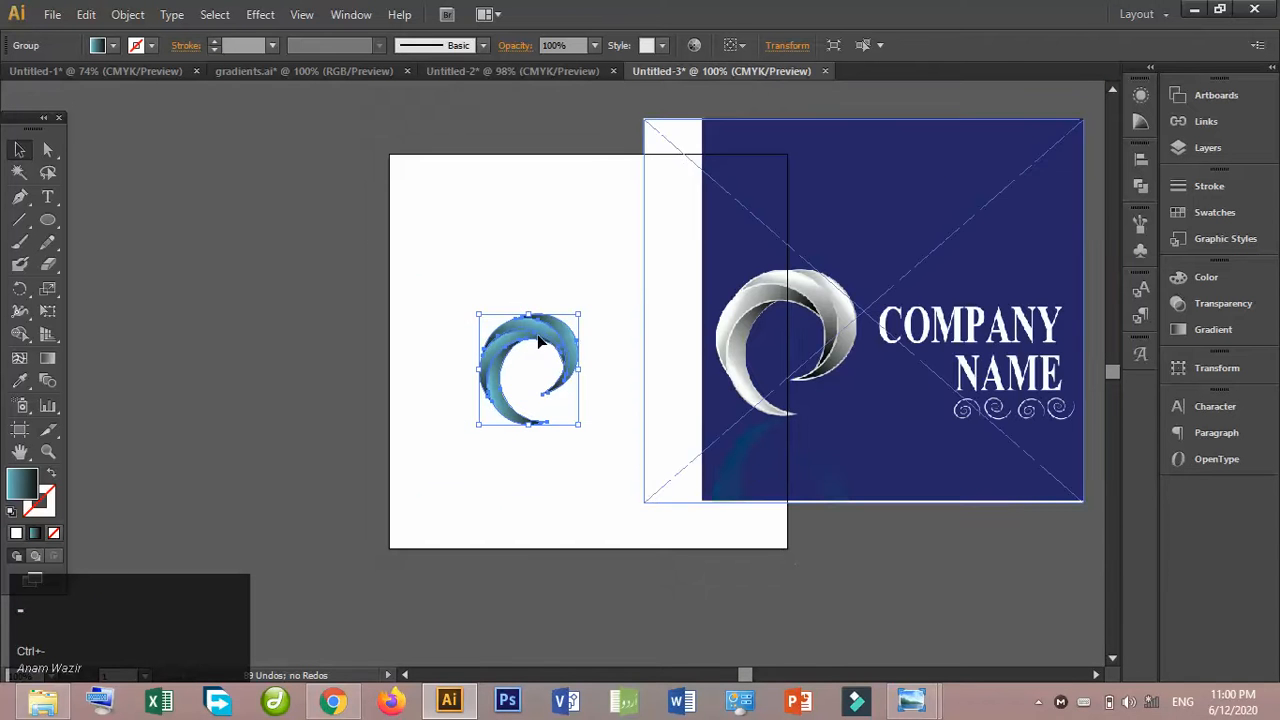
pyautogui.moveTo(530, 336); pyautogui.dragTo(521, 276)
pyautogui.rightClick(520, 272)
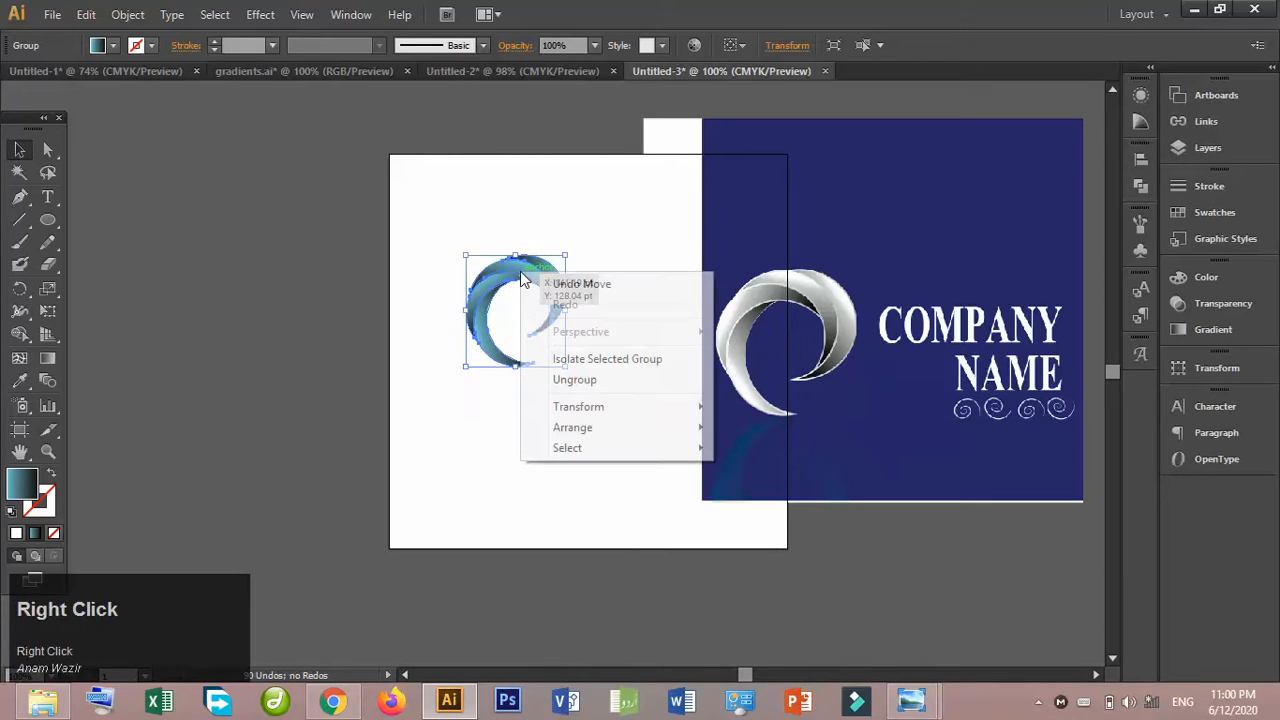
pyautogui.moveTo(620, 440)
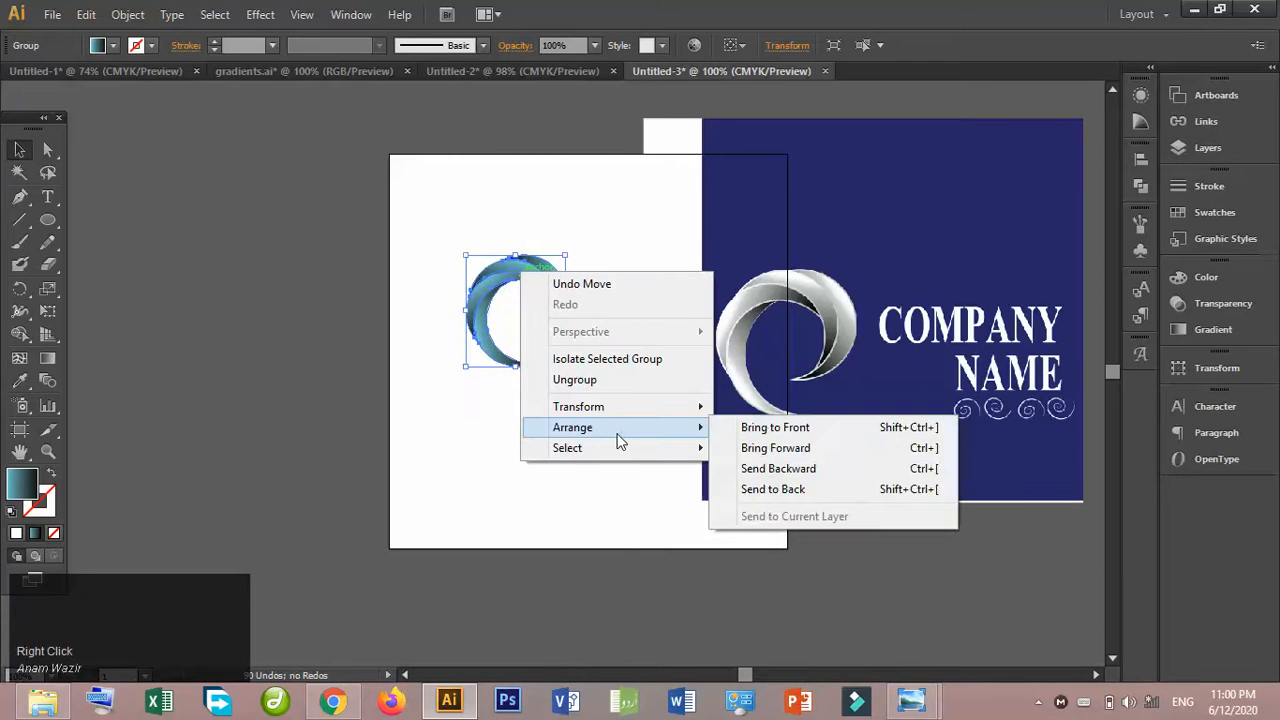
pyautogui.click(466, 400)
# - Duplicate the grouped swirl directly below the original
pyautogui.click(498, 292)
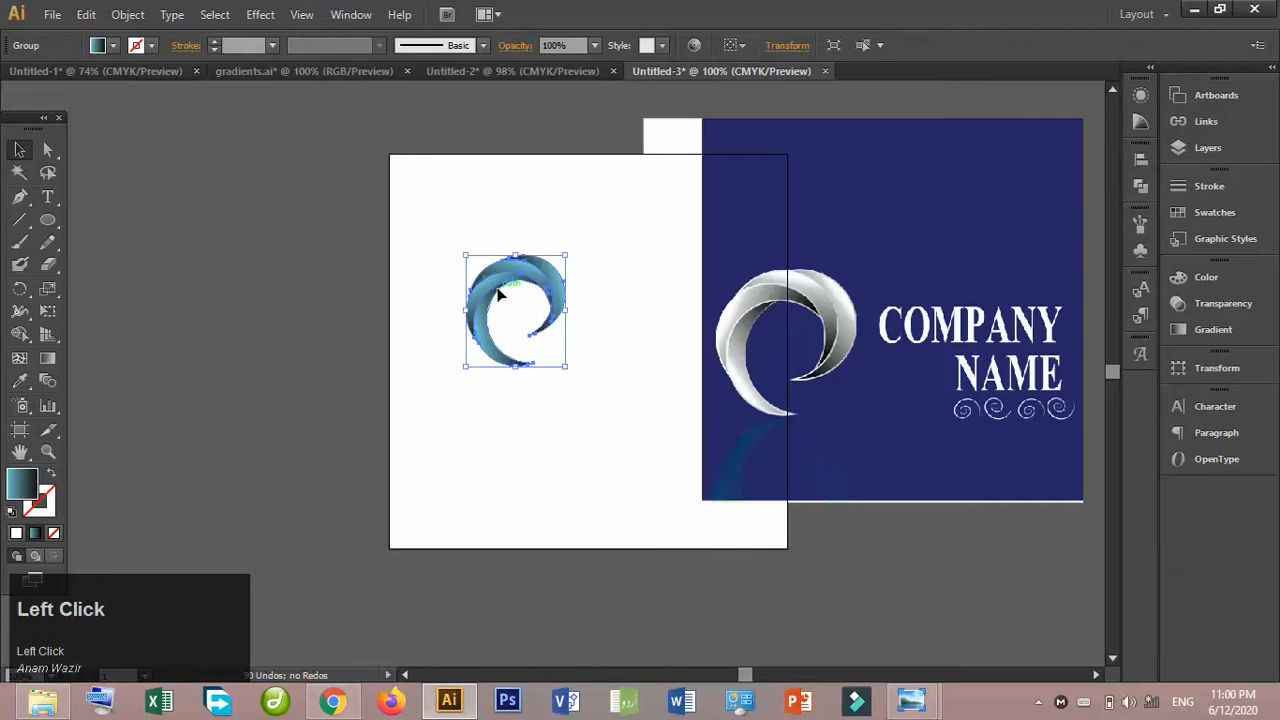
pyautogui.moveTo(498, 292); pyautogui.dragTo(502, 416)
# - Try to reflect the lower swirl copy across the vertical axis, comparing it with the preview on and off
pyautogui.rightClick(502, 417)
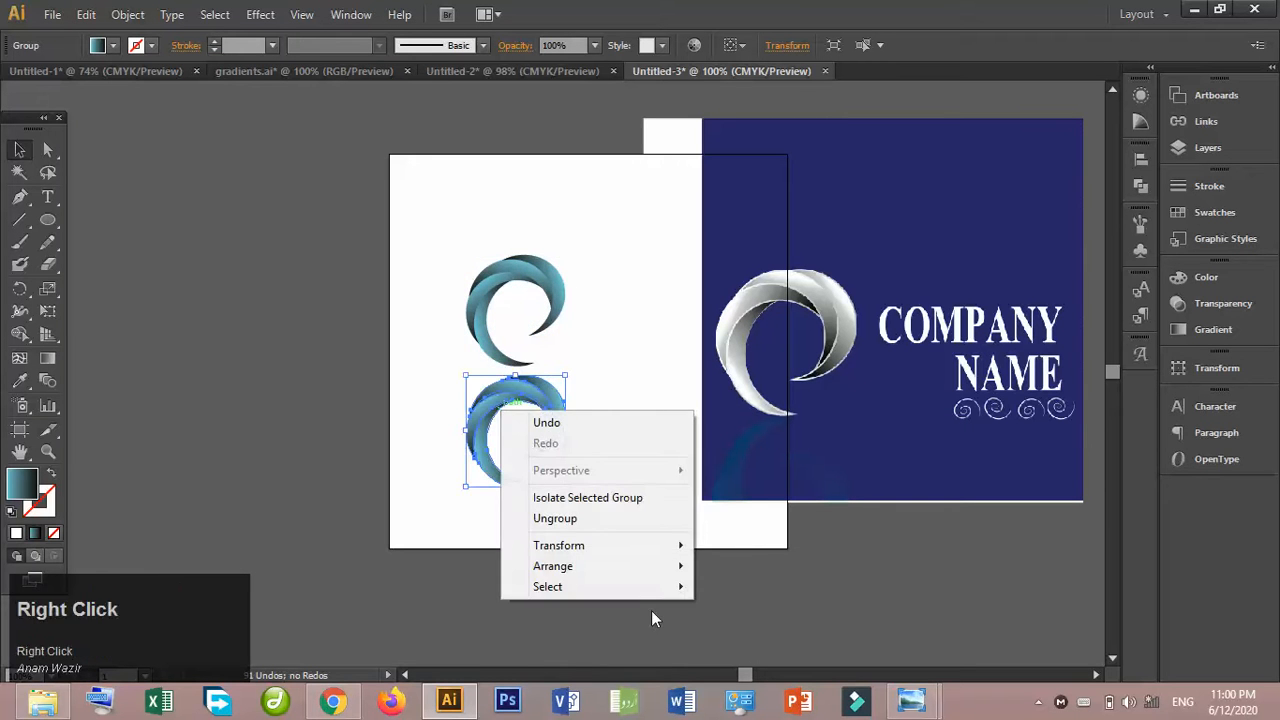
pyautogui.click(657, 581)
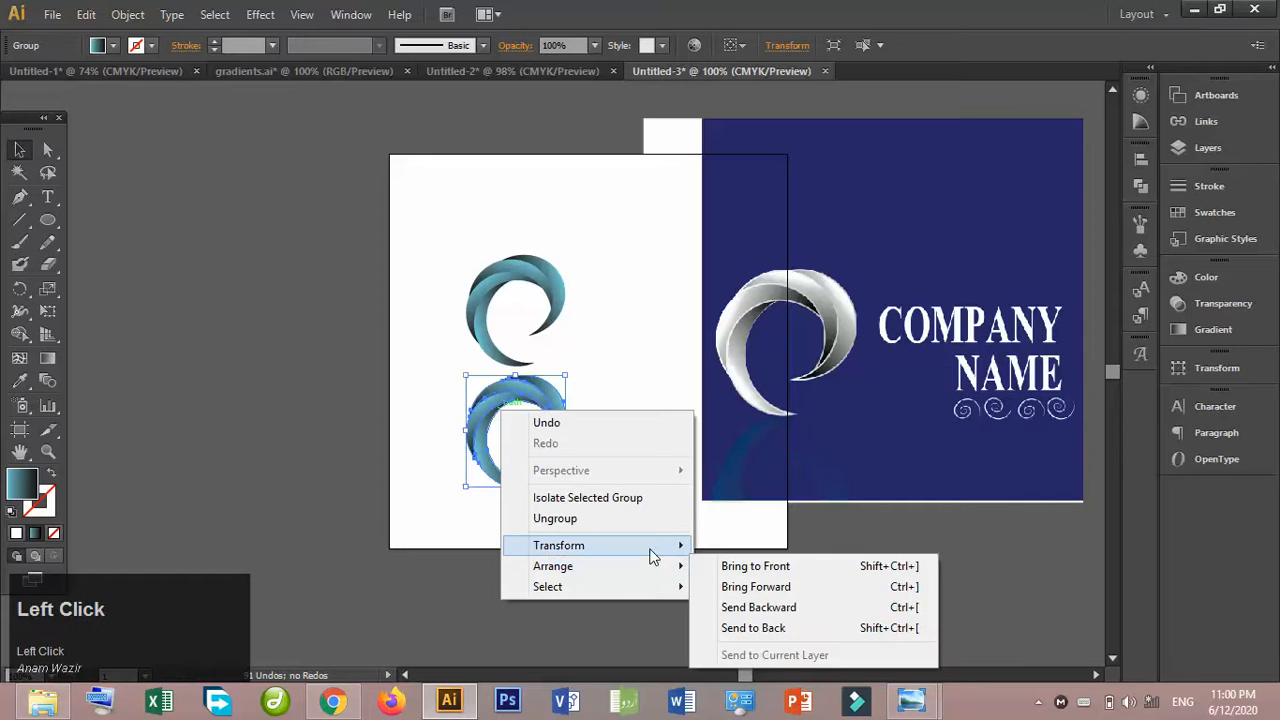
pyautogui.moveTo(649, 551)
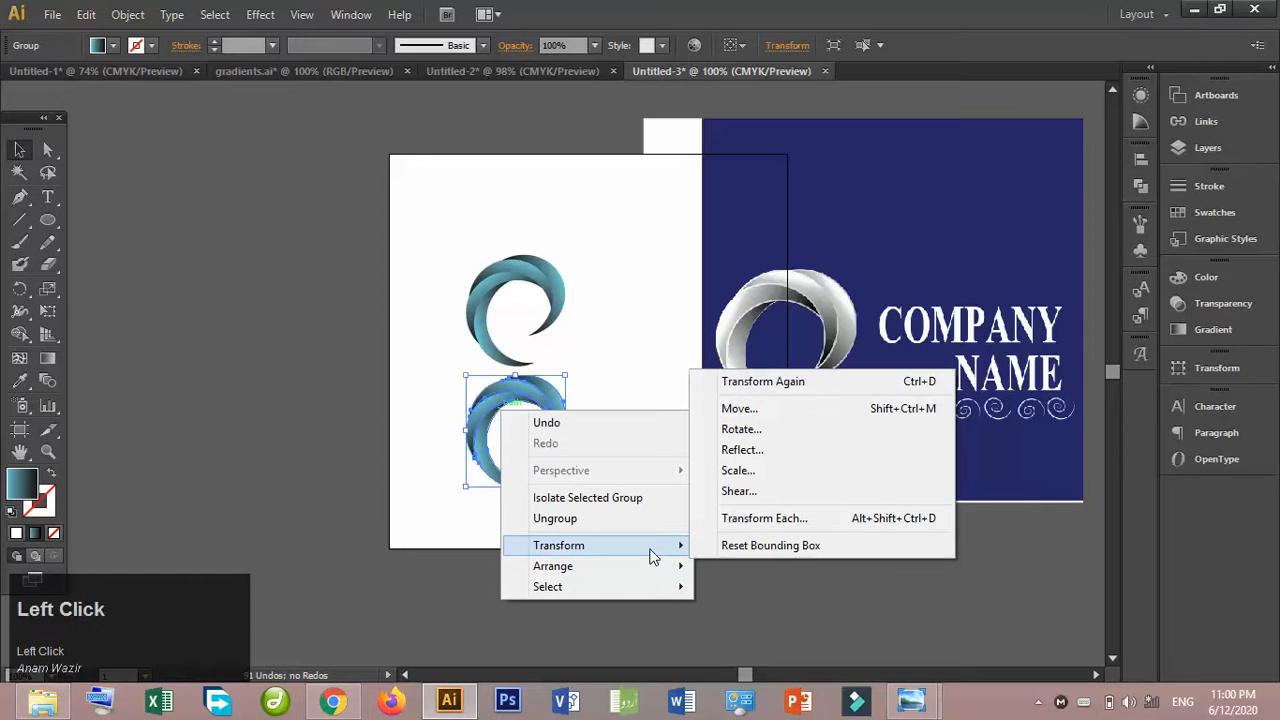
pyautogui.click(808, 449)
pyautogui.moveTo(700, 242); pyautogui.dragTo(935, 163)
pyautogui.click(726, 402)
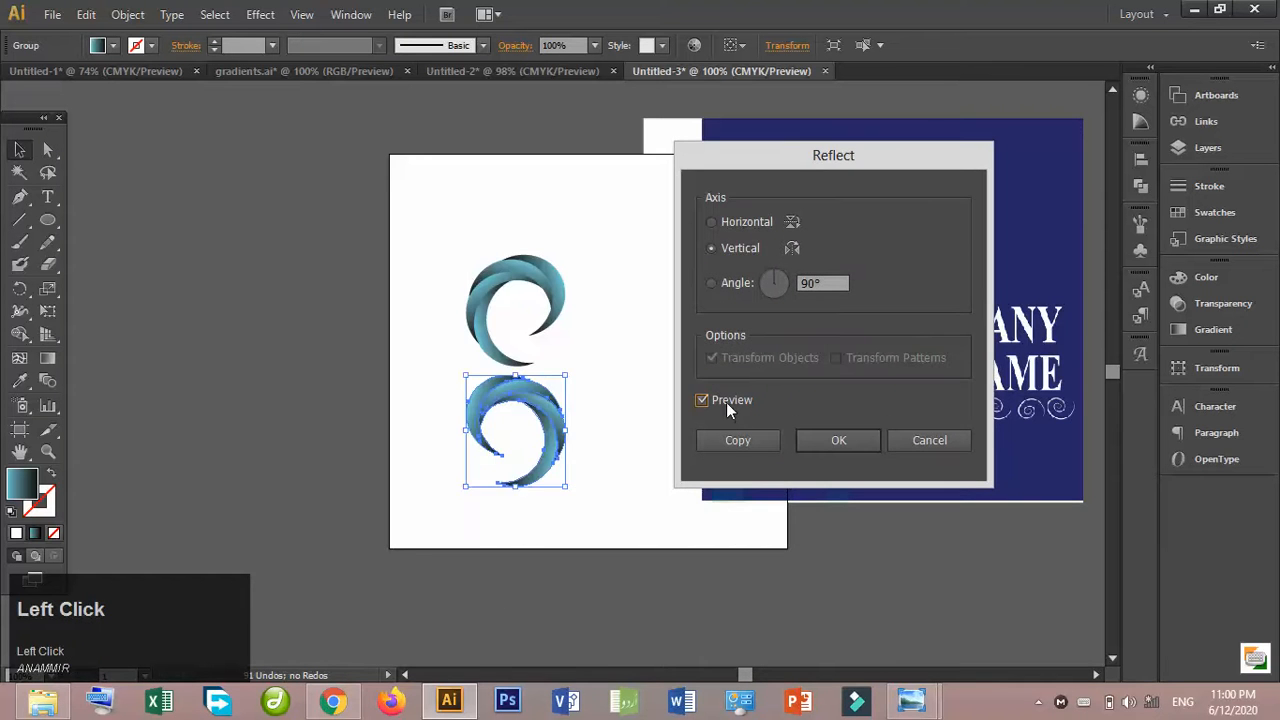
pyautogui.click(726, 402)
pyautogui.click(726, 402)
pyautogui.click(726, 402)
pyautogui.click(930, 440)
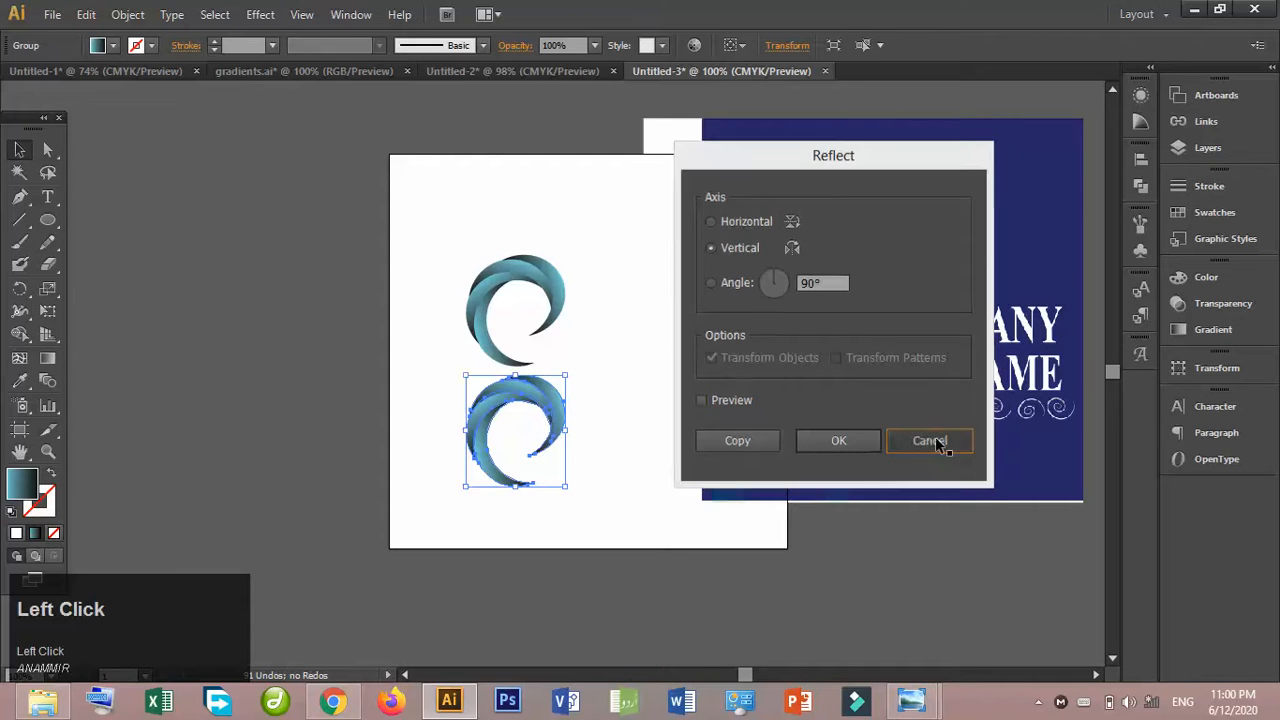
pyautogui.rightClick(540, 402)
pyautogui.moveTo(704, 567)
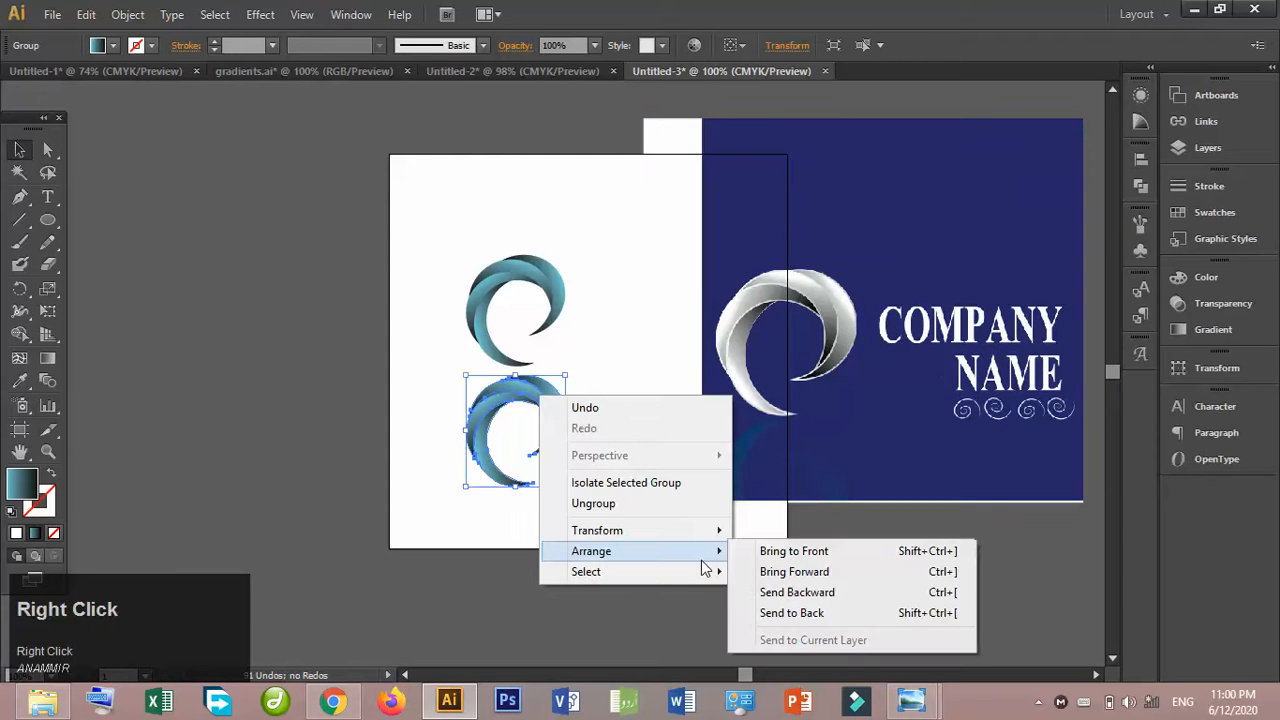
pyautogui.click(878, 524)
# - Flip the lower swirl copy upside down by stretching it past its own lower edge, and place it at the artboard's lower edge
pyautogui.click(512, 414)
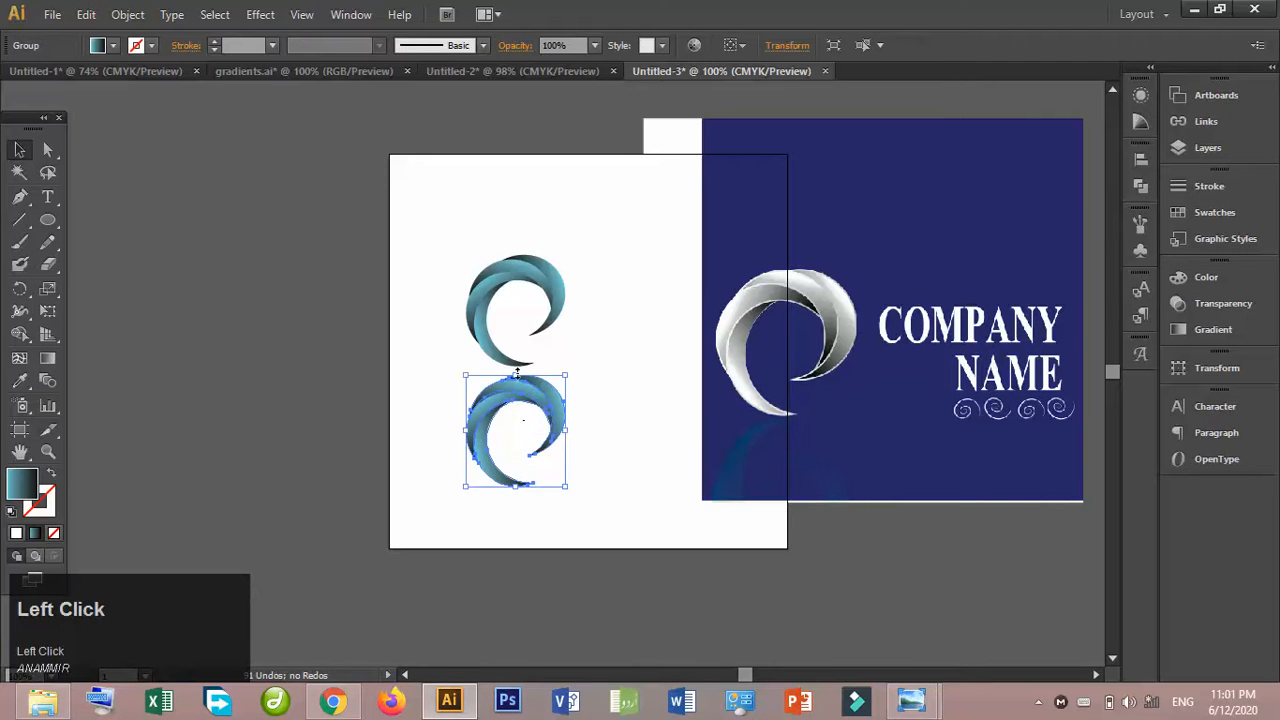
pyautogui.moveTo(517, 375); pyautogui.dragTo(522, 537)
pyautogui.click(585, 415)
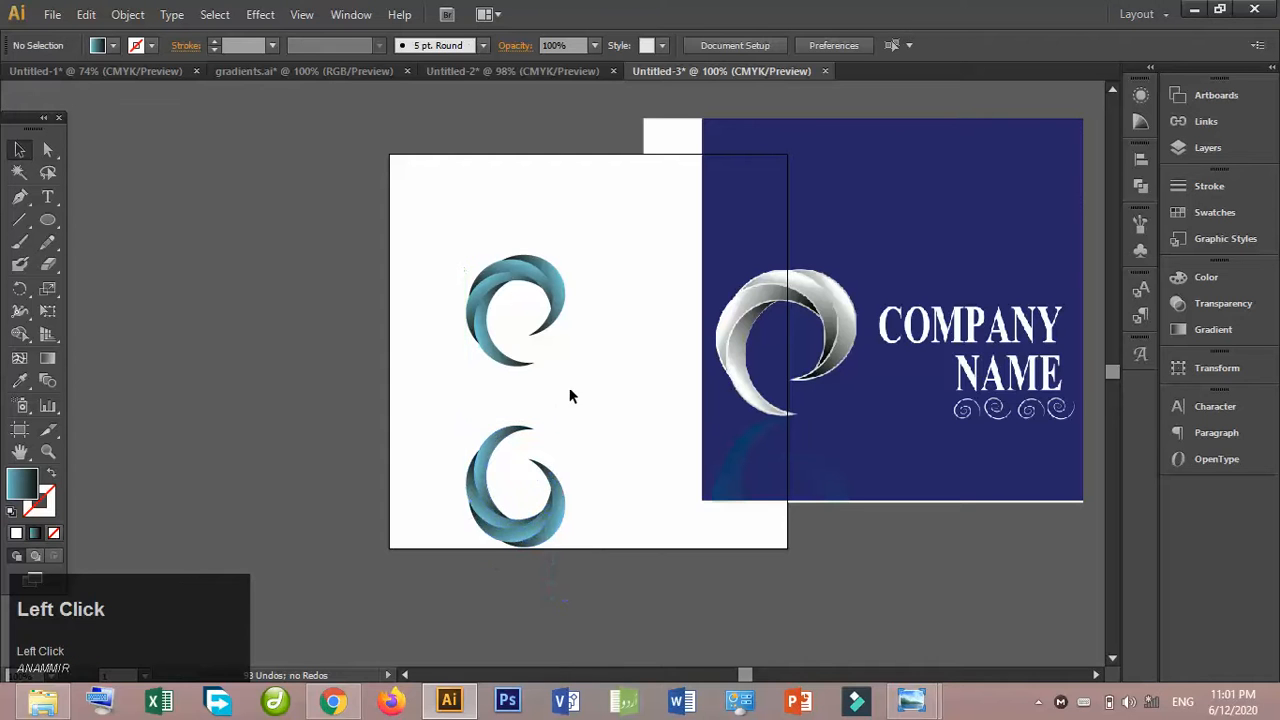
# - Nudge the original swirl down until it sits just above the flipped copy
pyautogui.click(555, 298)
pyautogui.press('Down')
pyautogui.press('Down')
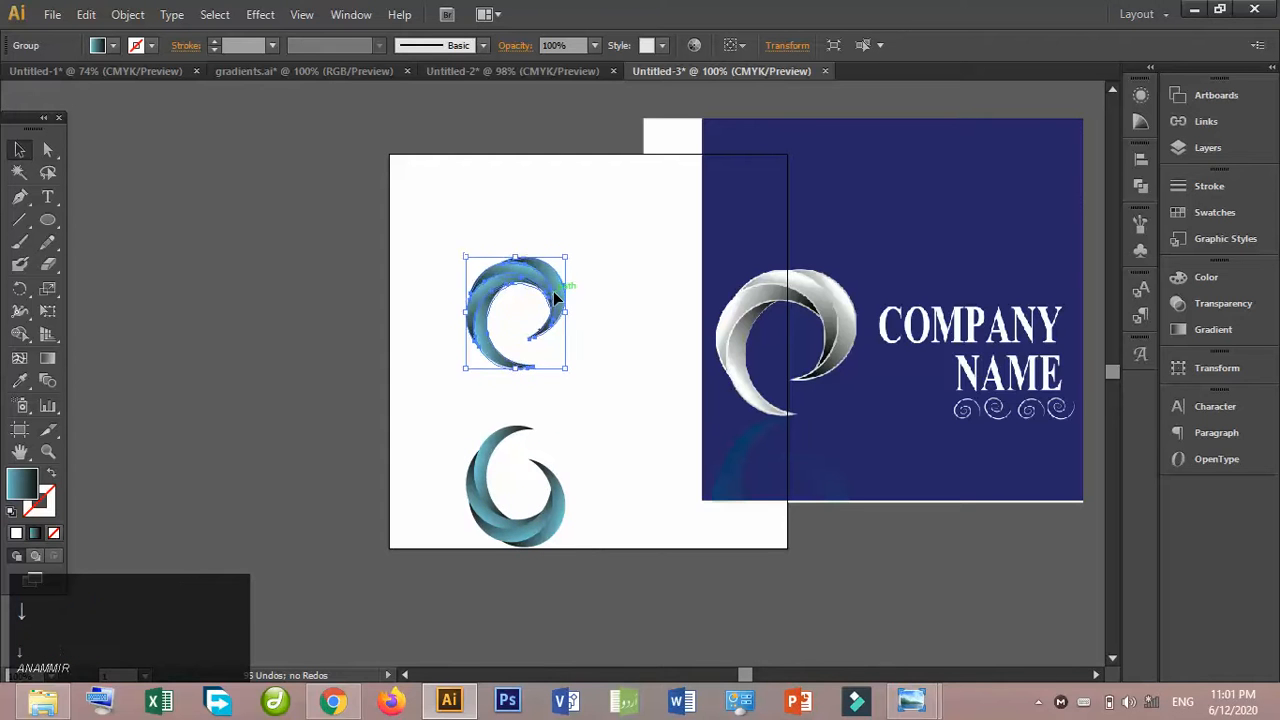
pyautogui.press('Down')
pyautogui.press('Down')
pyautogui.press('Down')
pyautogui.press('Down')
pyautogui.press('Down')
pyautogui.press('Down')
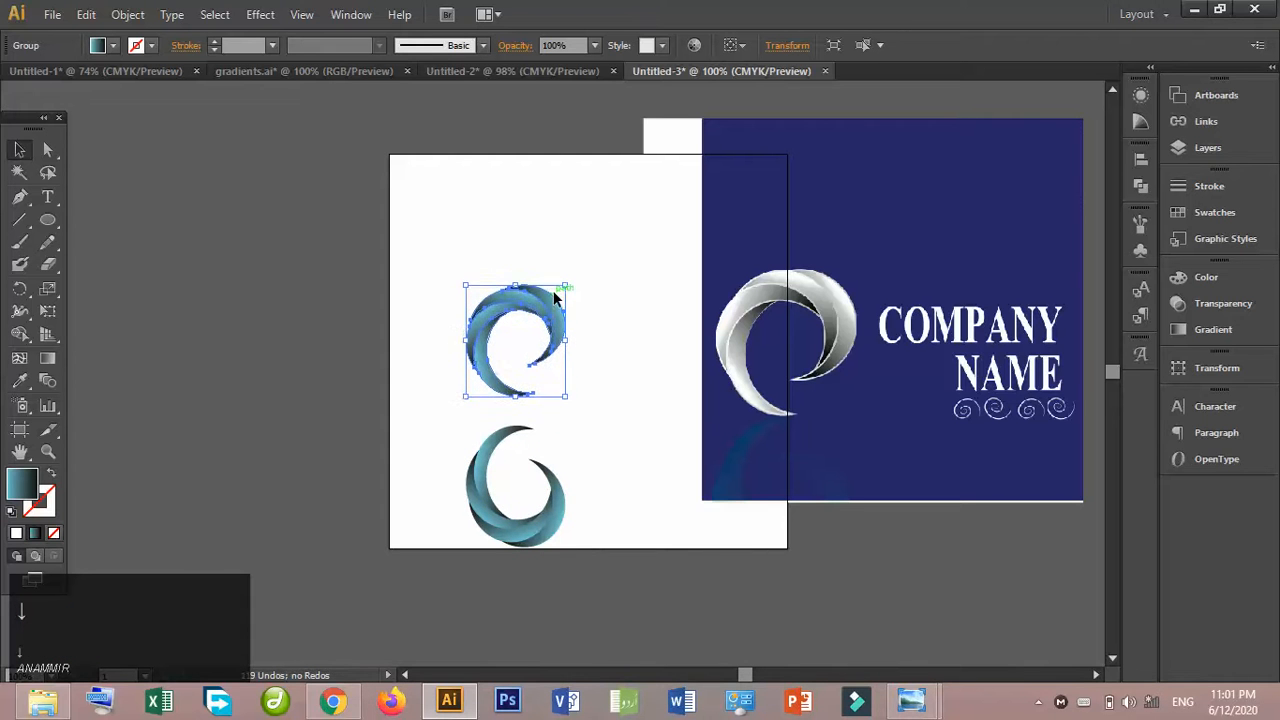
pyautogui.press('Down')
pyautogui.press('Down')
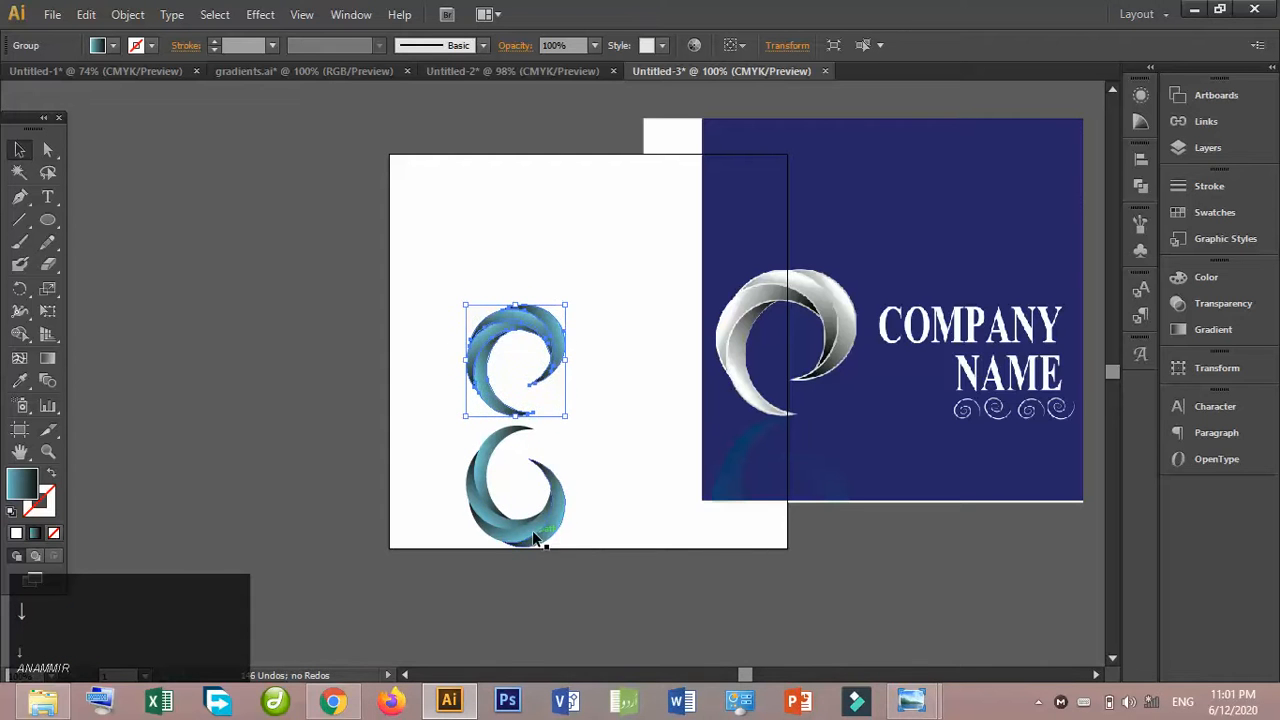
# - Flip the lower swirl copy back to its upright orientation and place it just below the original swirl
pyautogui.click(533, 536)
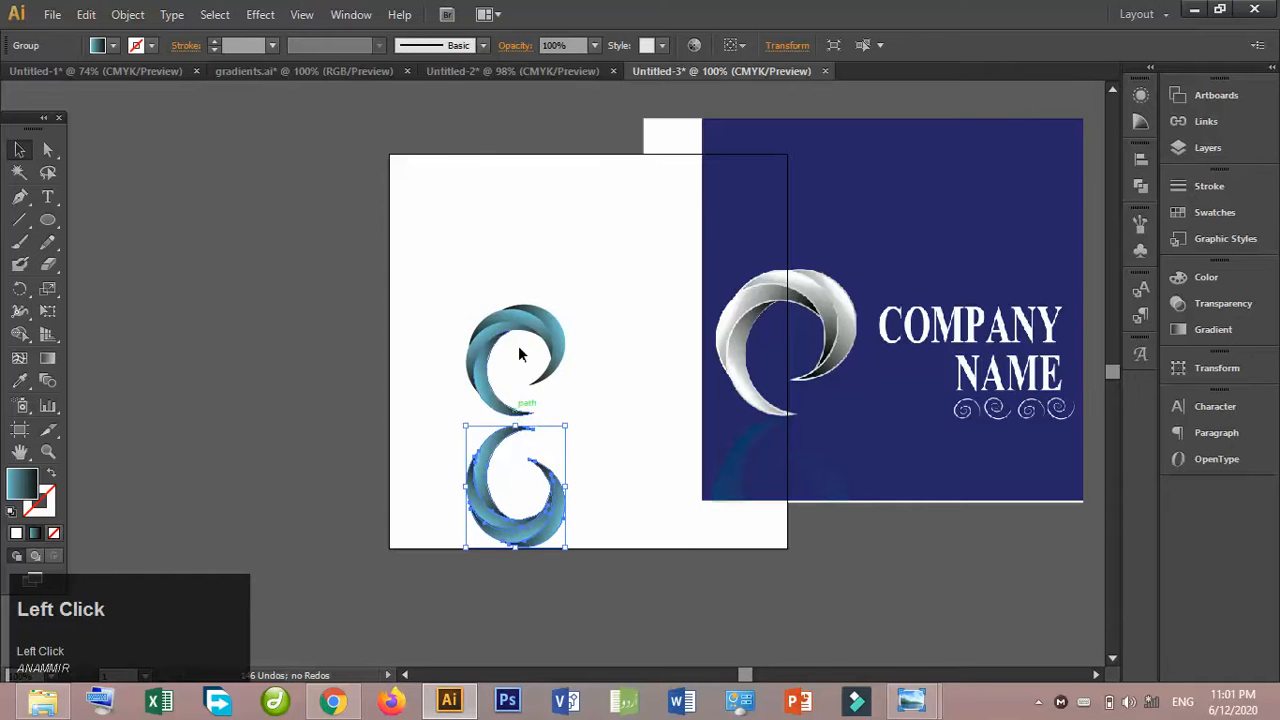
pyautogui.hotkey('ctrl', '=')
pyautogui.hotkey('ctrl', '=')
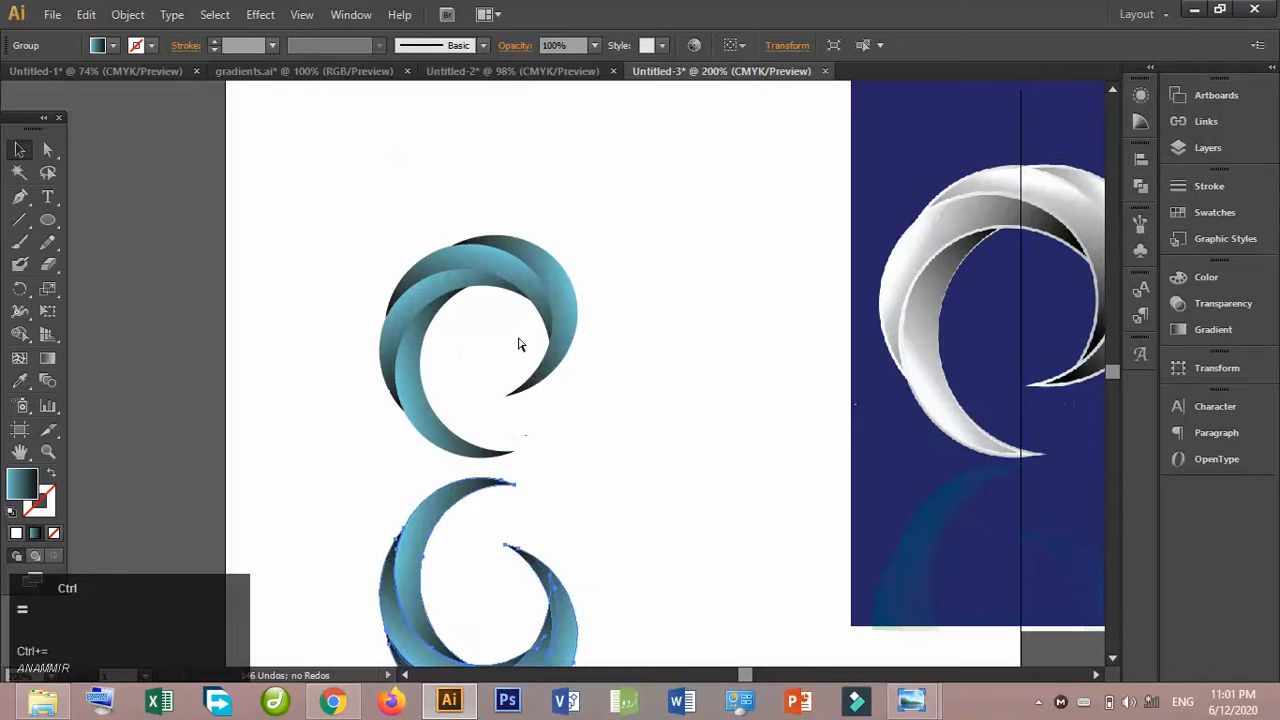
pyautogui.click(1113, 658)
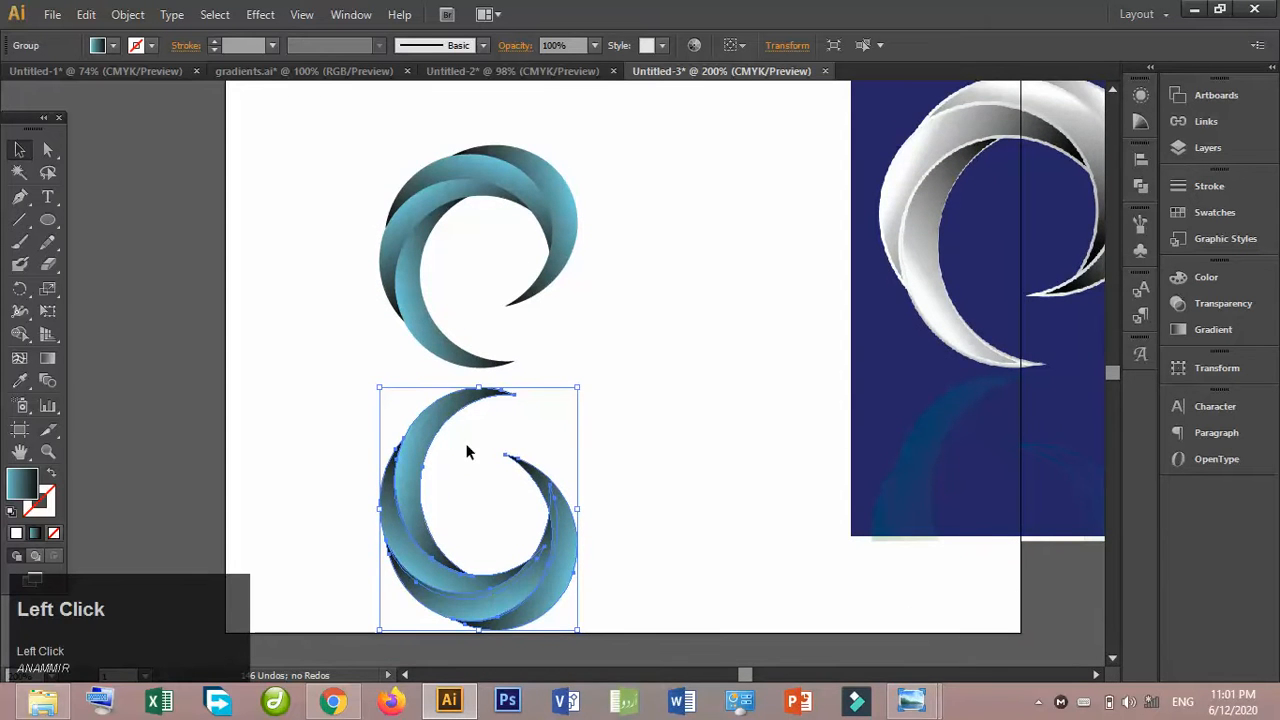
pyautogui.moveTo(478, 387)
pyautogui.mouseDown()
pyautogui.moveTo(483, 440)
pyautogui.moveTo(486, 177)
pyautogui.moveTo(491, 386)
pyautogui.moveTo(477, 401)
pyautogui.mouseUp()
# - Rotate the lower swirl copy by about 205°, previewing different angles until its opening faces the upper left
pyautogui.rightClick(477, 401)
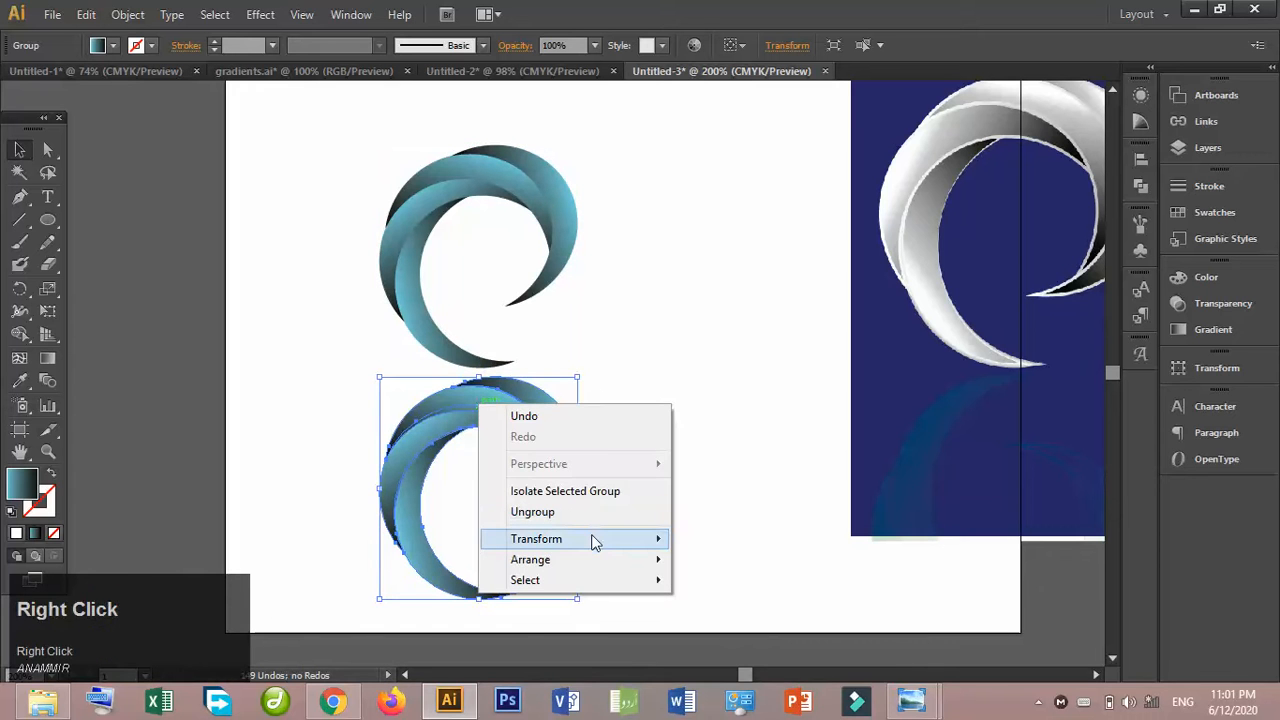
pyautogui.moveTo(591, 538)
pyautogui.click(729, 590)
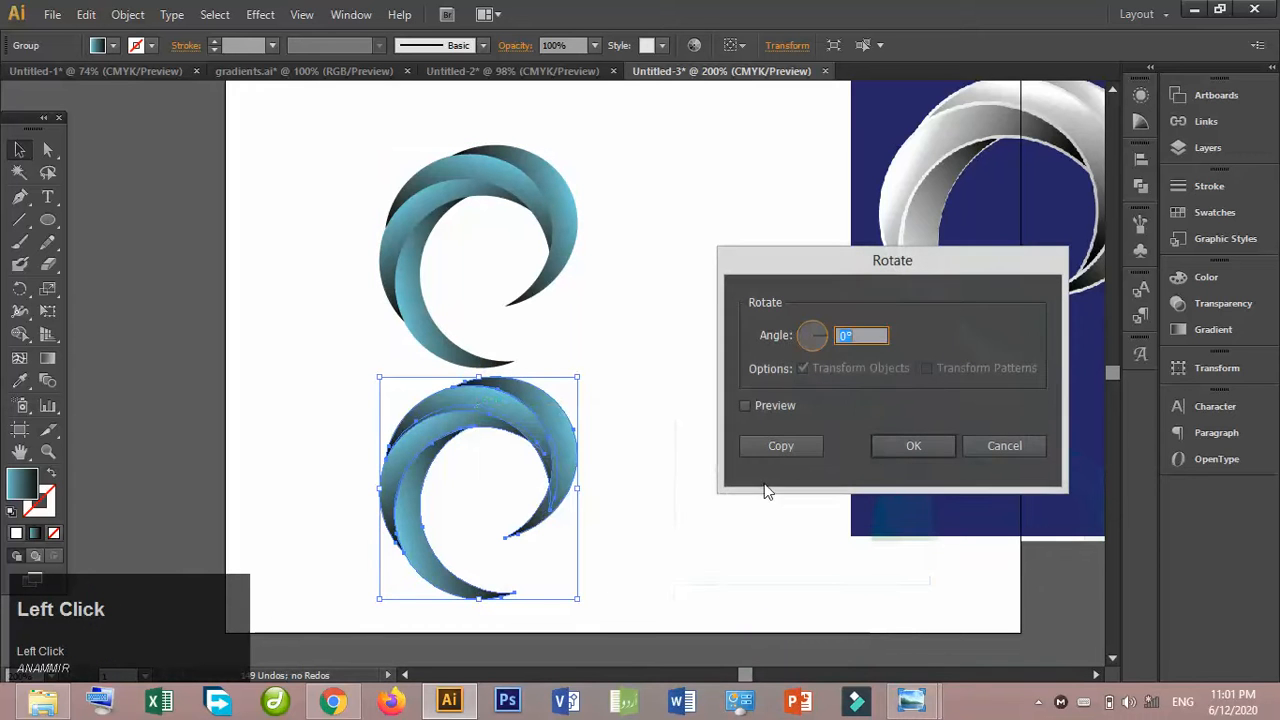
pyautogui.click(761, 404)
pyautogui.click(817, 339)
pyautogui.press('Down')
pyautogui.press('Down')
pyautogui.press('Down')
pyautogui.press('Down')
pyautogui.press('Down')
pyautogui.press('Down')
pyautogui.press('Down')
pyautogui.press('Down')
pyautogui.press('Down')
pyautogui.press('Down')
pyautogui.press('Down')
pyautogui.press('Down')
pyautogui.press('Down')
pyautogui.press('Down')
pyautogui.press('Down')
pyautogui.press('Down')
pyautogui.press('Down')
pyautogui.press('Down')
pyautogui.press('Down')
pyautogui.press('Down')
pyautogui.press('Up')
pyautogui.press('Up')
pyautogui.press('Up')
pyautogui.press('Up')
pyautogui.press('Up')
pyautogui.press('Up')
pyautogui.press('Up')
pyautogui.press('Up')
pyautogui.press('Up')
pyautogui.press('Up')
pyautogui.press('Up')
pyautogui.press('Up')
pyautogui.press('Up')
pyautogui.press('Up')
pyautogui.press('Up')
pyautogui.press('Up')
pyautogui.press('Up')
pyautogui.press('Up')
pyautogui.press('Up')
pyautogui.press('Up')
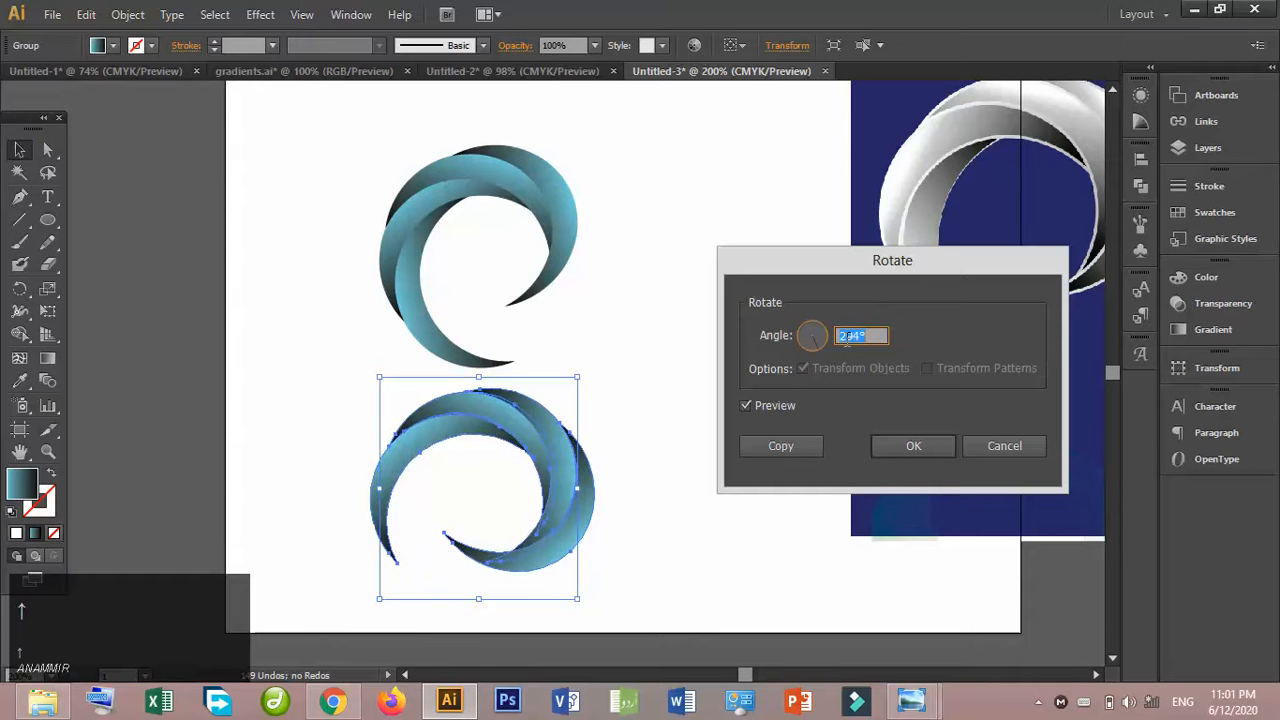
pyautogui.press('Up')
pyautogui.press('Up')
pyautogui.press('Up')
pyautogui.press('Up')
pyautogui.press('Up')
pyautogui.press('Up')
pyautogui.press('Up')
pyautogui.press('Up')
pyautogui.press('Up')
pyautogui.press('Up')
pyautogui.press('Up')
pyautogui.press('Up')
pyautogui.press('Up')
pyautogui.press('Up')
pyautogui.press('Up')
pyautogui.press('Up')
pyautogui.press('Up')
pyautogui.press('Up')
pyautogui.press('Up')
pyautogui.press('Up')
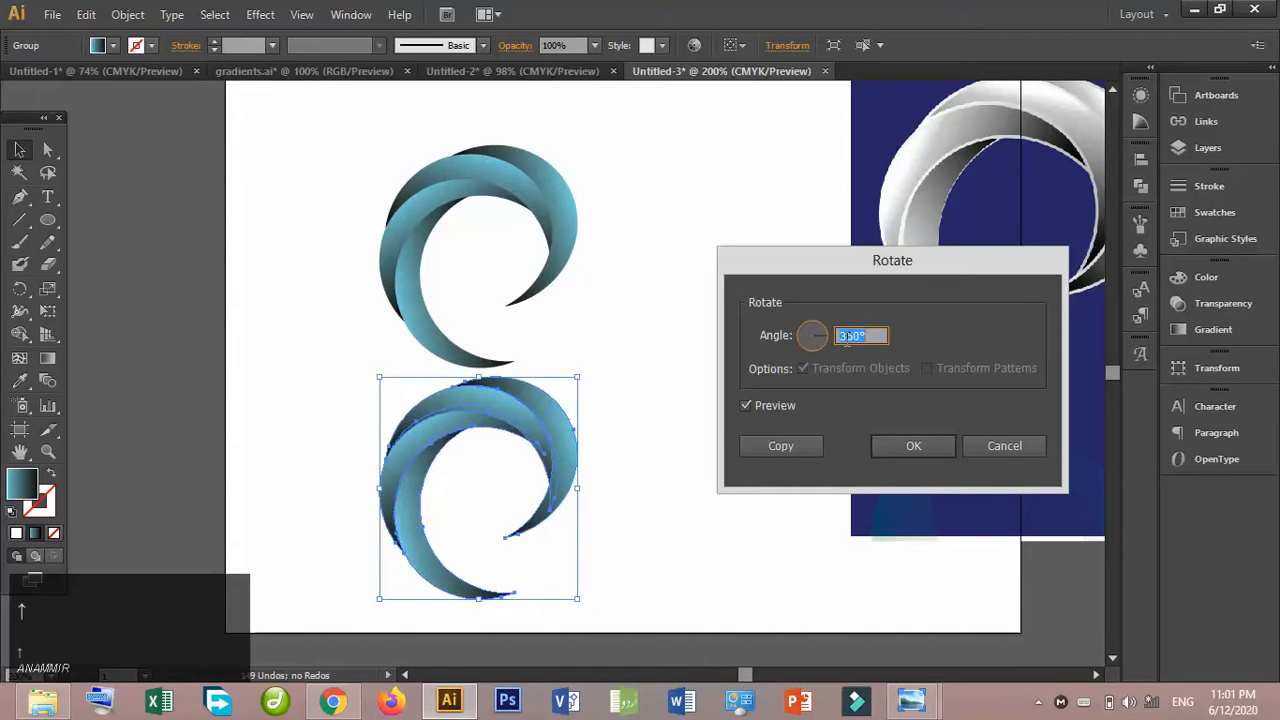
pyautogui.press('Down')
pyautogui.press('Down')
pyautogui.press('Down')
pyautogui.press('Down')
pyautogui.press('Down')
pyautogui.press('Down')
pyautogui.press('Down')
pyautogui.press('Down')
pyautogui.press('Down')
pyautogui.press('Down')
pyautogui.press('Down')
pyautogui.press('Down')
pyautogui.press('Down')
pyautogui.press('Down')
pyautogui.press('Down')
pyautogui.press('Down')
pyautogui.press('Down')
pyautogui.press('Down')
pyautogui.press('Down')
pyautogui.press('Down')
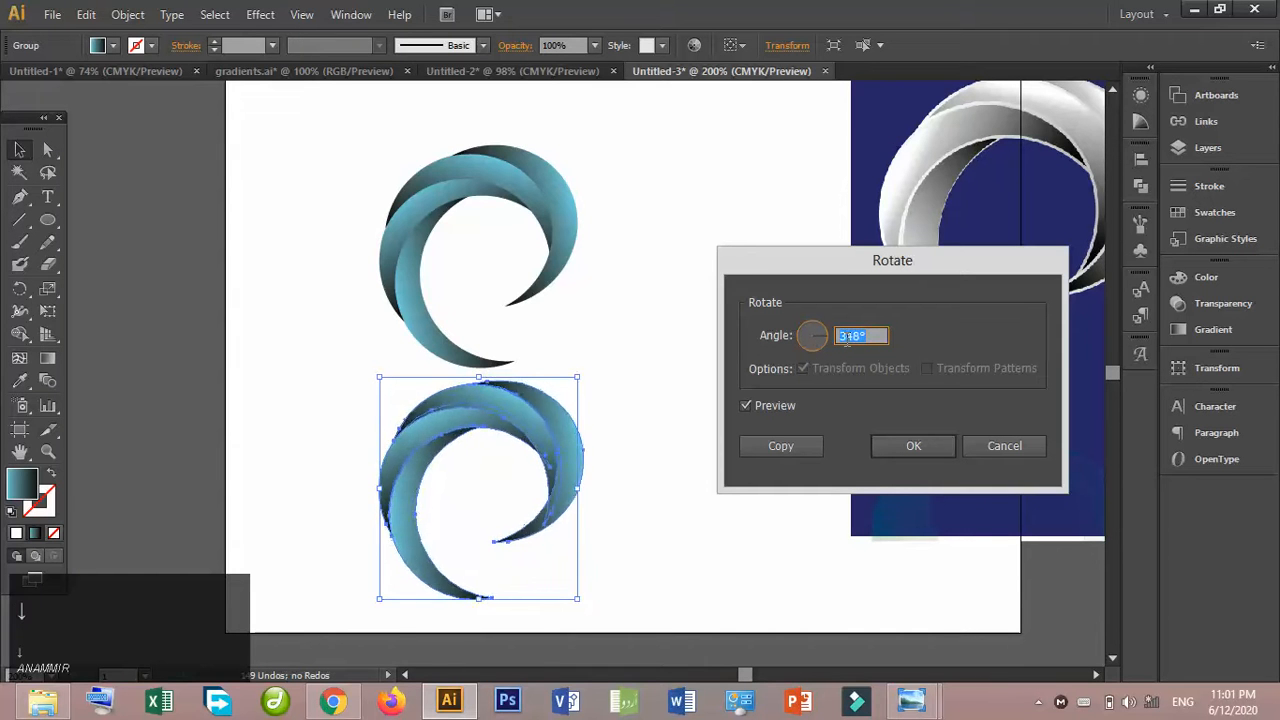
pyautogui.press('Down')
pyautogui.press('Down')
pyautogui.press('Down')
pyautogui.press('Down')
pyautogui.press('Down')
pyautogui.press('Down')
pyautogui.press('Down')
pyautogui.press('Down')
pyautogui.press('Down')
pyautogui.press('Down')
pyautogui.press('Down')
pyautogui.press('Down')
pyautogui.press('Down')
pyautogui.press('Down')
pyautogui.press('Down')
pyautogui.press('Down')
pyautogui.press('Down')
pyautogui.press('Down')
pyautogui.press('Down')
pyautogui.press('Down')
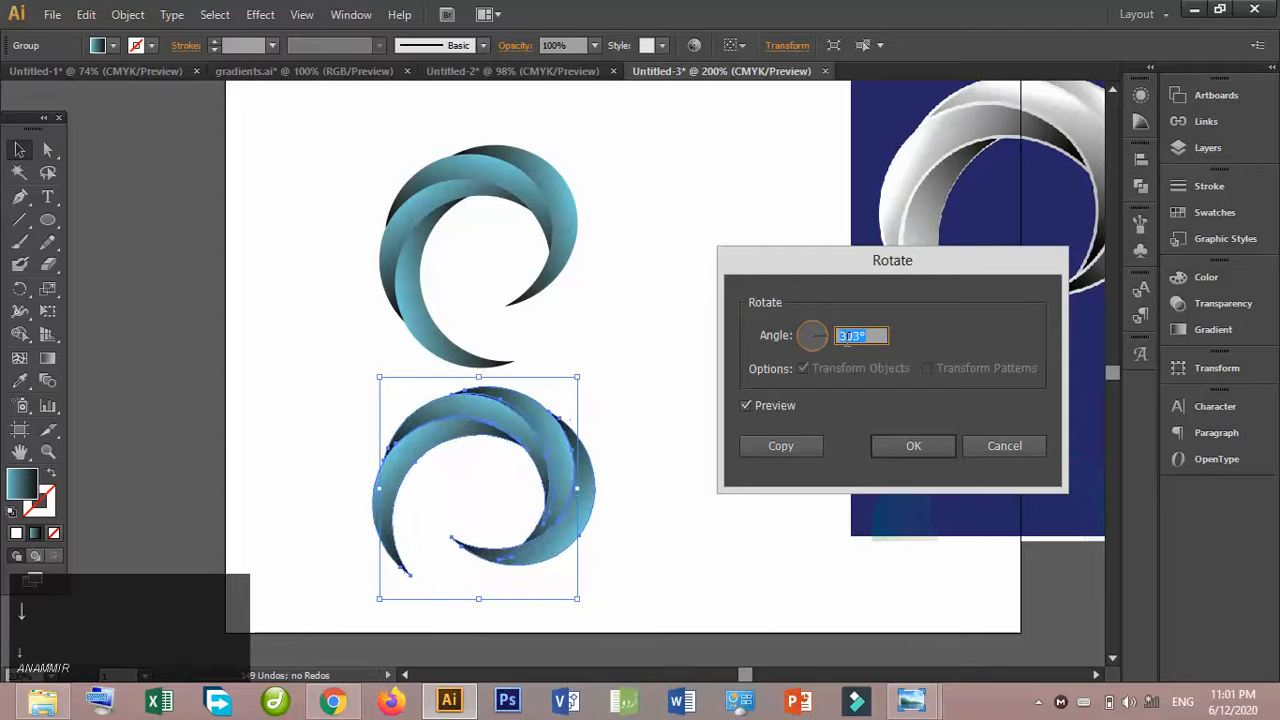
pyautogui.press('Down')
pyautogui.press('Down')
pyautogui.press('Down')
pyautogui.press('Down')
pyautogui.press('Down')
pyautogui.press('Down')
pyautogui.press('Down')
pyautogui.press('Down')
pyautogui.press('Down')
pyautogui.press('Down')
pyautogui.press('Down')
pyautogui.press('Down')
pyautogui.press('Down')
pyautogui.press('Down')
pyautogui.press('Down')
pyautogui.press('Down')
pyautogui.press('Down')
pyautogui.press('Down')
pyautogui.press('Down')
pyautogui.press('Down')
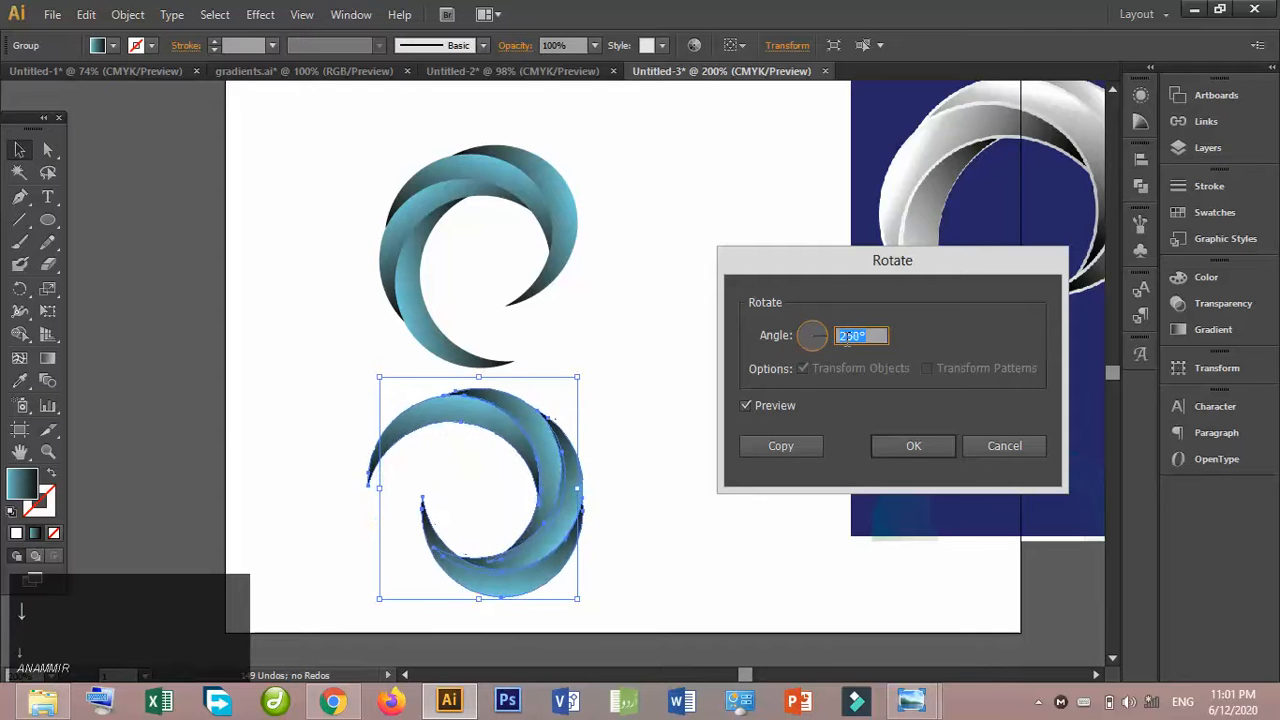
pyautogui.press('Down')
pyautogui.press('Down')
pyautogui.press('Down')
pyautogui.press('Down')
pyautogui.press('Down')
pyautogui.press('Down')
pyautogui.press('Down')
pyautogui.press('Down')
pyautogui.press('Down')
pyautogui.press('Down')
pyautogui.press('Down')
pyautogui.press('Down')
pyautogui.press('Down')
pyautogui.press('Down')
pyautogui.press('Down')
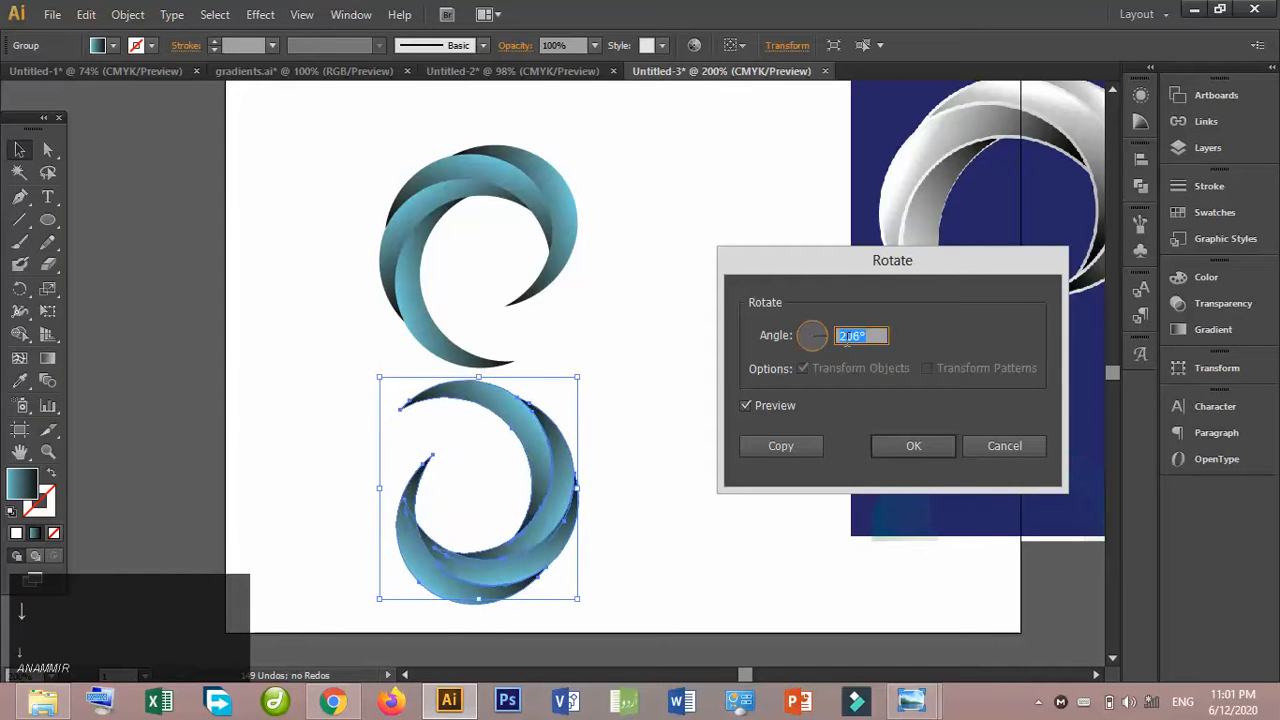
pyautogui.press('Up')
pyautogui.press('Up')
pyautogui.press('Up')
pyautogui.press('Up')
pyautogui.press('Up')
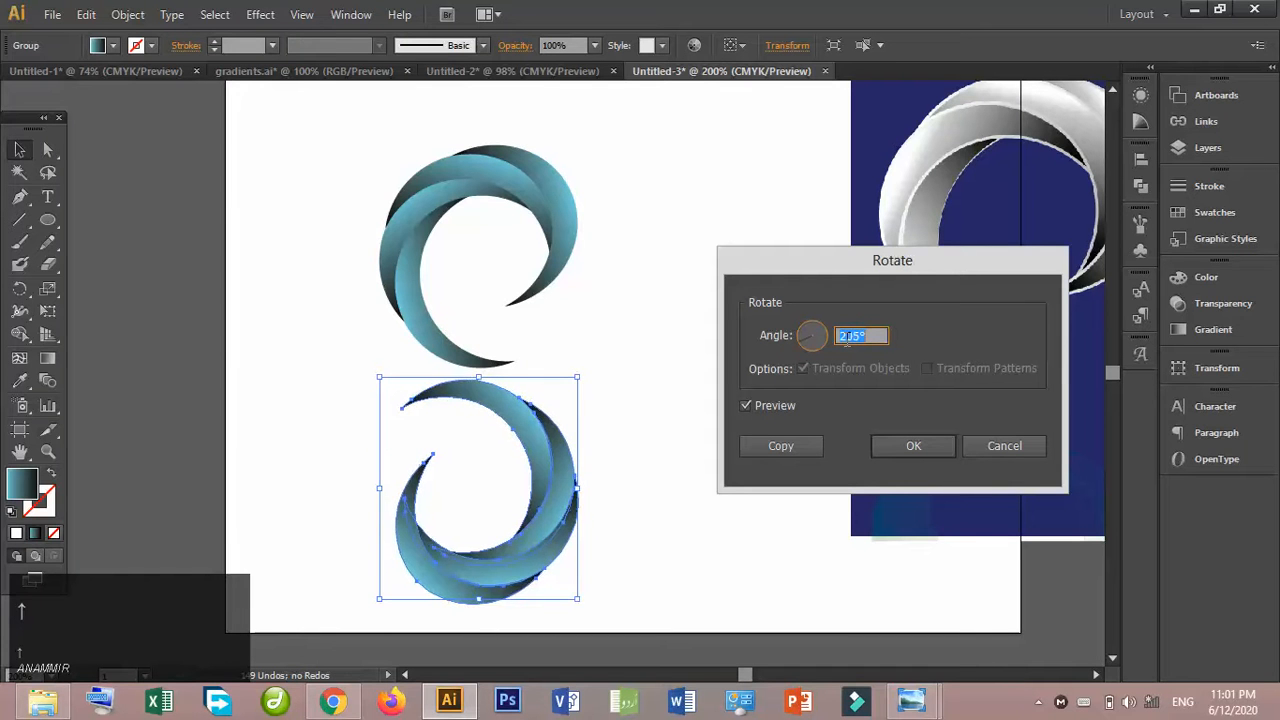
pyautogui.click(887, 455)
# - Reflect the rotated lower swirl copy across the vertical axis
pyautogui.rightClick(533, 447)
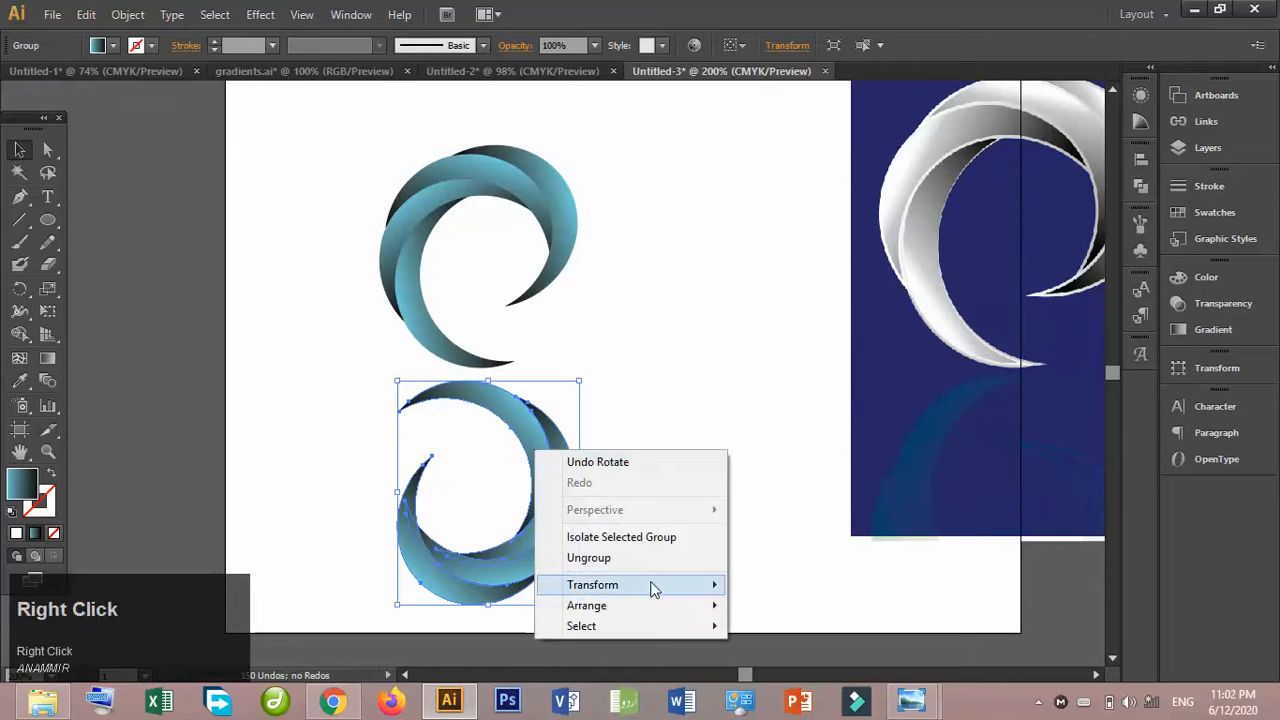
pyautogui.moveTo(650, 585)
pyautogui.click(829, 507)
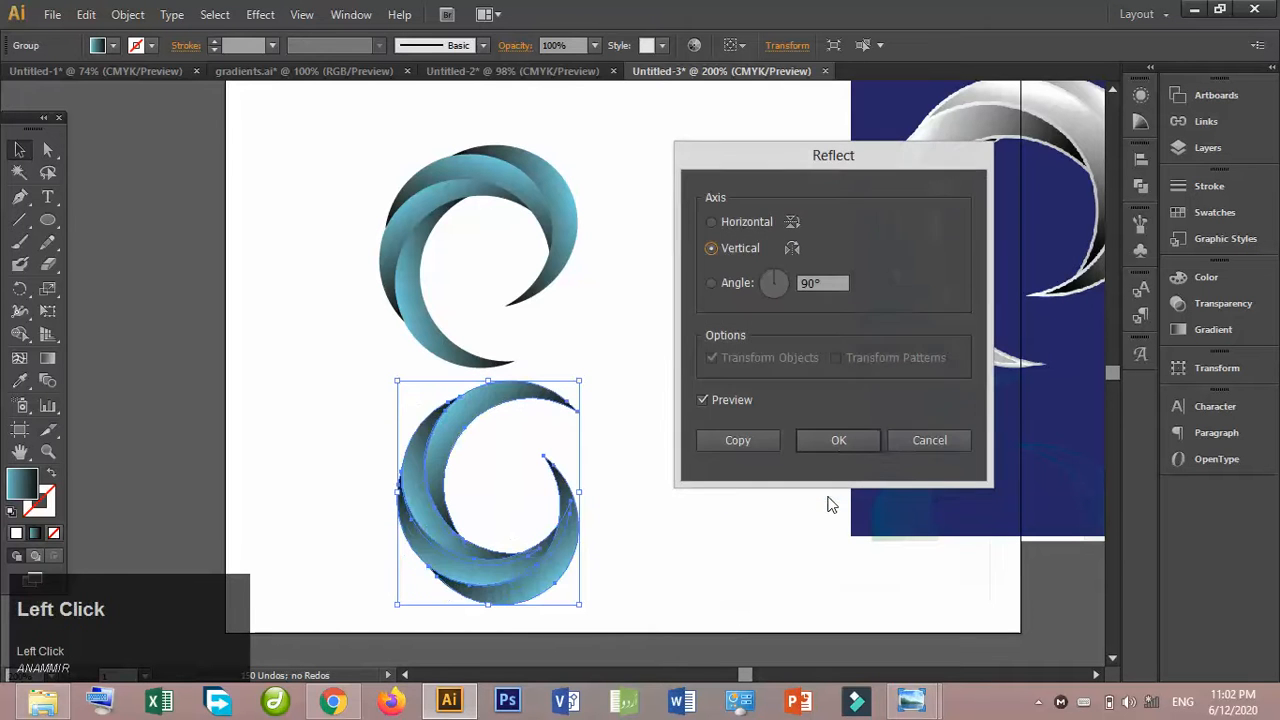
pyautogui.click(830, 437)
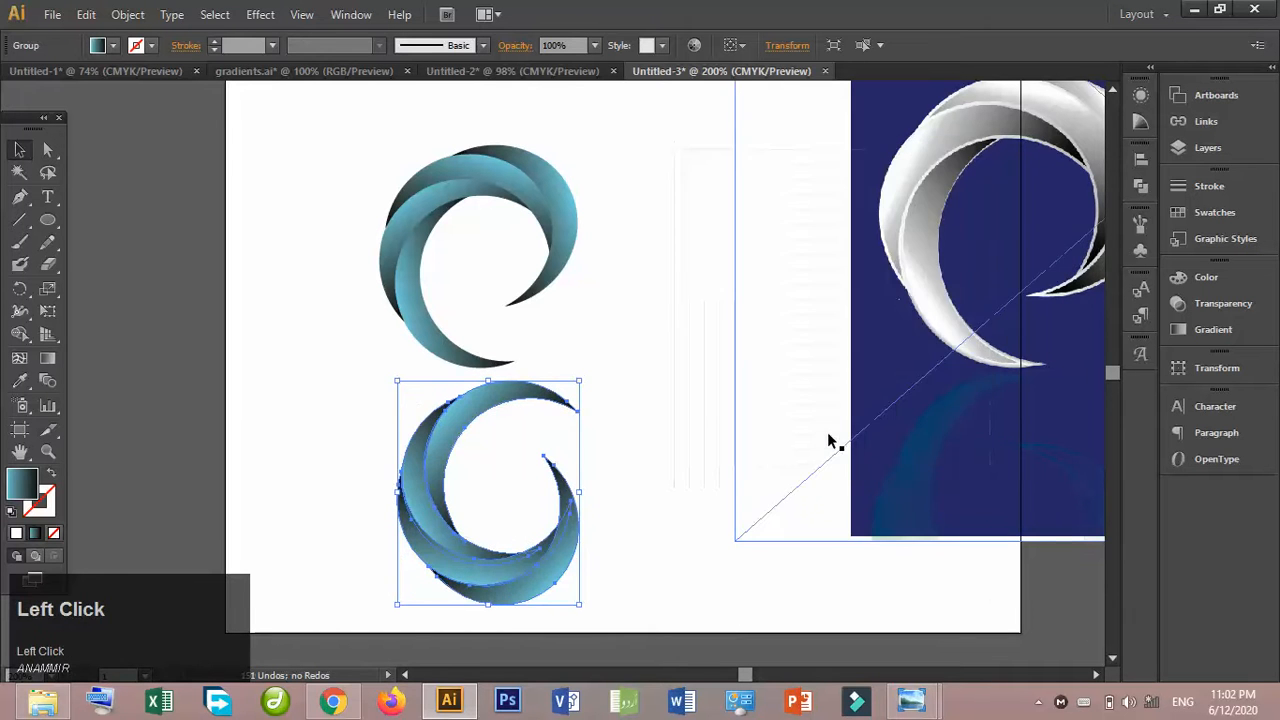
# - Nudge the reflected copy left until it sits slightly left of the original swirl, directly beneath it
pyautogui.press('Left')
pyautogui.press('Left')
pyautogui.press('Left')
pyautogui.press('Left')
pyautogui.press('Left')
pyautogui.press('Left')
pyautogui.press('Left')
pyautogui.press('Left')
pyautogui.press('Left')
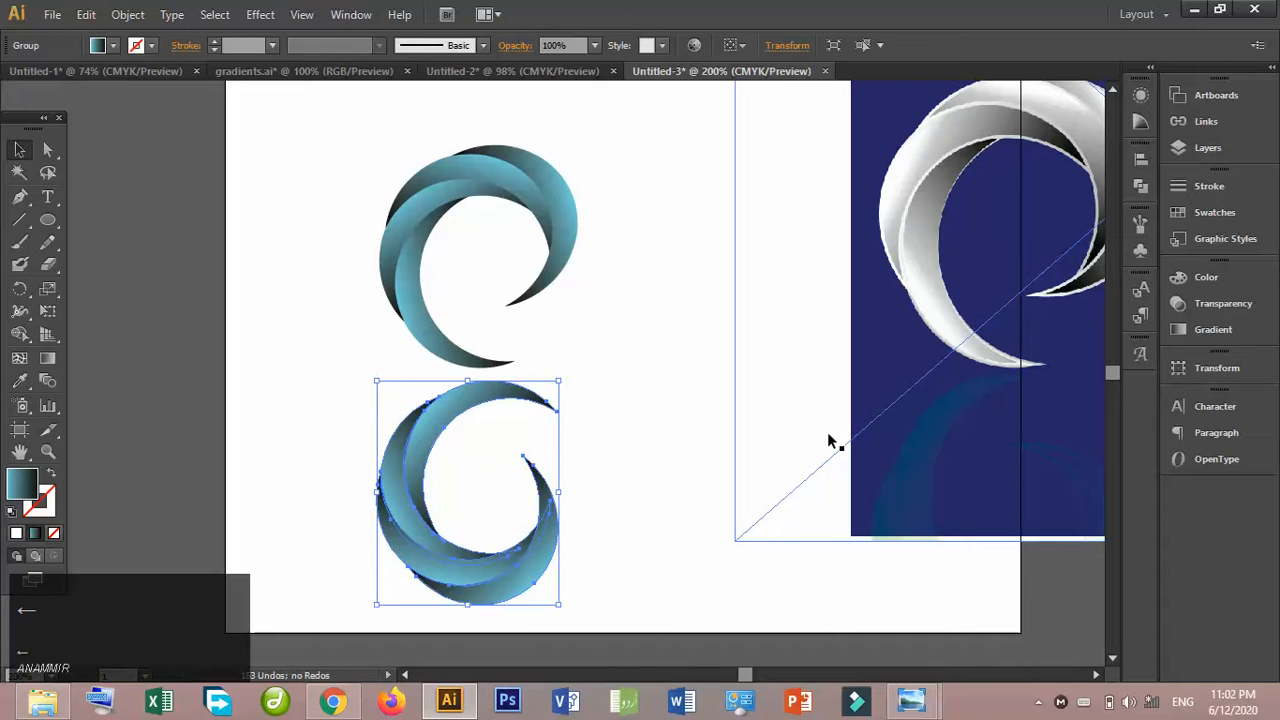
pyautogui.press('Left')
pyautogui.press('Left')
pyautogui.press('Left')
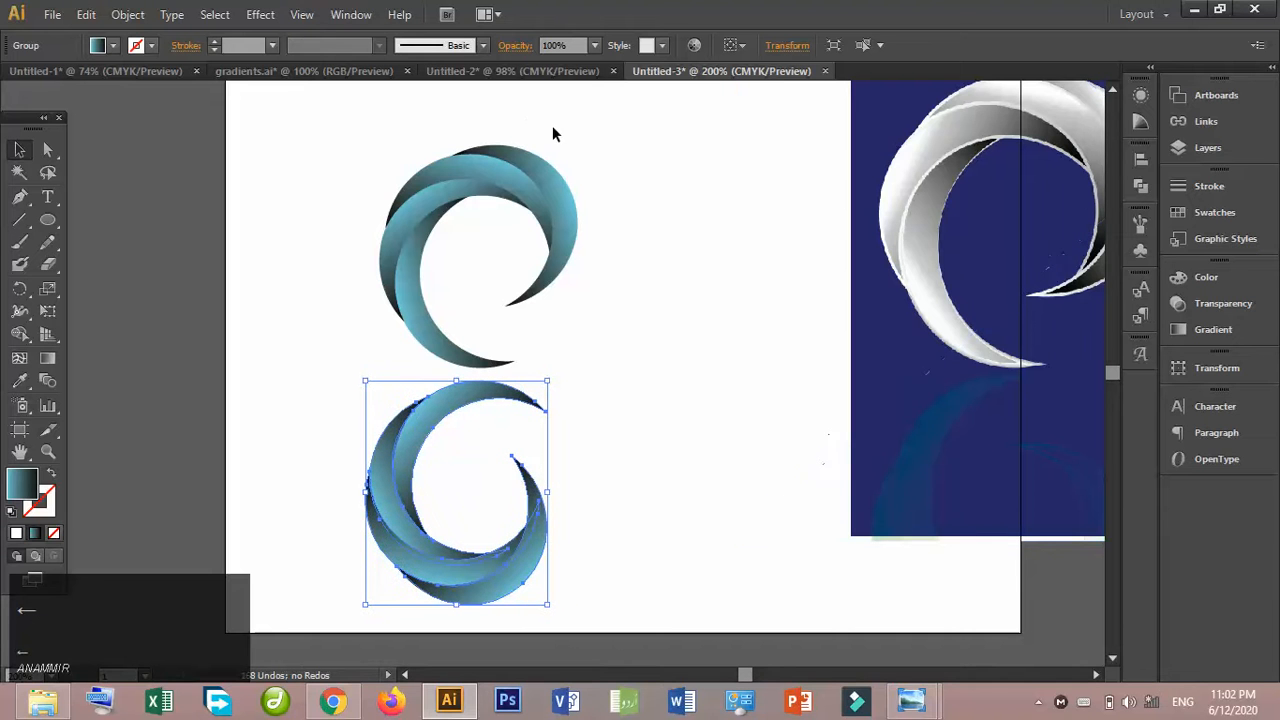
# - Set the reflected swirl copy's opacity to 40%
pyautogui.click(595, 45)
pyautogui.click(615, 149)
pyautogui.click(657, 367)
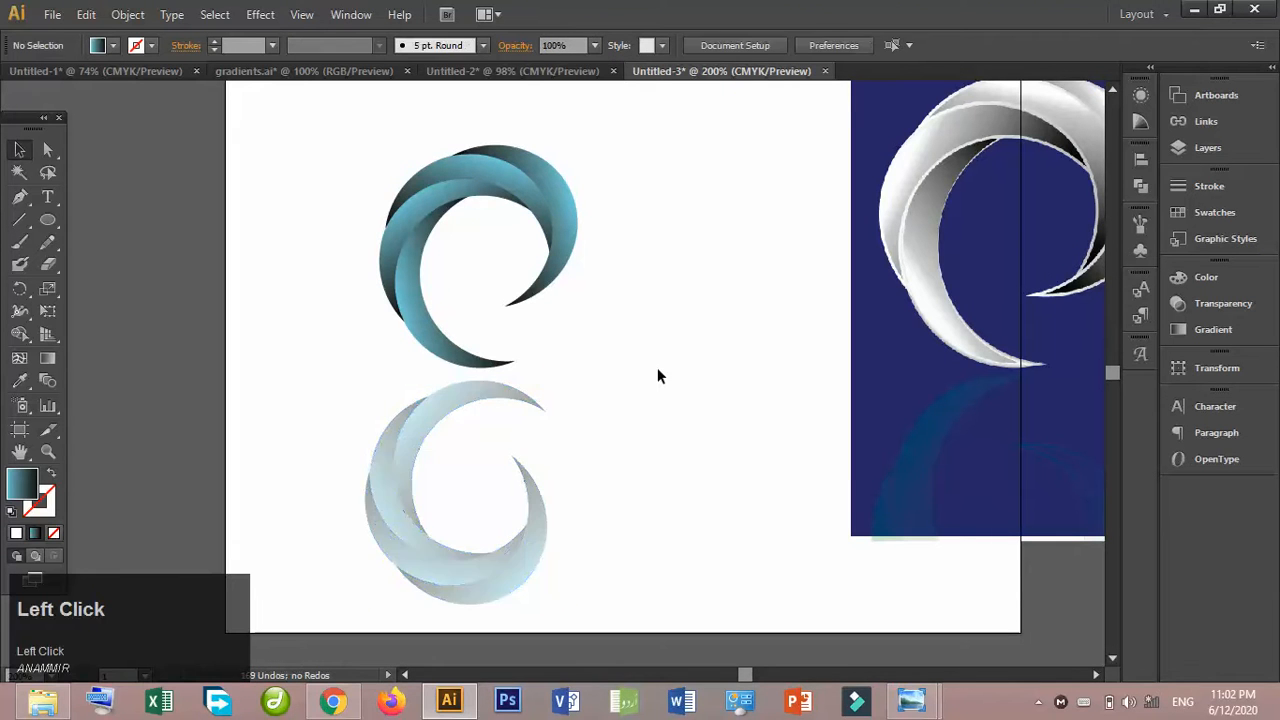
# - Set the reflected swirl copy's opacity to 30%
pyautogui.click(476, 397)
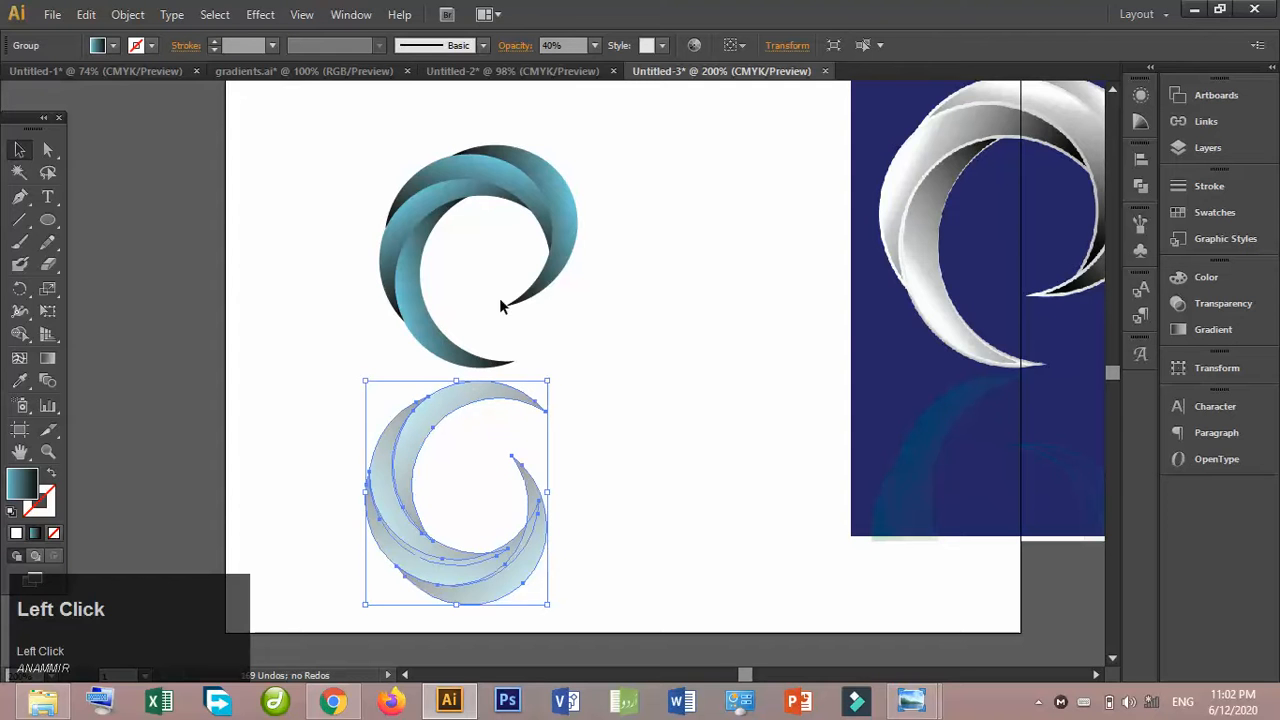
pyautogui.click(594, 46)
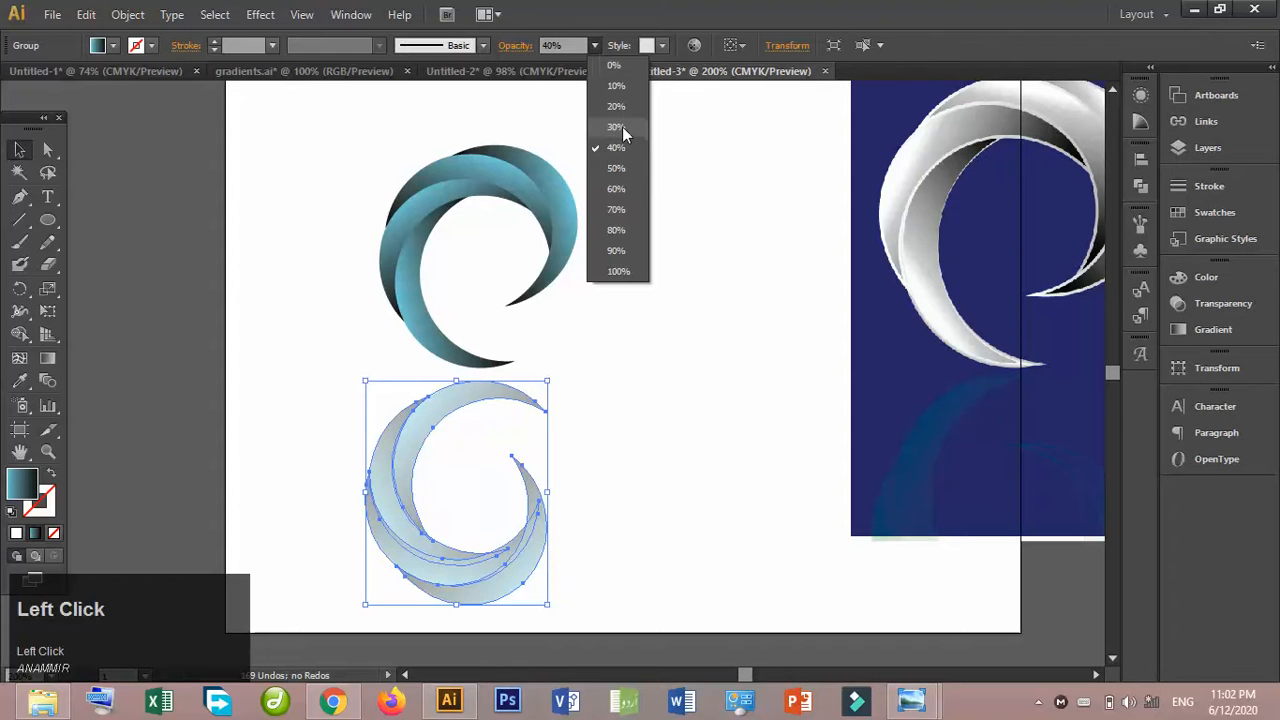
pyautogui.click(621, 130)
pyautogui.click(668, 308)
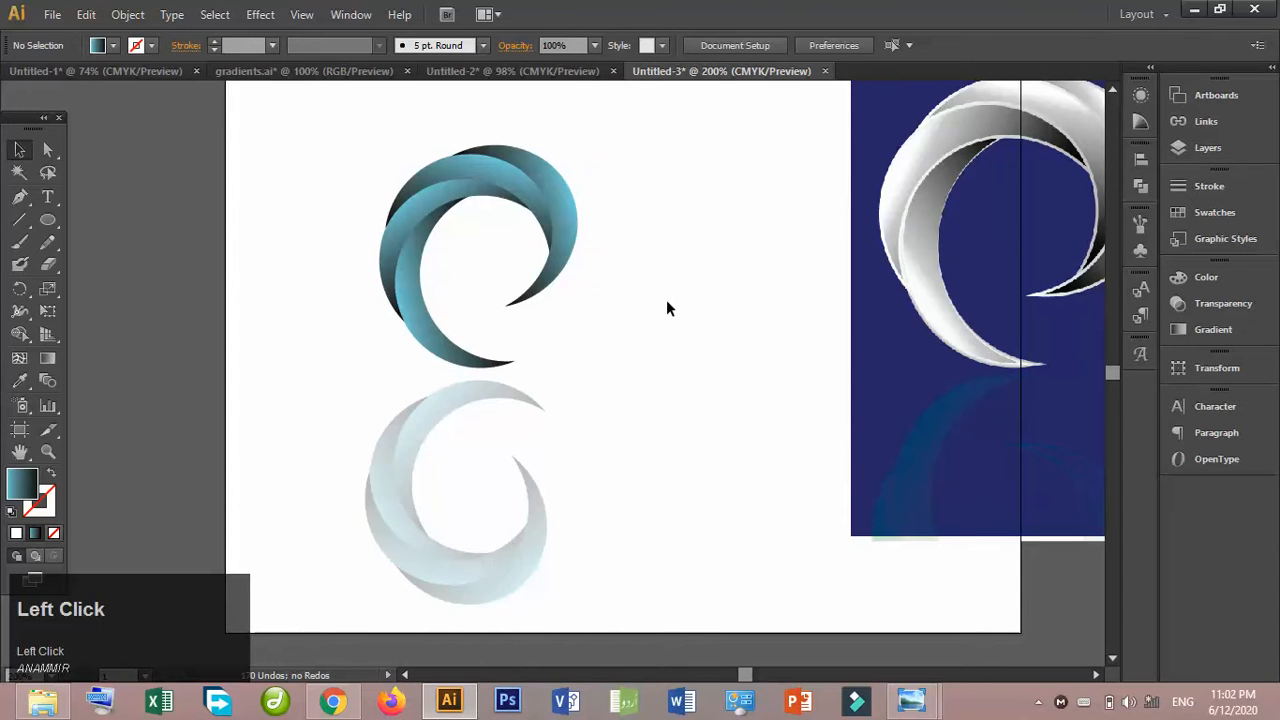
# - Move the faded reflection down so that its lower edge rests just inside the artboard's lower edge
pyautogui.click(465, 390)
pyautogui.press('Down')
pyautogui.press('Down')
pyautogui.press('Down')
pyautogui.press('Down')
pyautogui.press('Down')
pyautogui.press('Down')
pyautogui.press('Down')
pyautogui.press('Down')
pyautogui.press('Down')
pyautogui.press('Down')
pyautogui.press('Down')
pyautogui.press('Down')
pyautogui.press('Down')
pyautogui.press('Down')
pyautogui.press('Down')
pyautogui.press('Down')
pyautogui.press('Down')
pyautogui.press('Down')
pyautogui.press('Down')
pyautogui.press('Down')
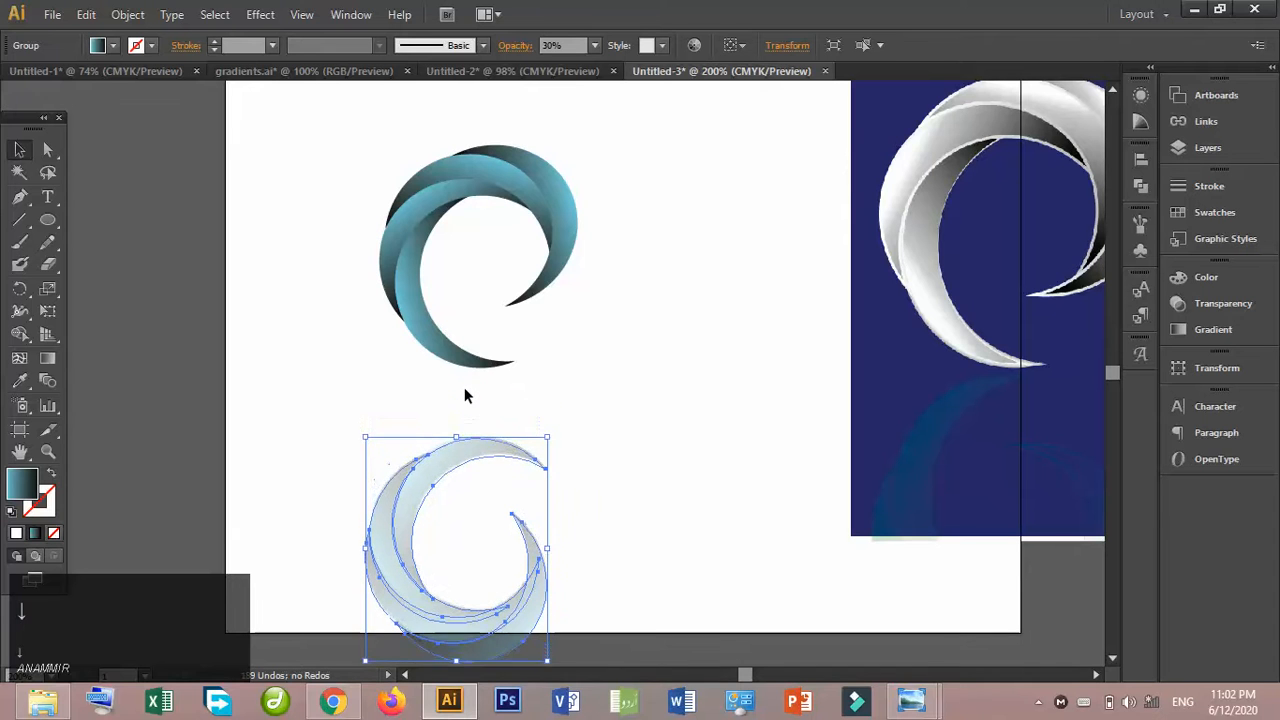
pyautogui.click(571, 566)
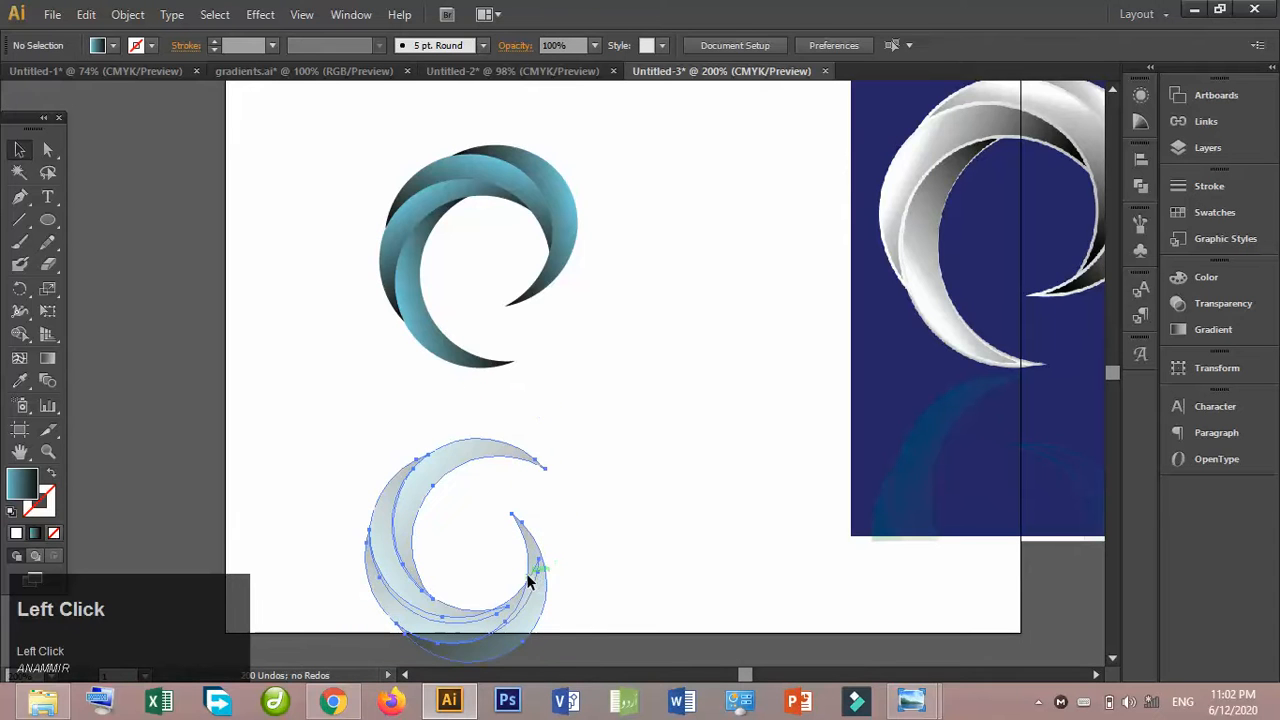
pyautogui.click(530, 580)
pyautogui.press('Up')
pyautogui.press('Up')
pyautogui.press('Up')
pyautogui.press('Up')
pyautogui.press('Up')
pyautogui.press('Up')
pyautogui.press('Up')
pyautogui.press('Up')
pyautogui.press('Up')
pyautogui.press('Up')
pyautogui.press('Up')
pyautogui.press('Up')
pyautogui.press('Up')
pyautogui.press('Up')
pyautogui.press('Up')
pyautogui.press('Up')
pyautogui.press('Up')
pyautogui.press('Up')
pyautogui.press('Up')
pyautogui.press('Up')
pyautogui.press('Up')
pyautogui.click(660, 461)
# - Nudge the original swirl down slightly, closer to its faded reflection
pyautogui.click(524, 175)
pyautogui.press('Down')
pyautogui.press('Down')
pyautogui.press('Down')
pyautogui.press('Down')
pyautogui.press('Down')
pyautogui.press('Down')
pyautogui.press('Down')
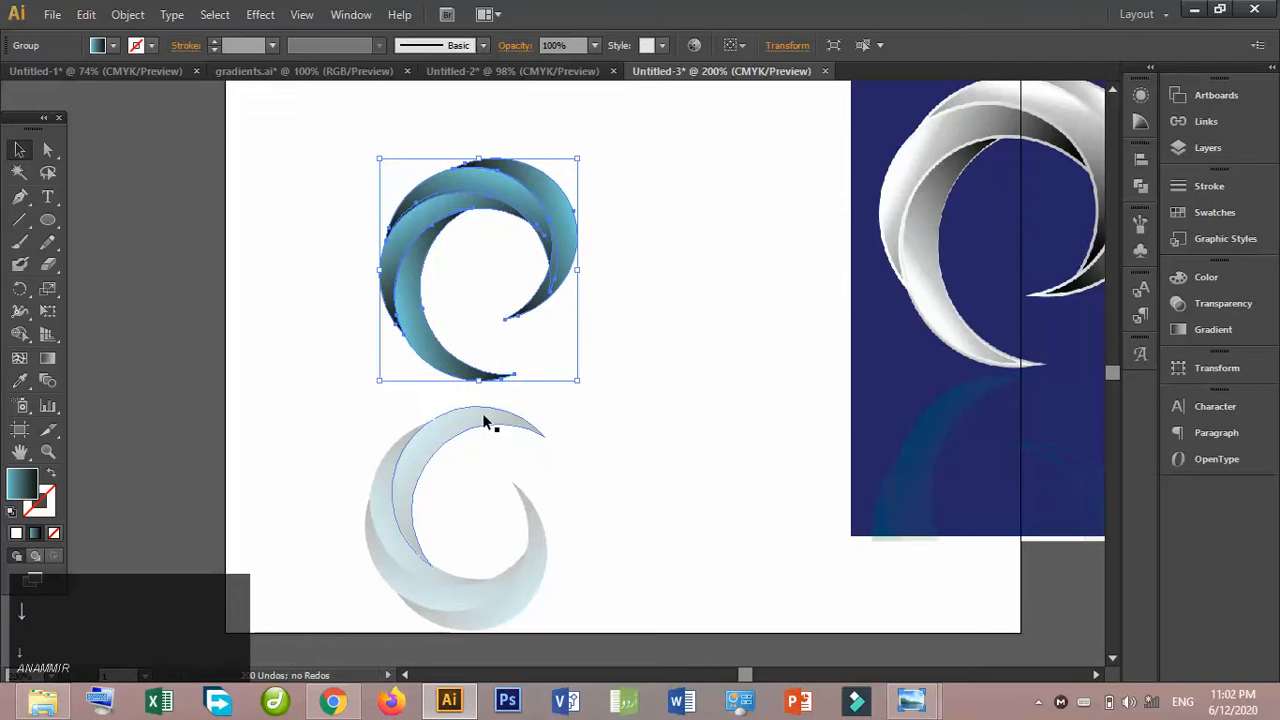
pyautogui.click(617, 409)
# - Draw a large rectangle covering both swirls down to the artboard's lower edge, and fill it with black
pyautogui.click(48, 220)
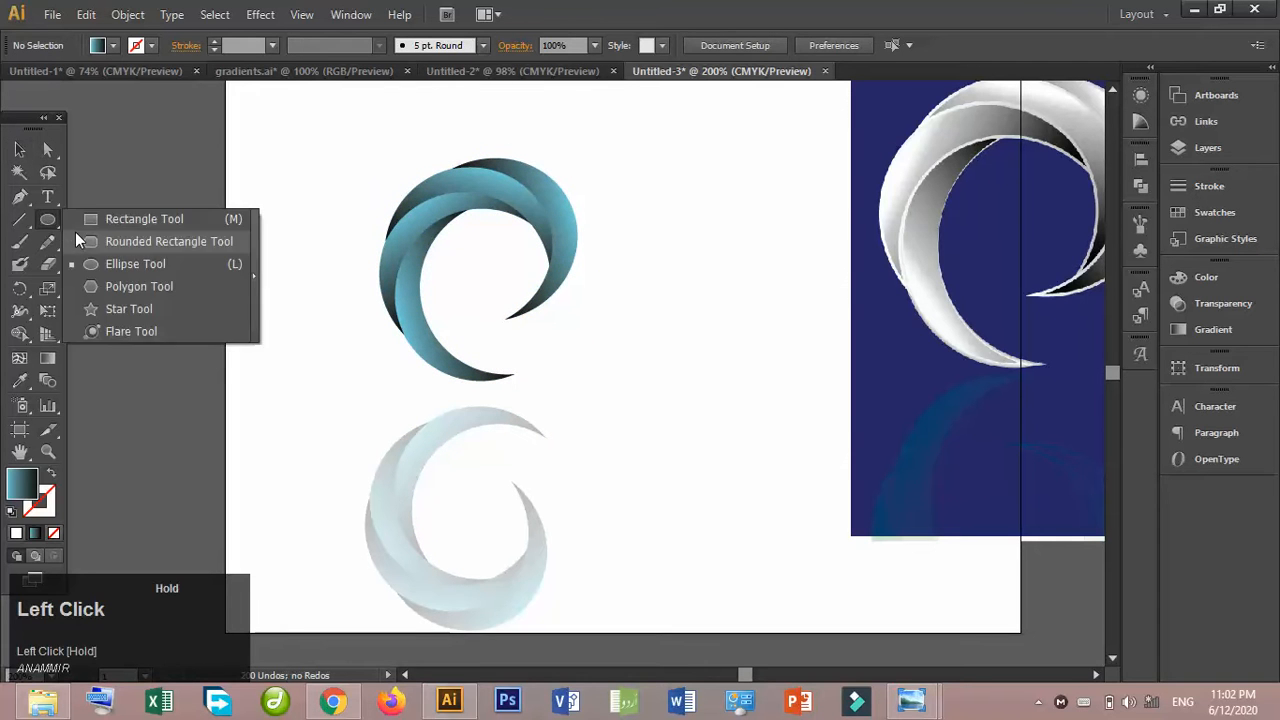
pyautogui.click(106, 219)
pyautogui.moveTo(255, 115); pyautogui.dragTo(731, 632)
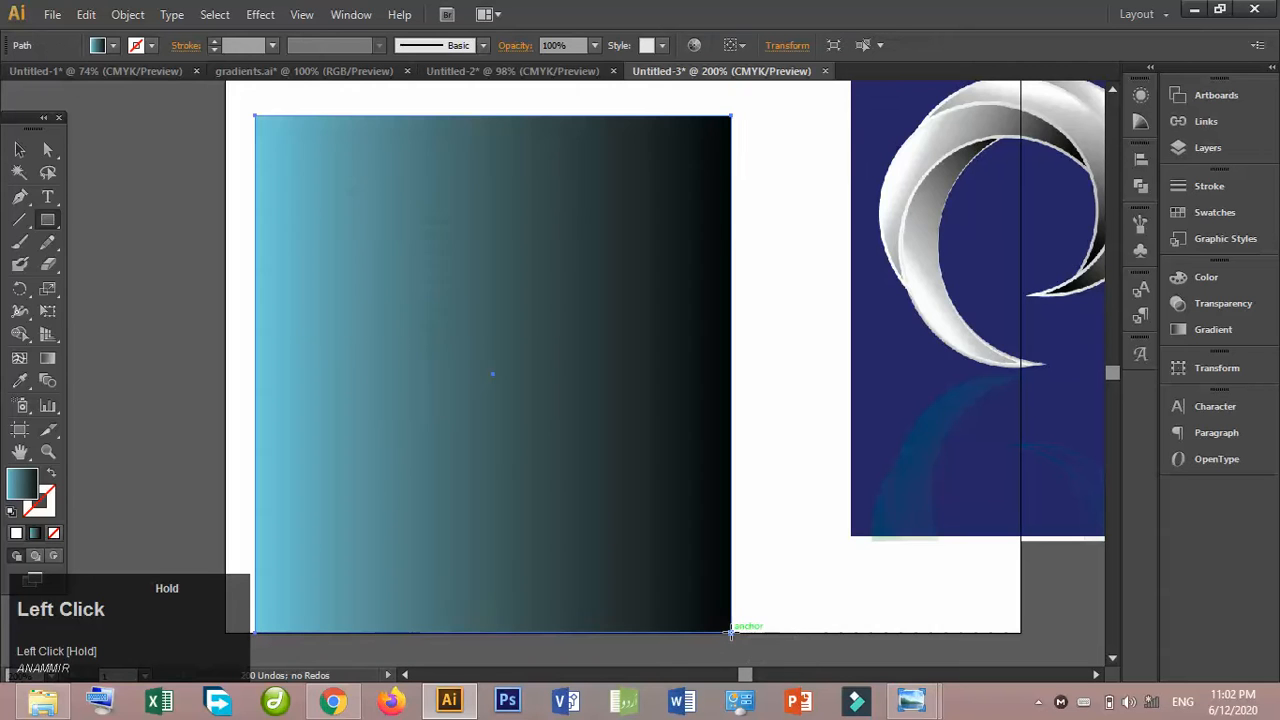
pyautogui.click(19, 149)
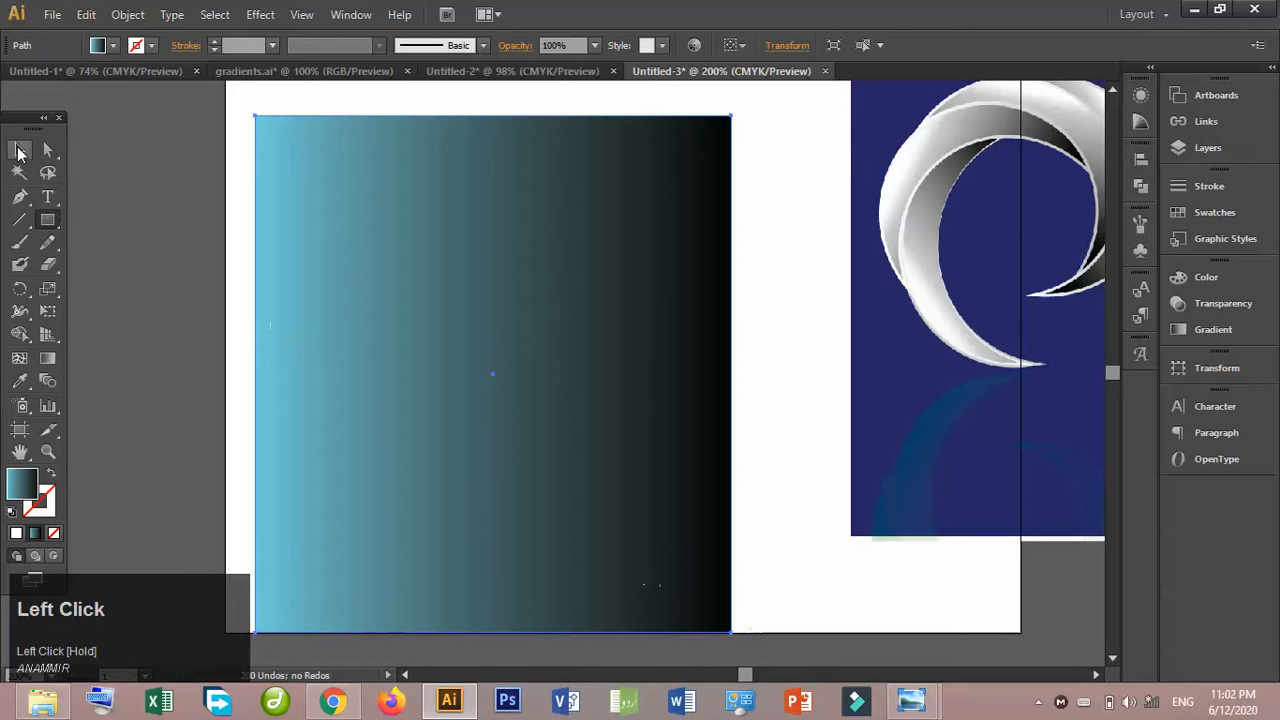
pyautogui.click(113, 45)
pyautogui.click(100, 106)
# - Send the black rectangle to the back as a background for the swirl and its reflection
pyautogui.rightClick(418, 254)
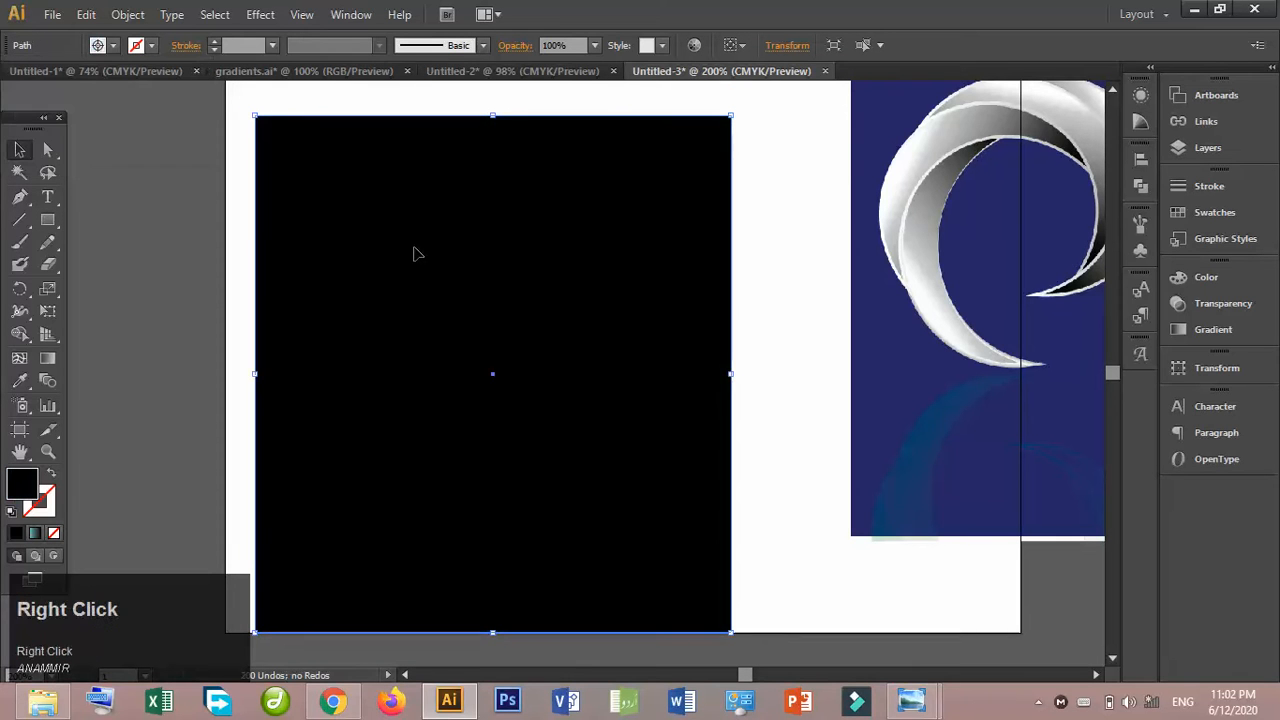
pyautogui.moveTo(583, 543)
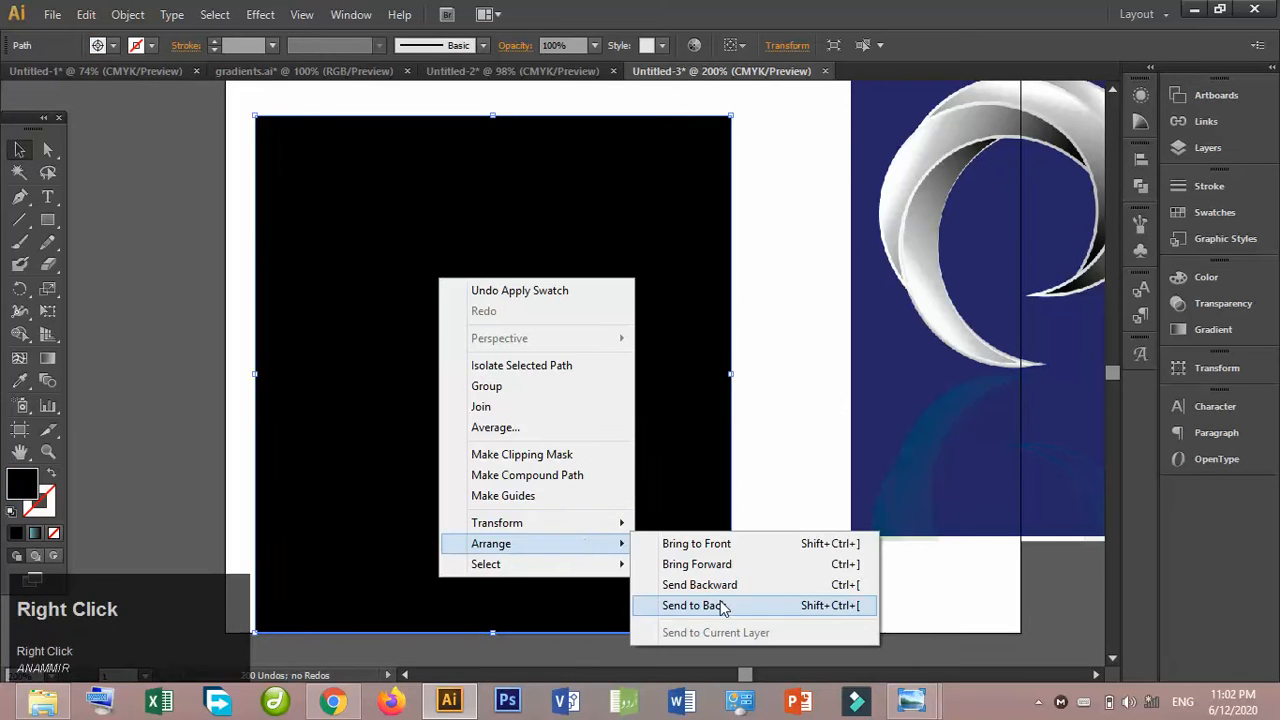
pyautogui.click(700, 605)
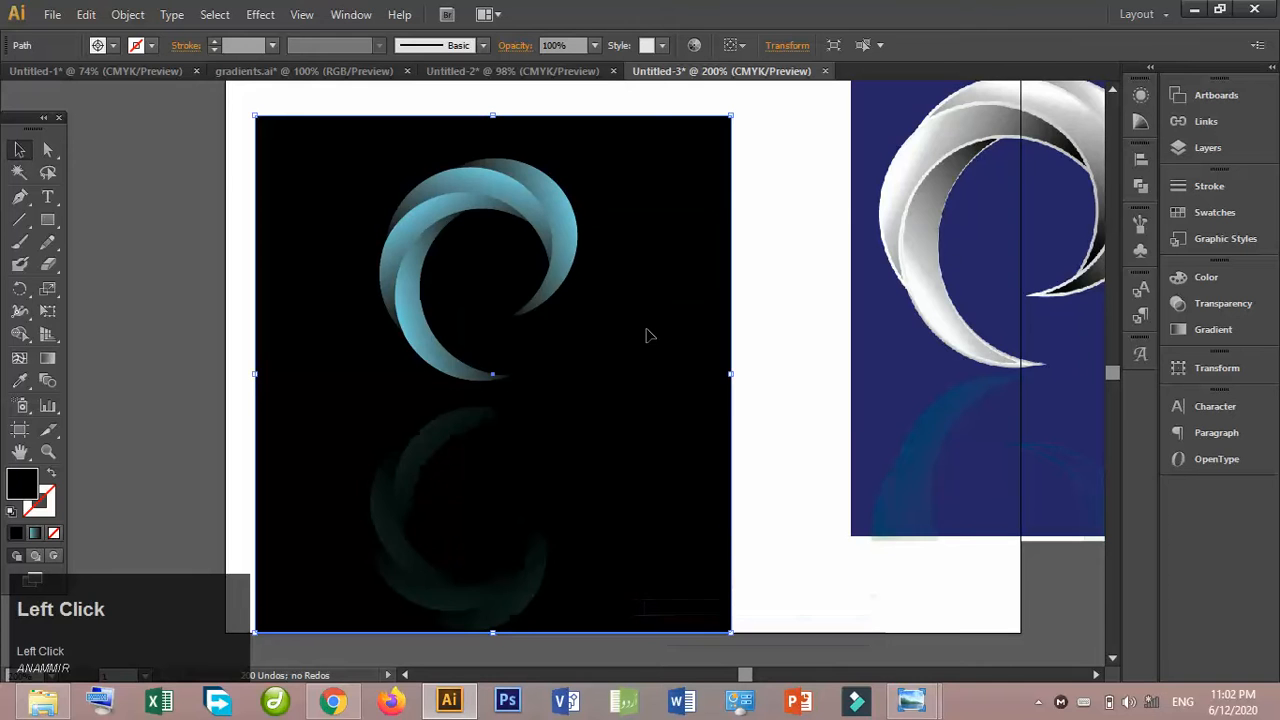
pyautogui.click(833, 190)
pyautogui.click(230, 245)
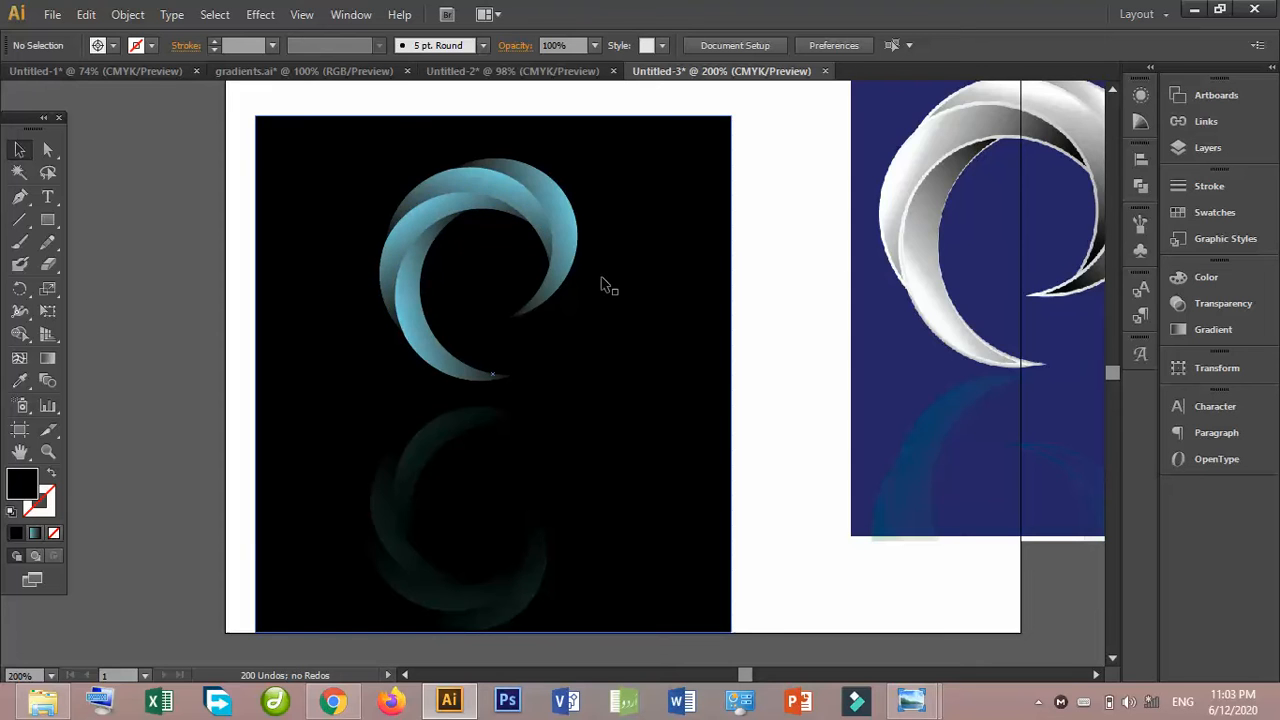
# - Examine the swirl up close on its black background, and switch to the gradients.ai document to view its gradient samples
pyautogui.hotkey('ctrl', '=')
pyautogui.press('space')
pyautogui.moveTo(297, 229); pyautogui.dragTo(368, 428)
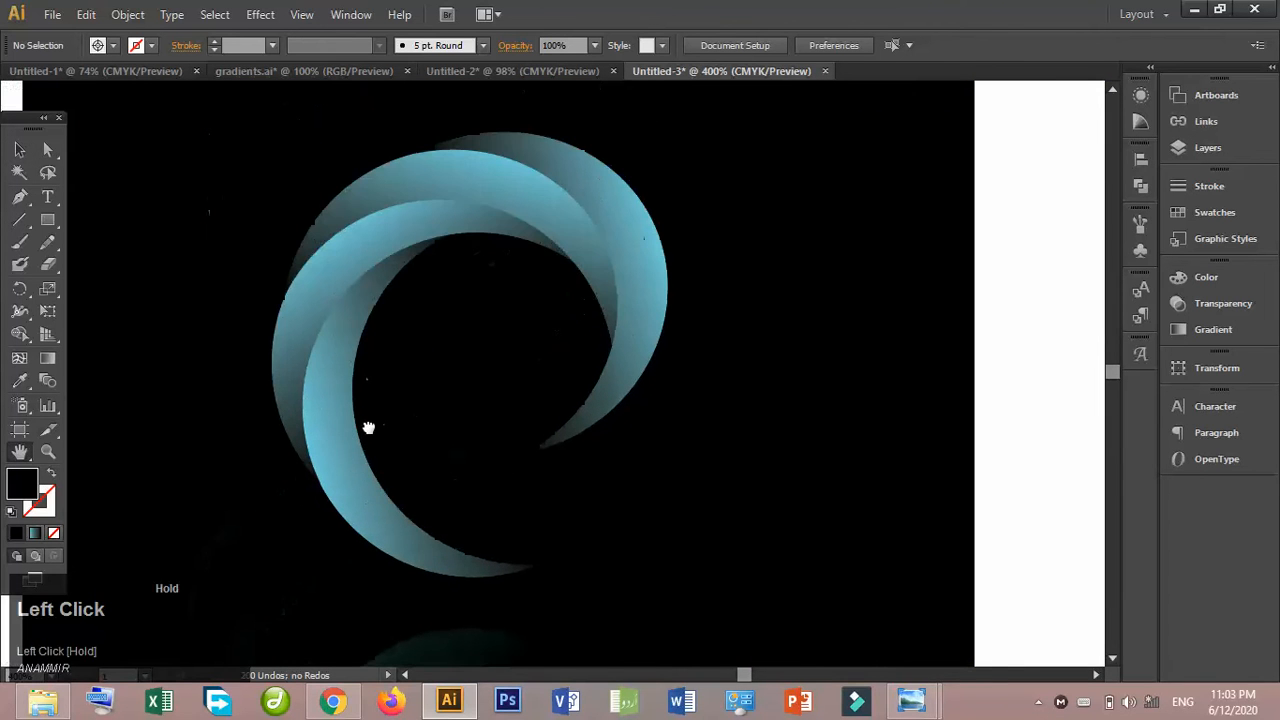
pyautogui.click(475, 72)
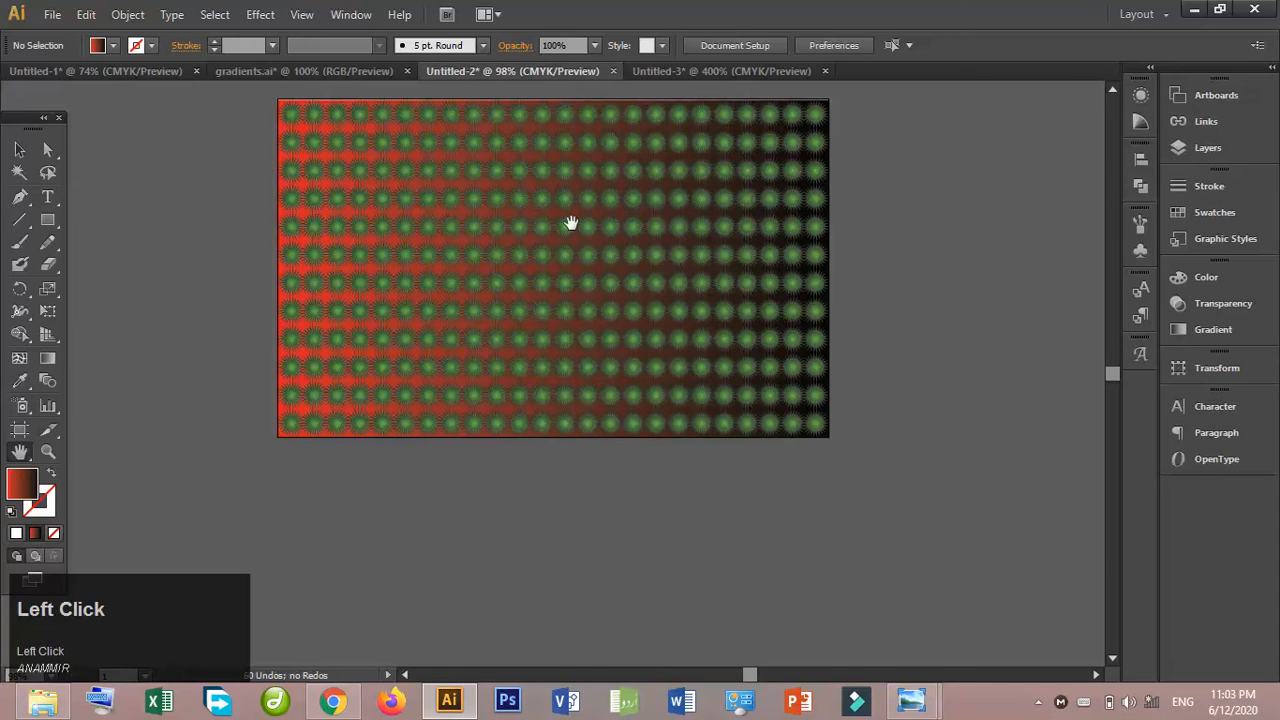
pyautogui.click(265, 71)
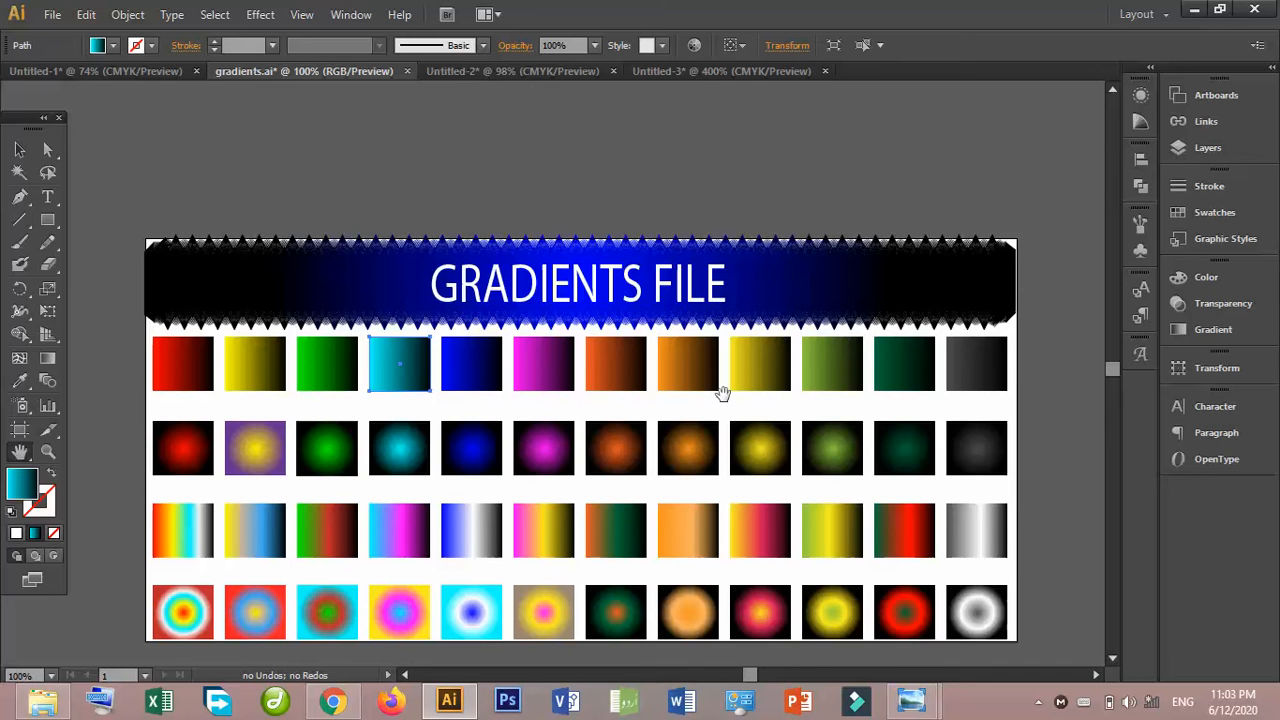
pyautogui.click(1110, 648)
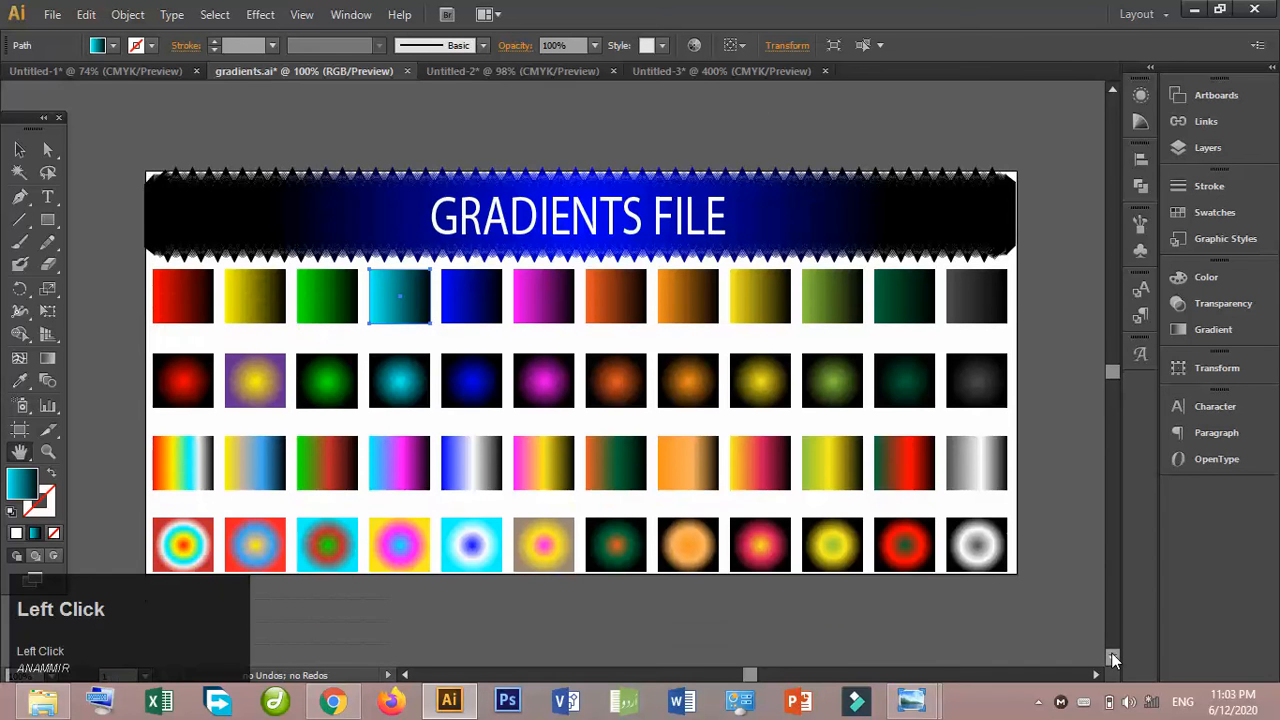